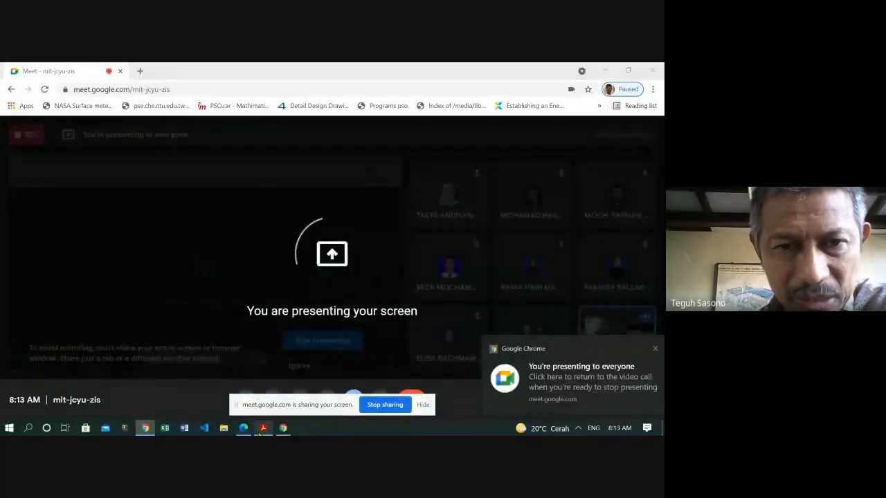
- Switch to Adobe Acrobat Reader showing Chapter 7 of the ANSYS Fluent 18 tutorial guide and collapse the tools pane to enlarge the page
{"action": "left_click", "coordinate": [263, 427]}
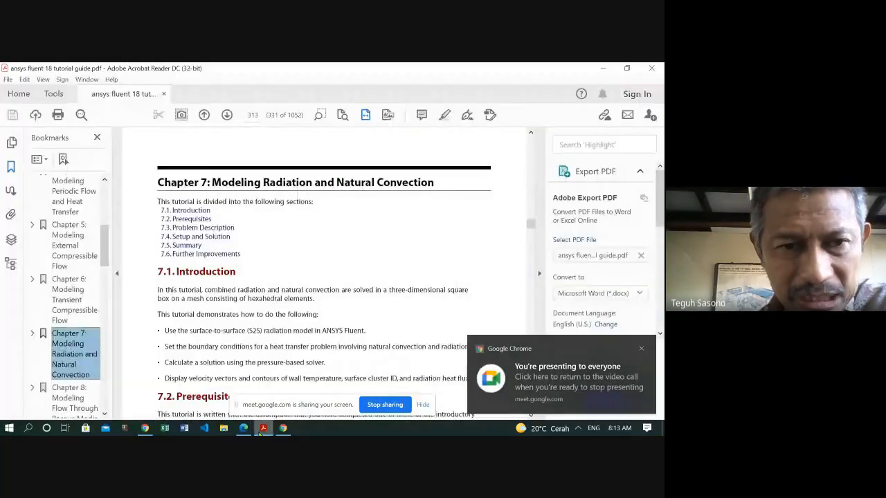
{"action": "left_click", "coordinate": [540, 273]}
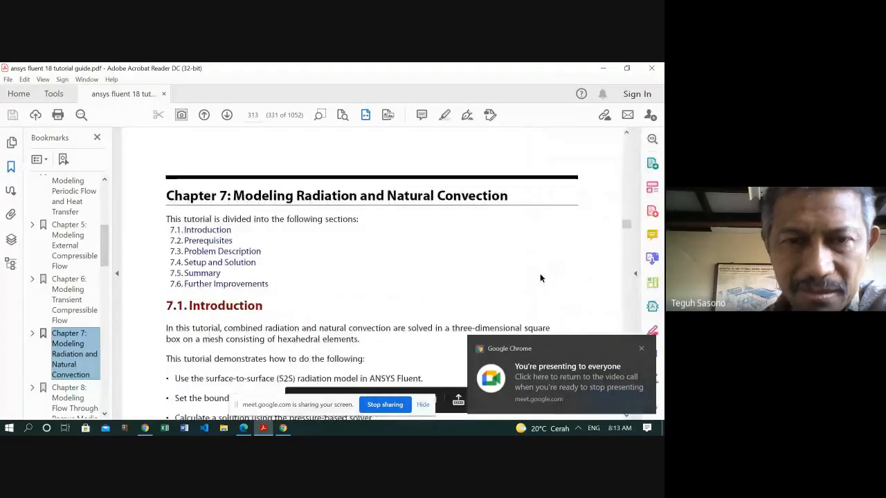
{"action": "scroll", "coordinate": [369, 269], "scroll_direction": "down", "scroll_amount": 2}
{"action": "scroll", "coordinate": [369, 269], "scroll_direction": "up", "scroll_amount": 1}
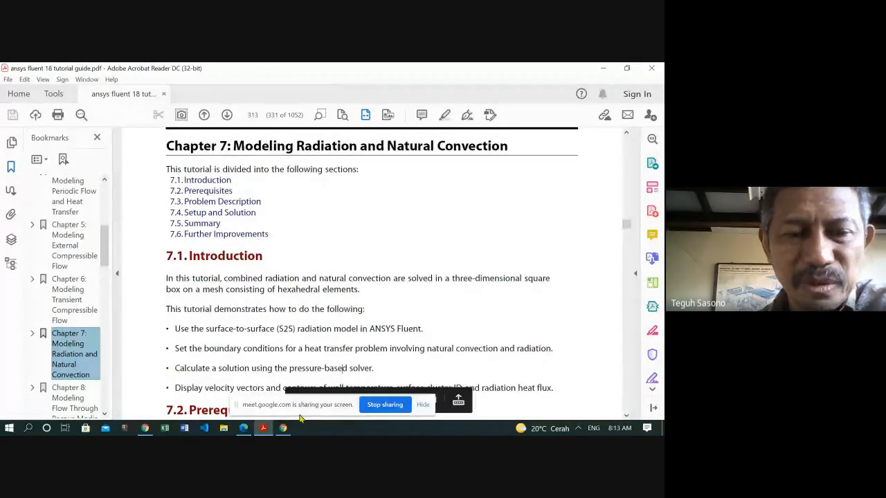
- Check the Google Meet call in Chrome and return to the Fluent tutorial guide in Adobe Acrobat Reader
{"action": "mouse_move", "coordinate": [285, 430]}
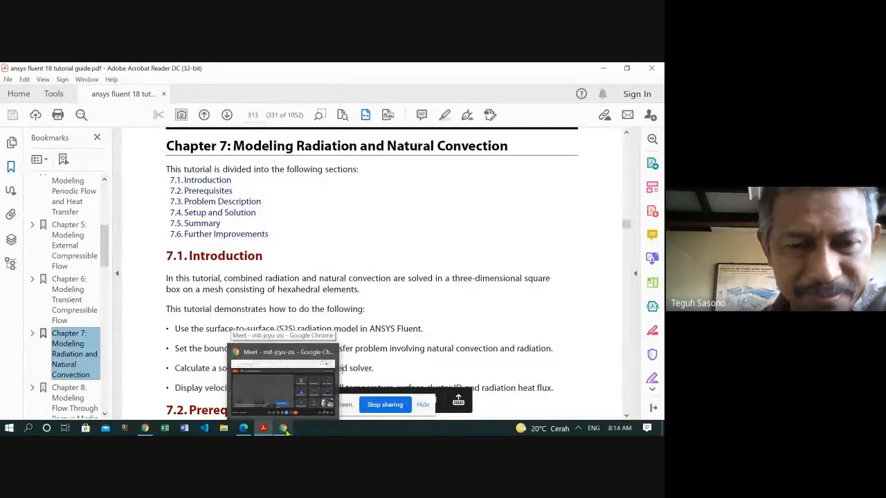
{"action": "left_click", "coordinate": [252, 288]}
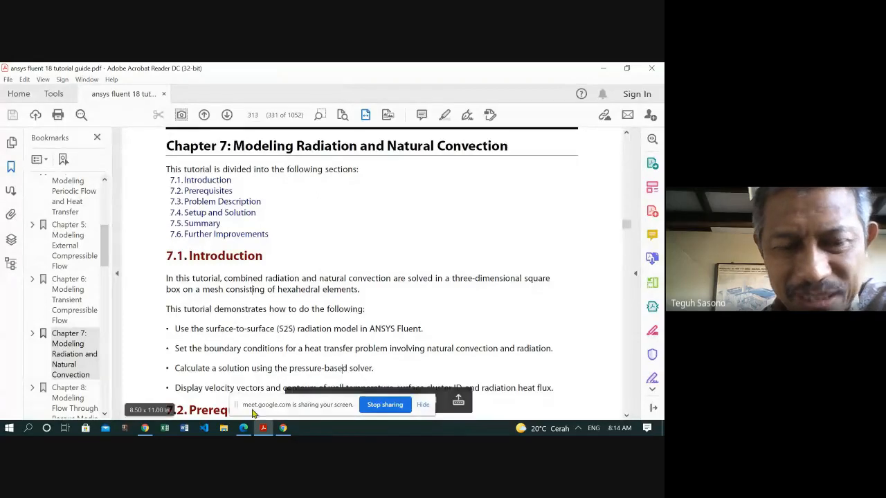
{"action": "left_click", "coordinate": [284, 429]}
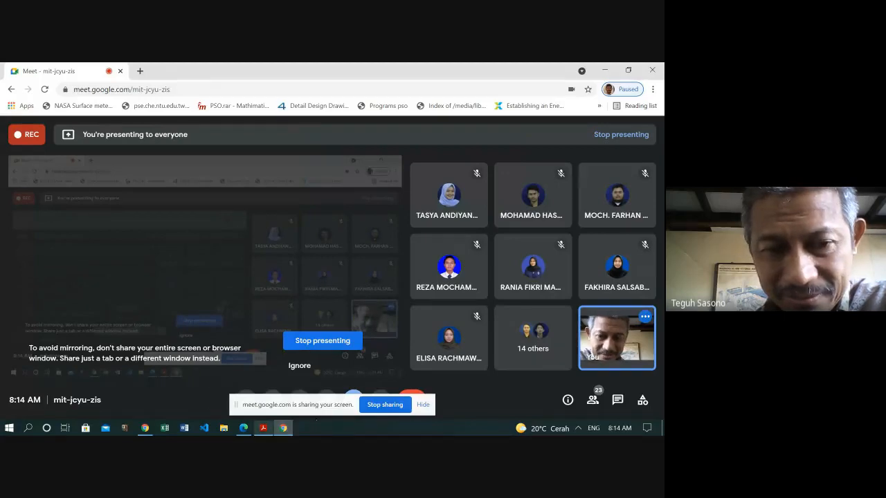
{"action": "mouse_move", "coordinate": [263, 427]}
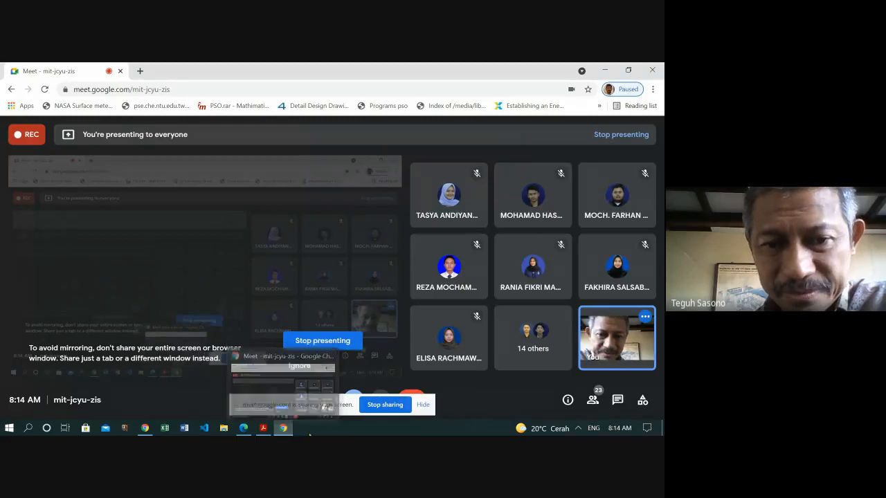
{"action": "left_click", "coordinate": [263, 429]}
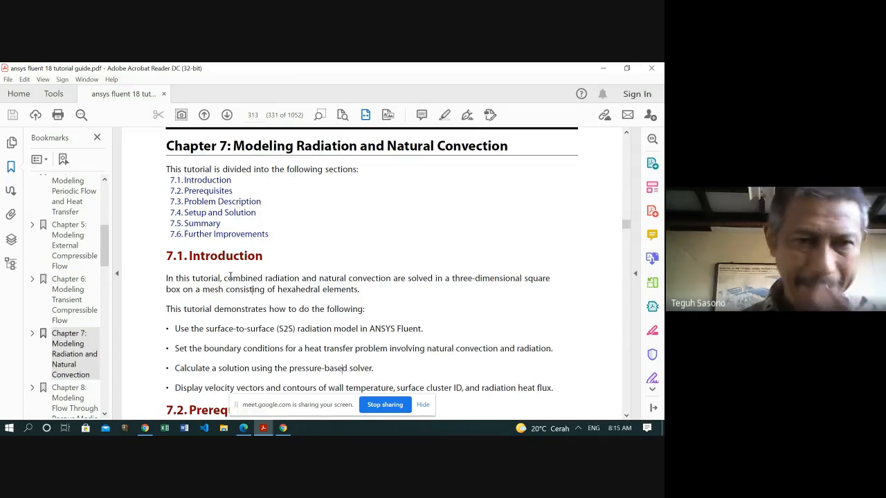
- Read the introduction, prerequisites and problem description in sections 7.1 to 7.3 of the radiation and natural convection chapter
{"action": "scroll", "coordinate": [230, 276], "scroll_direction": "down", "scroll_amount": 2}
{"action": "scroll", "coordinate": [229, 276], "scroll_direction": "down", "scroll_amount": 2}
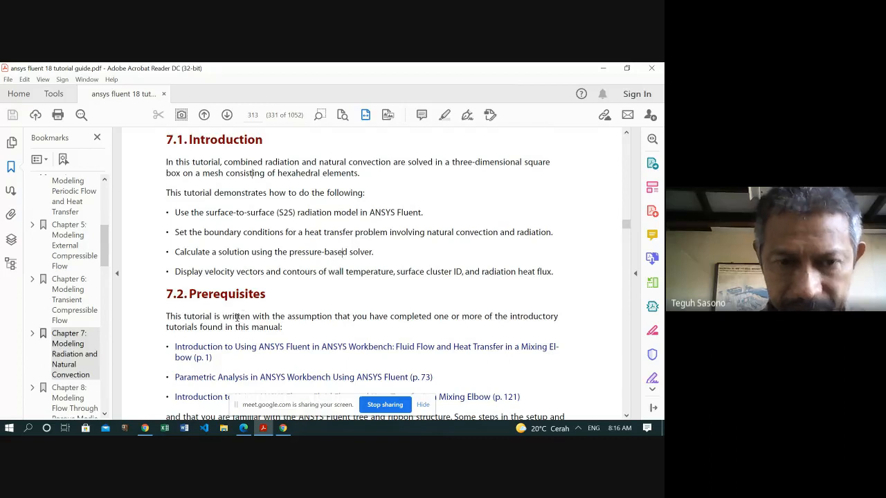
{"action": "scroll", "coordinate": [237, 317], "scroll_direction": "down", "scroll_amount": 1}
{"action": "scroll", "coordinate": [237, 317], "scroll_direction": "down", "scroll_amount": 3}
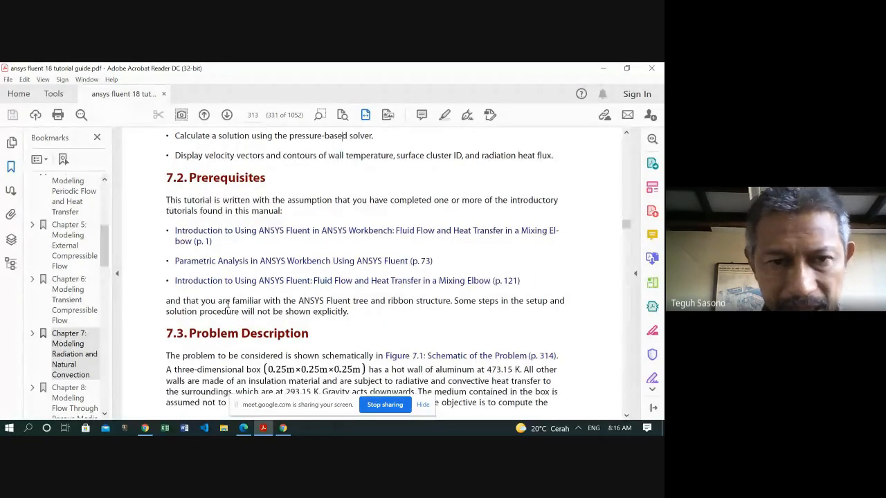
{"action": "scroll", "coordinate": [234, 315], "scroll_direction": "down", "scroll_amount": 1}
{"action": "scroll", "coordinate": [231, 315], "scroll_direction": "down", "scroll_amount": 5}
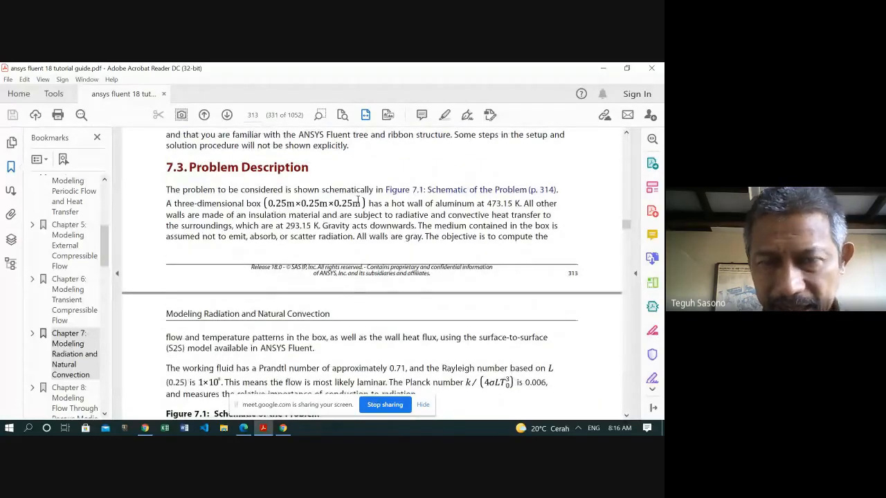
{"action": "scroll", "coordinate": [440, 252], "scroll_direction": "down", "scroll_amount": 2}
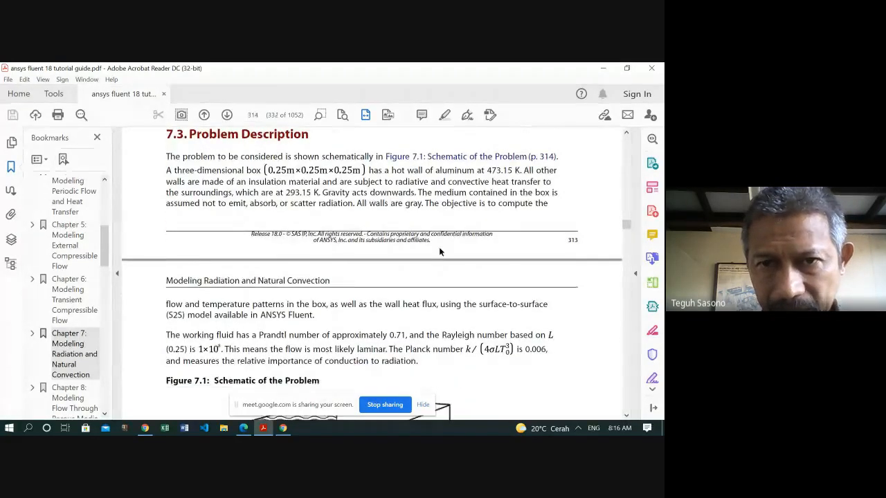
- Select the Figure 7.1 schematic and examine its heated wall, ambient temperature, gravity direction and box dimensions
{"action": "scroll", "coordinate": [439, 252], "scroll_direction": "down", "scroll_amount": 6}
{"action": "left_click_drag", "start_coordinate": [439, 247], "coordinate": [294, 284]}
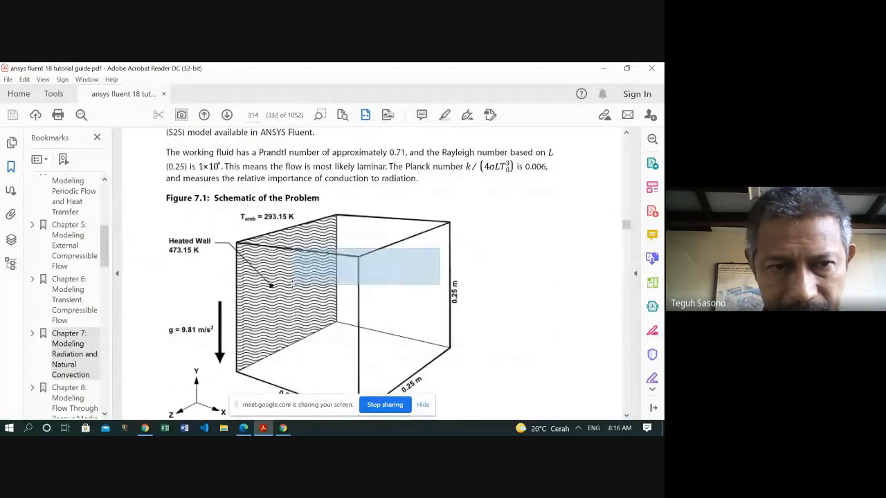
{"action": "left_click", "coordinate": [256, 299]}
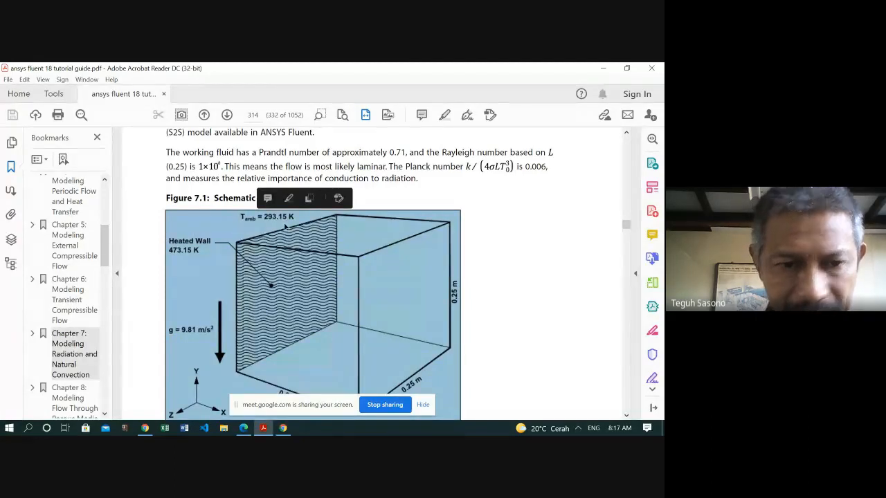
{"action": "scroll", "coordinate": [277, 317], "scroll_direction": "down", "scroll_amount": 1}
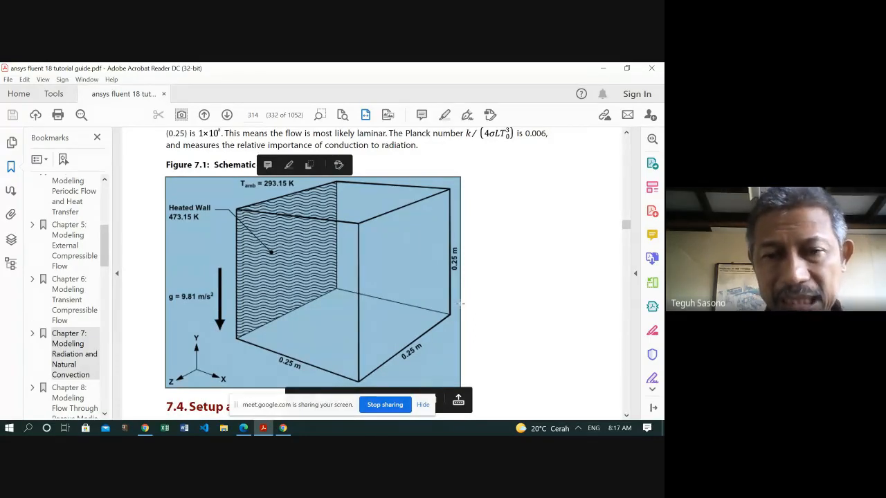
{"action": "scroll", "coordinate": [343, 338], "scroll_direction": "down", "scroll_amount": 2}
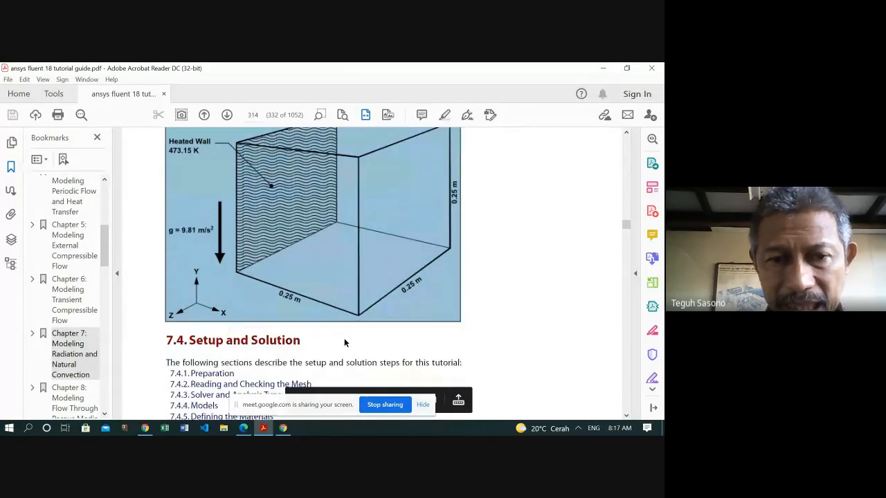
- Reread the section 7.3 problem description, covering the wall conditions, objective, and Prandtl, Rayleigh and Planck numbers
{"action": "scroll", "coordinate": [345, 336], "scroll_direction": "up", "scroll_amount": 4}
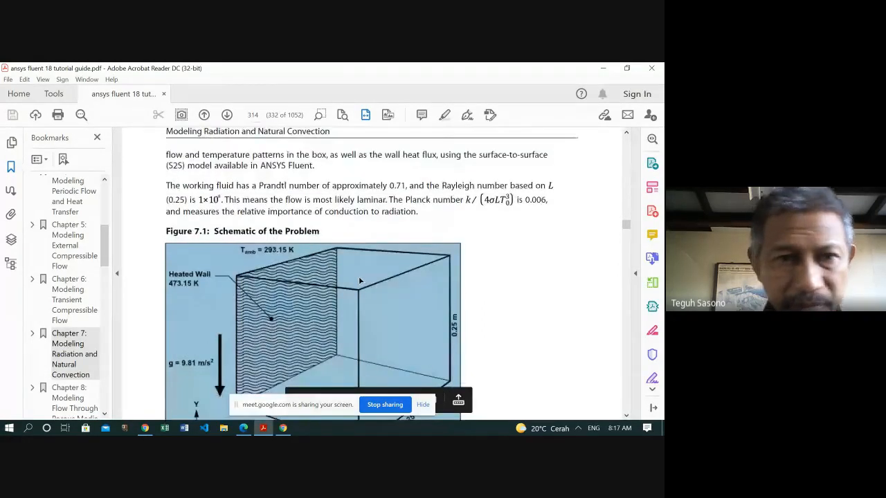
{"action": "scroll", "coordinate": [359, 276], "scroll_direction": "up", "scroll_amount": 2}
{"action": "scroll", "coordinate": [358, 277], "scroll_direction": "up", "scroll_amount": 1}
{"action": "scroll", "coordinate": [359, 277], "scroll_direction": "up", "scroll_amount": 2}
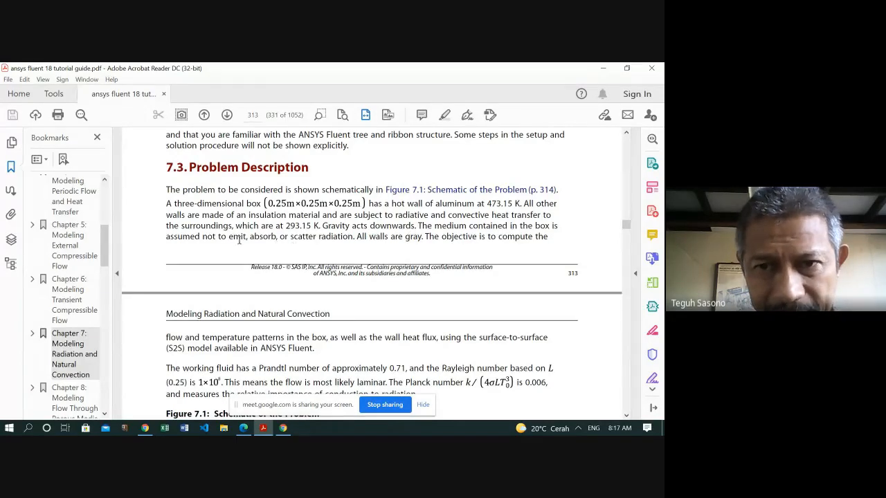
{"action": "scroll", "coordinate": [256, 277], "scroll_direction": "down", "scroll_amount": 1}
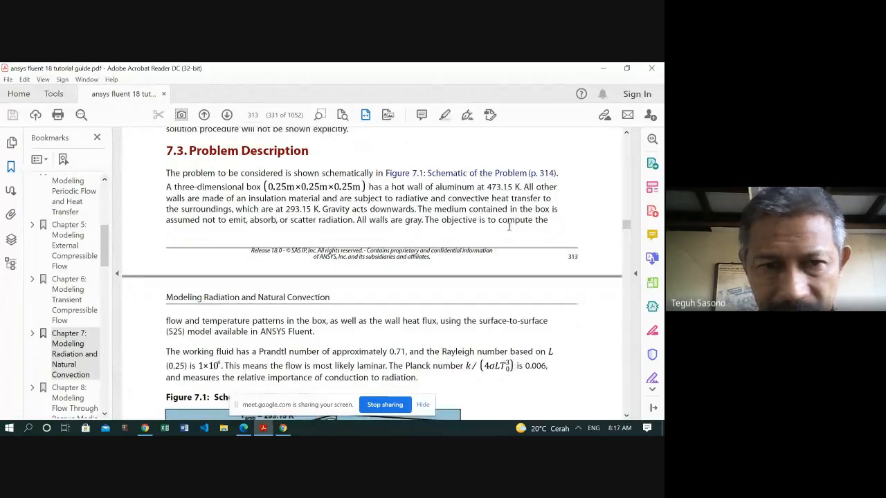
{"action": "scroll", "coordinate": [221, 303], "scroll_direction": "down", "scroll_amount": 3}
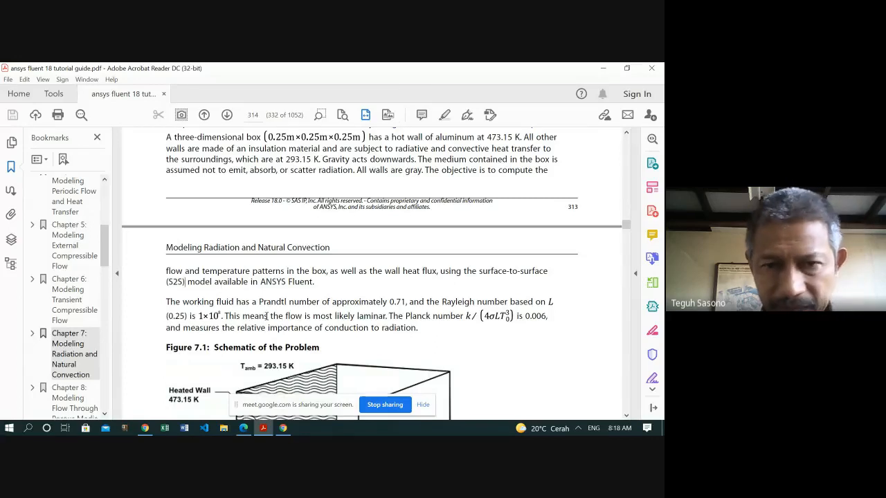
{"action": "scroll", "coordinate": [268, 316], "scroll_direction": "down", "scroll_amount": 1}
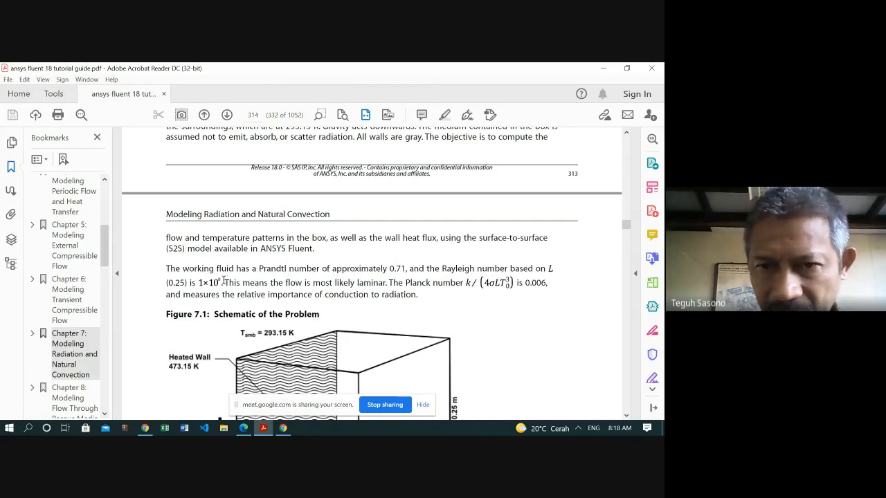
{"action": "scroll", "coordinate": [274, 327], "scroll_direction": "down", "scroll_amount": 1}
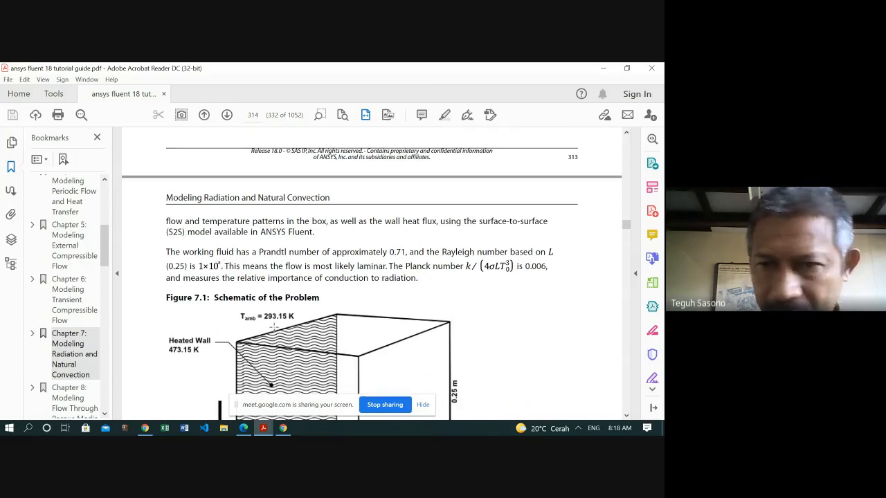
{"action": "scroll", "coordinate": [274, 328], "scroll_direction": "down", "scroll_amount": 1}
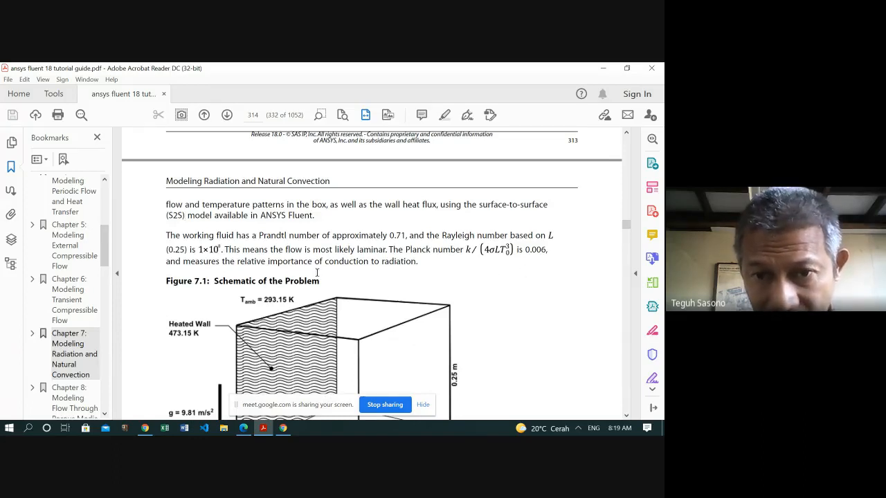
- Review the section 7.4 Setup and Solution outline and the first preparation instruction in 7.4.1
{"action": "scroll", "coordinate": [337, 278], "scroll_direction": "down", "scroll_amount": 5}
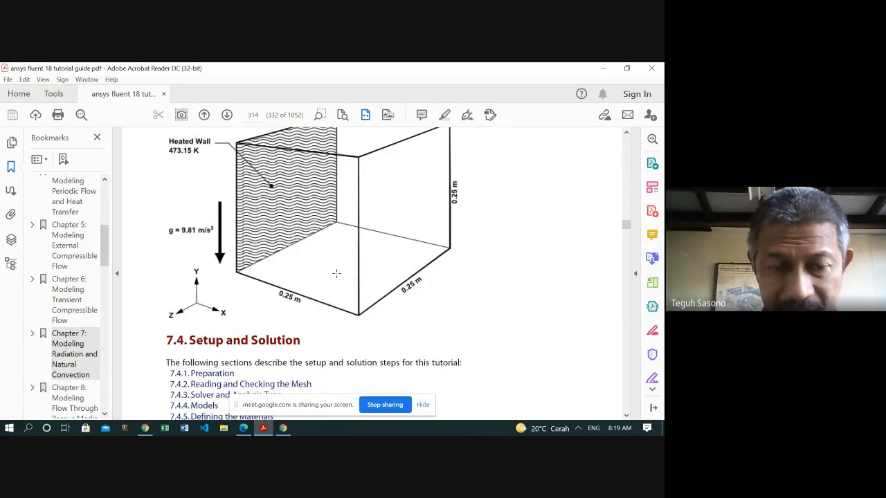
{"action": "scroll", "coordinate": [336, 273], "scroll_direction": "down", "scroll_amount": 3}
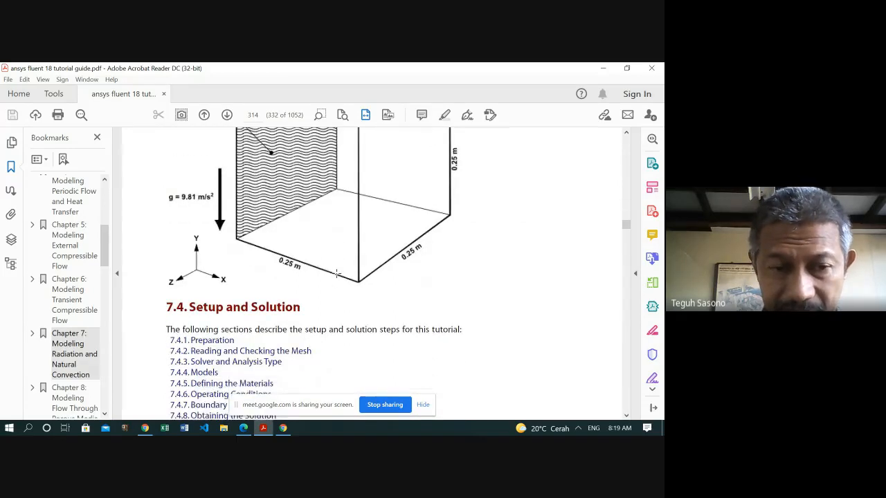
{"action": "scroll", "coordinate": [337, 274], "scroll_direction": "down", "scroll_amount": 4}
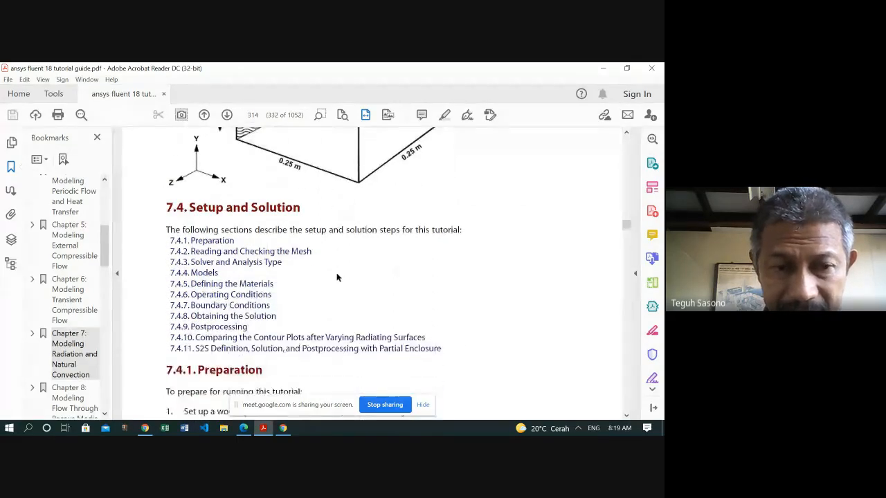
{"action": "scroll", "coordinate": [338, 277], "scroll_direction": "down", "scroll_amount": 2}
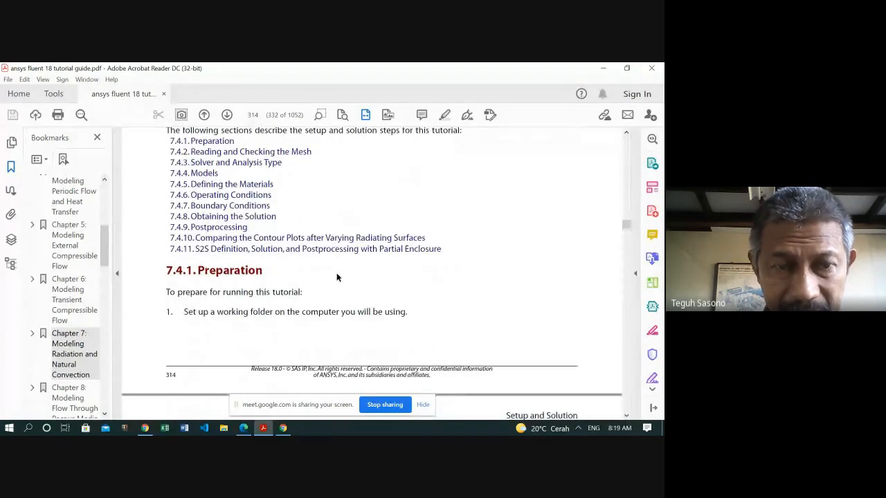
{"action": "scroll", "coordinate": [315, 305], "scroll_direction": "down", "scroll_amount": 1}
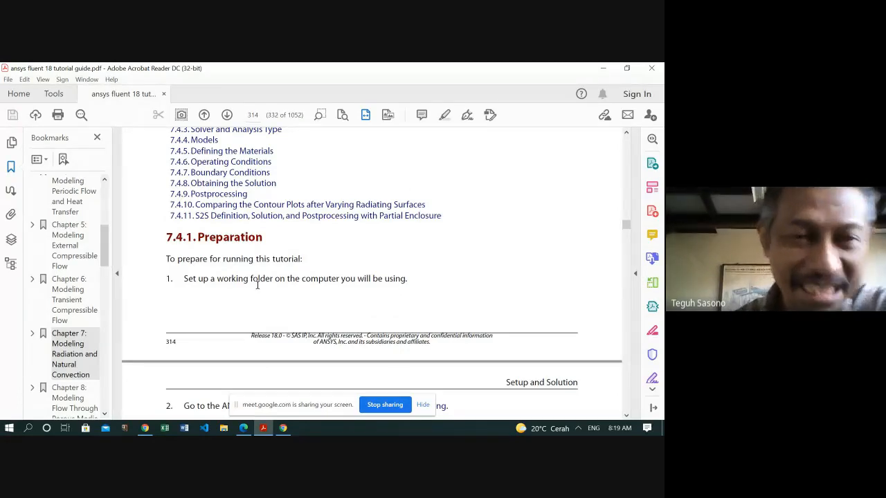
{"action": "left_click", "coordinate": [183, 278]}
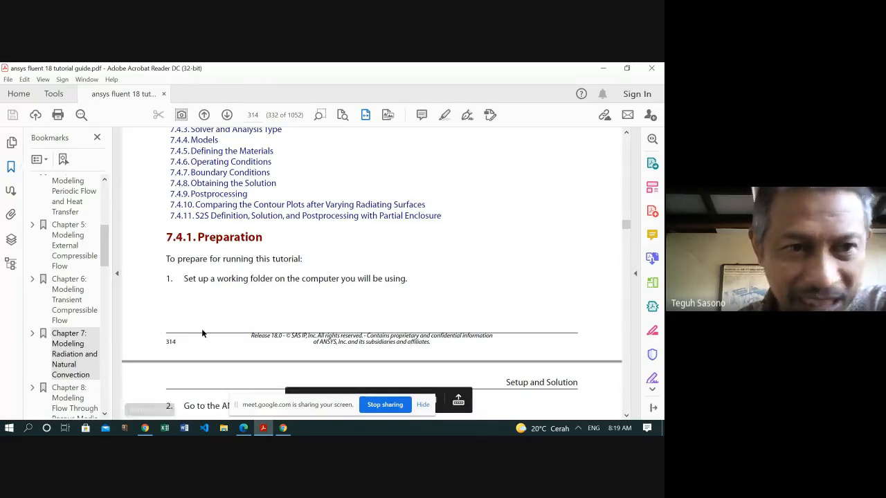
- Open the recent Computational fluid dynamics: a practical approach (Elsevier, 2018) PDF and page through its front matter to Fig. 1.1
{"action": "left_click", "coordinate": [7, 80]}
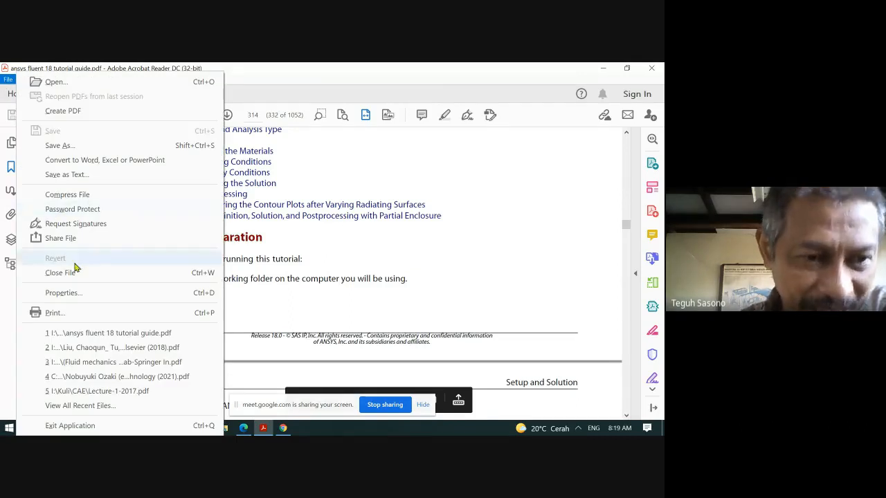
{"action": "left_click", "coordinate": [109, 348]}
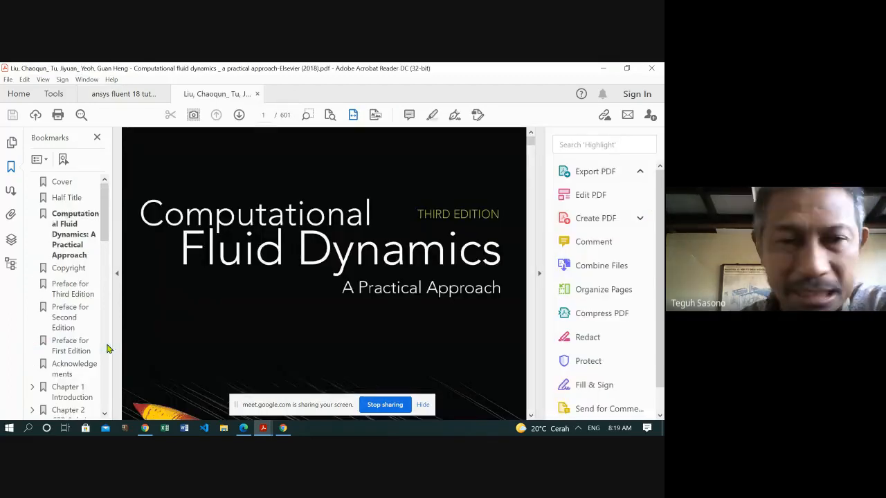
{"action": "scroll", "coordinate": [296, 323], "scroll_direction": "down", "scroll_amount": 5}
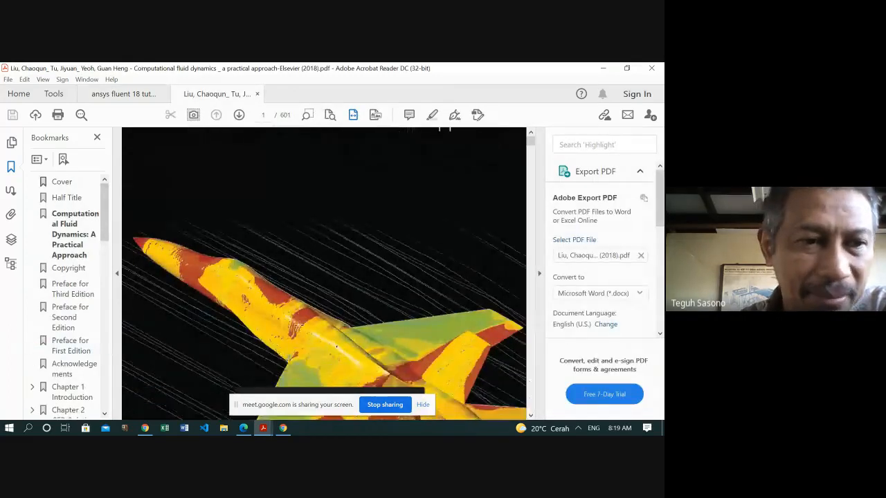
{"action": "scroll", "coordinate": [298, 324], "scroll_direction": "down", "scroll_amount": 15}
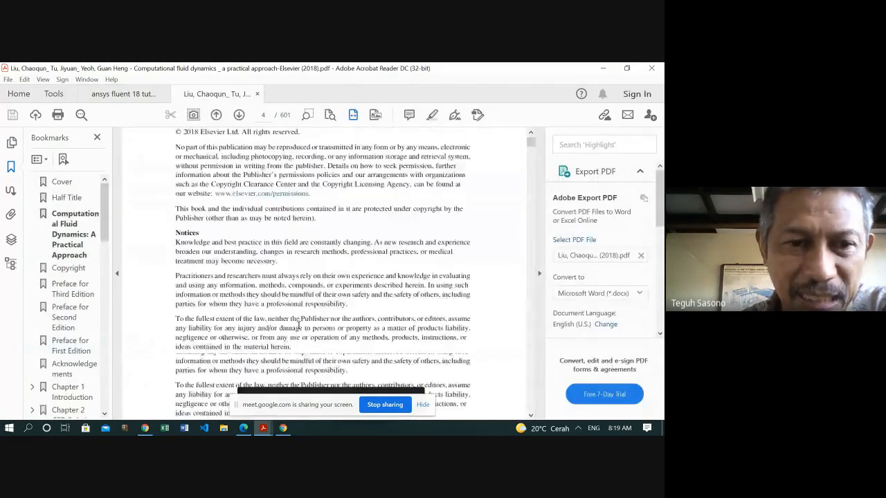
{"action": "scroll", "coordinate": [299, 325], "scroll_direction": "down", "scroll_amount": 15}
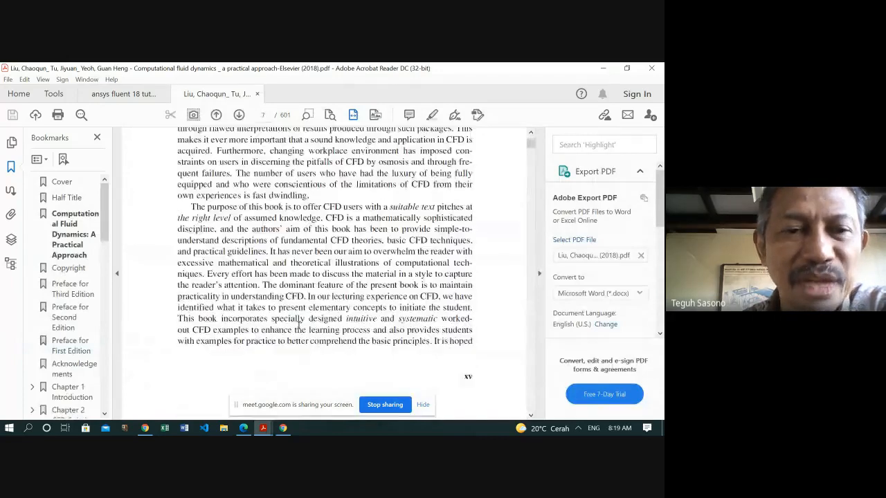
{"action": "scroll", "coordinate": [298, 325], "scroll_direction": "down", "scroll_amount": 15}
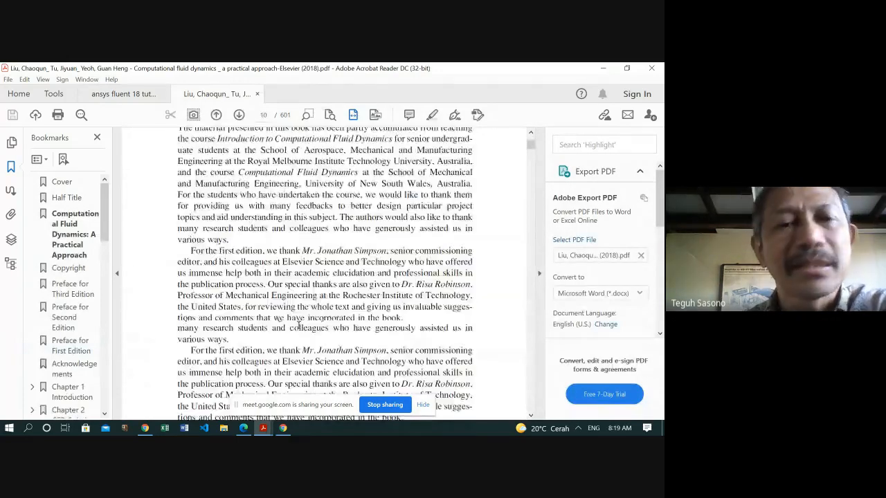
{"action": "scroll", "coordinate": [298, 324], "scroll_direction": "down", "scroll_amount": 15}
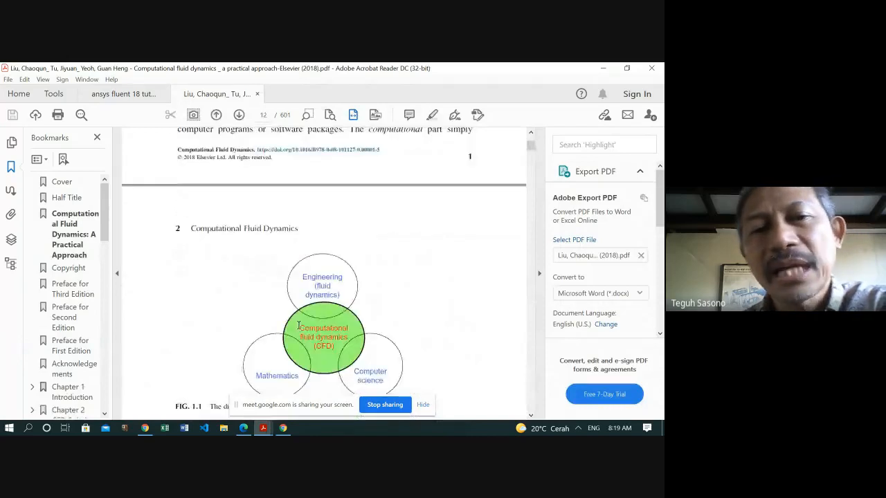
- Skim the Chapter 1 sections on CFD advantages and applications, from research and design tool to chemical and mineral processing
{"action": "scroll", "coordinate": [298, 324], "scroll_direction": "down", "scroll_amount": 8}
{"action": "scroll", "coordinate": [298, 325], "scroll_direction": "down", "scroll_amount": 20}
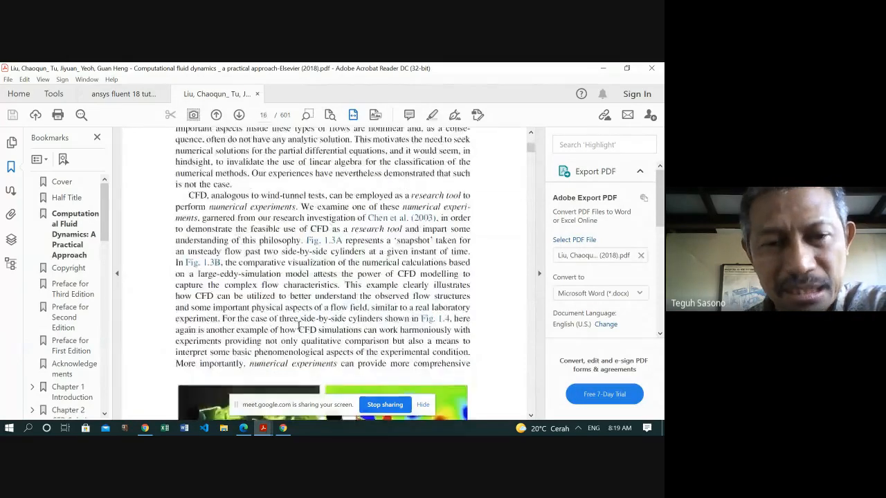
{"action": "scroll", "coordinate": [298, 324], "scroll_direction": "up", "scroll_amount": 20}
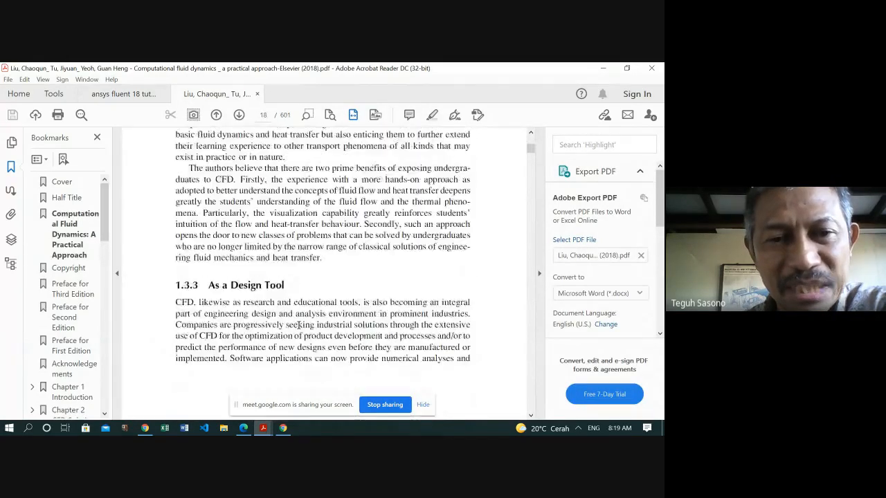
{"action": "scroll", "coordinate": [298, 324], "scroll_direction": "down", "scroll_amount": 16}
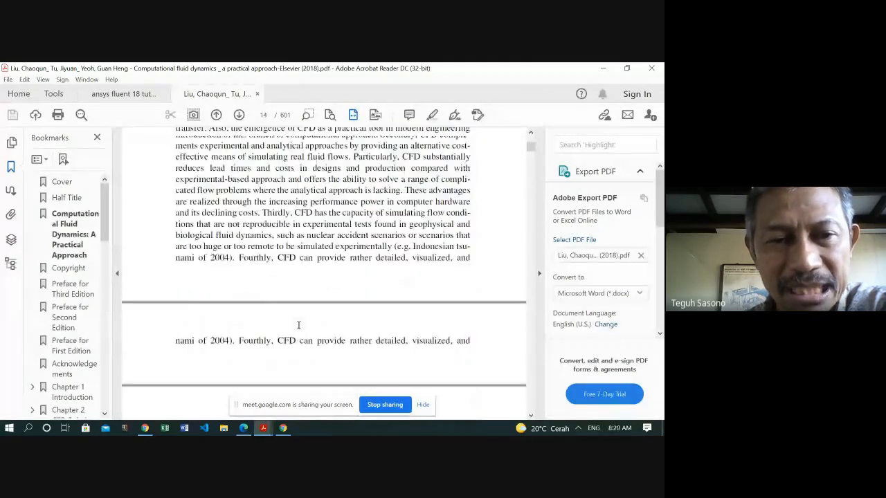
{"action": "scroll", "coordinate": [298, 325], "scroll_direction": "down", "scroll_amount": 12}
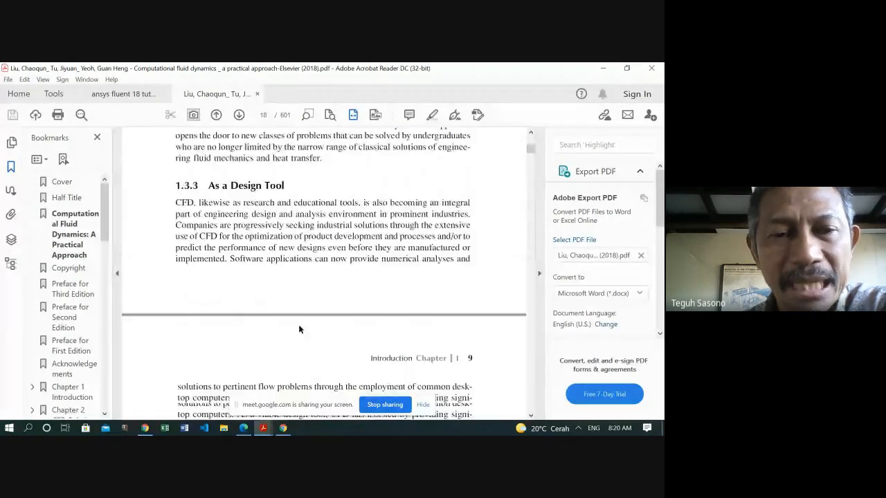
{"action": "scroll", "coordinate": [299, 325], "scroll_direction": "down", "scroll_amount": 15}
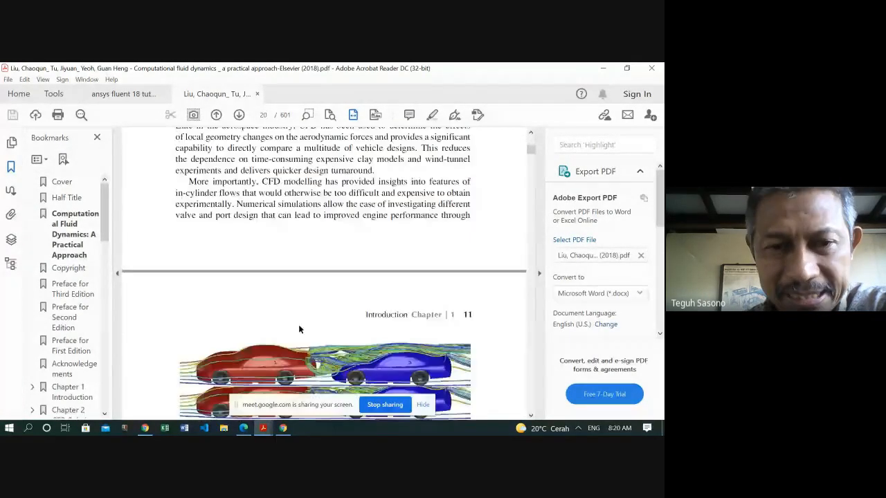
{"action": "scroll", "coordinate": [299, 330], "scroll_direction": "down", "scroll_amount": 18}
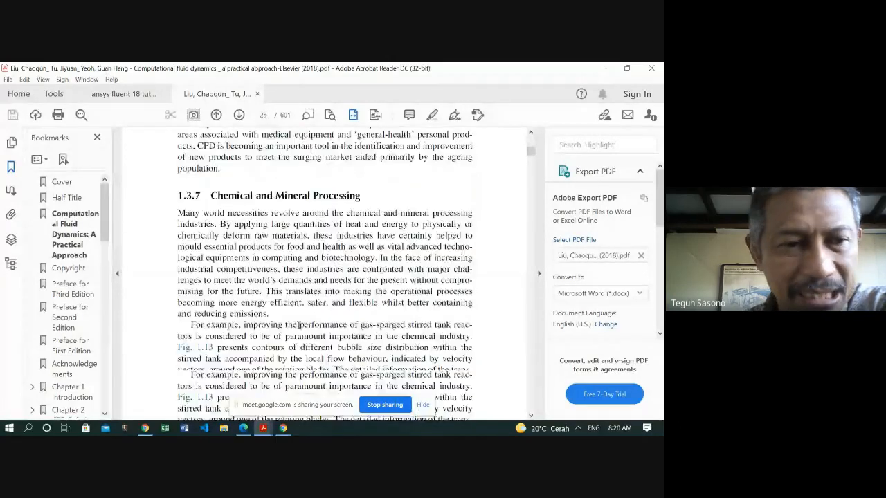
- Find Chapter 4, CFD Mesh Generation: A Practical Guideline, in the textbook's bookmarks and go to its first page
{"action": "left_click", "coordinate": [104, 406]}
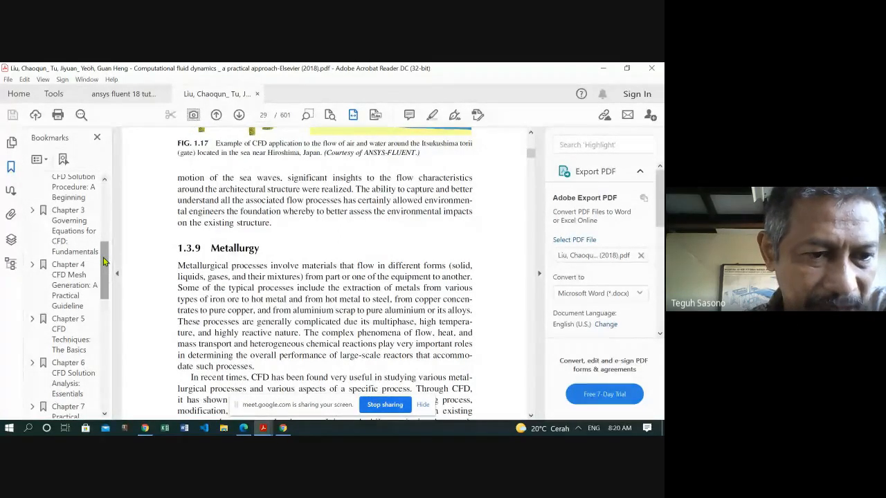
{"action": "left_click", "coordinate": [104, 415]}
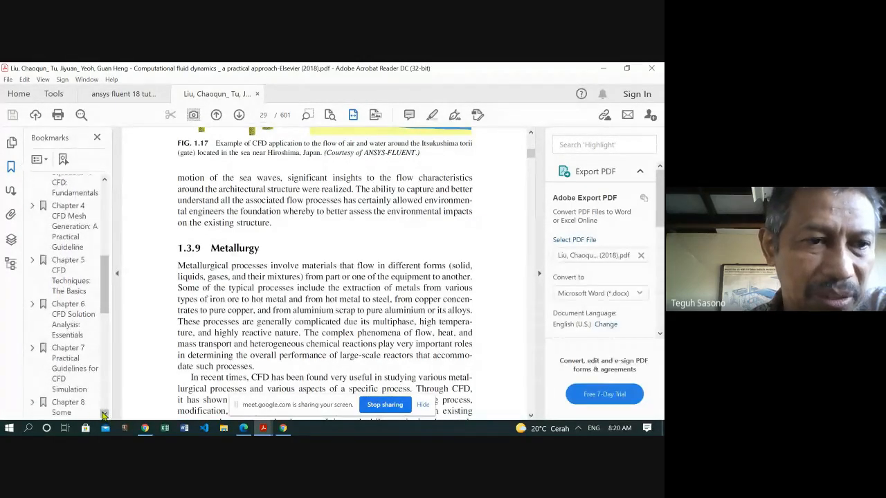
{"action": "left_click", "coordinate": [67, 239]}
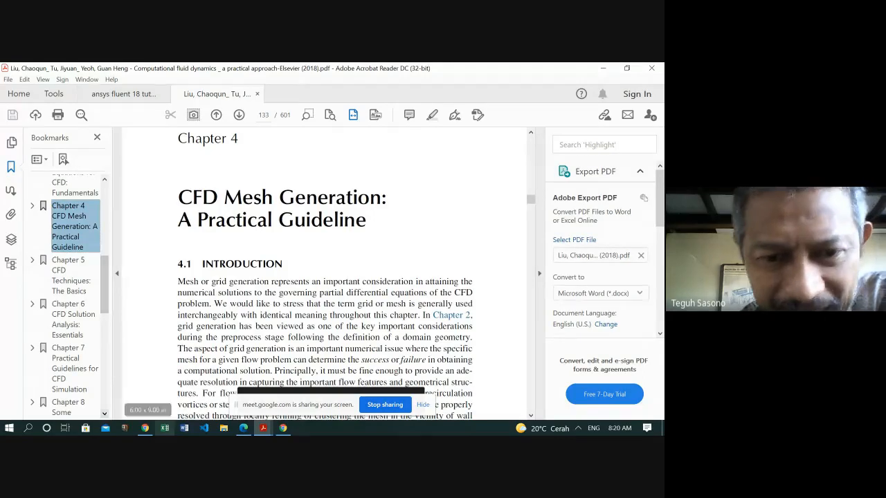
- Switch to the Google Meet call window in Chrome to check on the class
{"action": "left_click", "coordinate": [307, 401]}
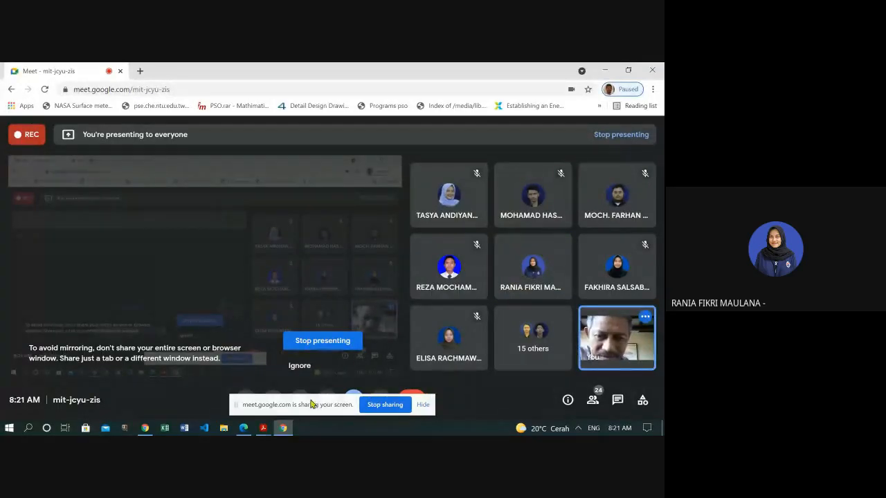
{"action": "mouse_move", "coordinate": [246, 432]}
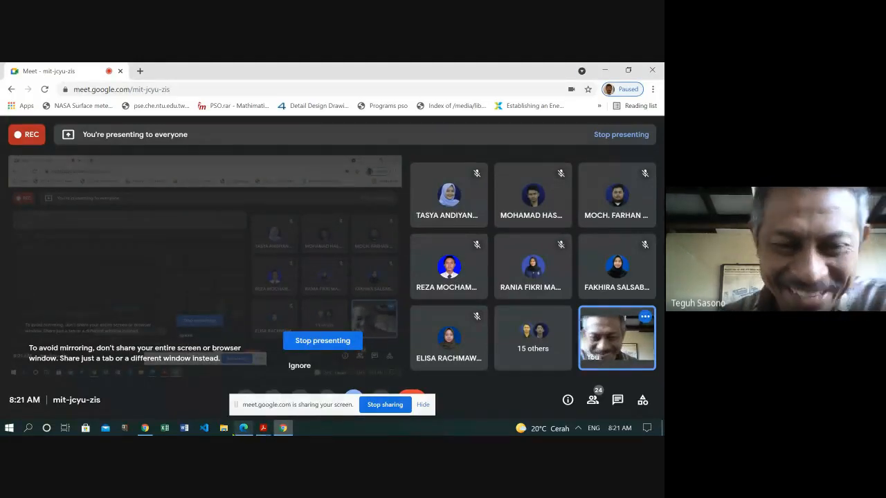
{"action": "mouse_move", "coordinate": [145, 428]}
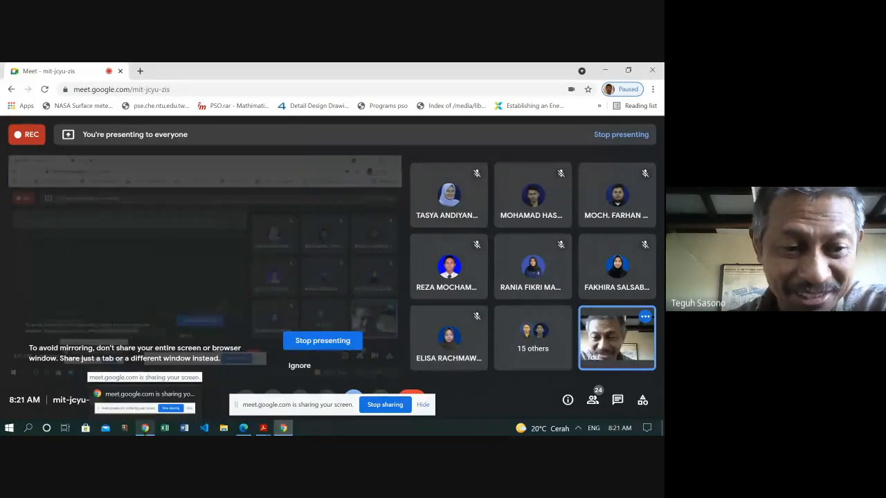
{"action": "left_click", "coordinate": [145, 428]}
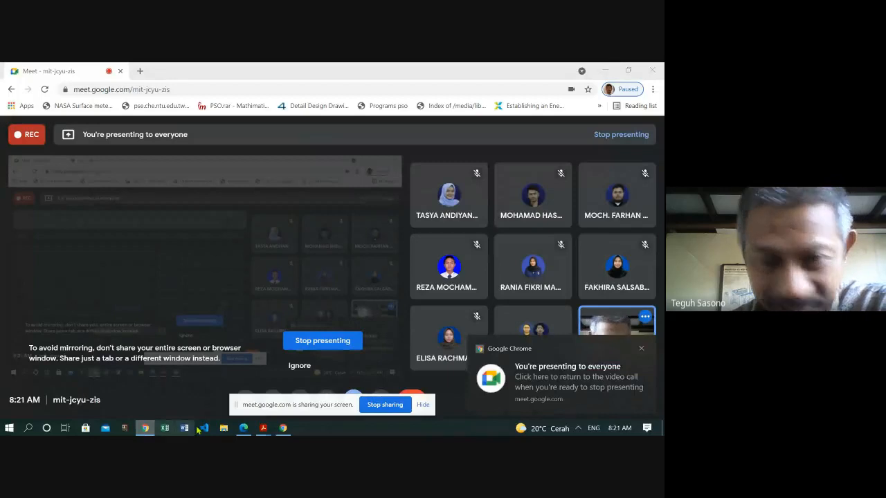
- Return to the ANSYS Fluent 18 tutorial guide in Acrobat Reader and read the 7.4.1 preparation steps and the 7.4.2 mesh-reading instruction
{"action": "mouse_move", "coordinate": [283, 429]}
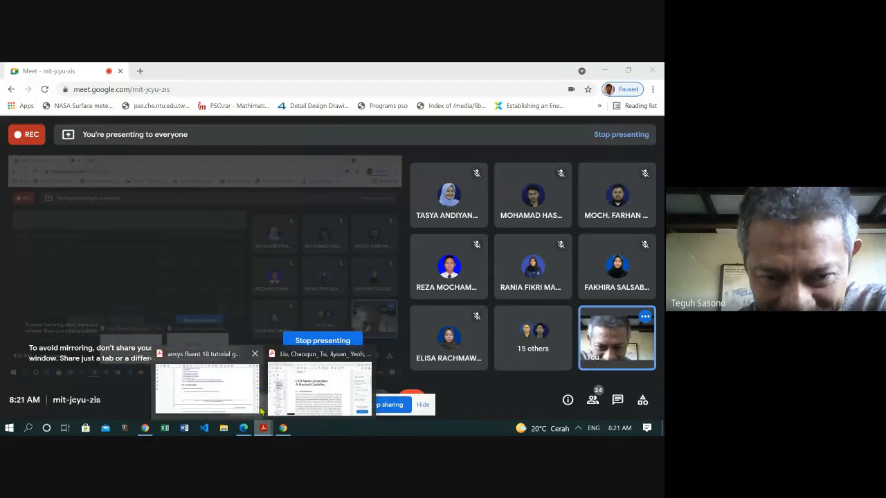
{"action": "left_click", "coordinate": [228, 392]}
{"action": "scroll", "coordinate": [201, 244], "scroll_direction": "down", "scroll_amount": 5}
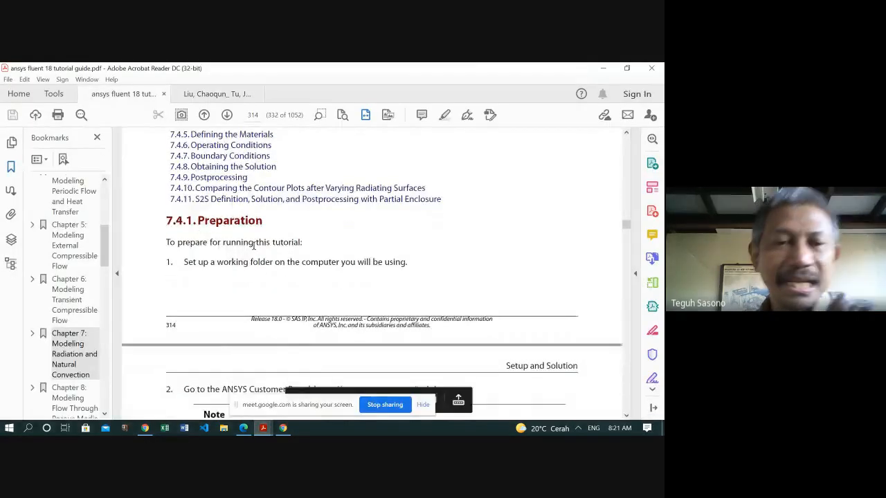
{"action": "scroll", "coordinate": [253, 246], "scroll_direction": "down", "scroll_amount": 3}
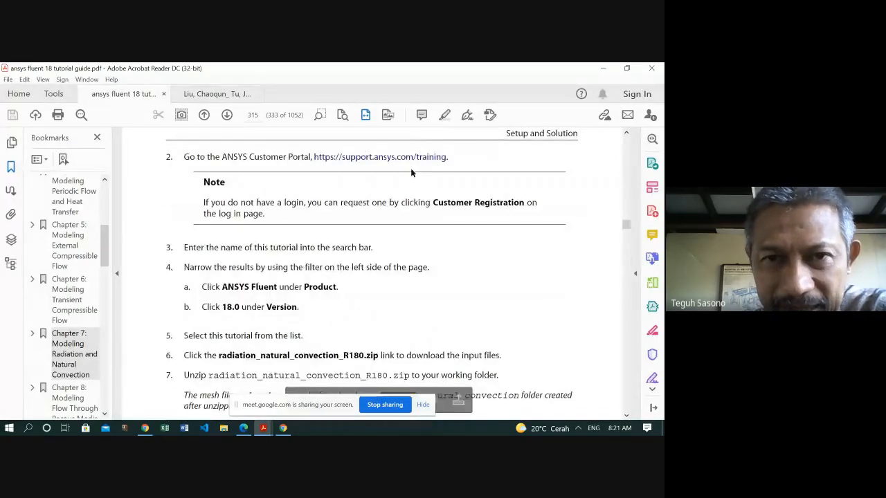
{"action": "scroll", "coordinate": [211, 285], "scroll_direction": "down", "scroll_amount": 2}
{"action": "scroll", "coordinate": [211, 285], "scroll_direction": "down", "scroll_amount": 2}
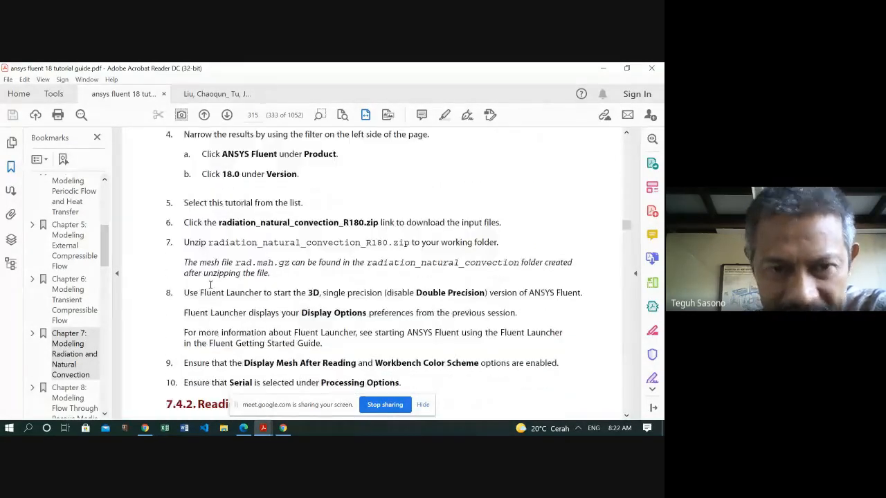
{"action": "scroll", "coordinate": [210, 285], "scroll_direction": "down", "scroll_amount": 1}
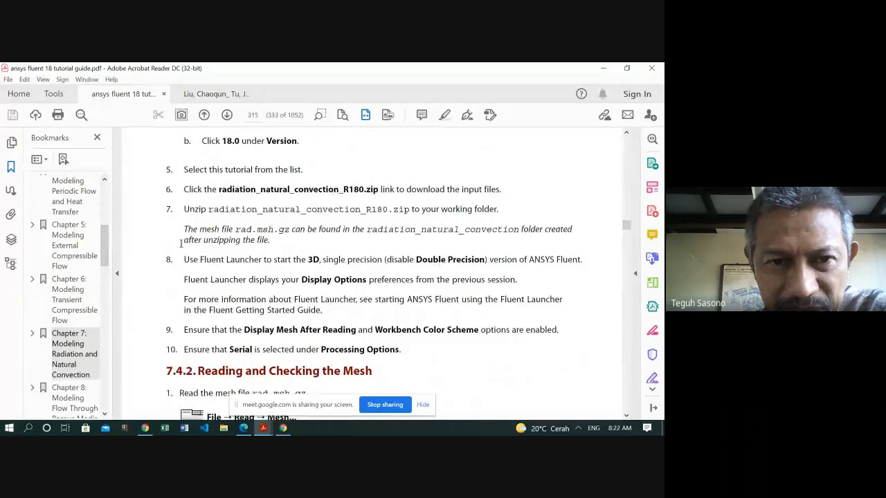
{"action": "scroll", "coordinate": [309, 299], "scroll_direction": "down", "scroll_amount": 2}
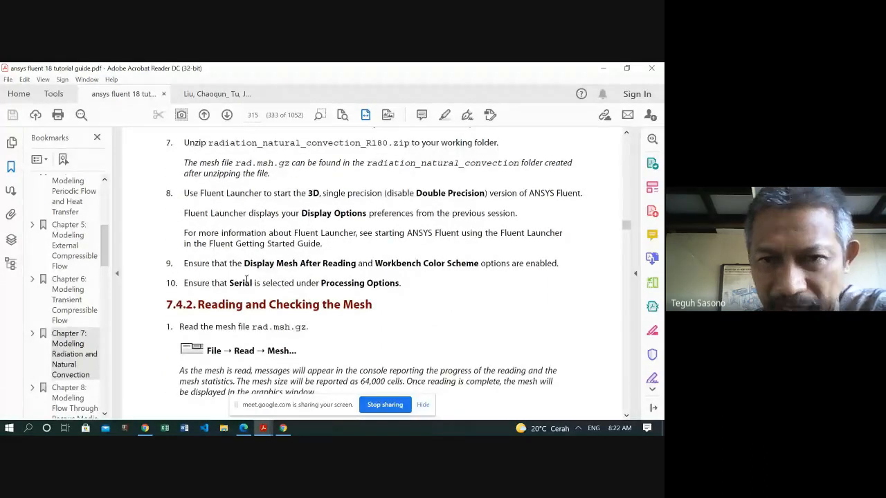
{"action": "scroll", "coordinate": [226, 275], "scroll_direction": "down", "scroll_amount": 1}
{"action": "scroll", "coordinate": [225, 275], "scroll_direction": "down", "scroll_amount": 3}
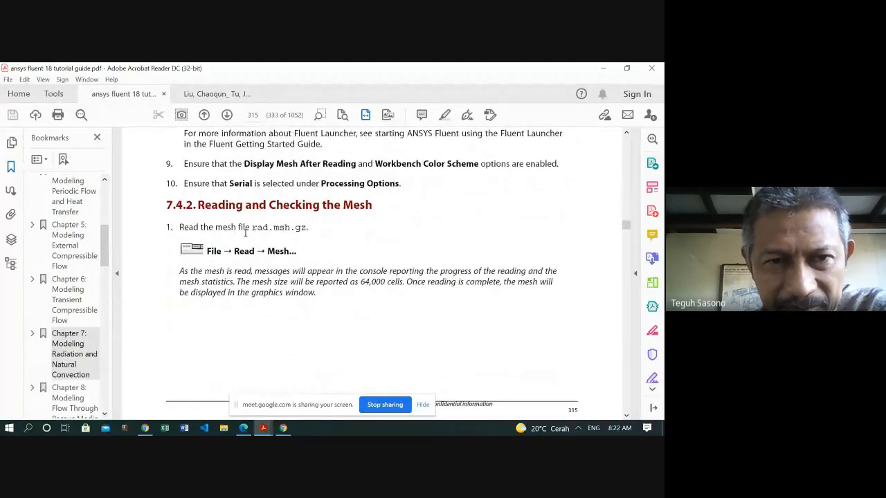
{"action": "scroll", "coordinate": [252, 200], "scroll_direction": "up", "scroll_amount": 3}
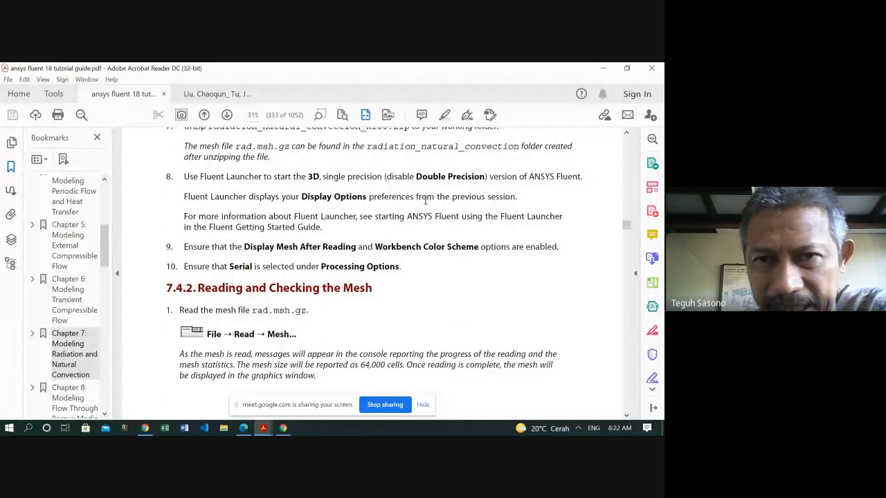
{"action": "scroll", "coordinate": [289, 266], "scroll_direction": "down", "scroll_amount": 2}
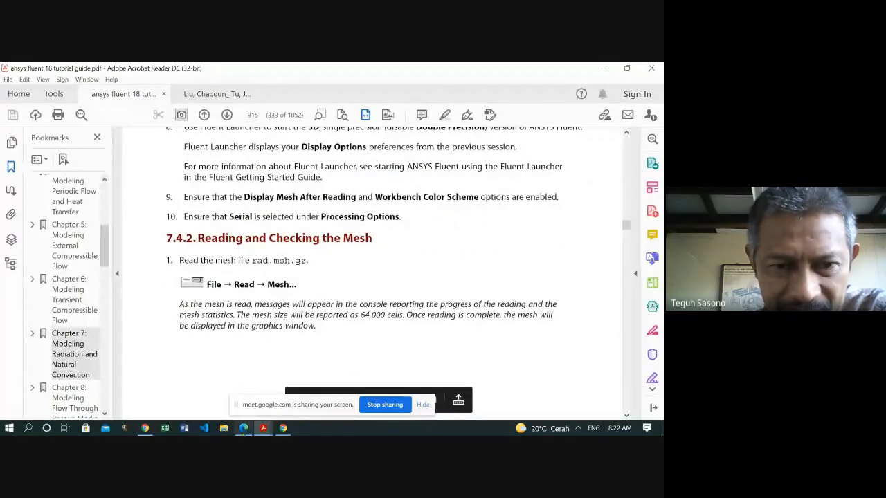
- Switch to File Explorer and open the tutor folder inside Kuli on the MyData (I:) drive
{"action": "left_click", "coordinate": [225, 431]}
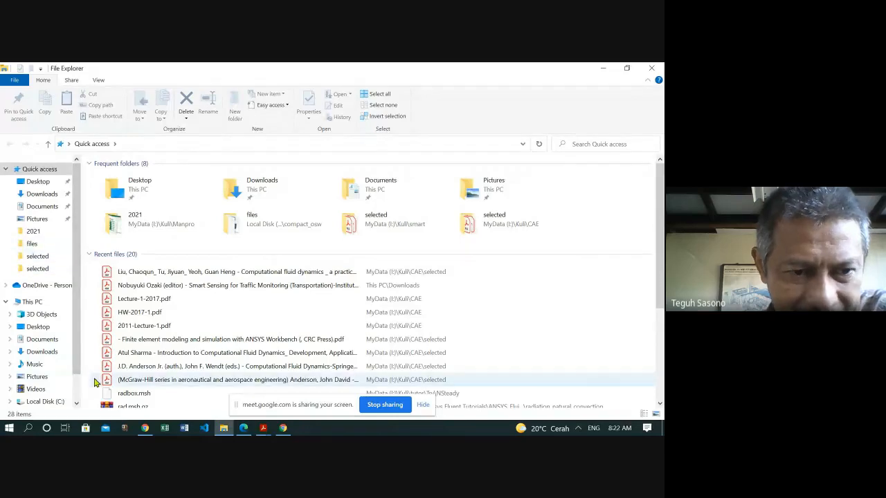
{"action": "scroll", "coordinate": [78, 395], "scroll_direction": "down", "scroll_amount": 2}
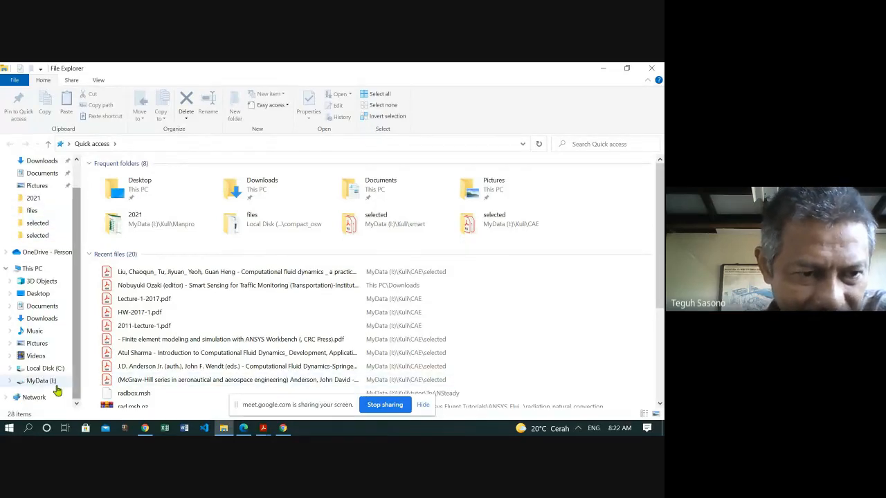
{"action": "left_click", "coordinate": [51, 382]}
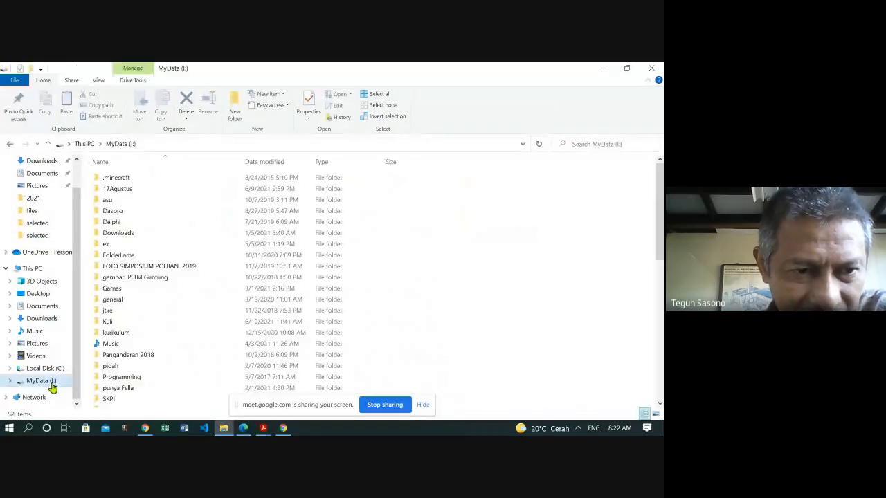
{"action": "double_click", "coordinate": [112, 322]}
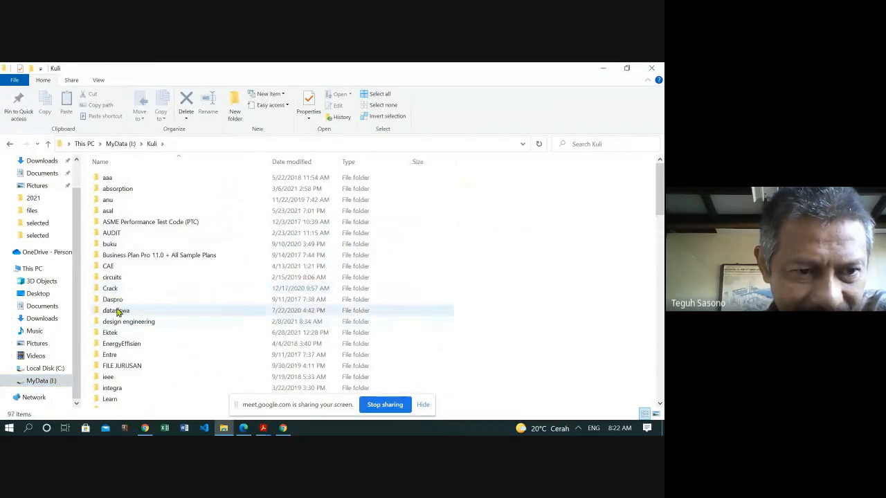
{"action": "left_click", "coordinate": [112, 359]}
{"action": "key", "text": "t"}
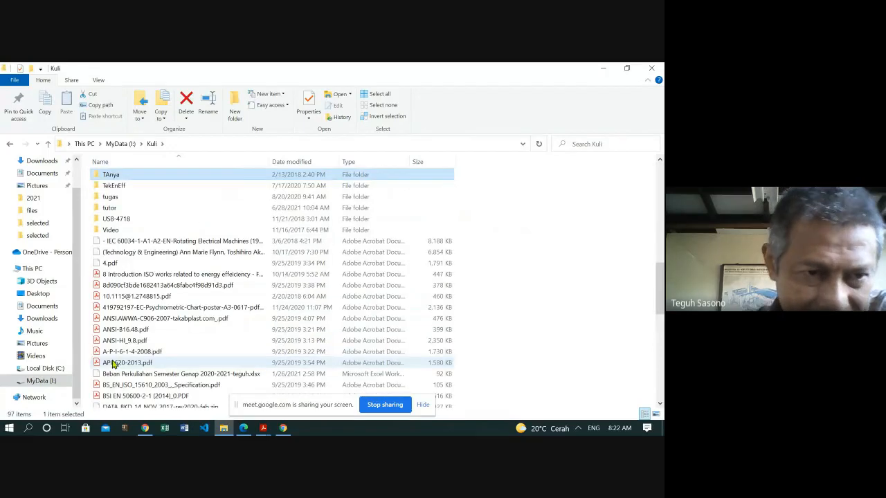
{"action": "double_click", "coordinate": [108, 208]}
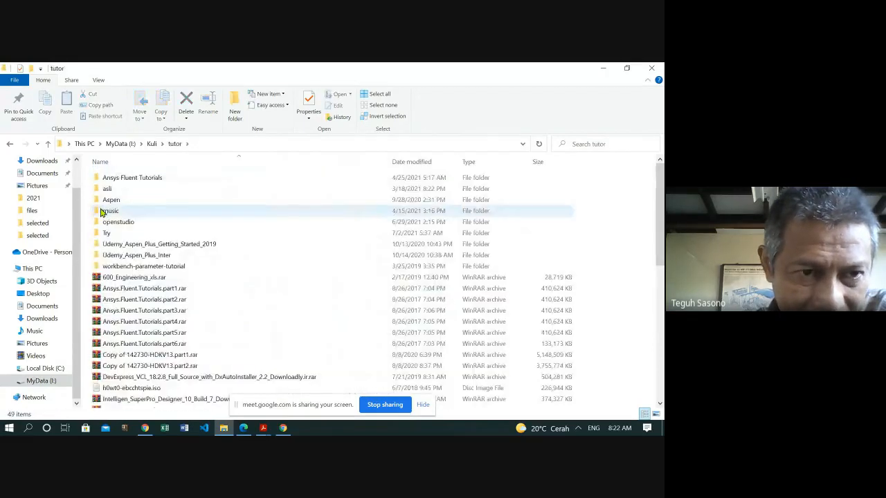
- Open the naturalConv folder inside Try to check for the mesh file rad.msh.gz, and minimize File Explorer
{"action": "left_click", "coordinate": [104, 235]}
{"action": "double_click", "coordinate": [105, 234]}
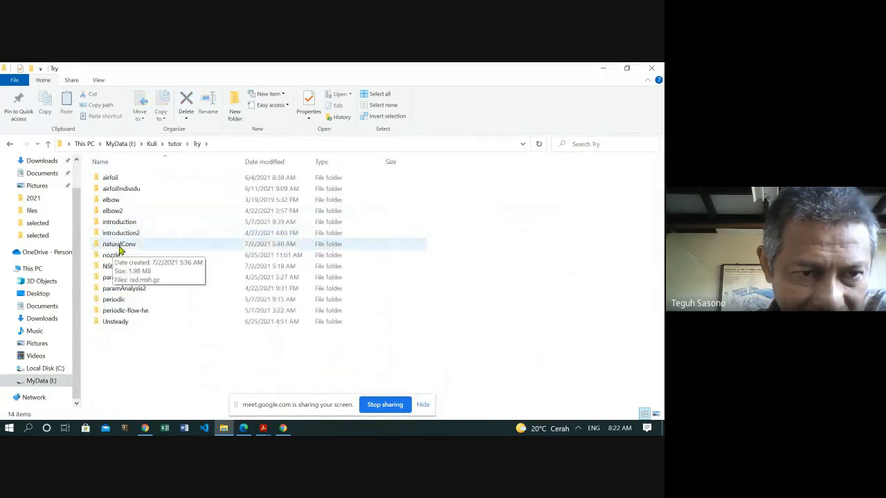
{"action": "double_click", "coordinate": [121, 245]}
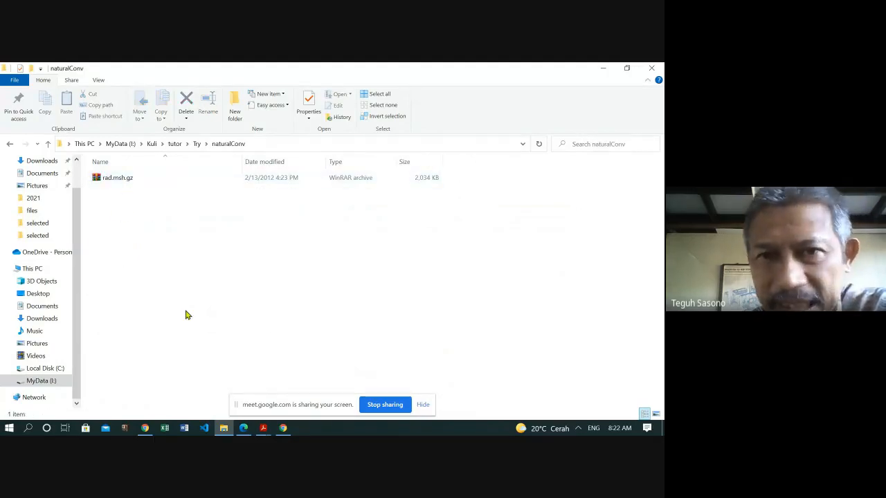
{"action": "left_click", "coordinate": [603, 70]}
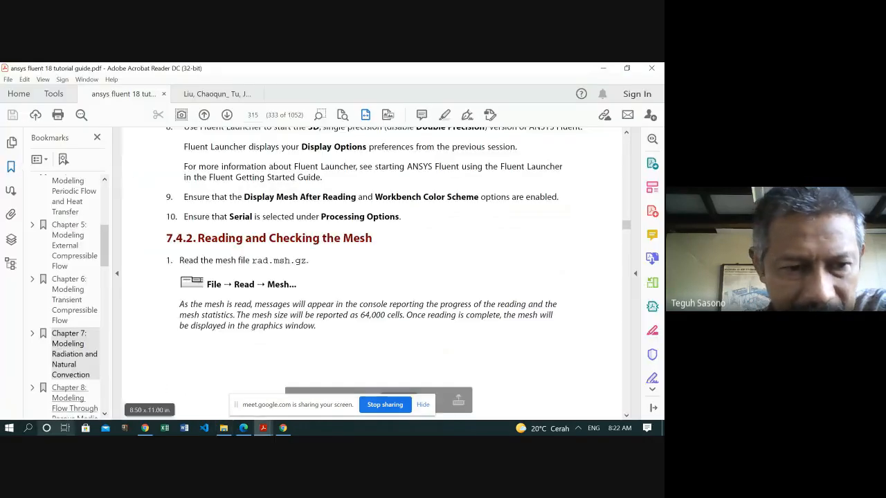
- Launch Fluent 18.2 in 2D, single precision and serial mode, with I:\Kuli\tutor\Try\naturalConv as the working directory
{"action": "left_click", "coordinate": [28, 428]}
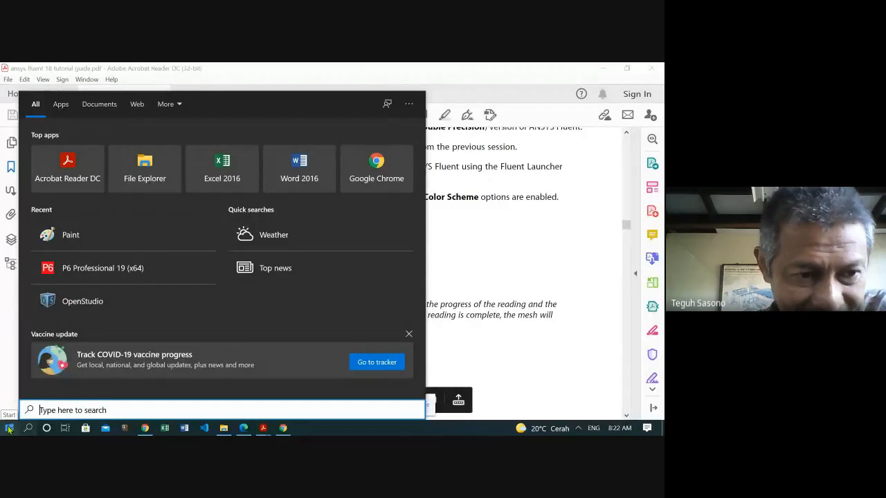
{"action": "left_click", "coordinate": [9, 430]}
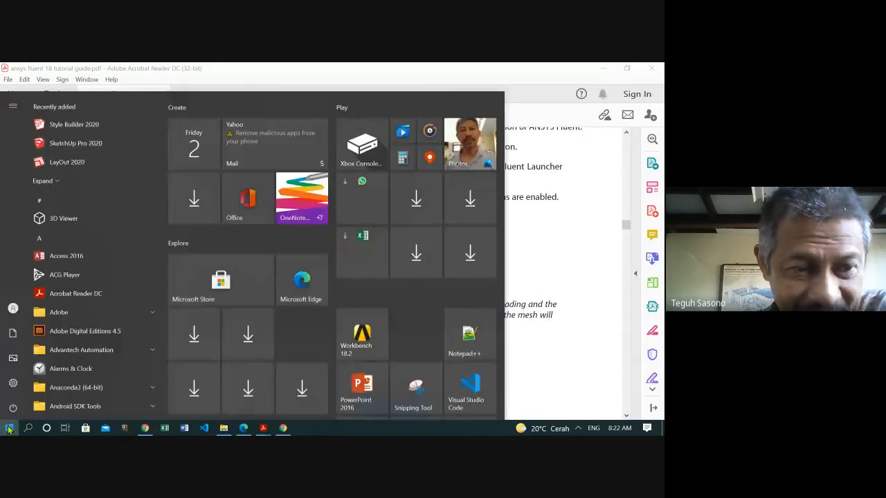
{"action": "mouse_move", "coordinate": [11, 332]}
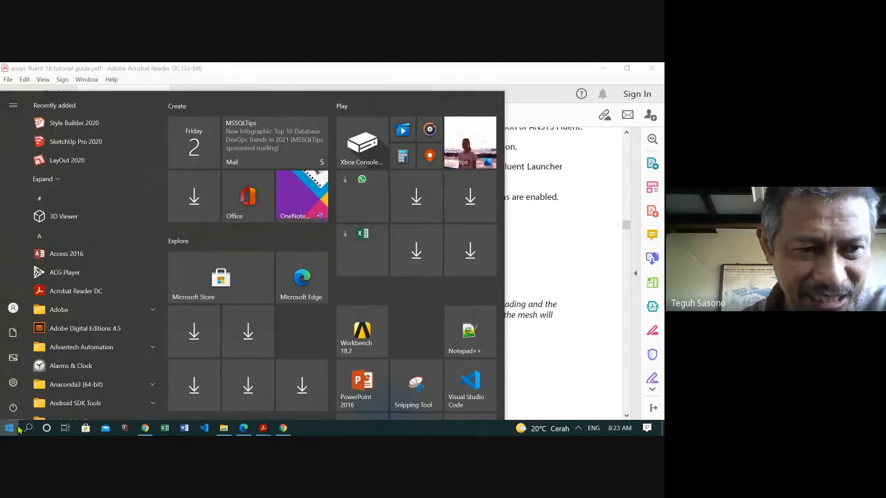
{"action": "scroll", "coordinate": [118, 319], "scroll_direction": "down", "scroll_amount": 5}
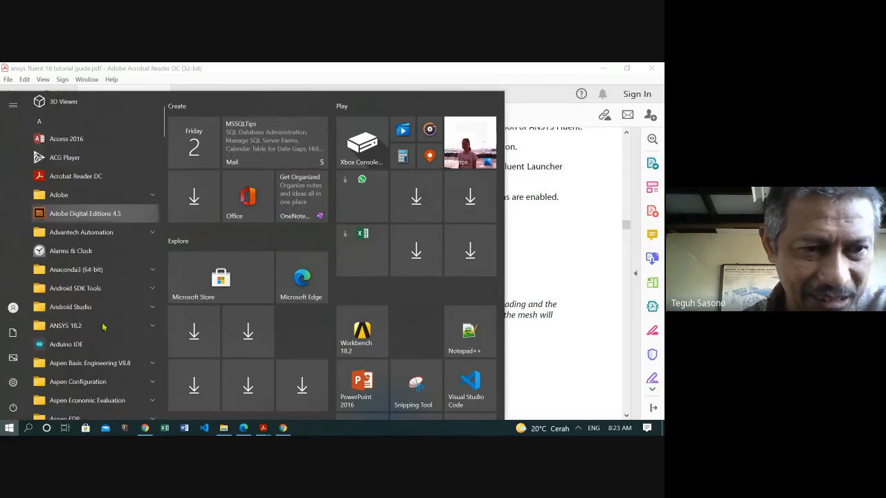
{"action": "left_click", "coordinate": [70, 240]}
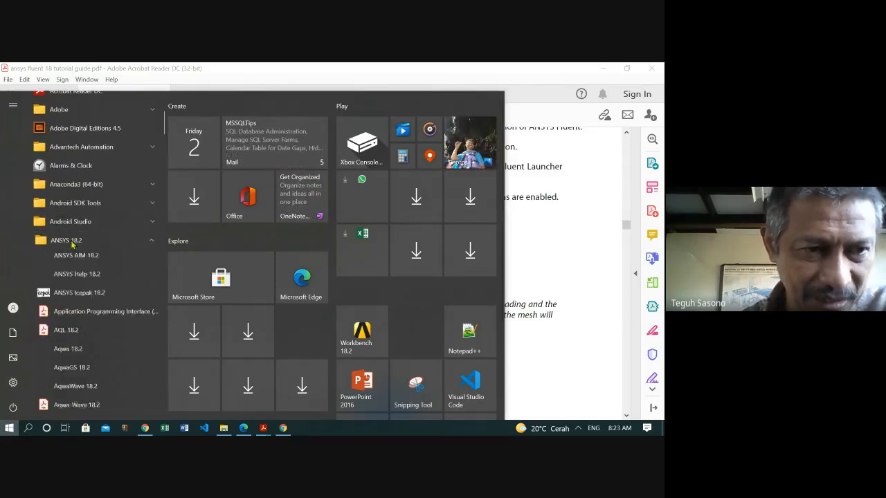
{"action": "scroll", "coordinate": [74, 331], "scroll_direction": "down", "scroll_amount": 5}
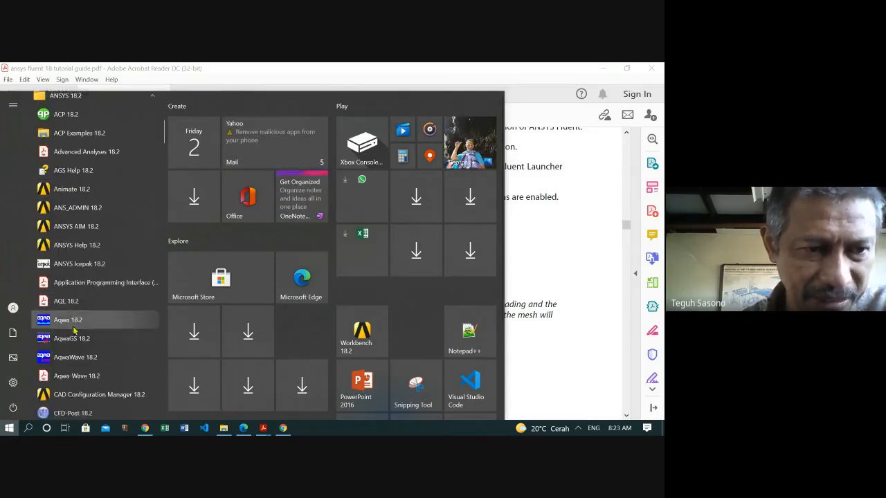
{"action": "scroll", "coordinate": [74, 331], "scroll_direction": "down", "scroll_amount": 3}
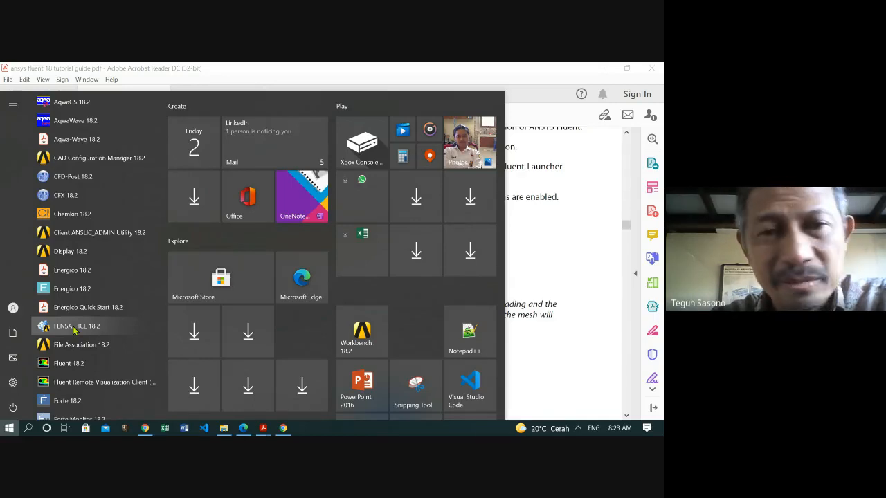
{"action": "left_click", "coordinate": [75, 364]}
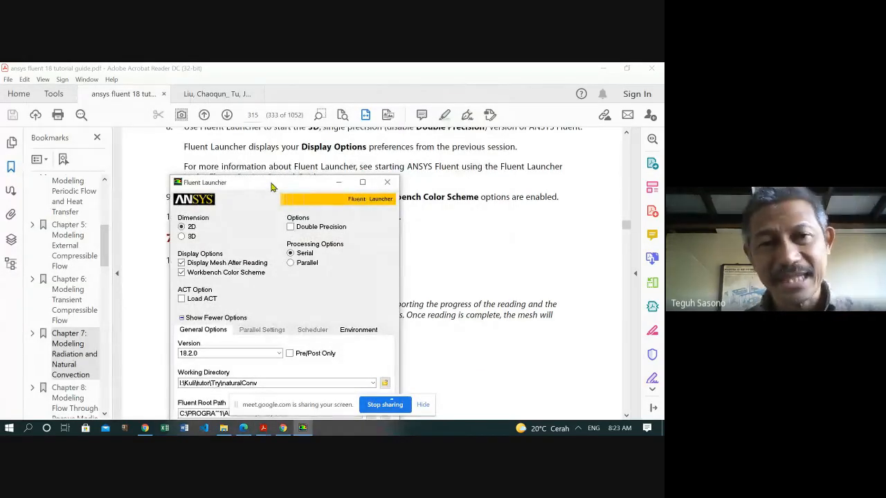
{"action": "left_click_drag", "start_coordinate": [271, 183], "coordinate": [275, 102]}
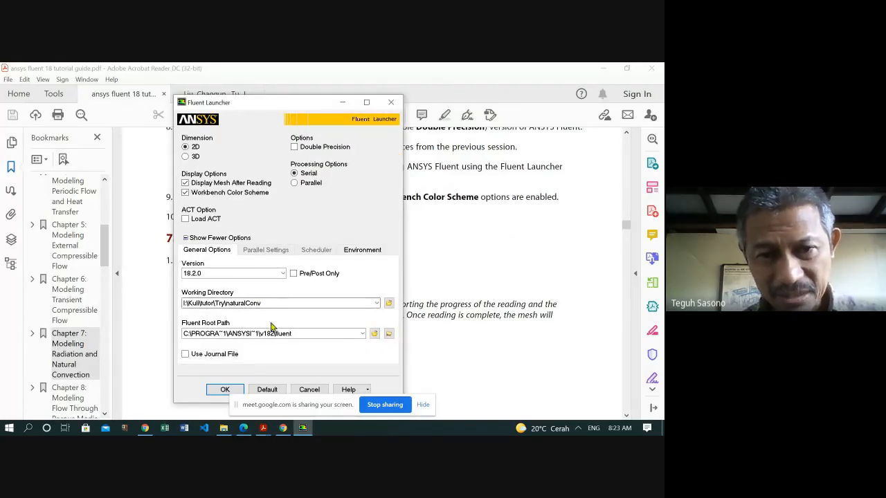
{"action": "left_click", "coordinate": [223, 390]}
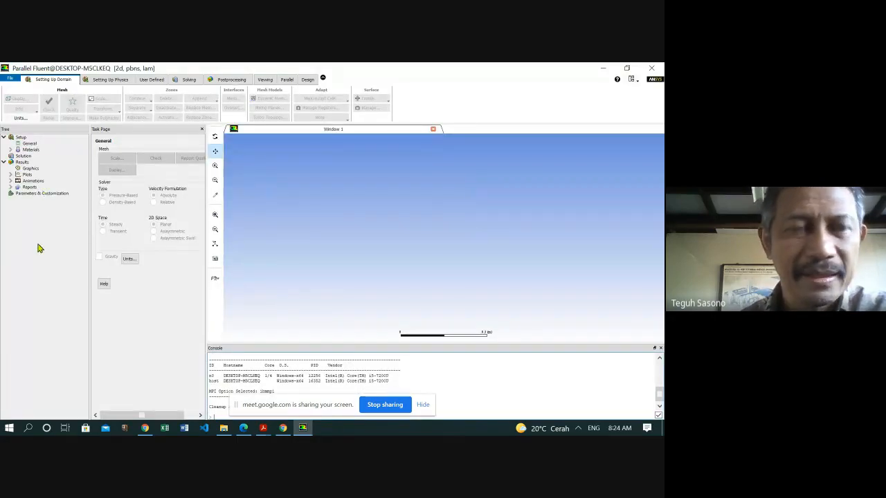
- Try to read the mesh file rad.msh.gz from the naturalConv folder into the 2D Fluent session
{"action": "left_click", "coordinate": [10, 79]}
{"action": "mouse_move", "coordinate": [43, 93]}
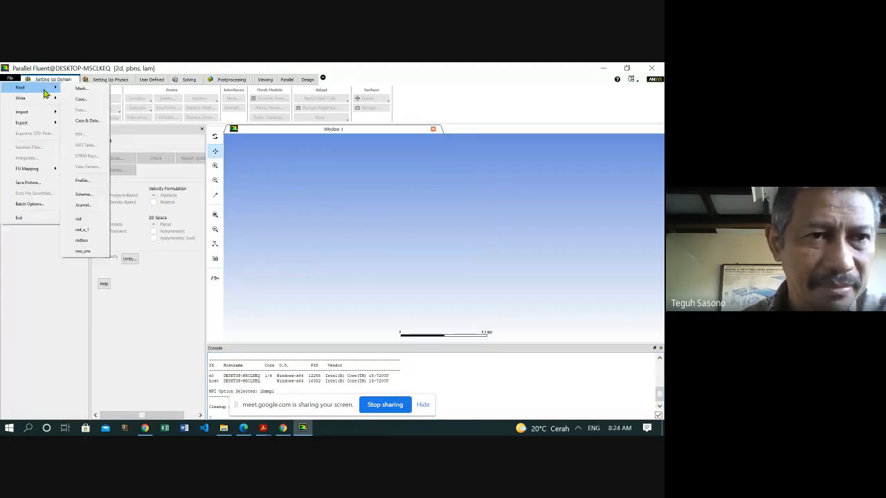
{"action": "left_click", "coordinate": [80, 92]}
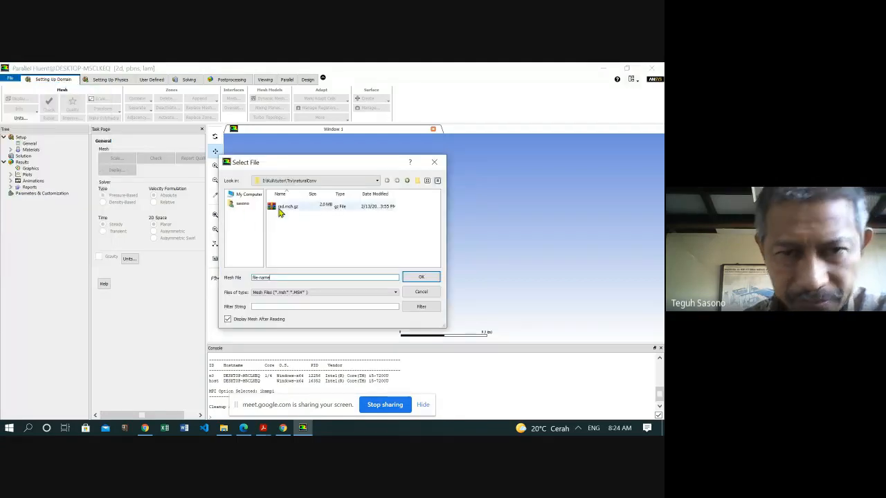
{"action": "left_click", "coordinate": [290, 209]}
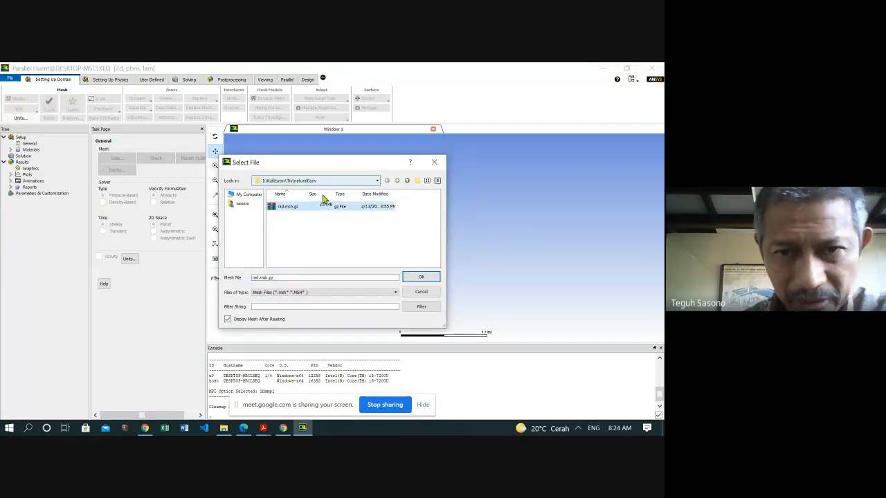
{"action": "left_click", "coordinate": [419, 277]}
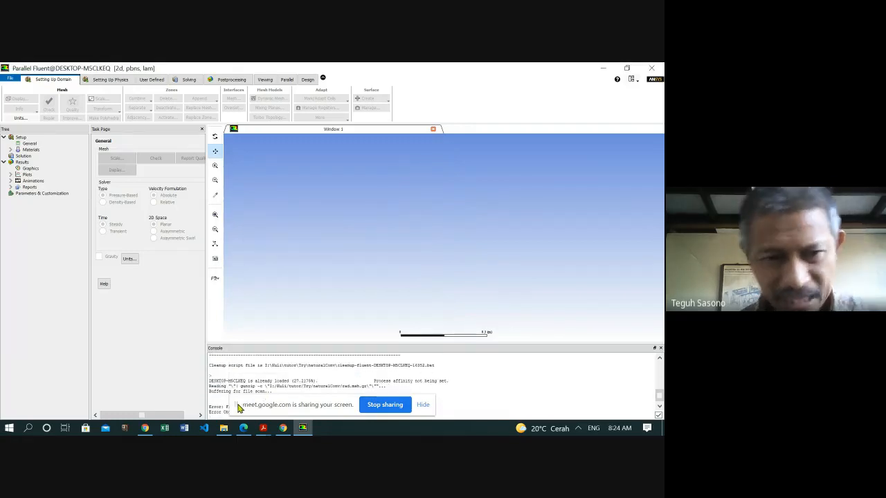
{"action": "left_click_drag", "start_coordinate": [239, 410], "coordinate": [515, 393]}
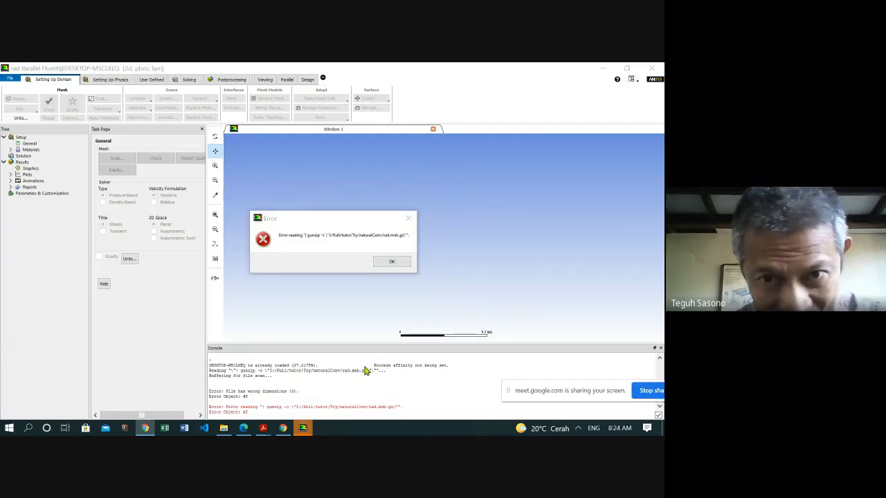
{"action": "left_click", "coordinate": [390, 264]}
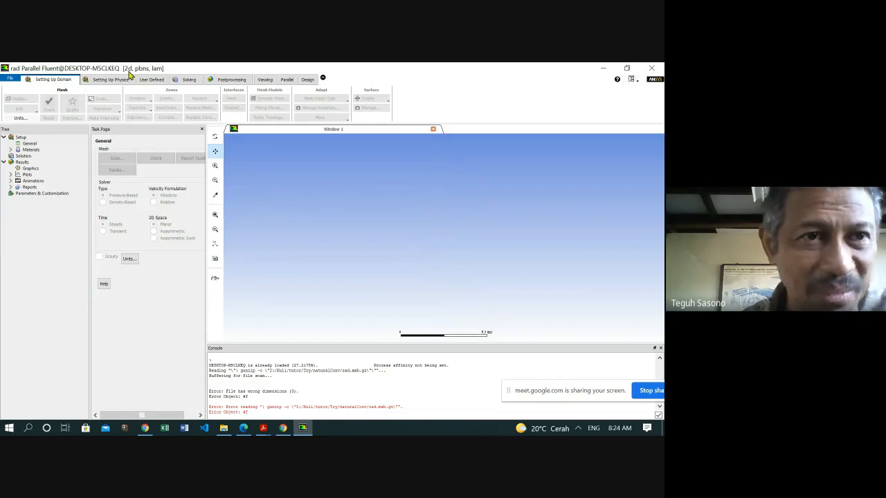
- Quit the 2D Fluent session
{"action": "left_click", "coordinate": [652, 68]}
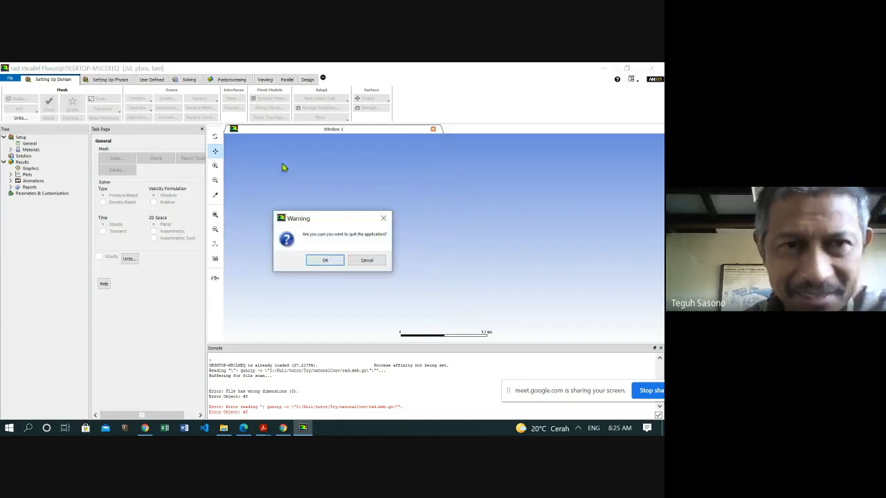
{"action": "left_click", "coordinate": [367, 264]}
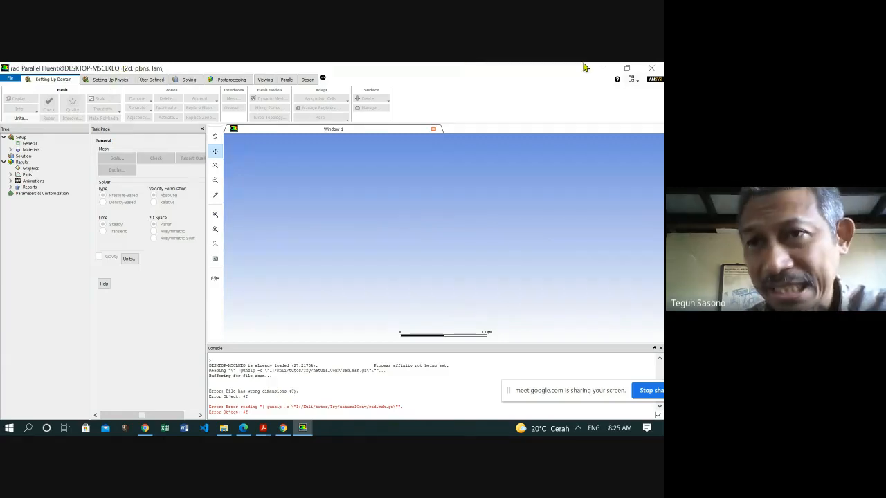
{"action": "left_click", "coordinate": [652, 68]}
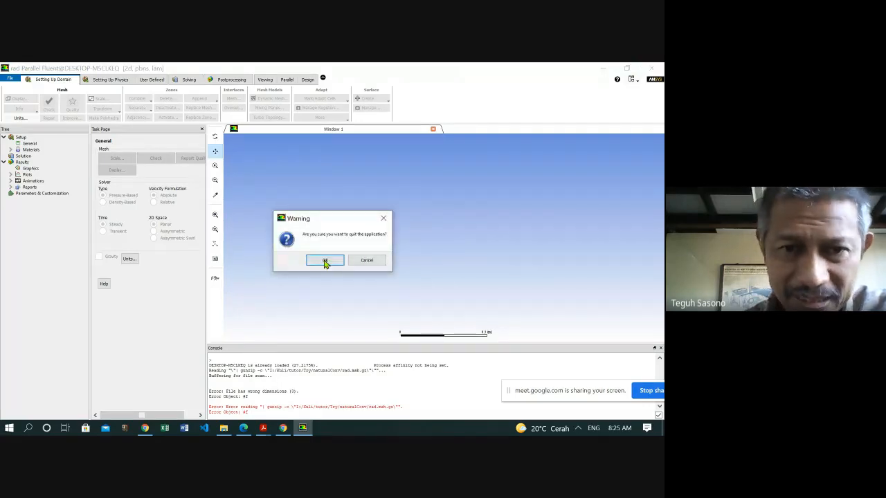
{"action": "left_click", "coordinate": [323, 263]}
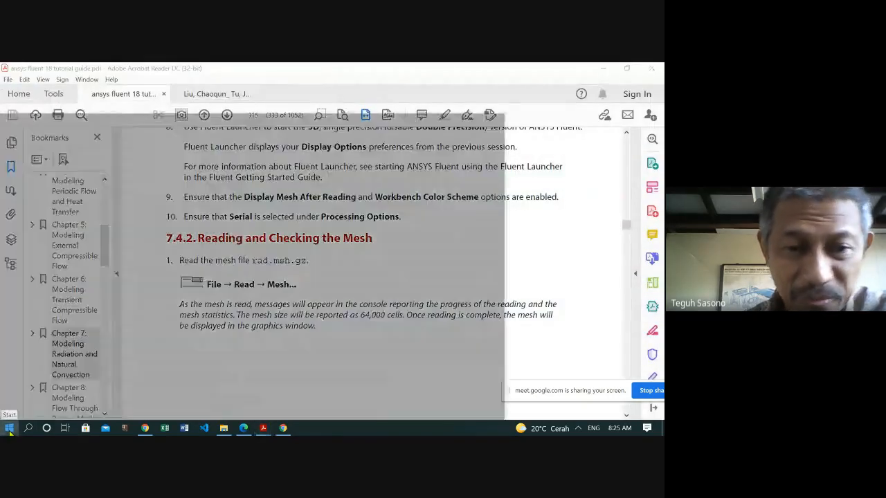
- Open the Fluent 18.2 launcher again and set the dimension to 3D
{"action": "left_click", "coordinate": [9, 429]}
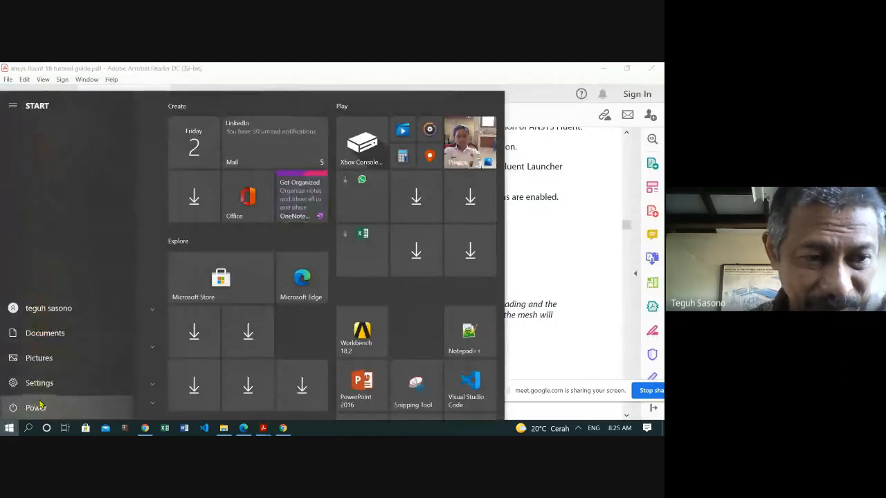
{"action": "scroll", "coordinate": [74, 295], "scroll_direction": "down", "scroll_amount": 3}
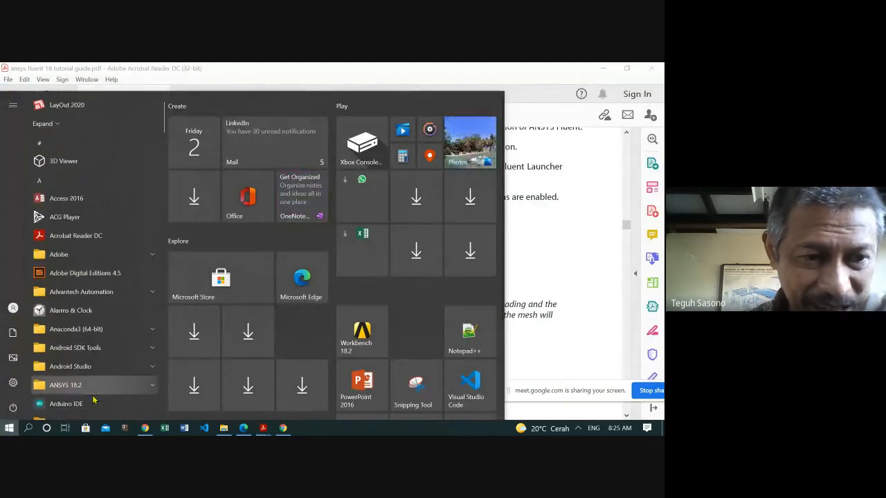
{"action": "left_click", "coordinate": [73, 276]}
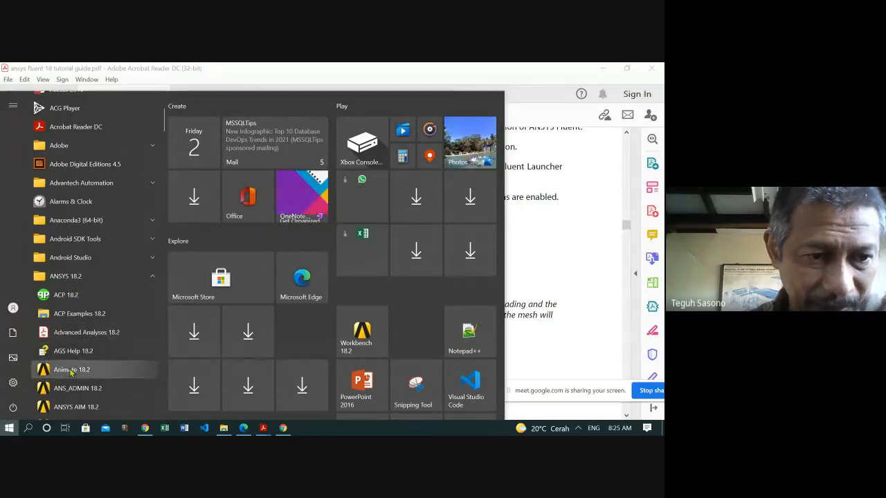
{"action": "scroll", "coordinate": [71, 372], "scroll_direction": "down", "scroll_amount": 3}
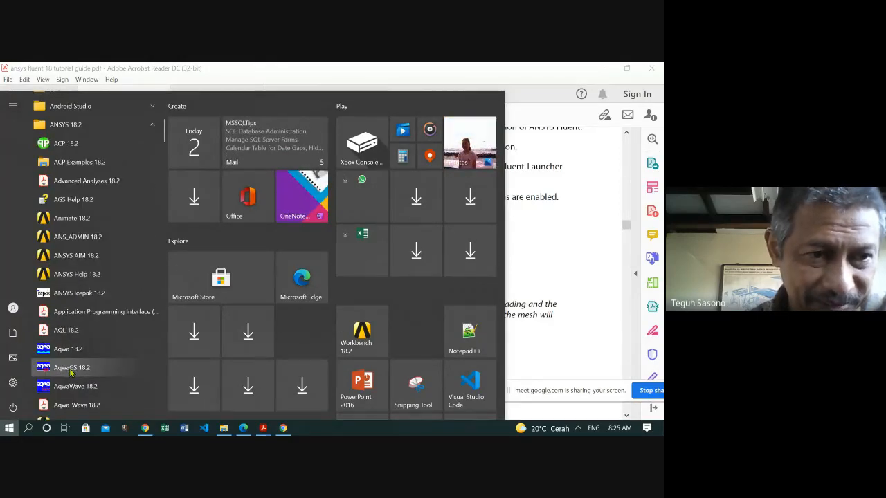
{"action": "scroll", "coordinate": [71, 373], "scroll_direction": "down", "scroll_amount": 4}
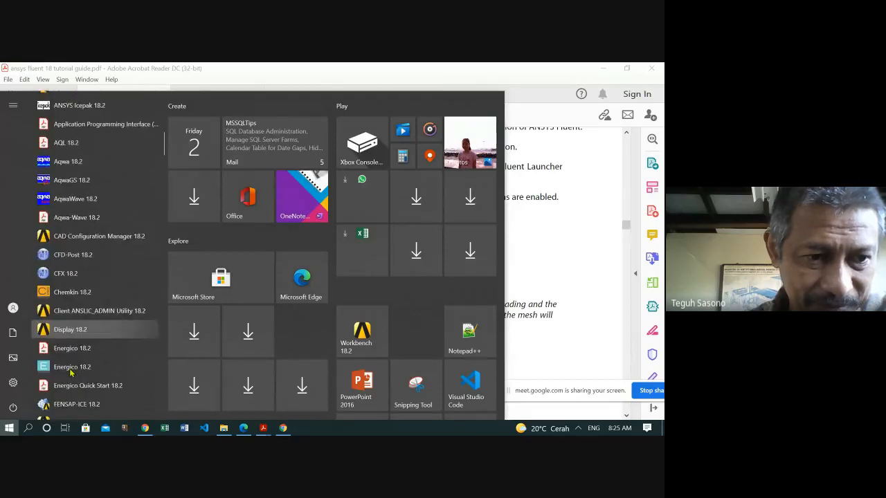
{"action": "scroll", "coordinate": [70, 374], "scroll_direction": "up", "scroll_amount": 6}
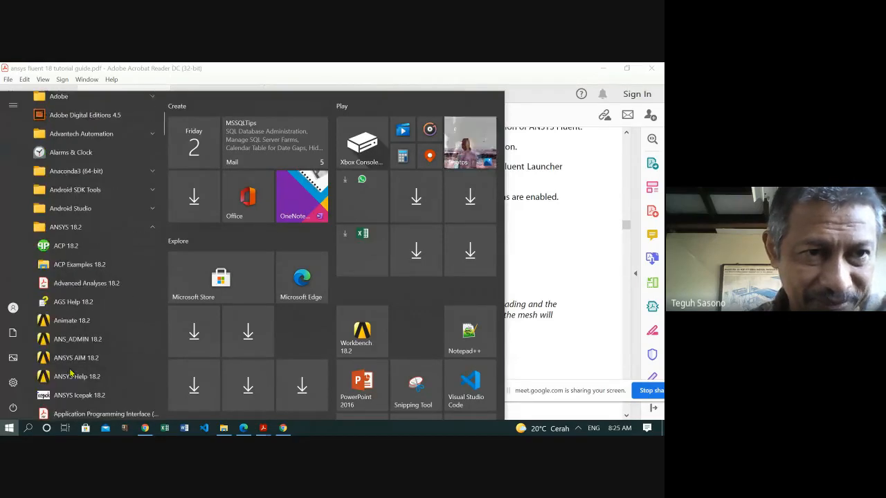
{"action": "left_click", "coordinate": [77, 228]}
{"action": "left_click", "coordinate": [76, 229]}
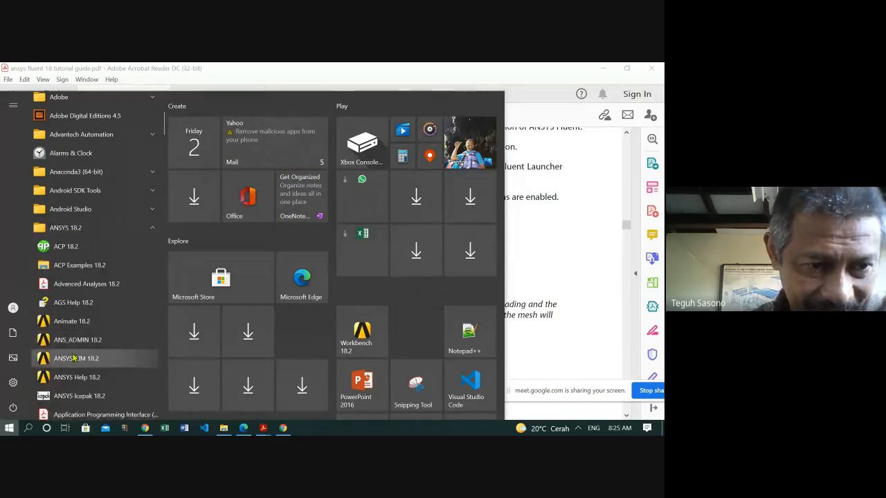
{"action": "scroll", "coordinate": [72, 357], "scroll_direction": "down", "scroll_amount": 2}
{"action": "scroll", "coordinate": [73, 358], "scroll_direction": "down", "scroll_amount": 6}
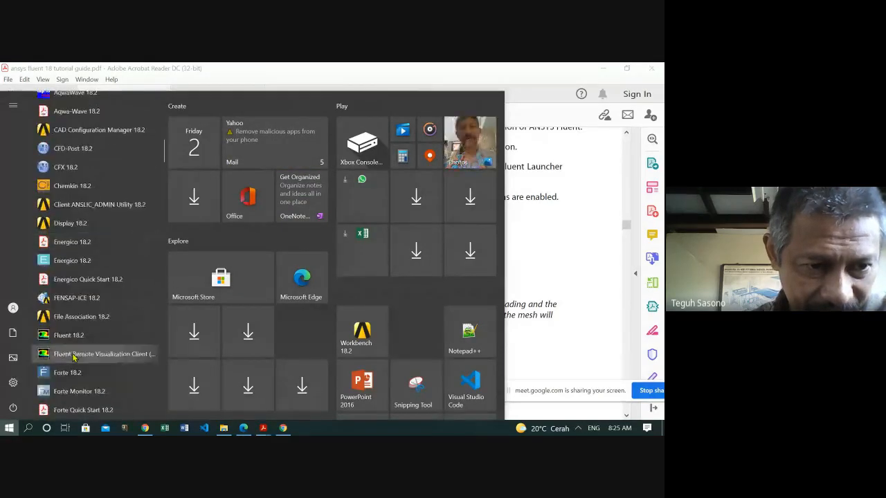
{"action": "left_click", "coordinate": [67, 294]}
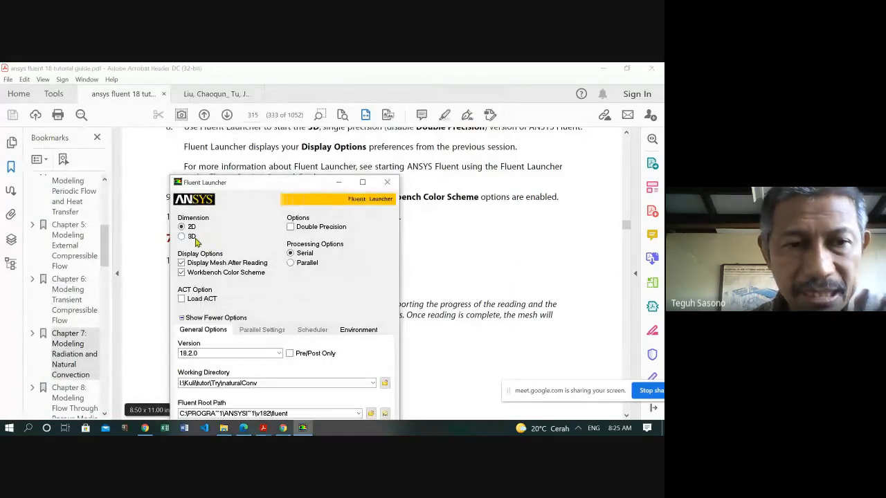
{"action": "left_click", "coordinate": [183, 237]}
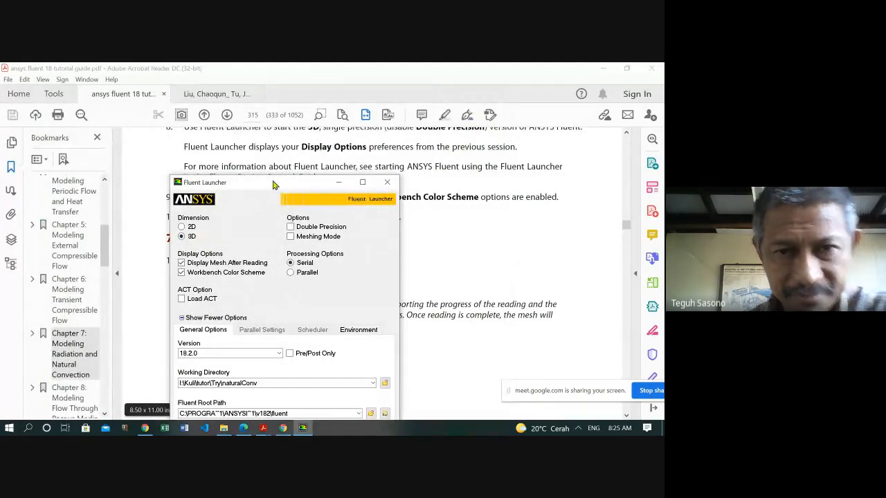
{"action": "left_click_drag", "start_coordinate": [273, 185], "coordinate": [229, 107]}
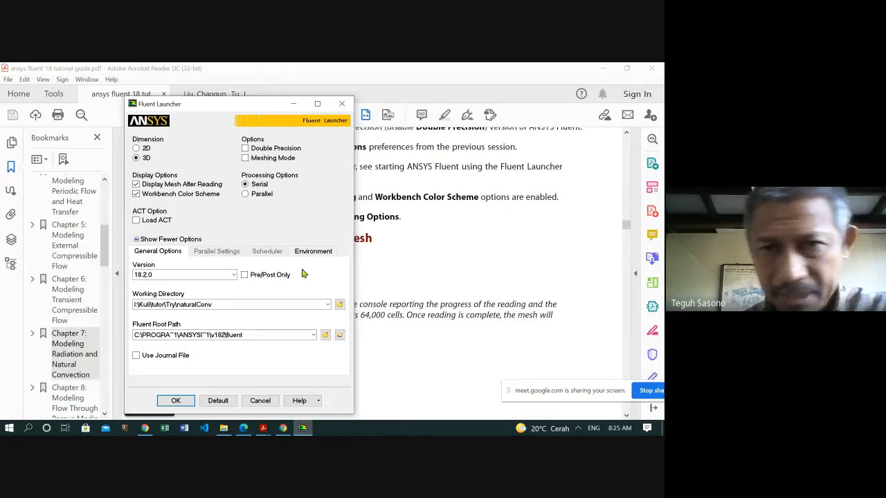
- Check the tutorial guide's preparation steps 8 to 10 for the required Fluent Launcher settings
{"action": "left_click", "coordinate": [429, 168]}
{"action": "scroll", "coordinate": [429, 168], "scroll_direction": "up", "scroll_amount": 3}
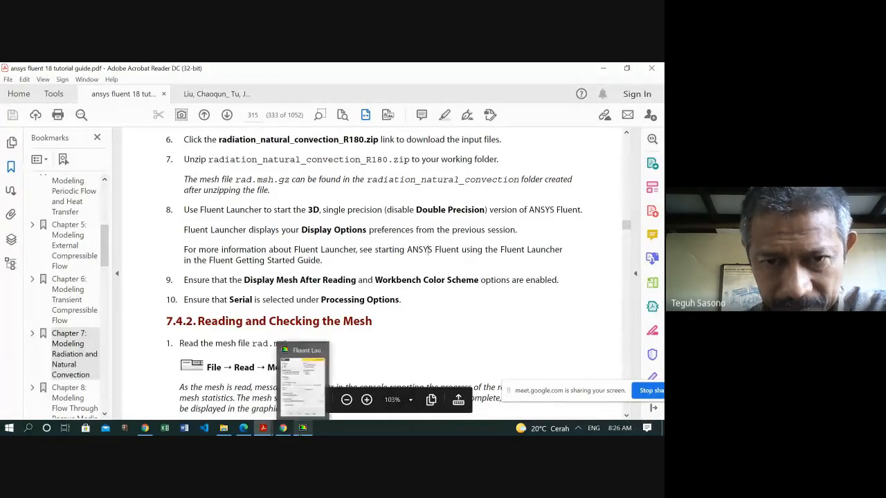
- Start the 3D, single-precision, serial Fluent 18.2 session from the Fluent Launcher with naturalConv as the working directory
{"action": "left_click", "coordinate": [302, 428]}
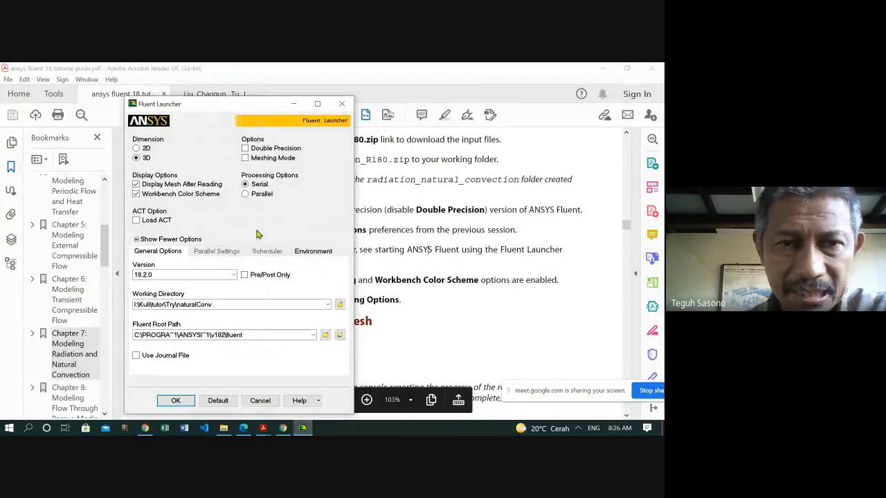
{"action": "left_click", "coordinate": [175, 401]}
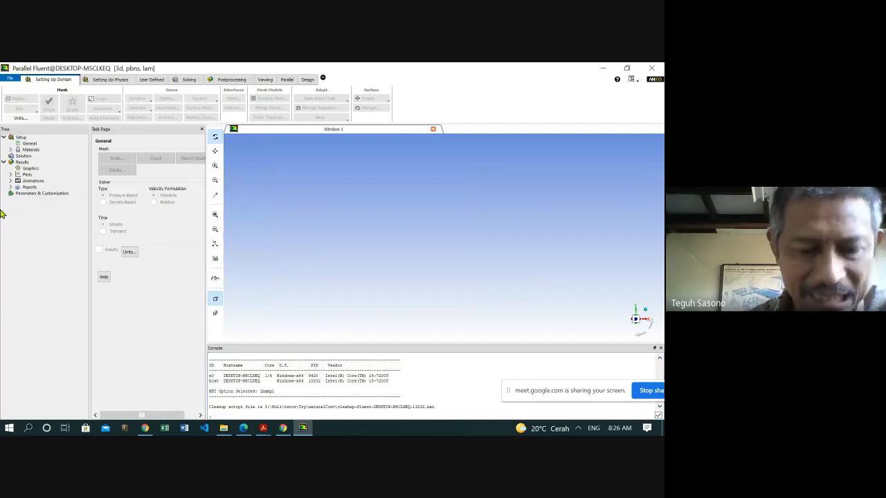
{"action": "left_click_drag", "start_coordinate": [45, 181], "coordinate": [75, 144]}
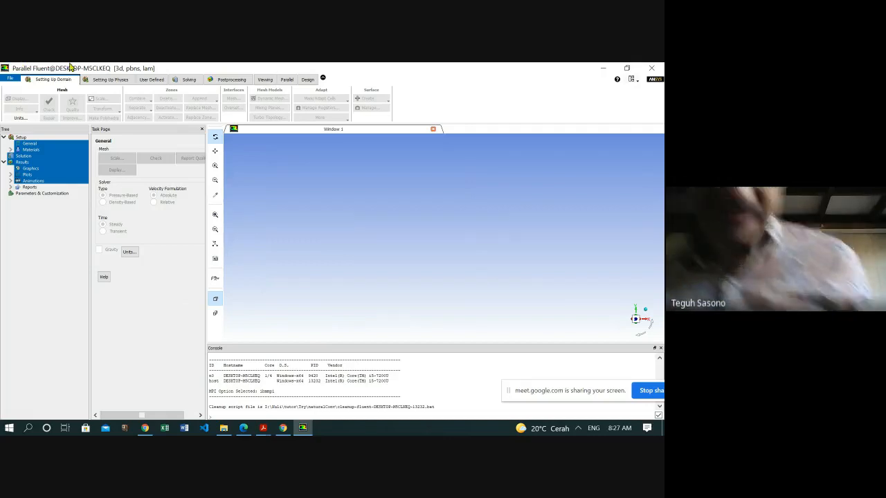
- Read the mesh file rad.msh.gz from the naturalConv folder with Display Mesh After Reading enabled
{"action": "left_click", "coordinate": [10, 79]}
{"action": "mouse_move", "coordinate": [20, 87]}
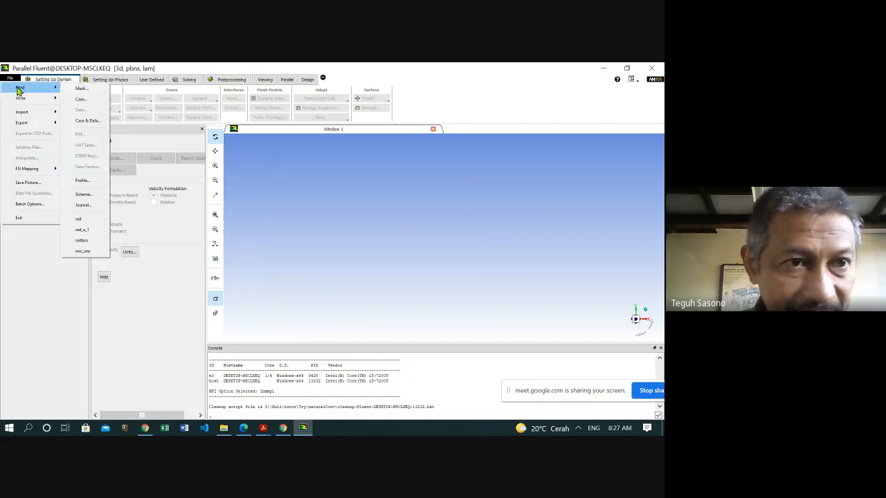
{"action": "left_click", "coordinate": [88, 87]}
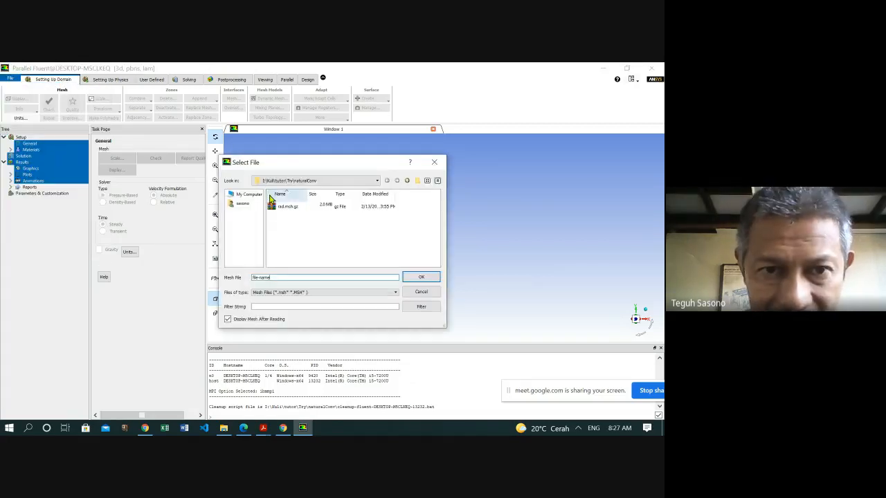
{"action": "left_click", "coordinate": [289, 208]}
{"action": "left_click", "coordinate": [422, 277]}
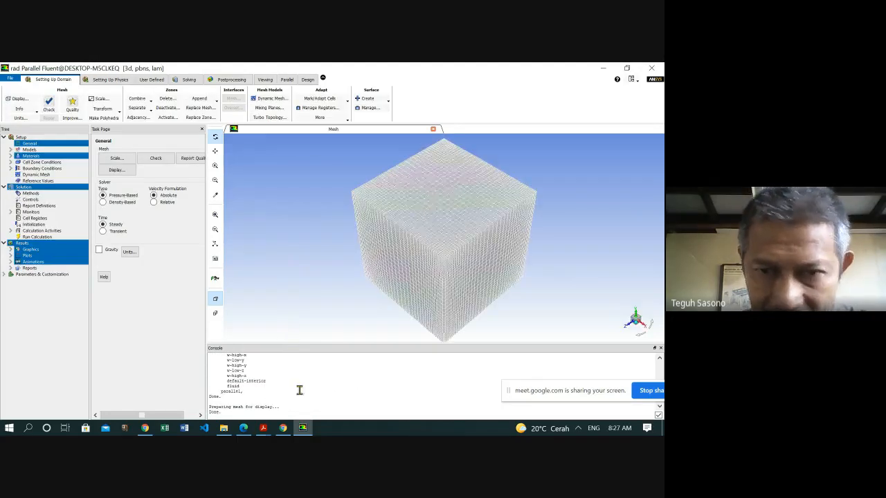
- Close the CFD textbook PDF, then show the Fluent tutorial guide in a smaller Acrobat Reader window with its bookmarks hidden
{"action": "left_click", "coordinate": [264, 431]}
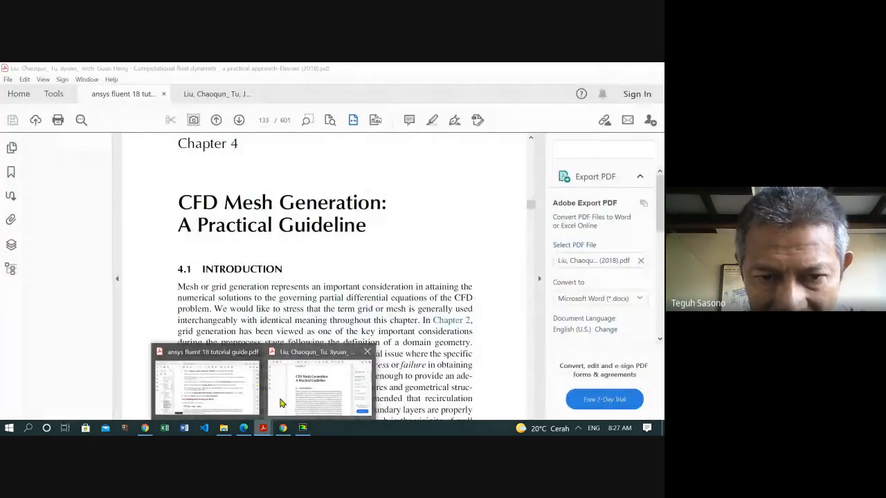
{"action": "left_click", "coordinate": [367, 352]}
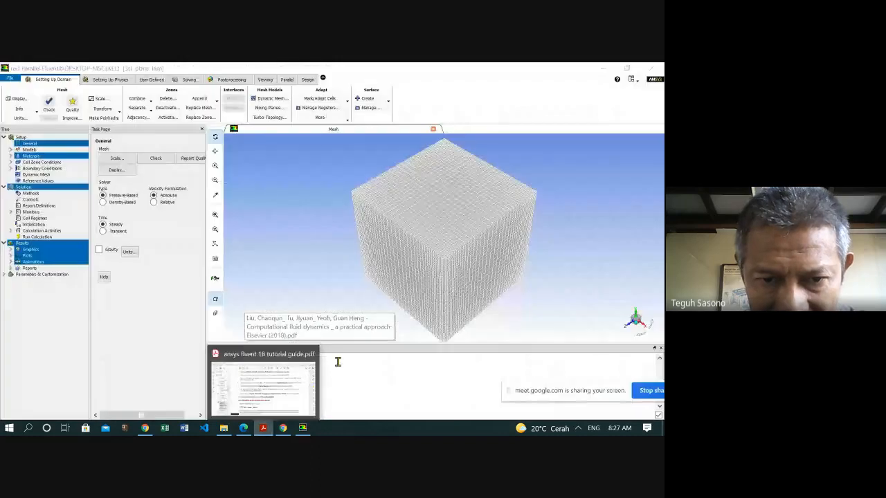
{"action": "left_click", "coordinate": [263, 384]}
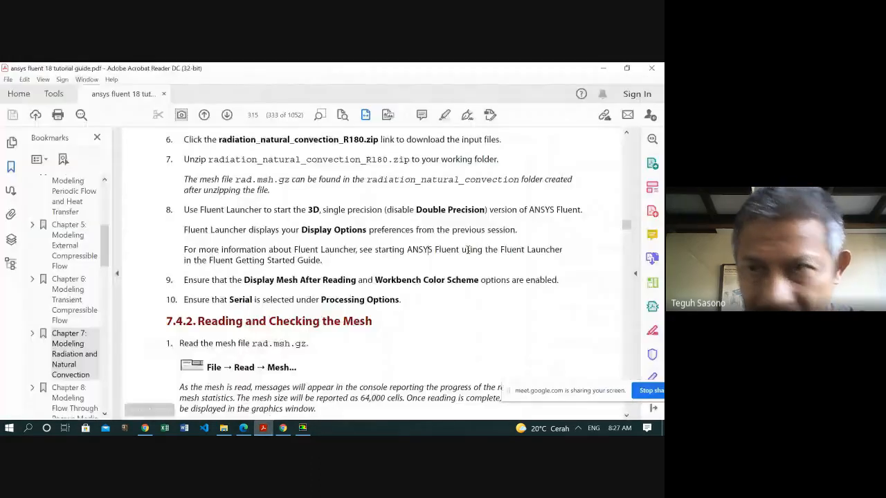
{"action": "left_click", "coordinate": [628, 68]}
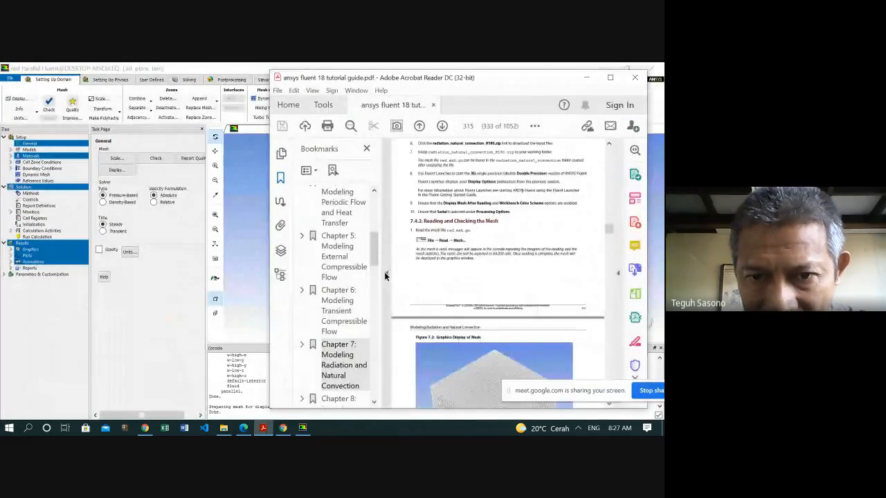
{"action": "left_click", "coordinate": [386, 276]}
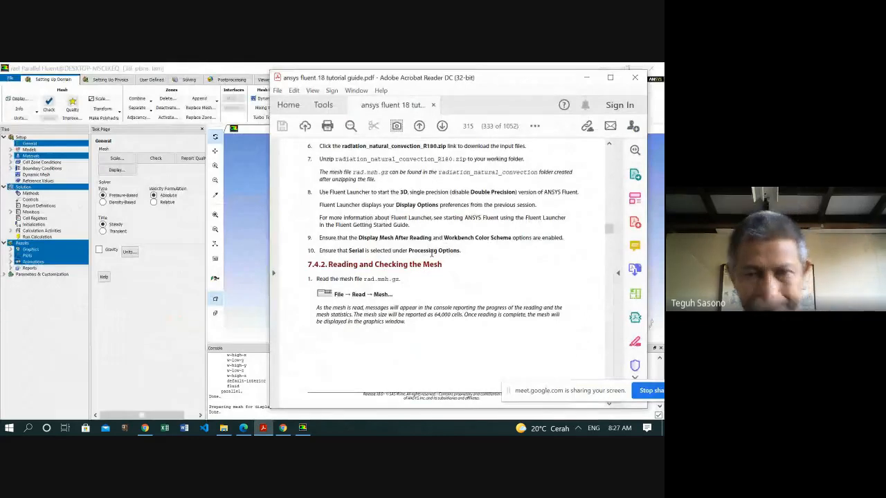
- Read the guide's instructions on checking the mesh and the solver and gravity settings in sections 7.4.2 and 7.4.3
{"action": "scroll", "coordinate": [428, 305], "scroll_direction": "down", "scroll_amount": 1}
{"action": "scroll", "coordinate": [428, 306], "scroll_direction": "down", "scroll_amount": 8}
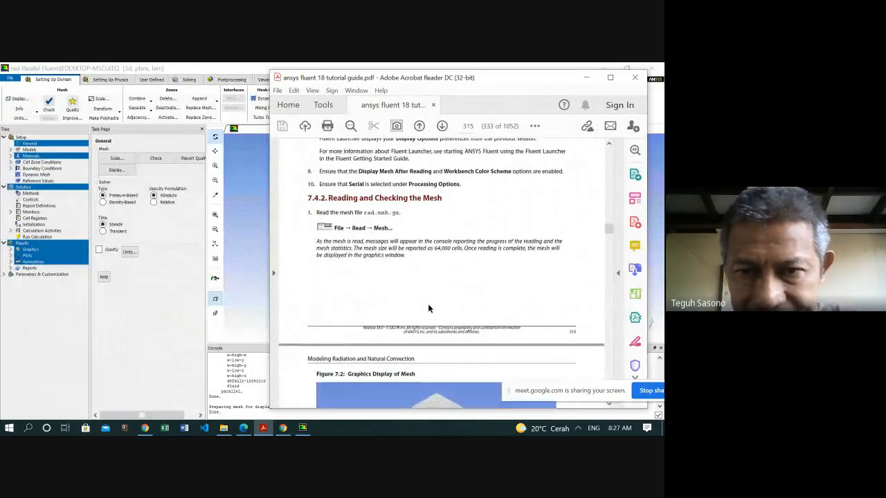
{"action": "scroll", "coordinate": [432, 306], "scroll_direction": "down", "scroll_amount": 5}
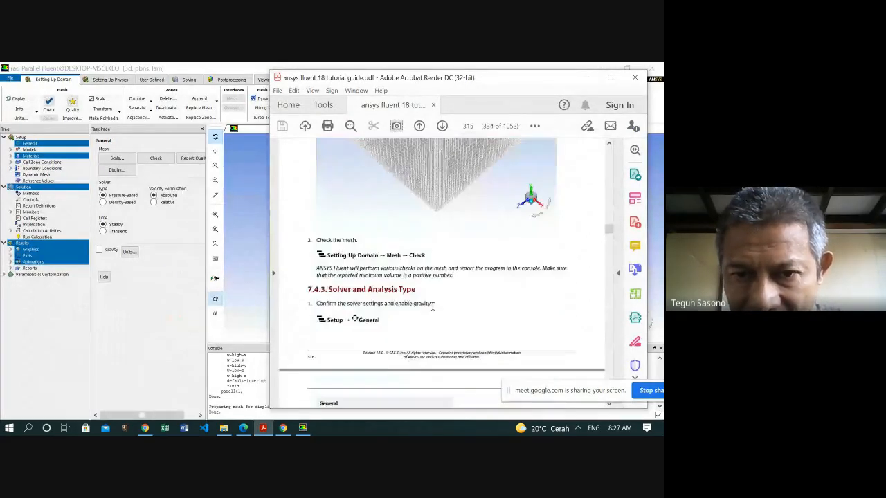
{"action": "scroll", "coordinate": [433, 305], "scroll_direction": "down", "scroll_amount": 2}
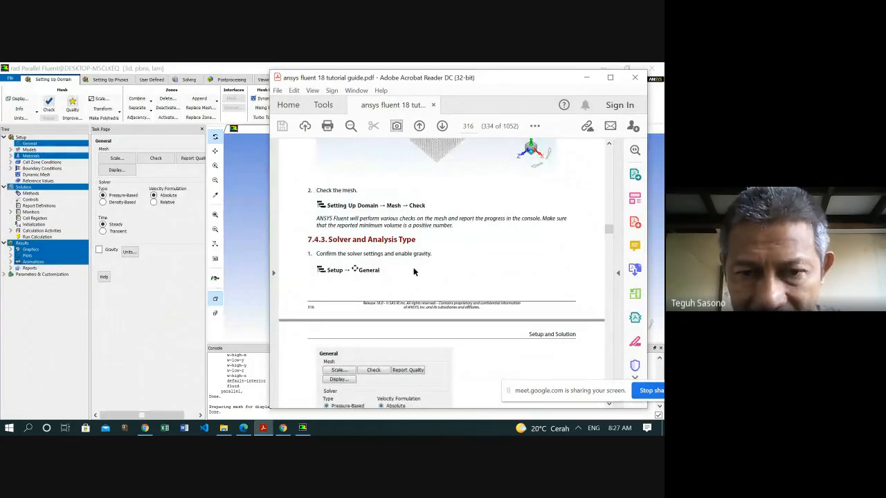
{"action": "scroll", "coordinate": [413, 267], "scroll_direction": "down", "scroll_amount": 4}
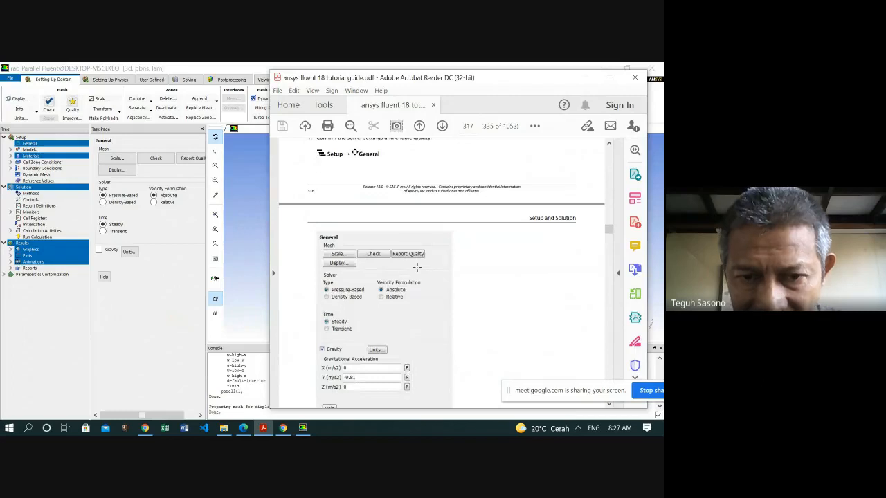
{"action": "scroll", "coordinate": [458, 269], "scroll_direction": "up", "scroll_amount": 1}
{"action": "scroll", "coordinate": [458, 269], "scroll_direction": "down", "scroll_amount": 3}
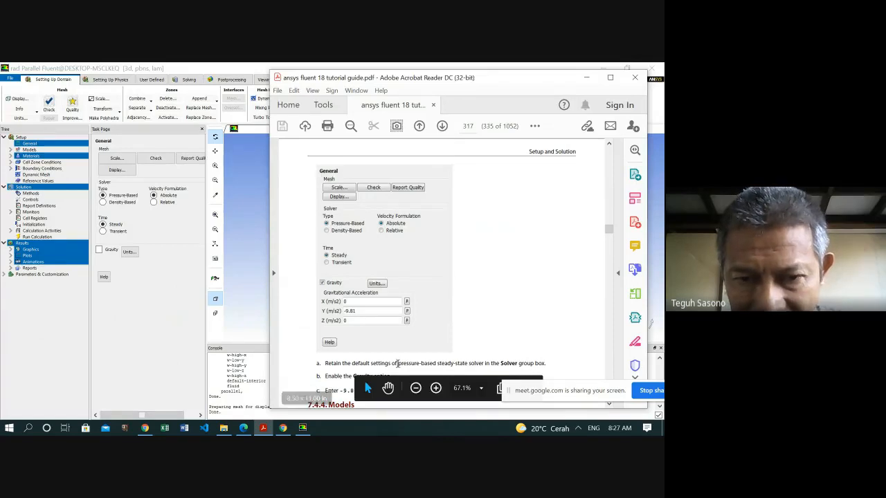
- Return to Fluent, check the mesh, and enable gravity with a Y gravitational acceleration of -9.81 m/s2
{"action": "left_click", "coordinate": [129, 322]}
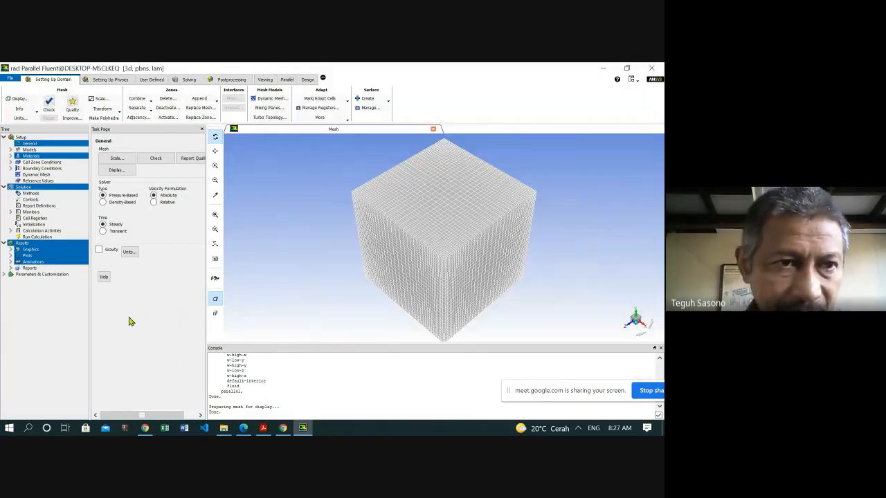
{"action": "left_click", "coordinate": [49, 105]}
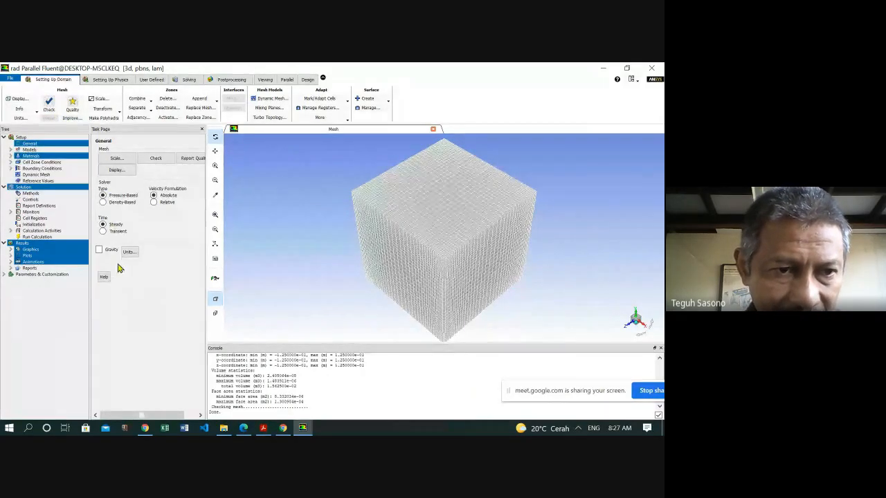
{"action": "left_click", "coordinate": [99, 250]}
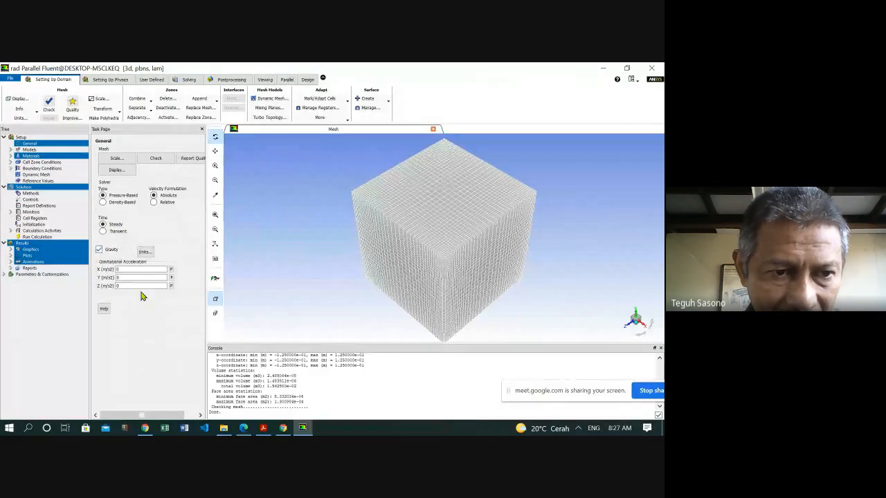
{"action": "double_click", "coordinate": [122, 278]}
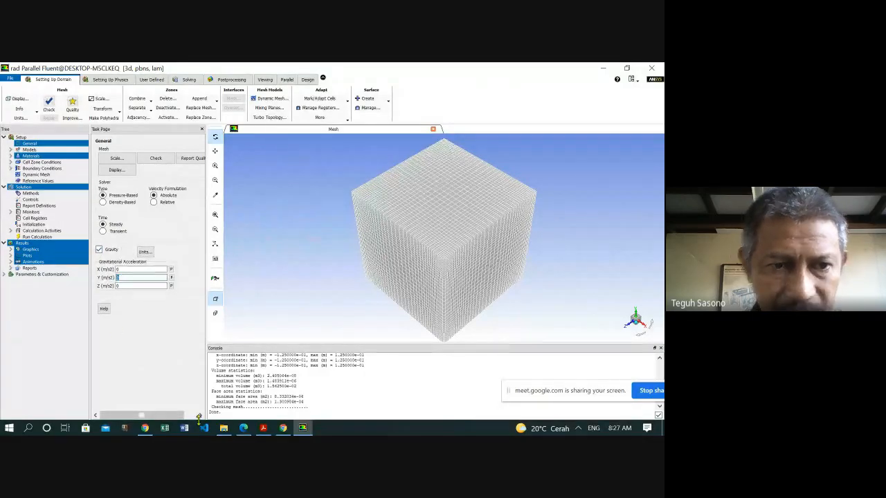
{"action": "type", "text": "-"}
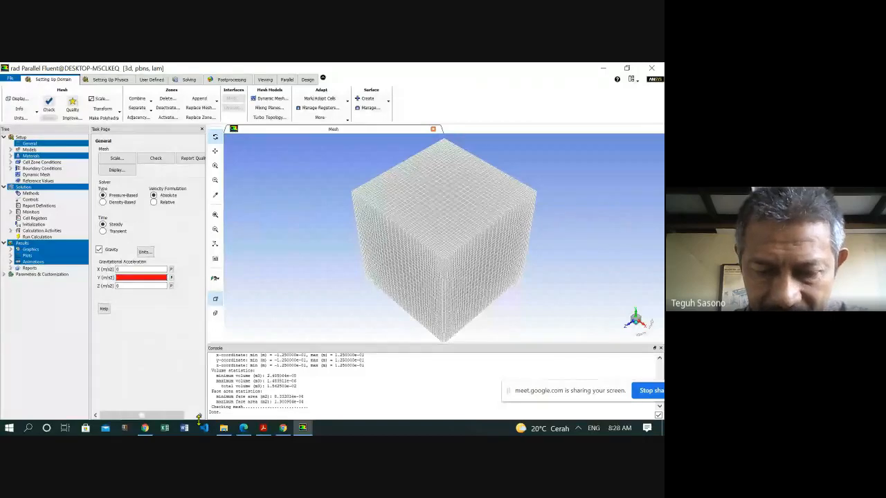
{"action": "type", "text": "9.81"}
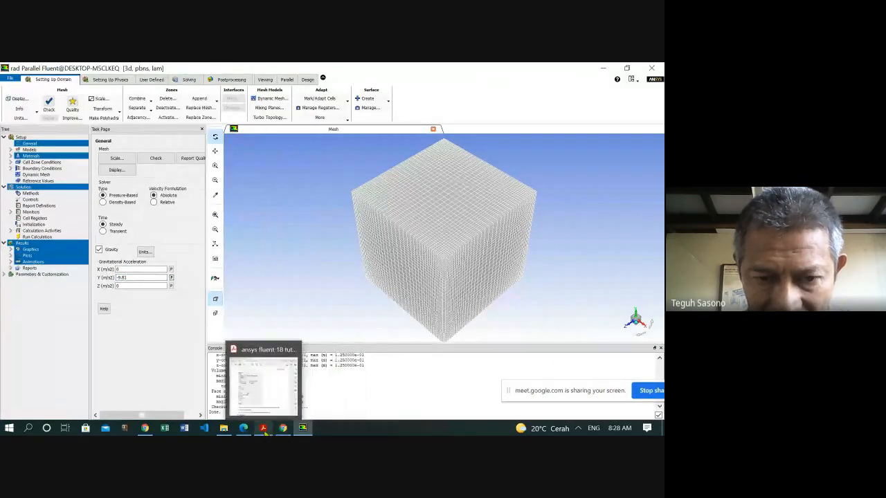
- Consult section 7.4.4 Models in the tutorial guide and turn on the energy equation in Fluent
{"action": "left_click", "coordinate": [265, 431]}
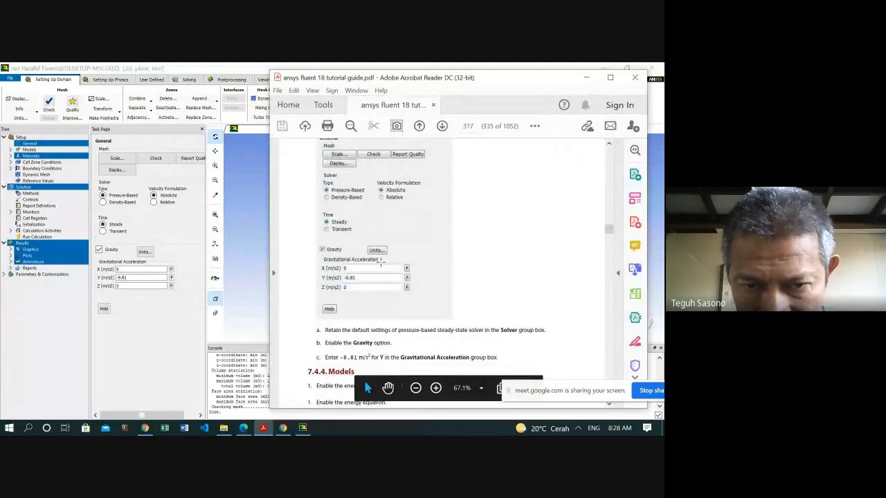
{"action": "scroll", "coordinate": [382, 261], "scroll_direction": "down", "scroll_amount": 5}
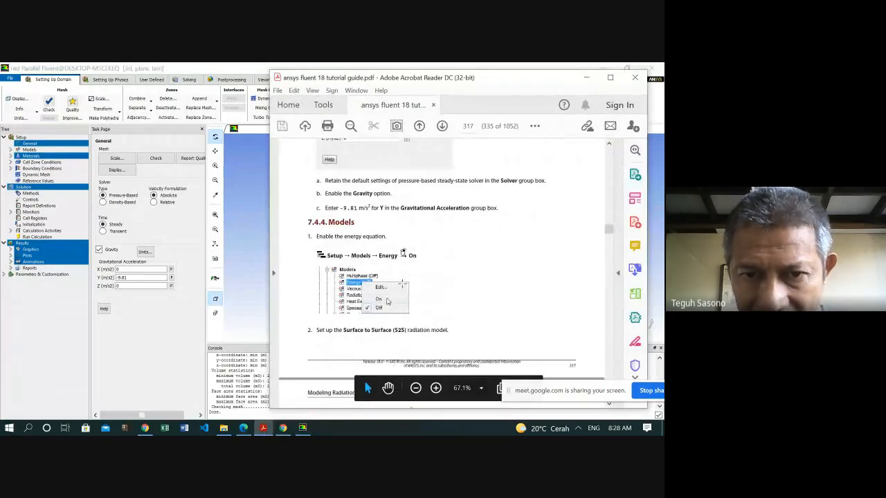
{"action": "scroll", "coordinate": [399, 234], "scroll_direction": "down", "scroll_amount": 3}
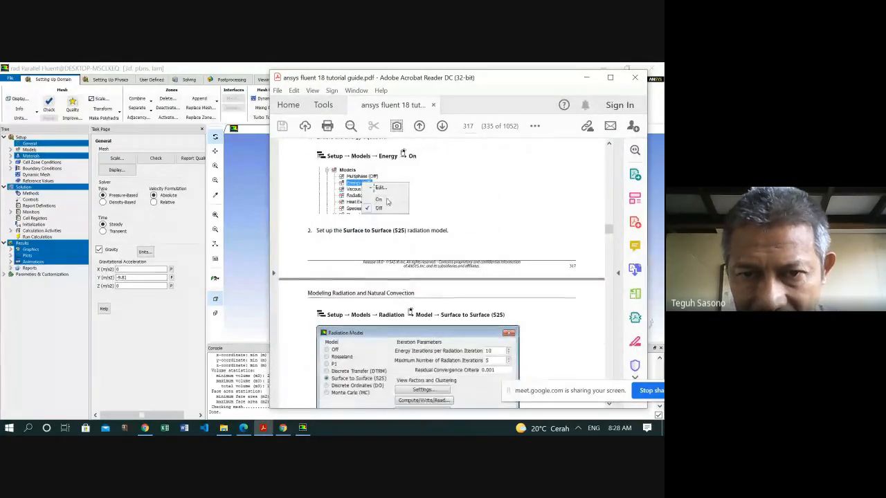
{"action": "scroll", "coordinate": [399, 234], "scroll_direction": "down", "scroll_amount": 3}
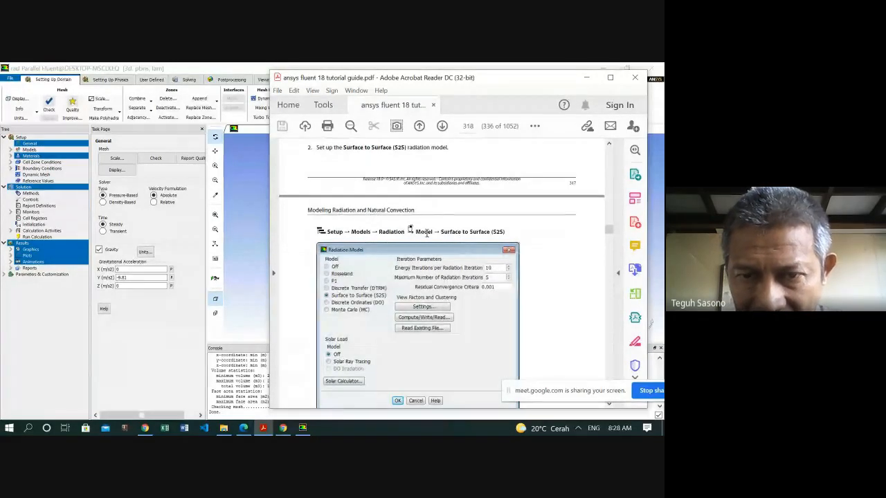
{"action": "scroll", "coordinate": [443, 231], "scroll_direction": "down", "scroll_amount": 1}
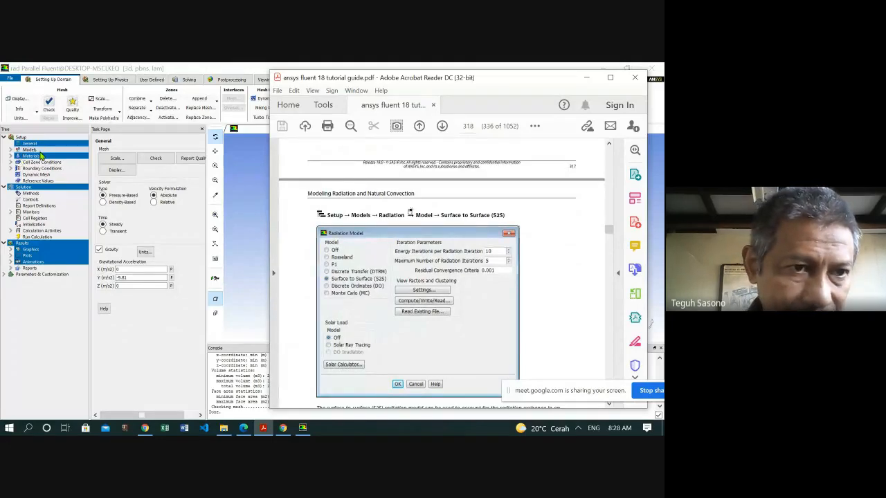
{"action": "left_click", "coordinate": [11, 150]}
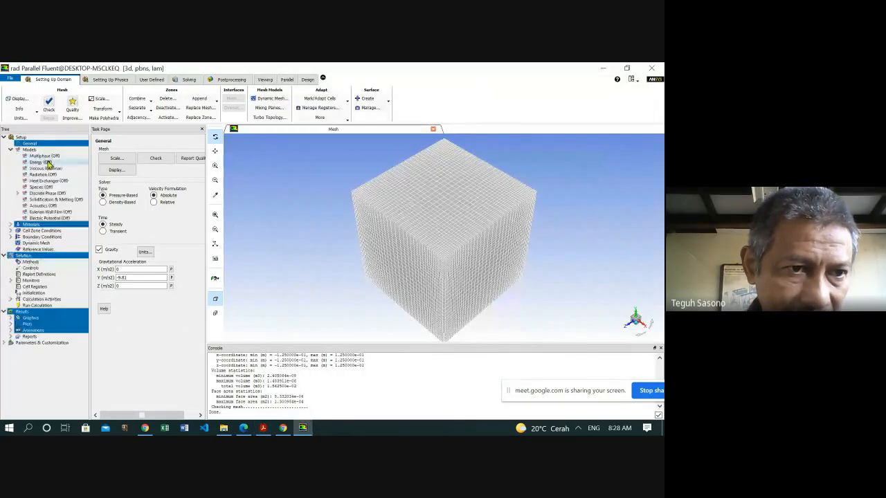
{"action": "right_click", "coordinate": [49, 162]}
{"action": "left_click", "coordinate": [66, 180]}
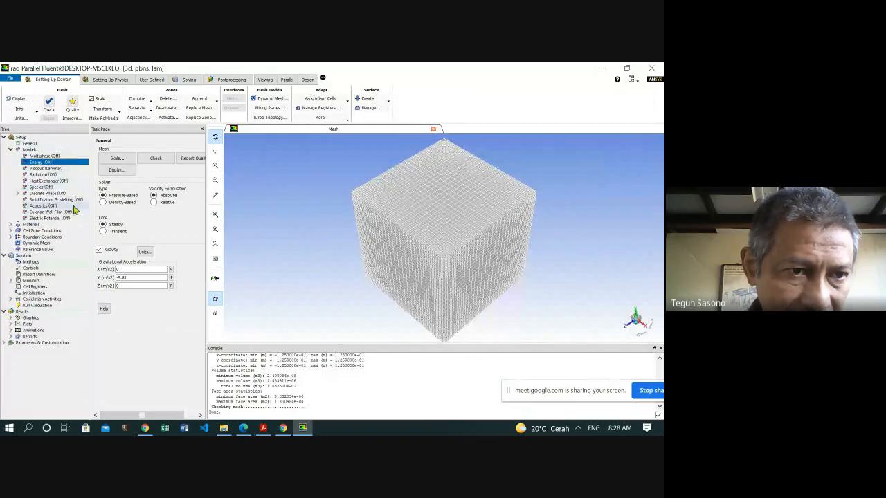
- Set the radiation model to Surface to Surface (S2S) and move its settings dialog higher on the screen
{"action": "right_click", "coordinate": [42, 176]}
{"action": "mouse_move", "coordinate": [64, 194]}
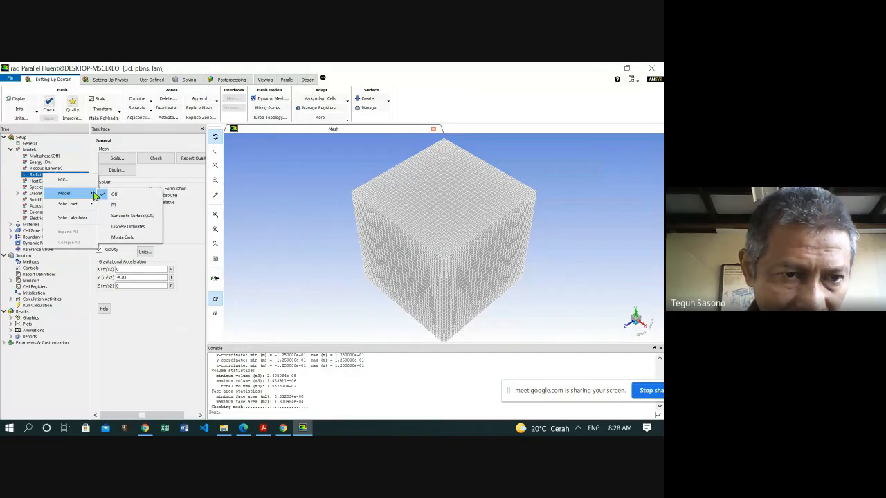
{"action": "left_click", "coordinate": [127, 218]}
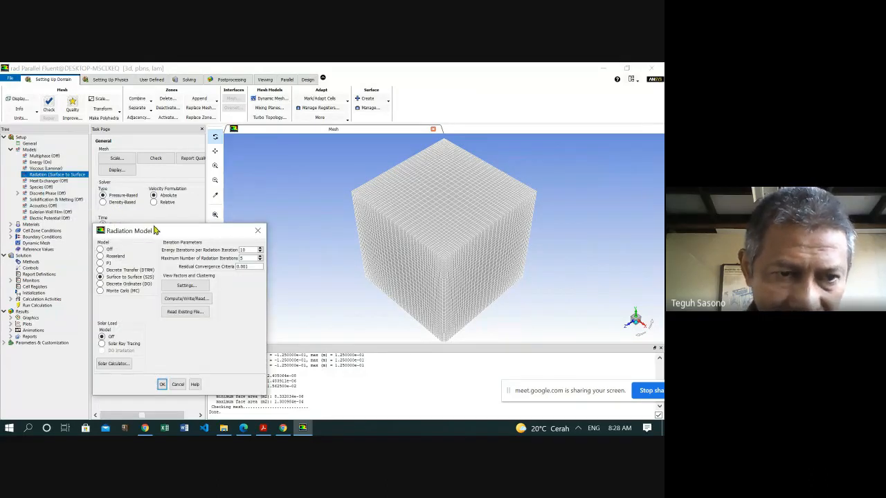
{"action": "left_click_drag", "start_coordinate": [158, 230], "coordinate": [160, 209]}
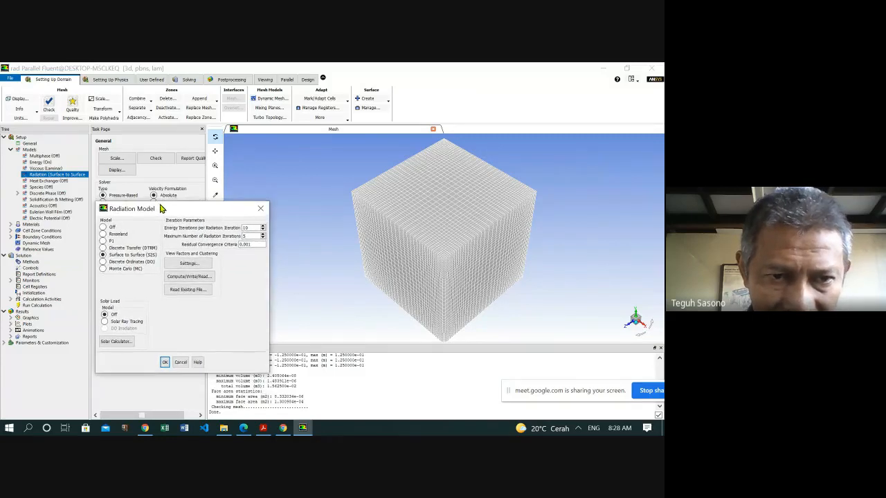
- Compare the open Radiation Model settings with the Surface to Surface example on page 318 of the tutorial guide
{"action": "left_click", "coordinate": [263, 427]}
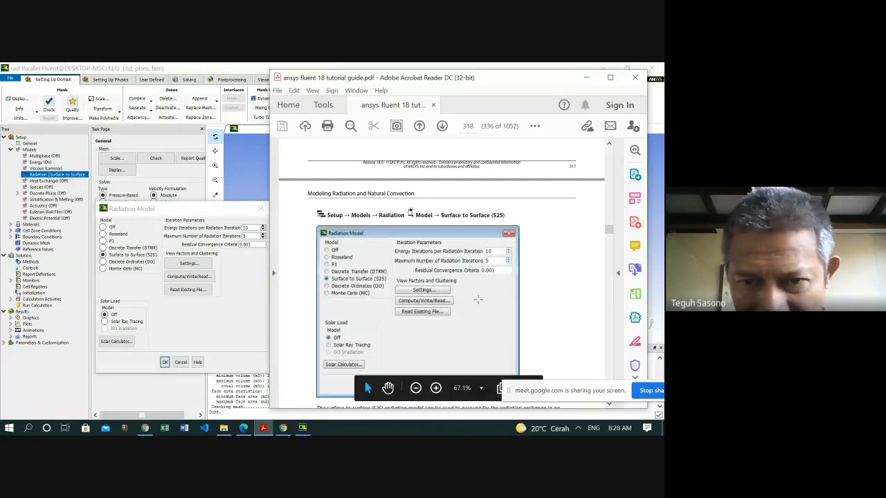
{"action": "left_click", "coordinate": [478, 299]}
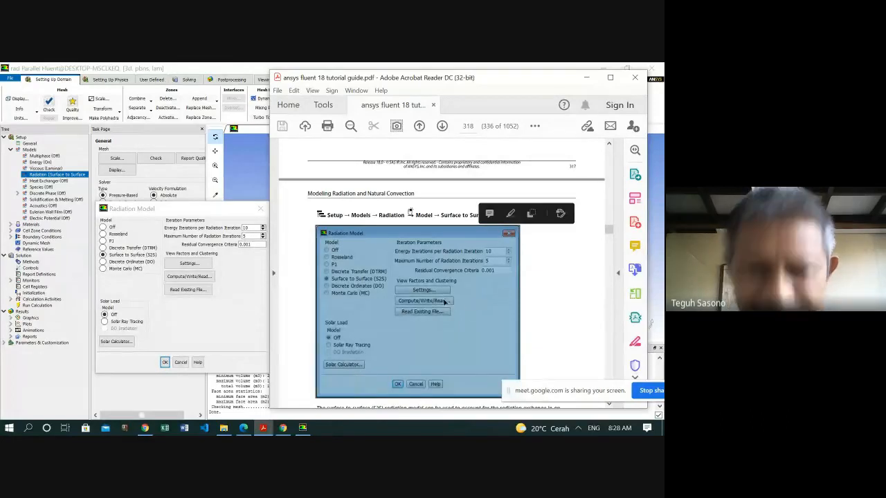
{"action": "left_click", "coordinate": [554, 290]}
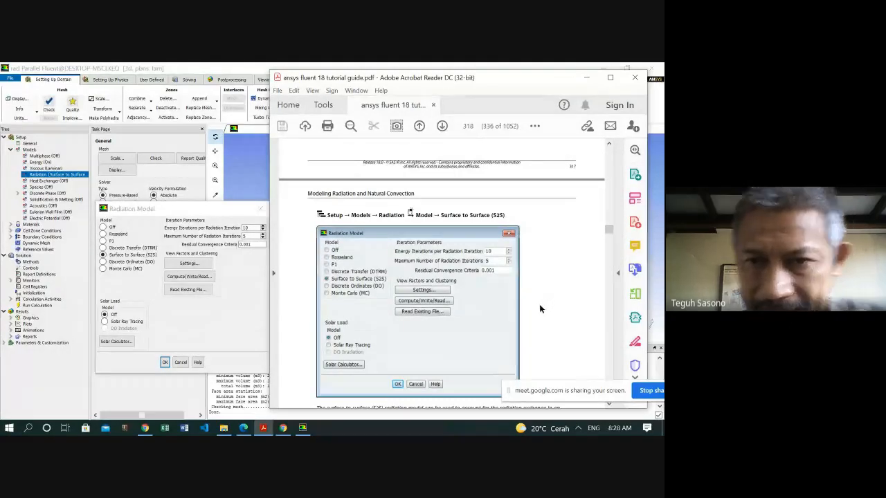
- Read the tutorial guide's introduction to the surface-to-surface (S2S) model on page 318, selecting the view factor paragraph and the model name
{"action": "scroll", "coordinate": [542, 310], "scroll_direction": "down", "scroll_amount": 5}
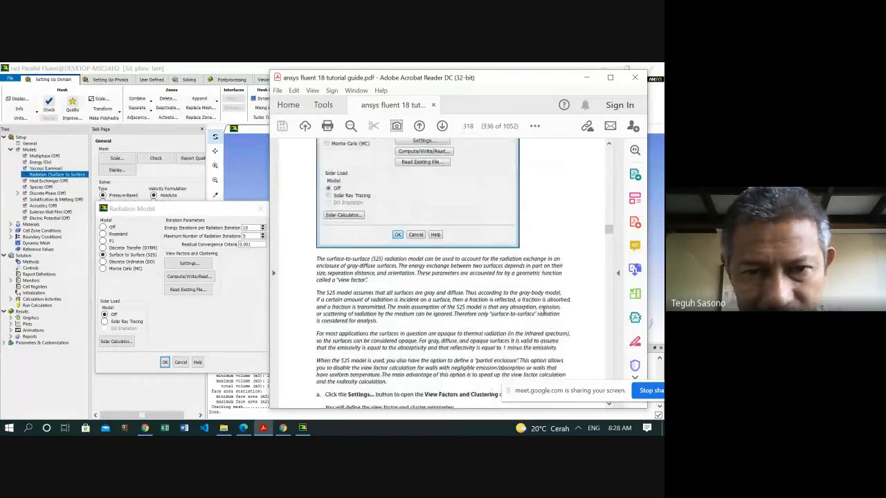
{"action": "scroll", "coordinate": [545, 312], "scroll_direction": "down", "scroll_amount": 2}
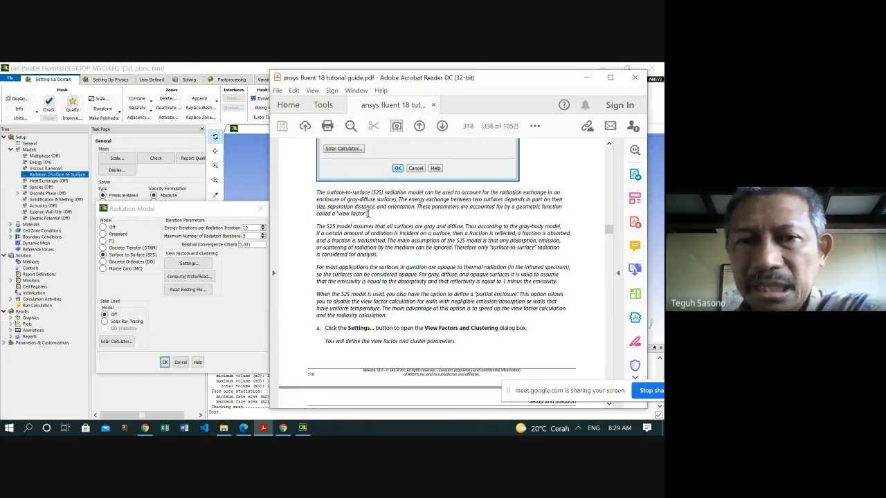
{"action": "left_click_drag", "start_coordinate": [370, 215], "coordinate": [329, 199]}
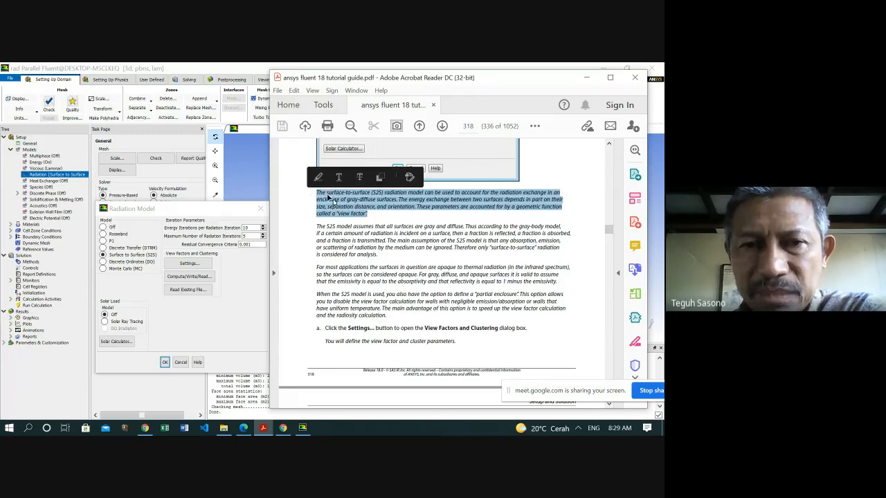
{"action": "double_click", "coordinate": [335, 194]}
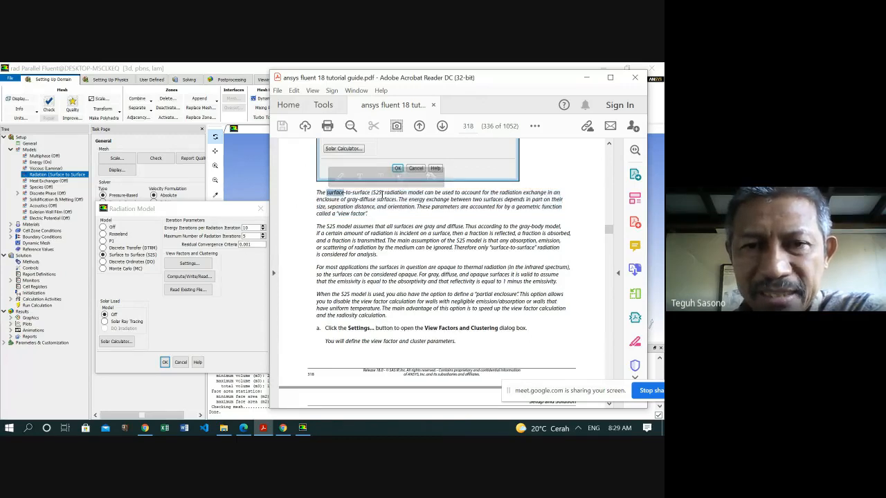
{"action": "left_click_drag", "start_coordinate": [382, 195], "coordinate": [335, 193]}
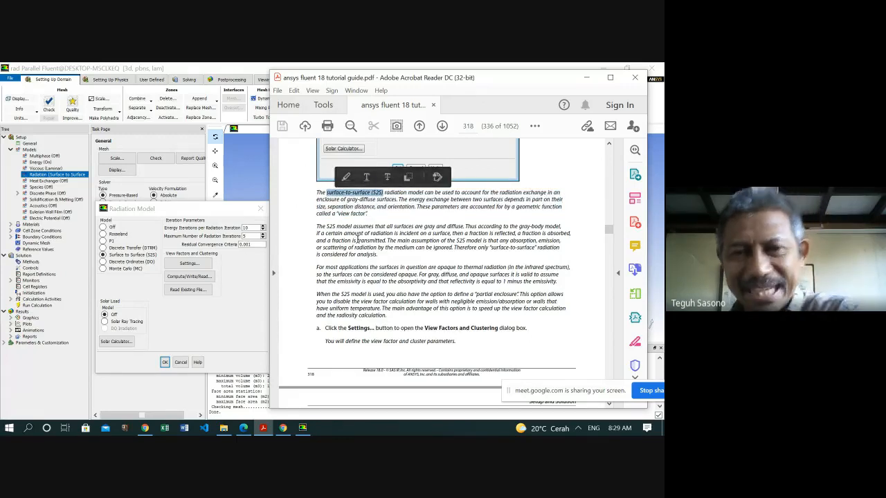
- Examine the guide's paragraph on S2S model assumptions, selecting the whole paragraph and the phrase "gray and diffuse"
{"action": "left_click", "coordinate": [318, 231]}
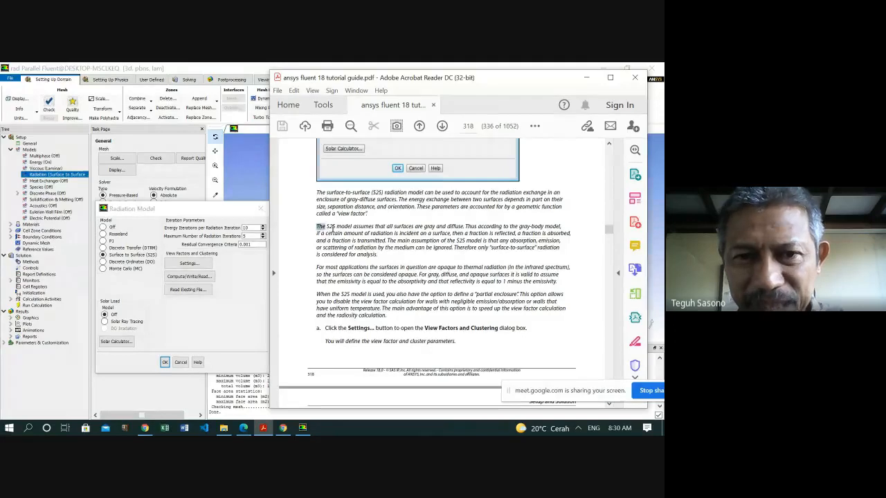
{"action": "left_click_drag", "start_coordinate": [317, 228], "coordinate": [385, 261]}
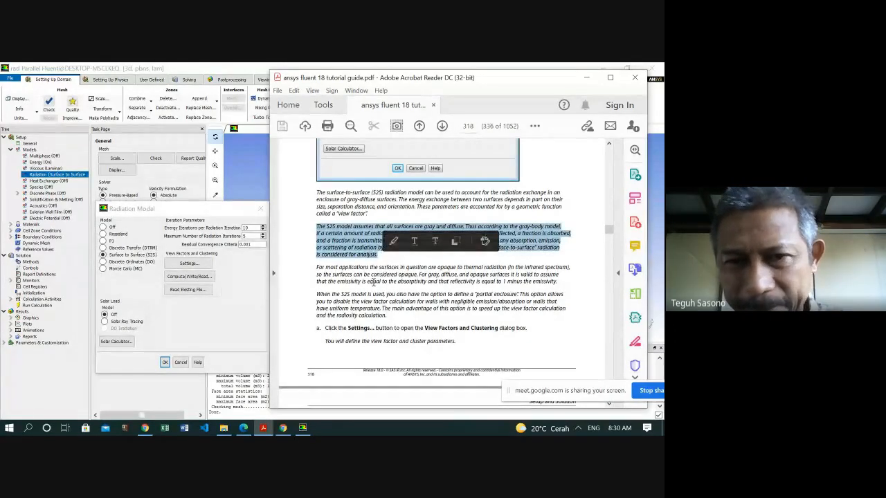
{"action": "left_click", "coordinate": [372, 268]}
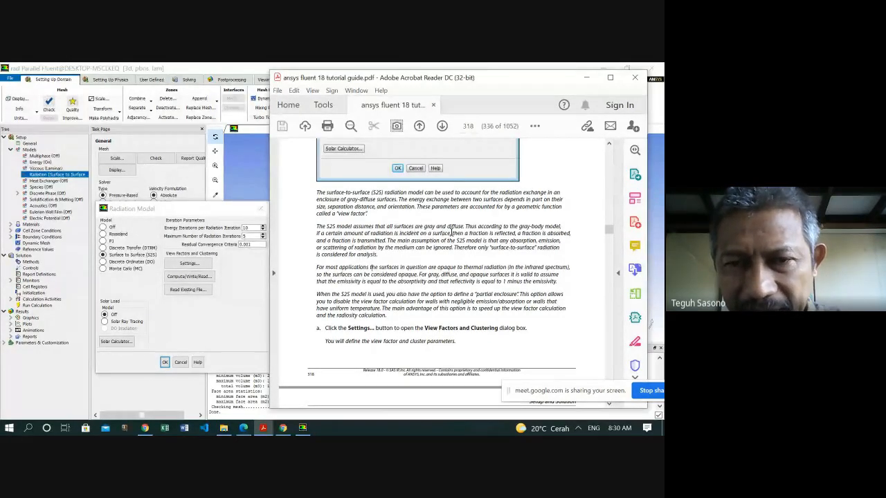
{"action": "left_click_drag", "start_coordinate": [423, 227], "coordinate": [464, 228]}
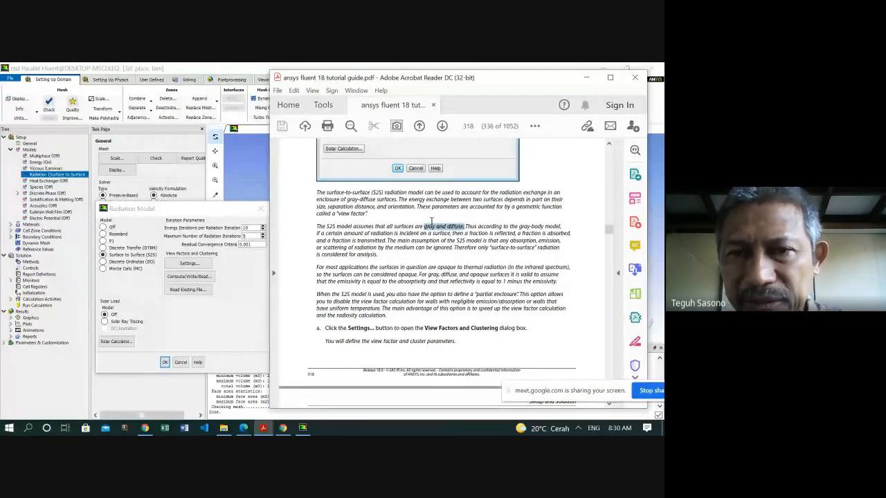
{"action": "left_click", "coordinate": [474, 227]}
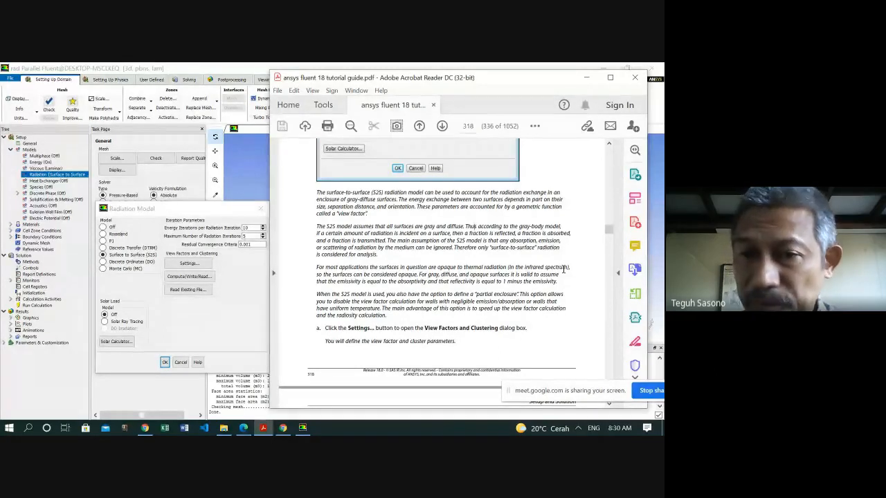
- Review the guide's explanation of opaque surfaces and partial enclosures, selecting "in the infrared spectrum" and the partial enclosure paragraph
{"action": "left_click_drag", "start_coordinate": [566, 269], "coordinate": [512, 263]}
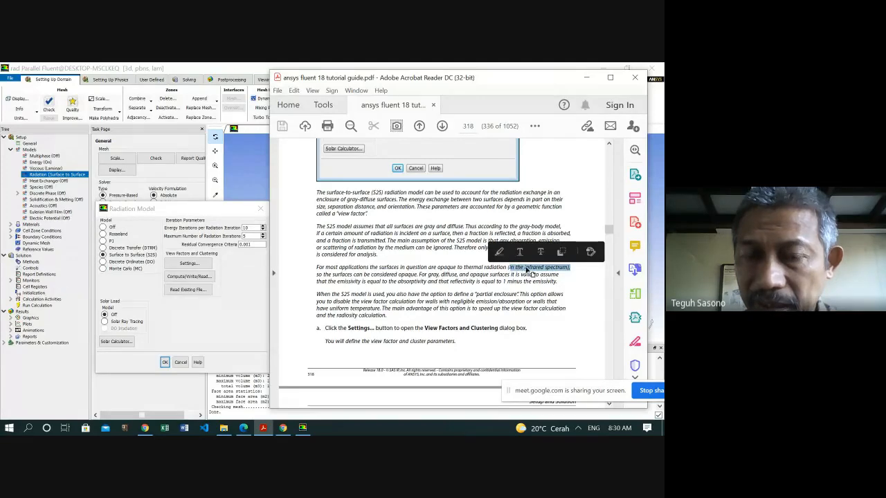
{"action": "left_click", "coordinate": [513, 267]}
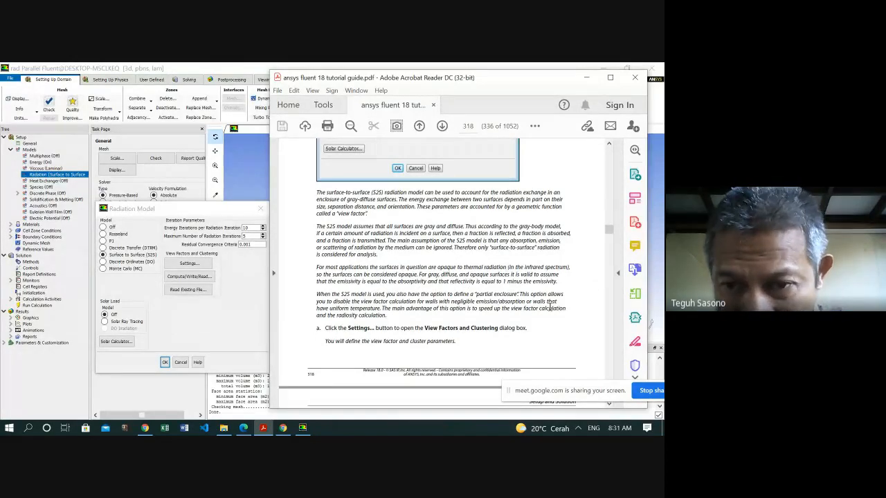
{"action": "mouse_move", "coordinate": [319, 294]}
{"action": "left_mouse_down"}
{"action": "mouse_move", "coordinate": [386, 317]}
{"action": "mouse_move", "coordinate": [320, 296]}
{"action": "left_mouse_up"}
{"action": "left_click", "coordinate": [386, 317]}
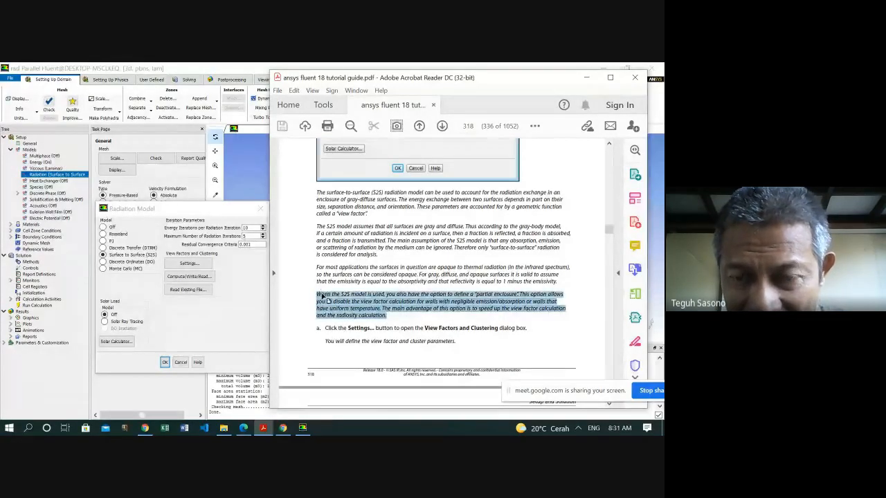
{"action": "left_click", "coordinate": [390, 318]}
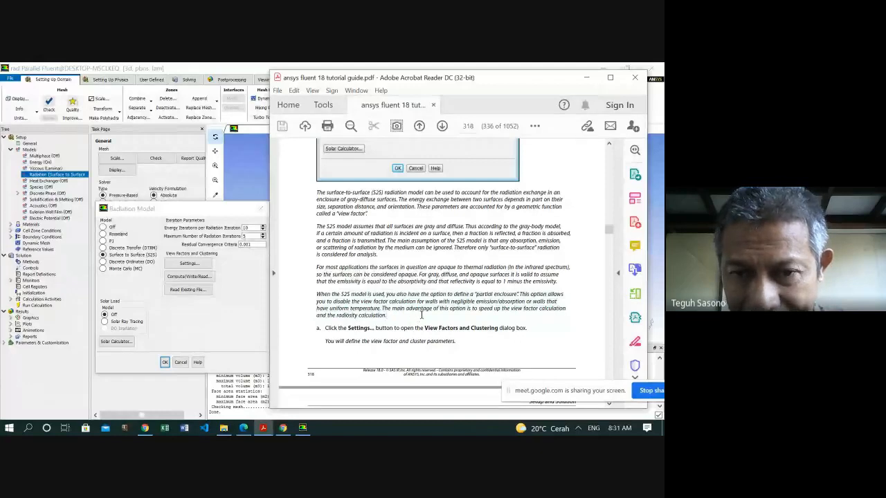
- Find the View Factors and Clustering example on page 319 of the guide and open the corresponding settings in Fluent
{"action": "scroll", "coordinate": [399, 299], "scroll_direction": "down", "scroll_amount": 3}
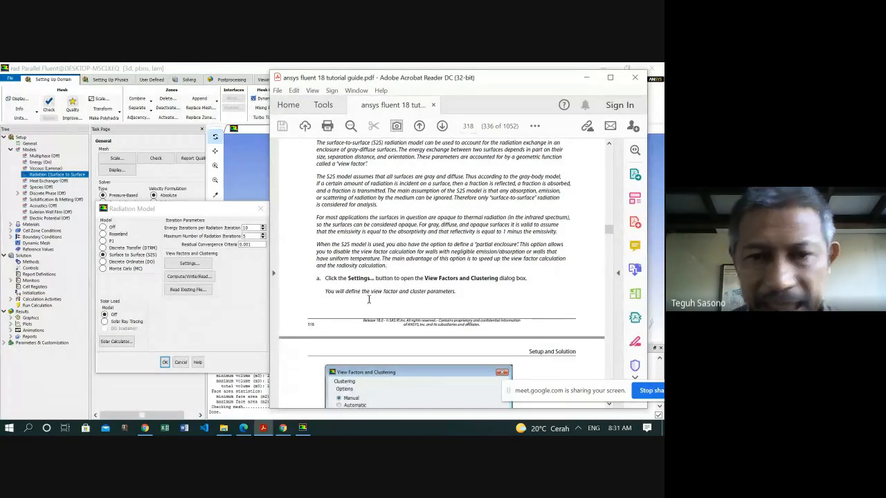
{"action": "scroll", "coordinate": [353, 290], "scroll_direction": "down", "scroll_amount": 2}
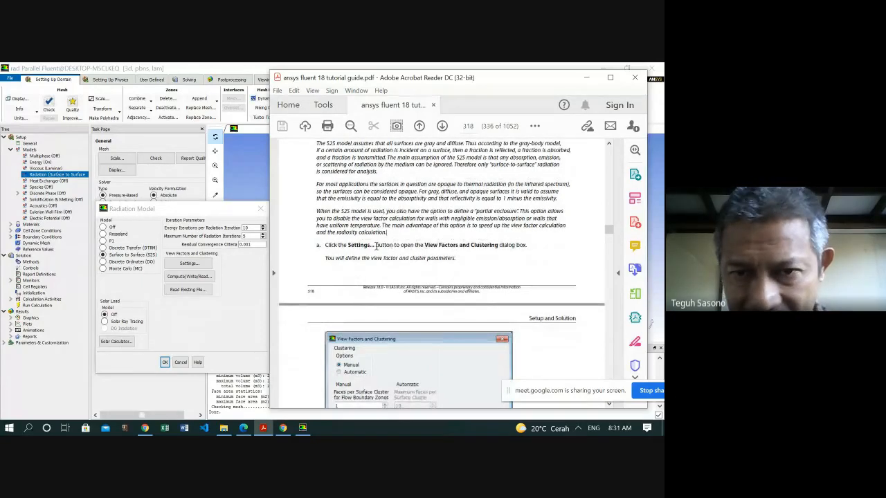
{"action": "scroll", "coordinate": [513, 251], "scroll_direction": "down", "scroll_amount": 3}
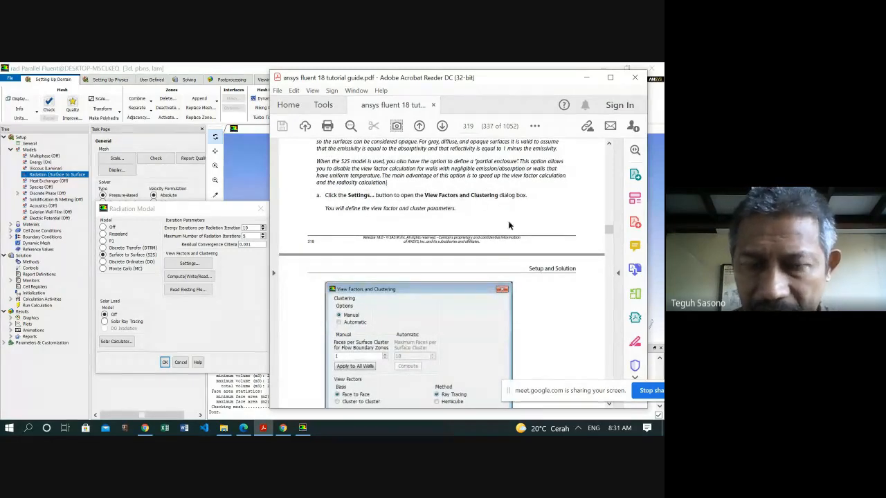
{"action": "scroll", "coordinate": [509, 225], "scroll_direction": "down", "scroll_amount": 4}
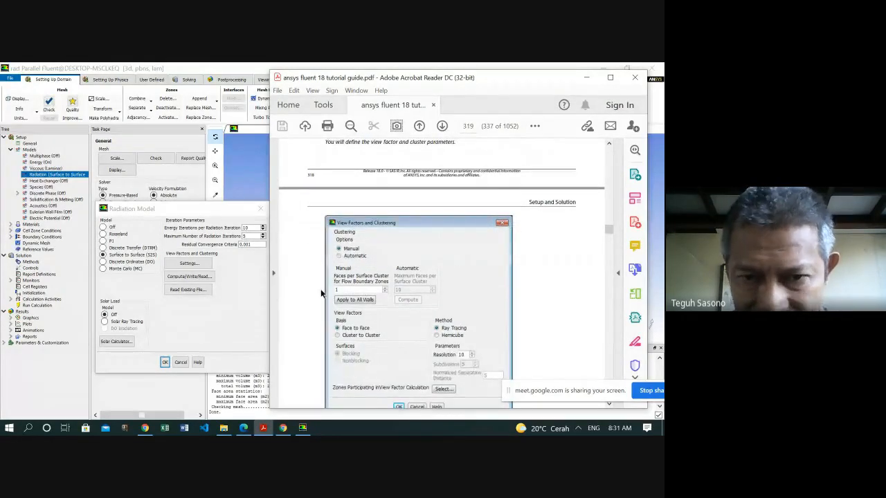
{"action": "scroll", "coordinate": [530, 278], "scroll_direction": "down", "scroll_amount": 2}
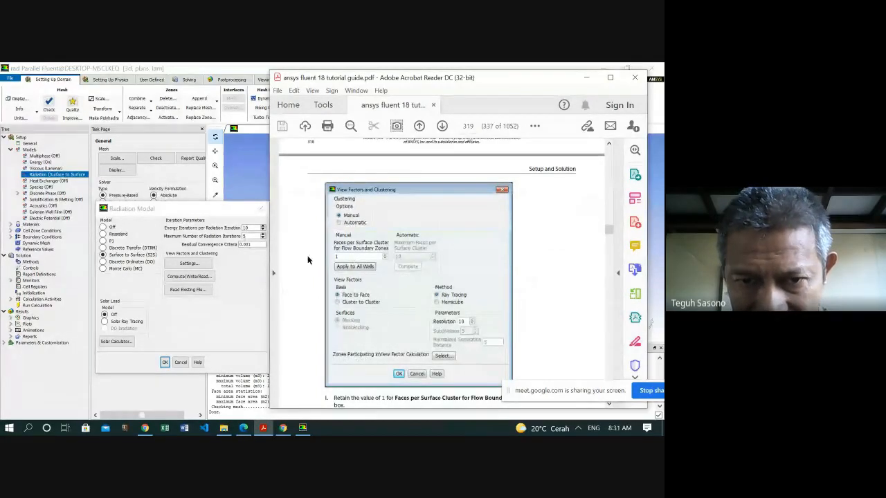
{"action": "left_click", "coordinate": [189, 263]}
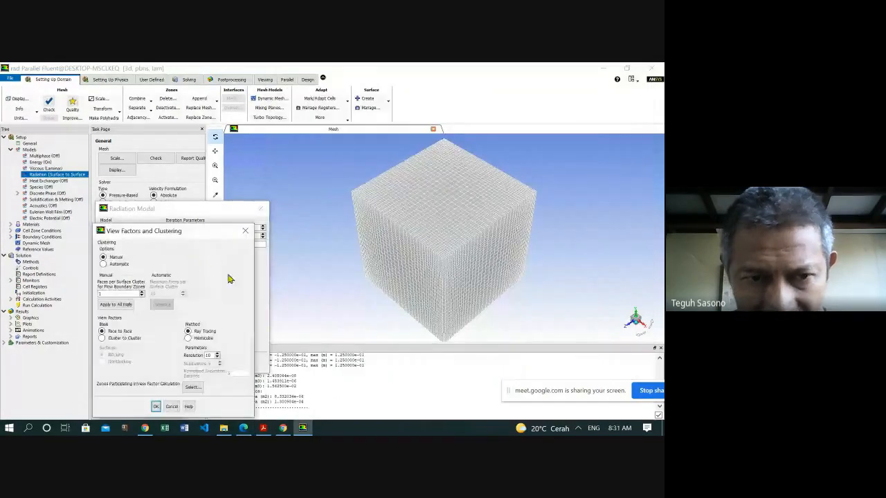
- Return to the tutorial guide and study the notes on surface clusters and Faces per Surface Cluster for Flow Boundary Zones
{"action": "left_click", "coordinate": [264, 429]}
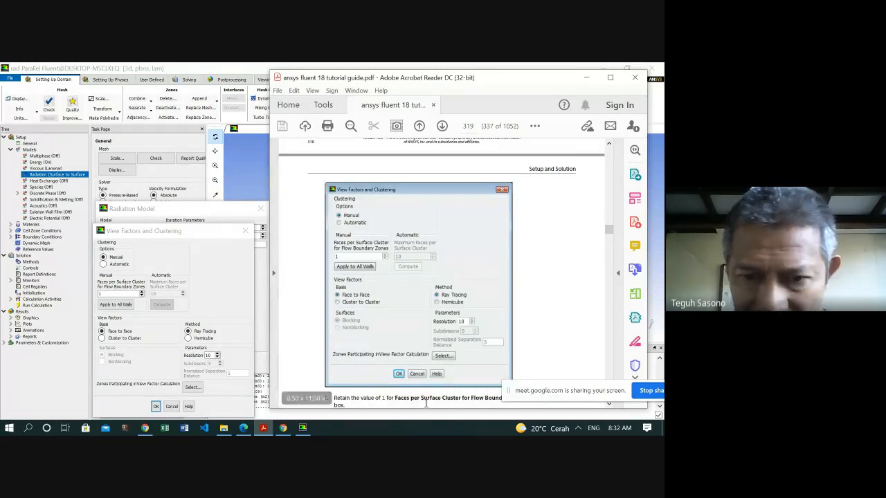
{"action": "scroll", "coordinate": [438, 302], "scroll_direction": "down", "scroll_amount": 3}
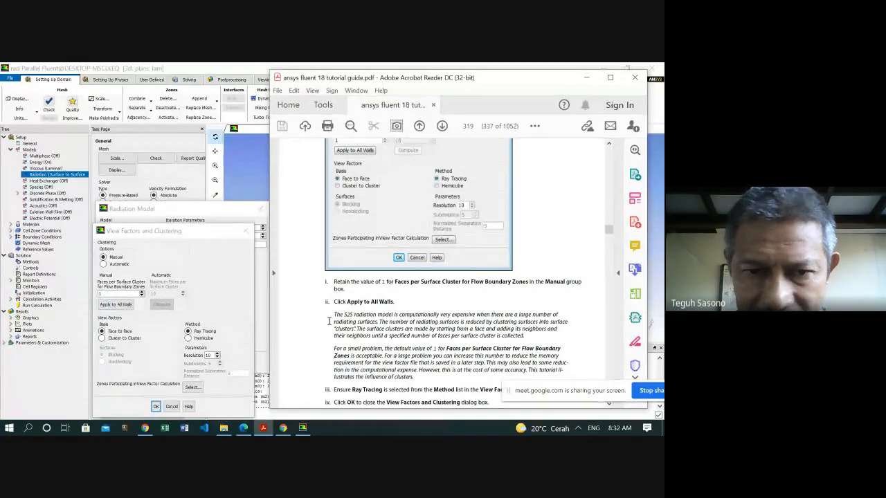
{"action": "left_click_drag", "start_coordinate": [335, 322], "coordinate": [400, 338]}
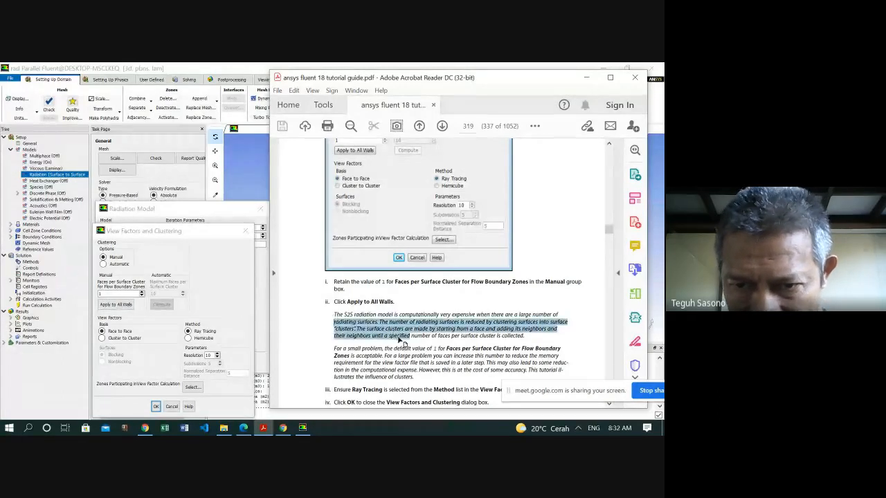
{"action": "left_click", "coordinate": [390, 338]}
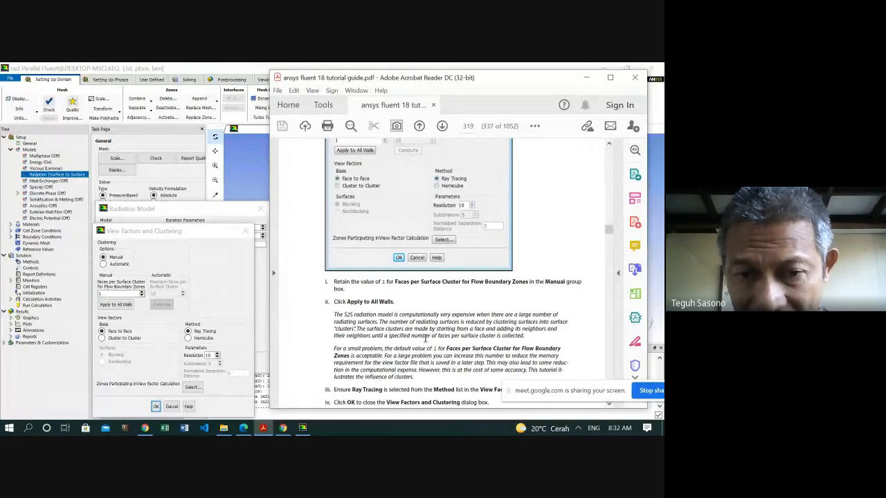
{"action": "left_click_drag", "start_coordinate": [333, 349], "coordinate": [344, 369]}
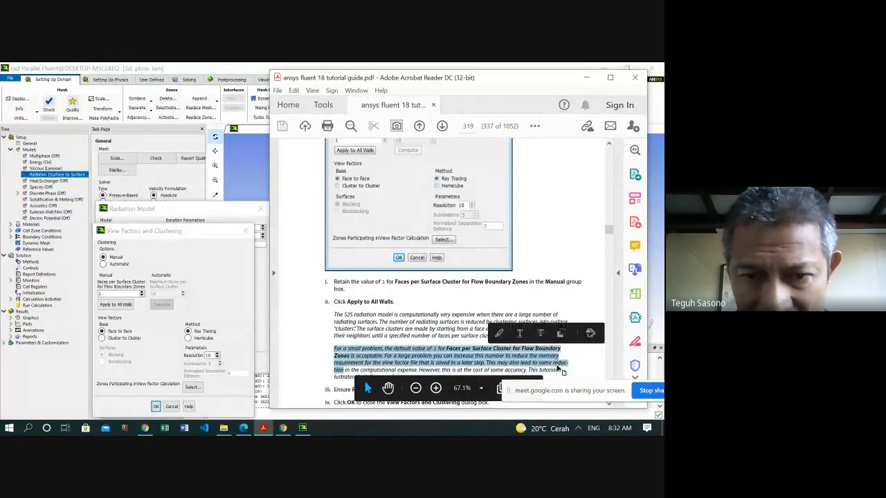
{"action": "scroll", "coordinate": [435, 330], "scroll_direction": "down", "scroll_amount": 2}
{"action": "left_click", "coordinate": [385, 310]}
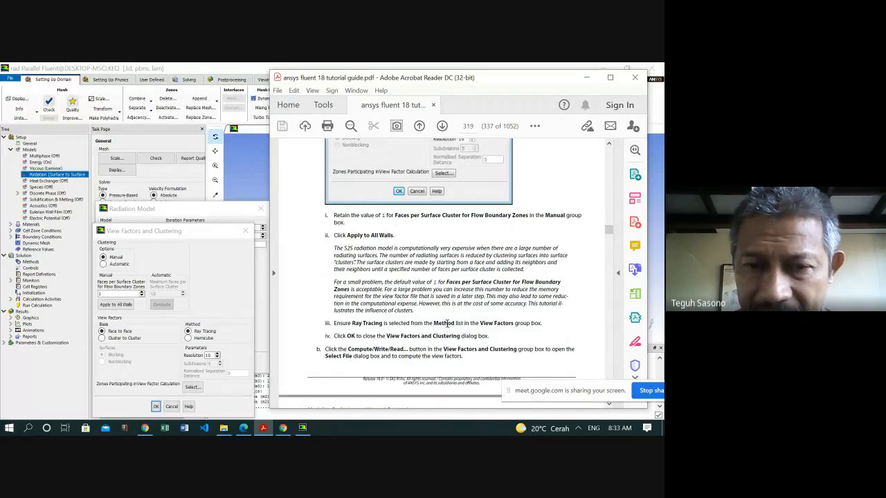
- Check the guide's Ray Tracing method instruction and accept the View Factors and Clustering settings in Fluent
{"action": "left_click_drag", "start_coordinate": [455, 323], "coordinate": [424, 324]}
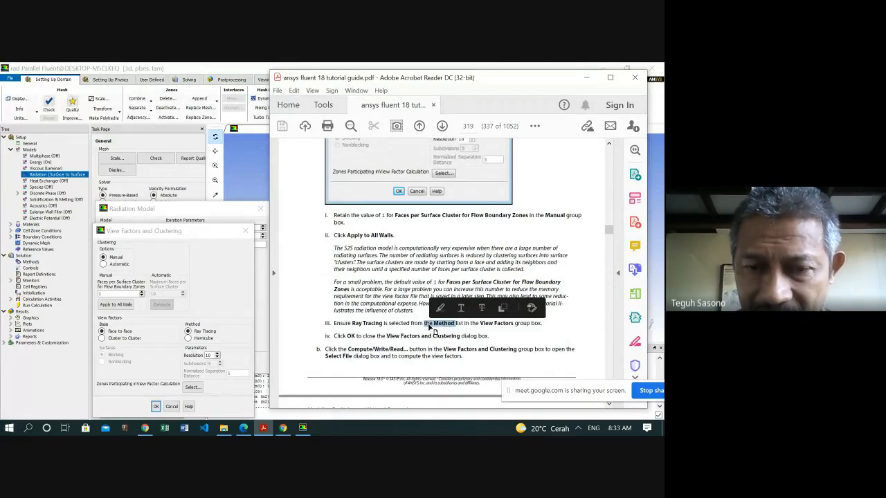
{"action": "left_click", "coordinate": [411, 329]}
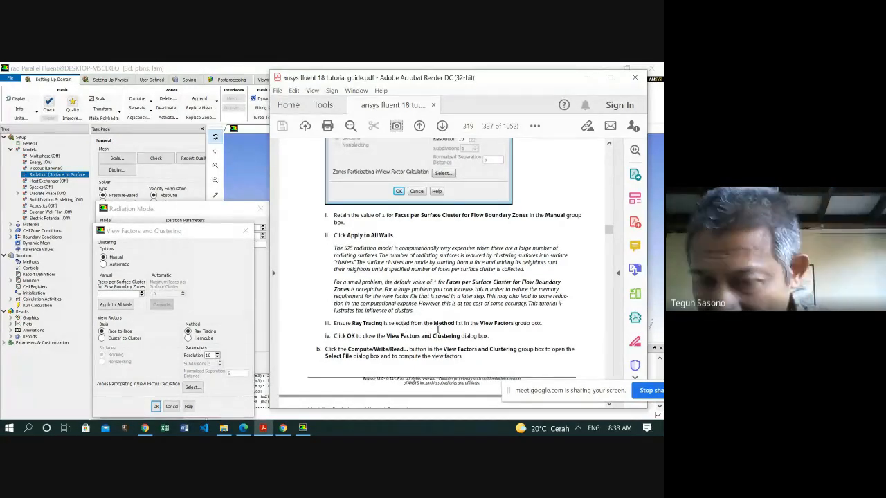
{"action": "left_click_drag", "start_coordinate": [479, 324], "coordinate": [513, 324]}
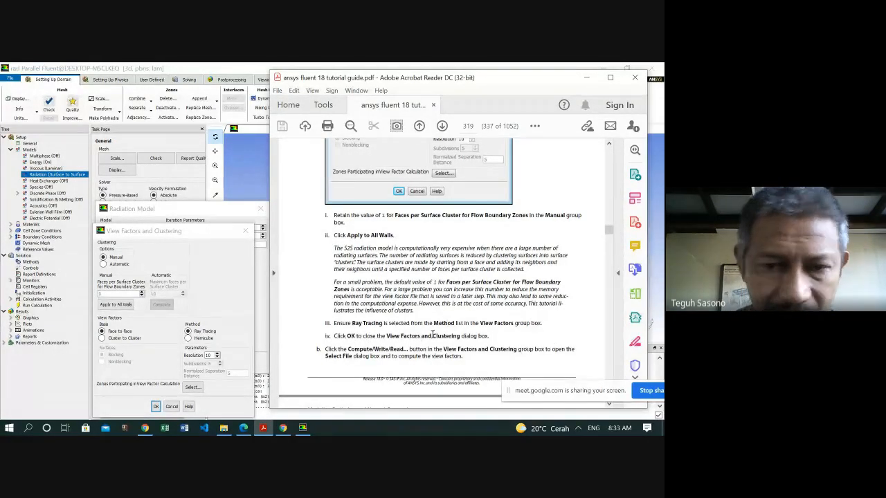
{"action": "left_click", "coordinate": [155, 409]}
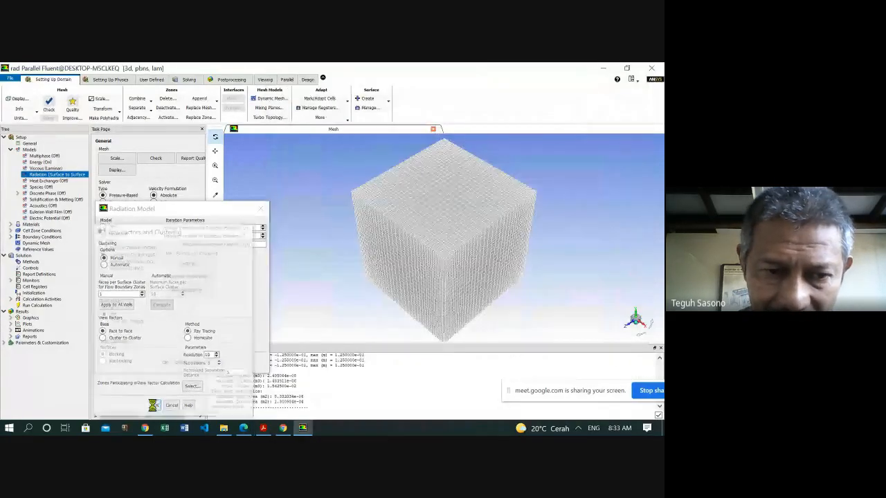
- Check the guide's Compute/Write/Read instruction and file name for the S2S file, and start computing view factors in Fluent
{"action": "left_click", "coordinate": [264, 428]}
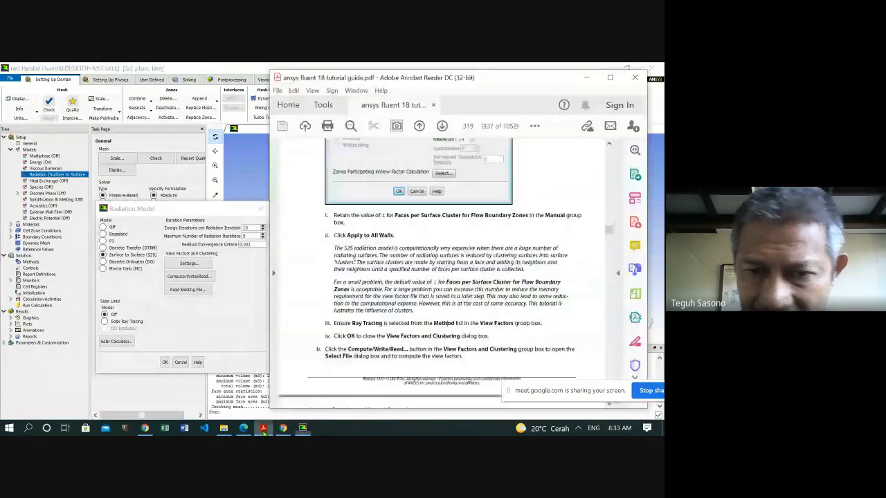
{"action": "scroll", "coordinate": [434, 312], "scroll_direction": "down", "scroll_amount": 5}
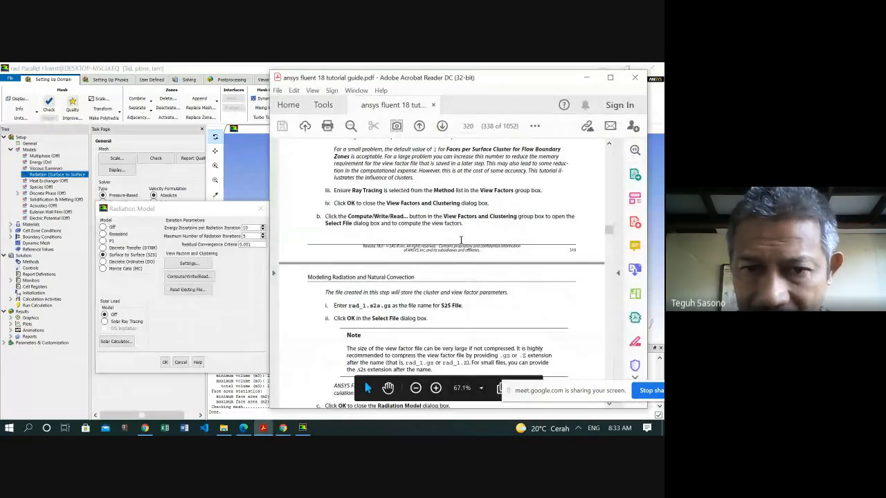
{"action": "scroll", "coordinate": [387, 277], "scroll_direction": "down", "scroll_amount": 1}
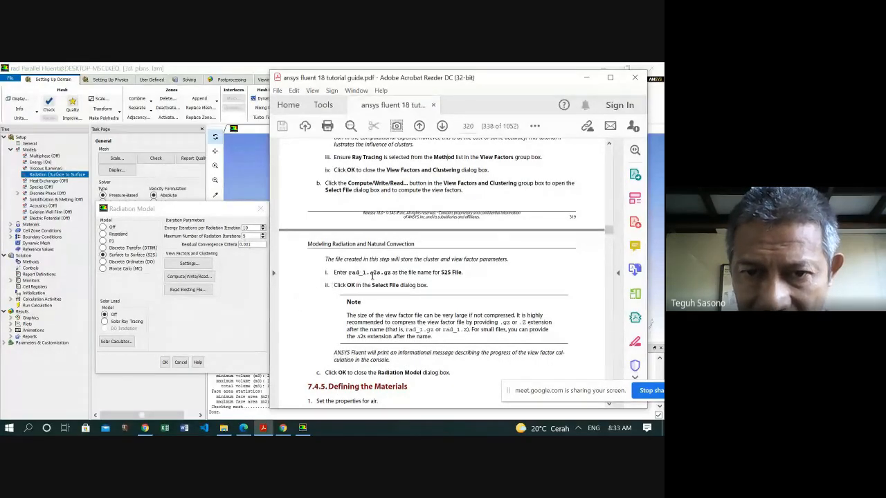
{"action": "left_click", "coordinate": [204, 277]}
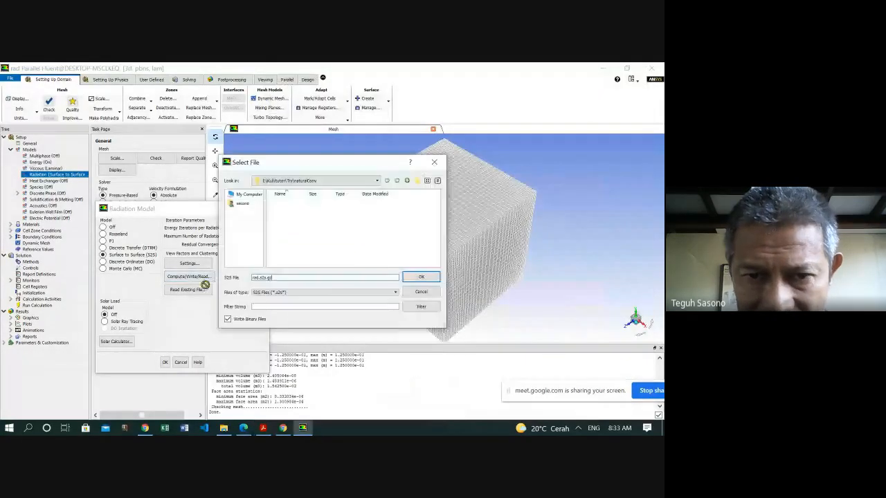
- Review the guide's note on view factor file compression, name the S2S file rad_1.s2s.gz, and run the view factor computation
{"action": "left_click", "coordinate": [263, 428]}
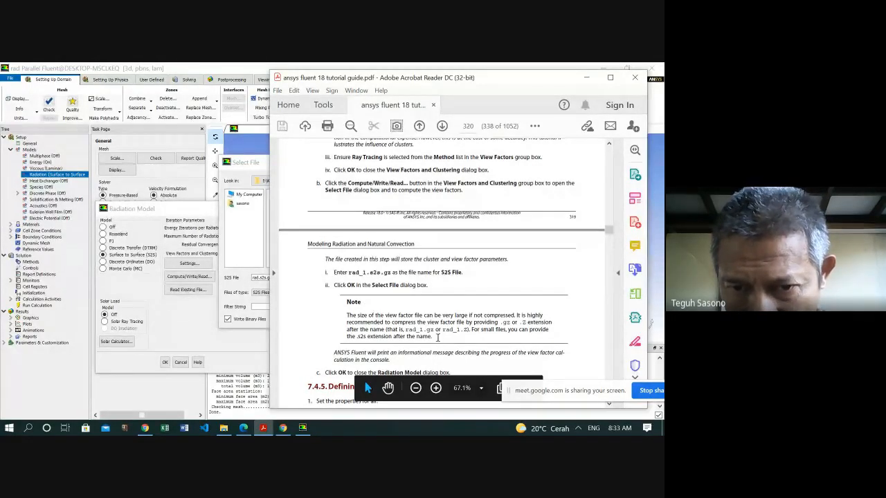
{"action": "scroll", "coordinate": [415, 325], "scroll_direction": "down", "scroll_amount": 1}
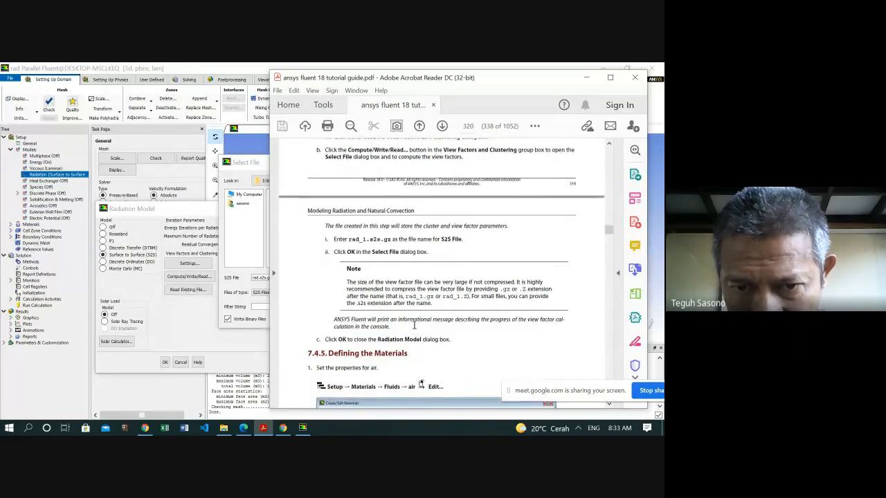
{"action": "left_click", "coordinate": [254, 170]}
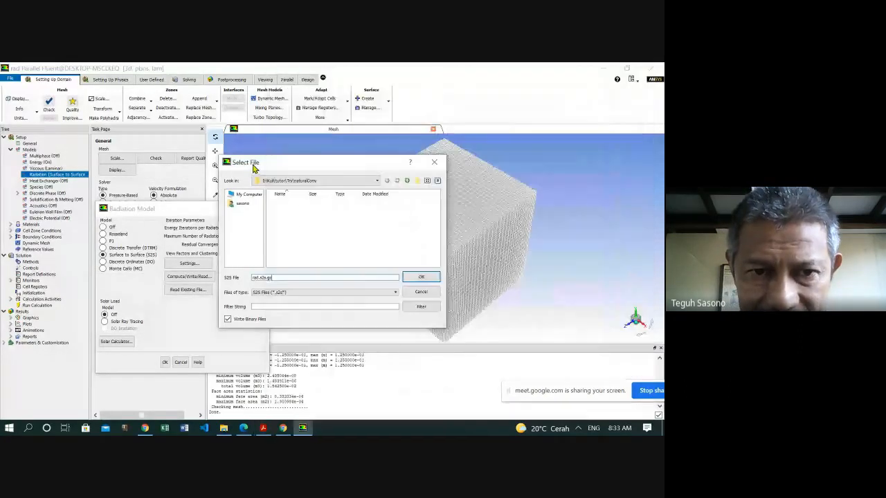
{"action": "left_click", "coordinate": [258, 278]}
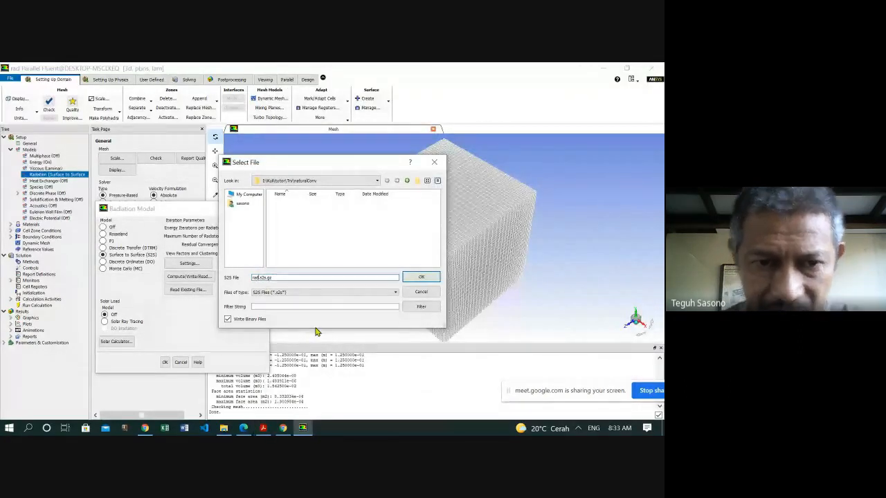
{"action": "type", "text": "1"}
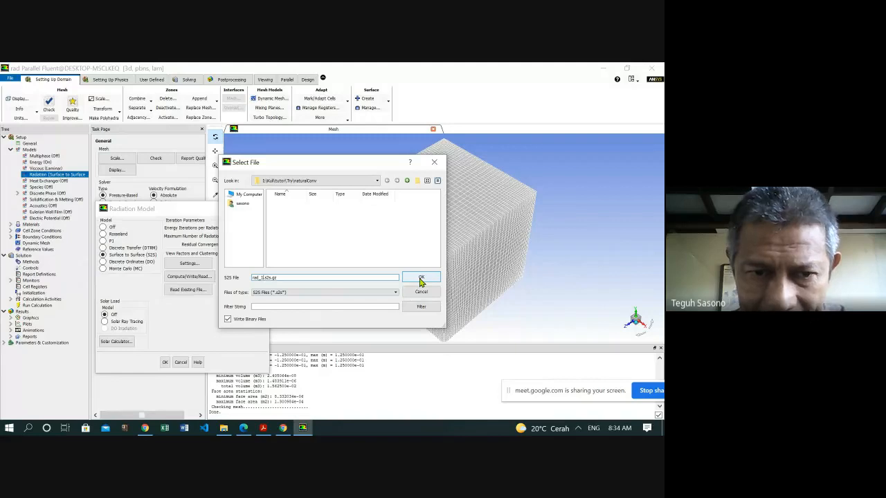
{"action": "left_click", "coordinate": [421, 279]}
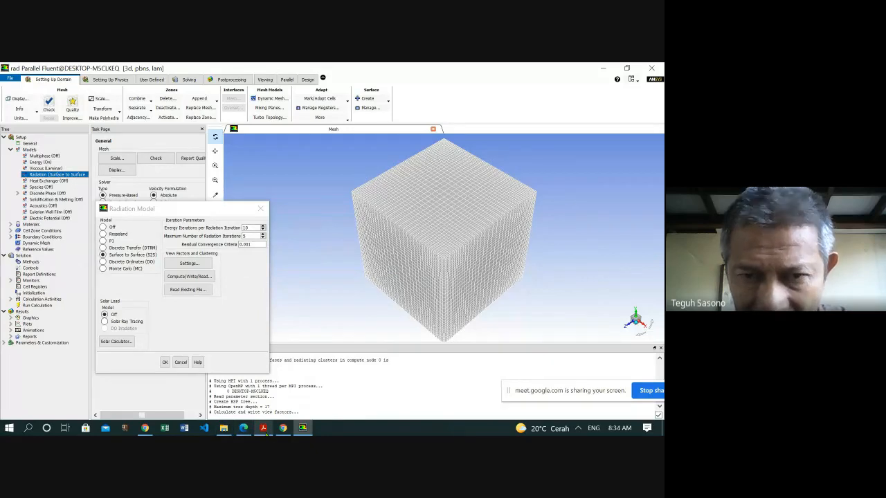
- Inspect the naturalConv folder in File Explorer for the view factor file and close the folder window
{"action": "left_click", "coordinate": [263, 427]}
{"action": "left_click", "coordinate": [224, 428]}
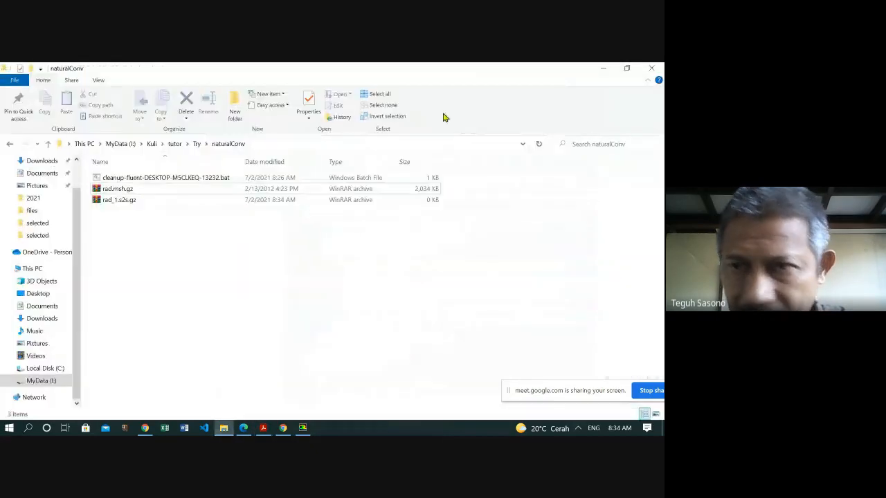
{"action": "left_click", "coordinate": [654, 69]}
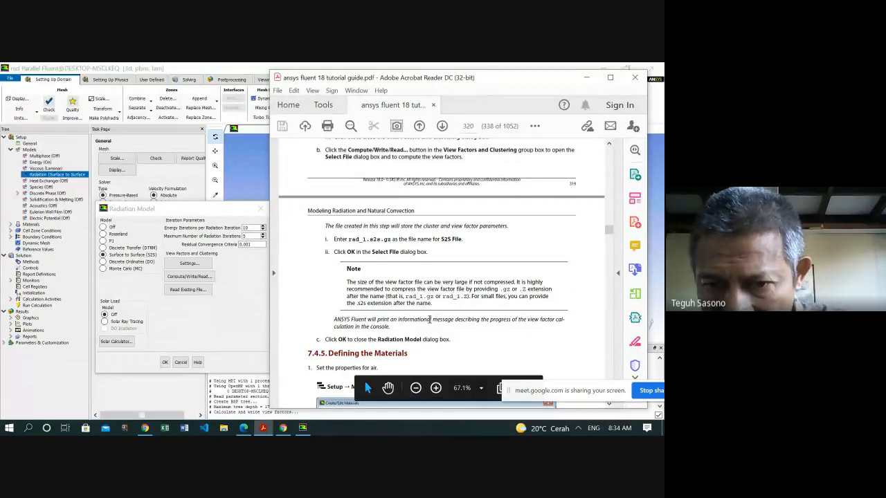
- Read the guide up to section 7.4.5 Defining the Materials and accept the Radiation Model settings in Fluent
{"action": "scroll", "coordinate": [389, 309], "scroll_direction": "down", "scroll_amount": 3}
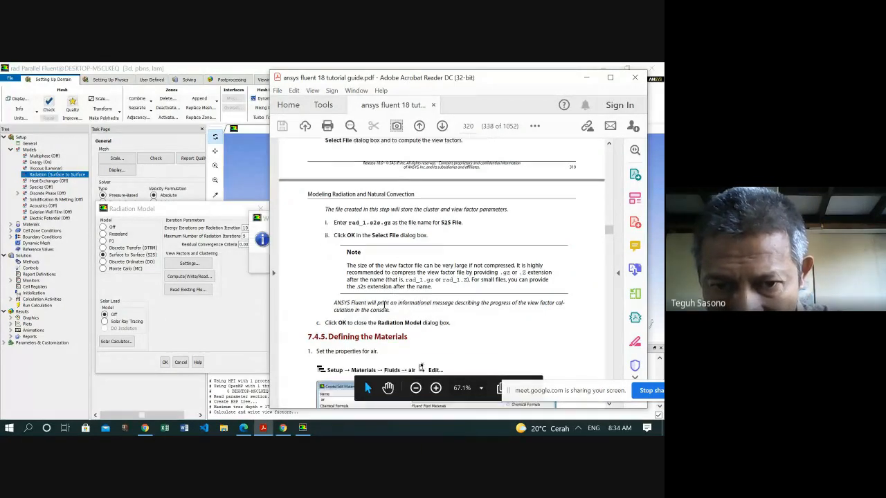
{"action": "scroll", "coordinate": [385, 308], "scroll_direction": "down", "scroll_amount": 4}
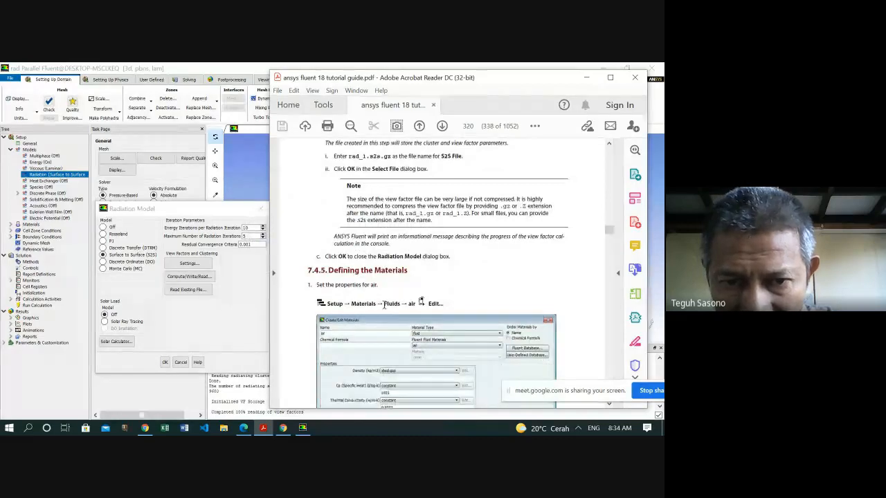
{"action": "scroll", "coordinate": [385, 306], "scroll_direction": "down", "scroll_amount": 1}
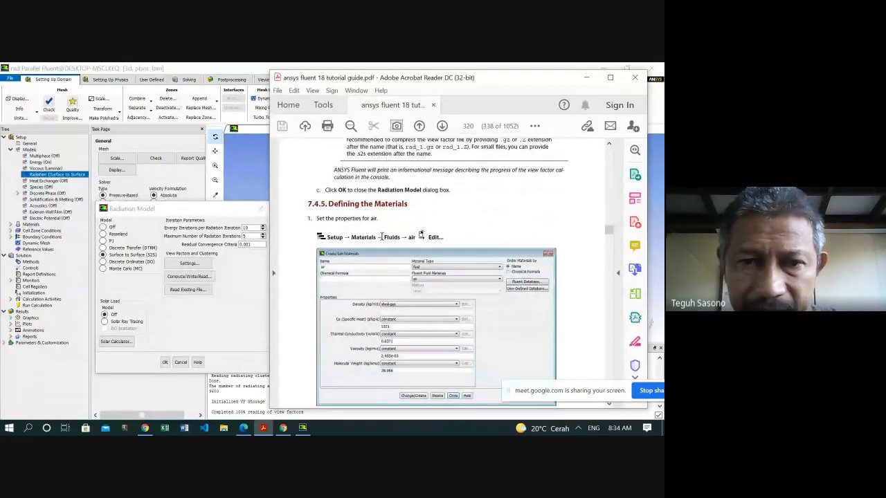
{"action": "scroll", "coordinate": [387, 242], "scroll_direction": "down", "scroll_amount": 6}
{"action": "left_click", "coordinate": [191, 216]}
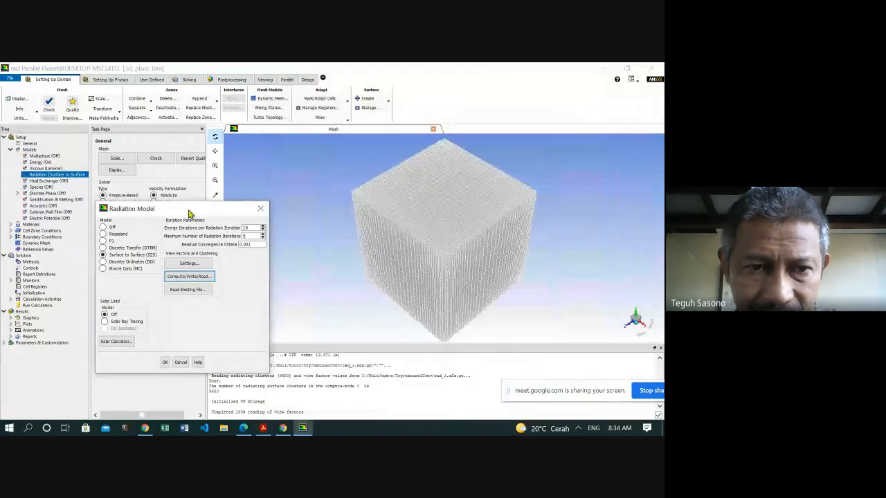
{"action": "left_click", "coordinate": [165, 364]}
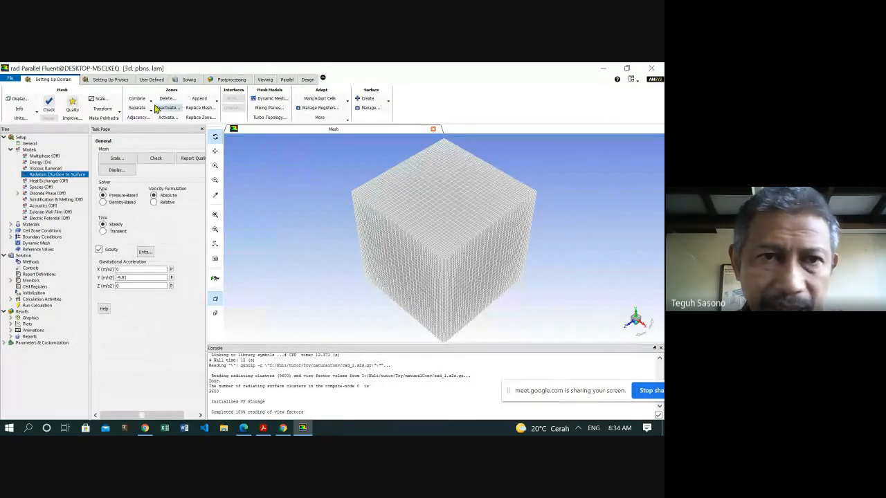
- Open the material properties for air, consult the guide's example, and set Density to ideal-gas
{"action": "left_click", "coordinate": [111, 79]}
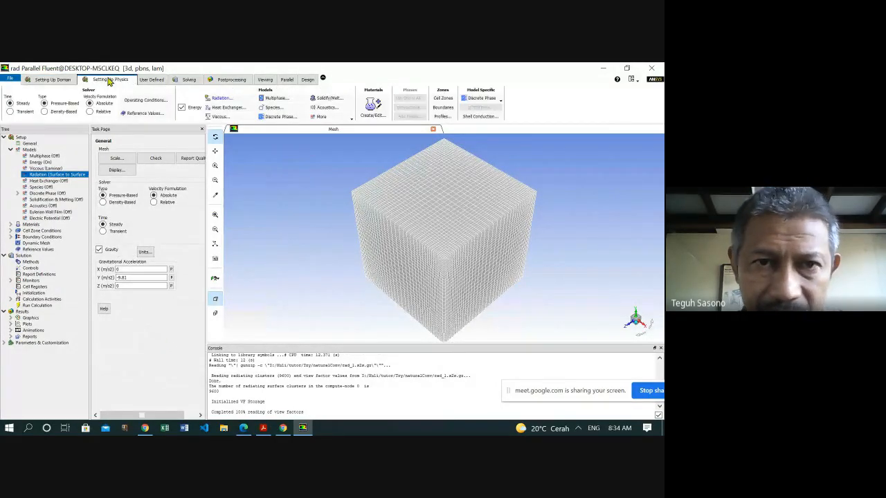
{"action": "left_click", "coordinate": [373, 104]}
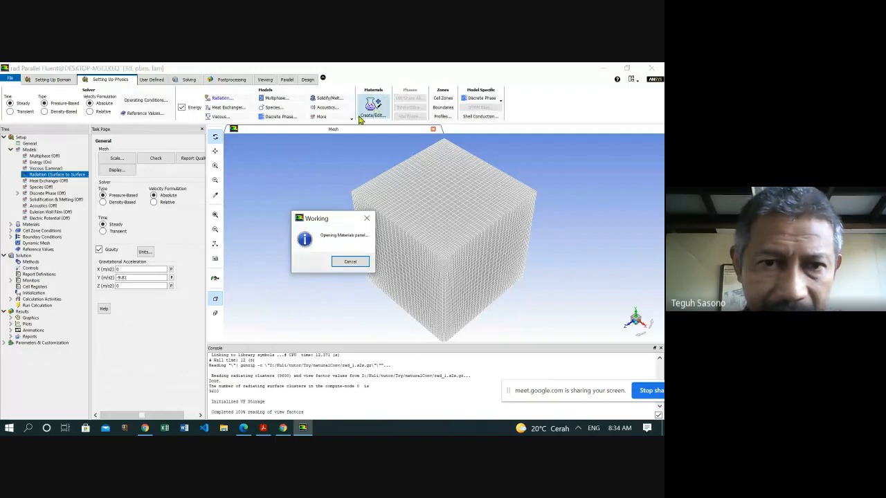
{"action": "left_click_drag", "start_coordinate": [222, 237], "coordinate": [147, 164]}
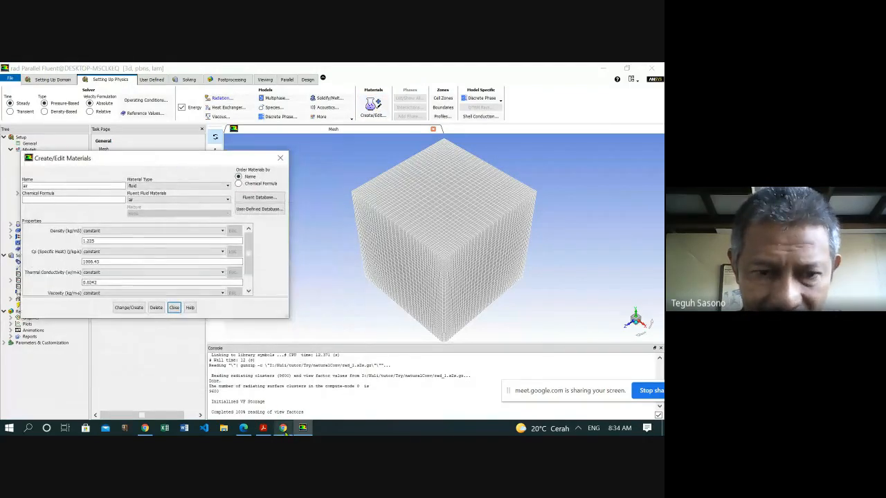
{"action": "mouse_move", "coordinate": [282, 431]}
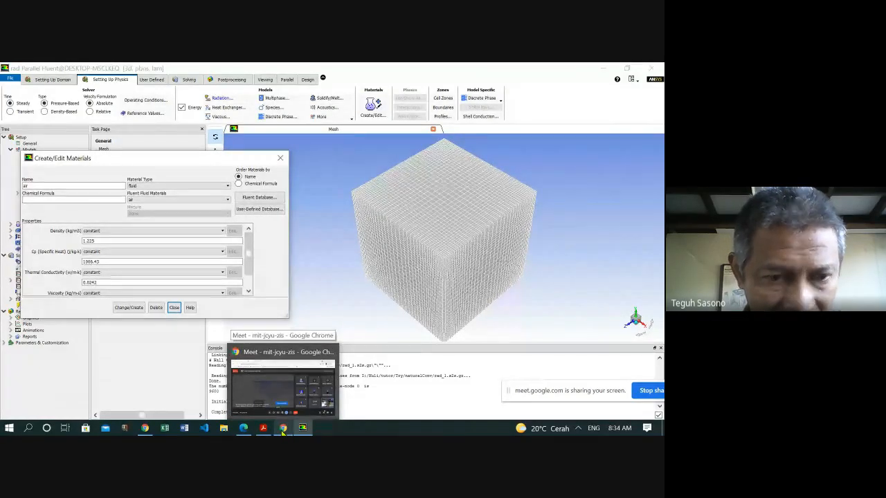
{"action": "left_click", "coordinate": [263, 428]}
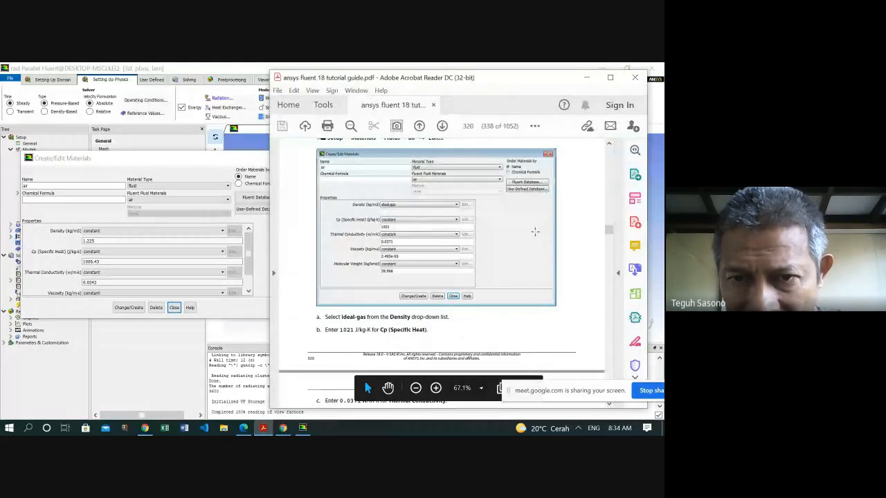
{"action": "left_click", "coordinate": [222, 233]}
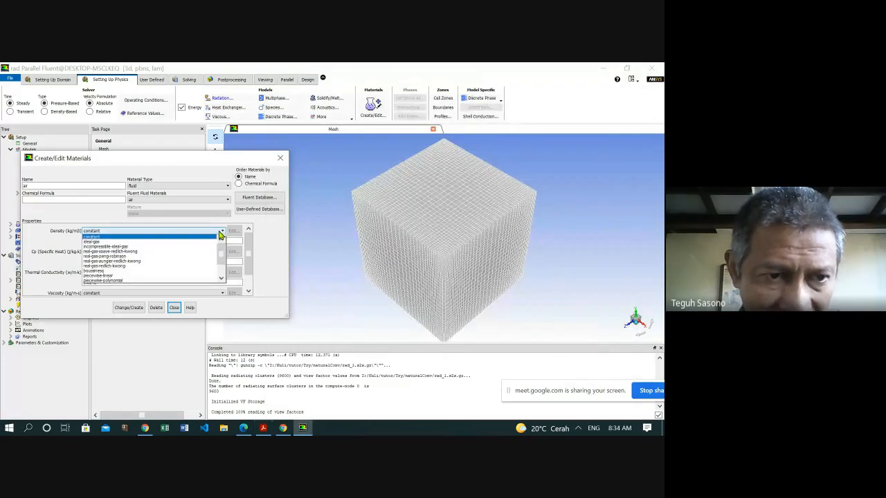
{"action": "left_click", "coordinate": [184, 242]}
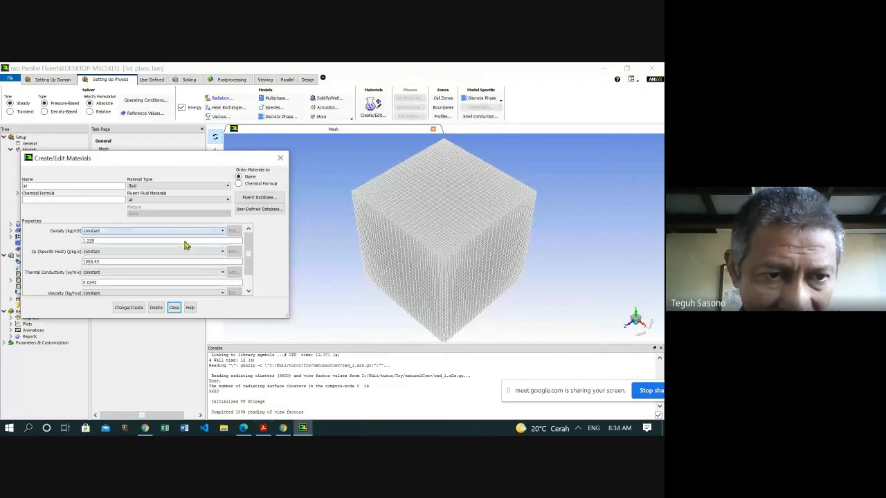
- Check the guide's air properties and set Cp (Specific Heat) of air to 1021 J/kg-K
{"action": "left_click", "coordinate": [263, 428]}
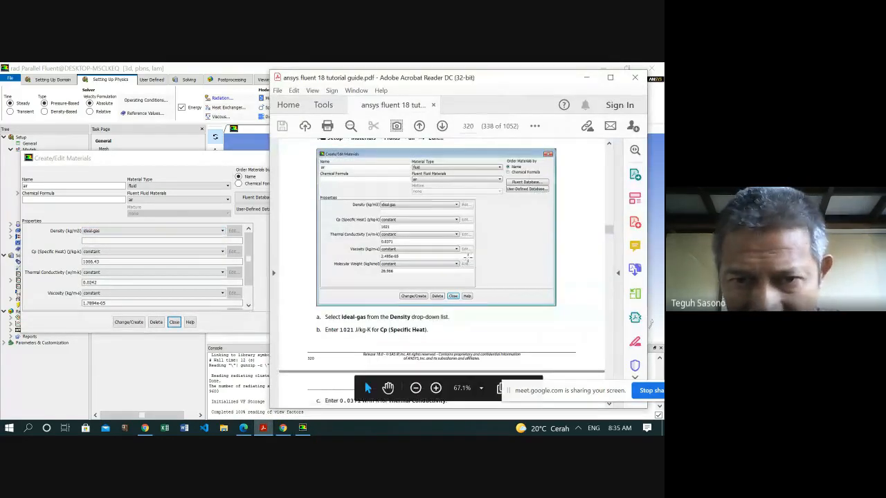
{"action": "left_click", "coordinate": [106, 262]}
{"action": "double_click", "coordinate": [106, 262]}
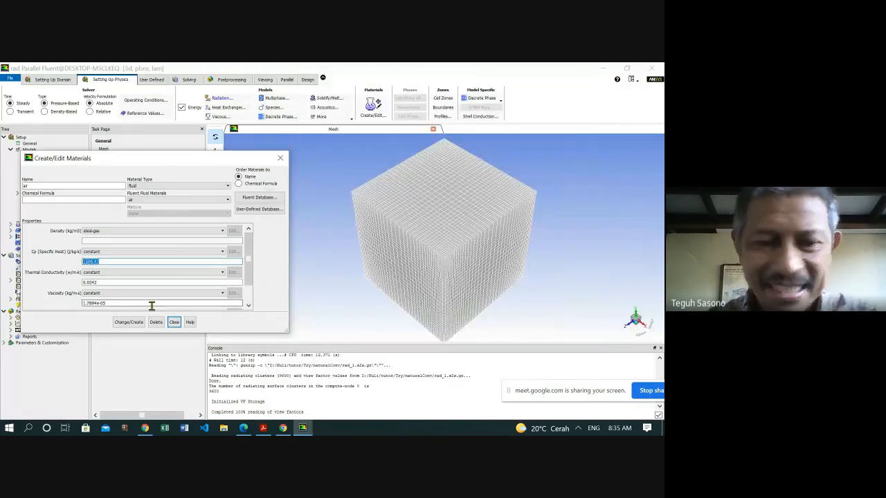
{"action": "type", "text": "1021"}
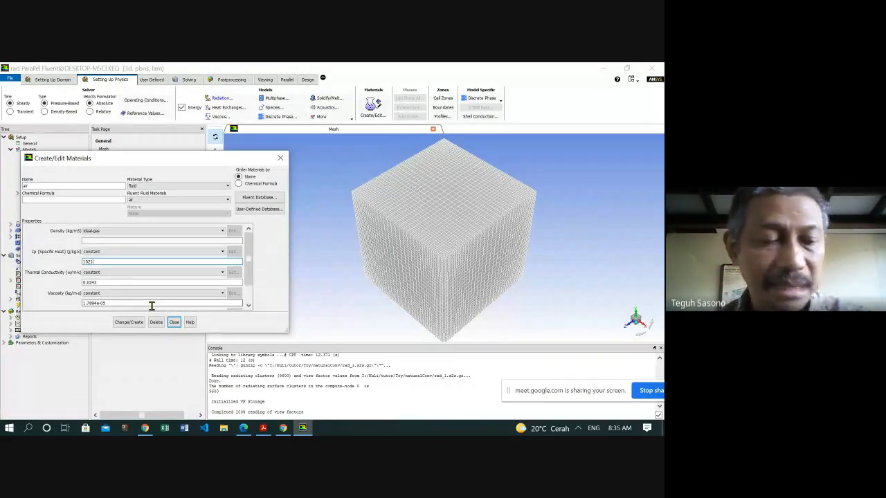
- Consult the guide's Thermal Conductivity instruction and set the thermal conductivity of air to 0.0741 W/m-K
{"action": "key", "text": "alt+Tab"}
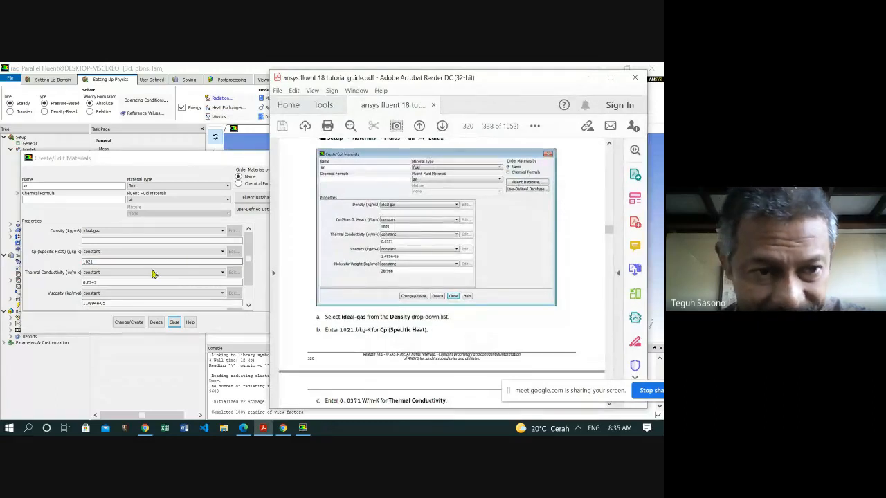
{"action": "double_click", "coordinate": [99, 281]}
{"action": "left_click", "coordinate": [100, 281]}
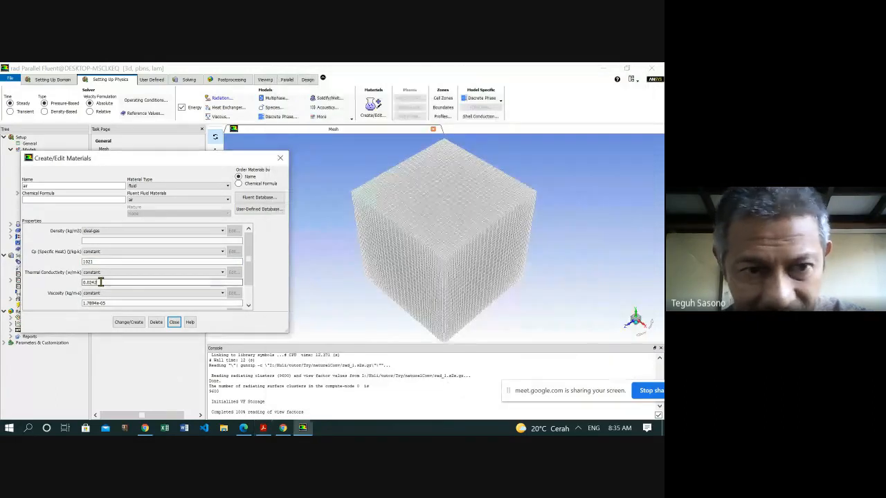
{"action": "key", "text": "alt+Tab"}
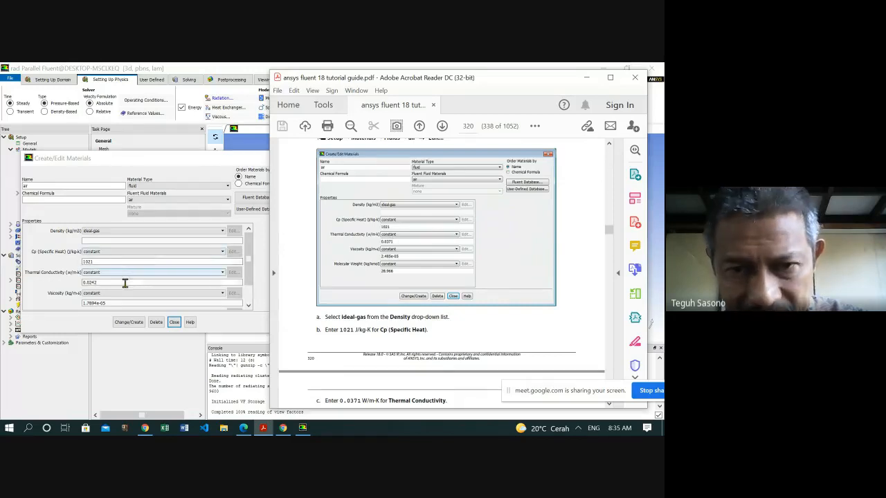
{"action": "left_click", "coordinate": [102, 282]}
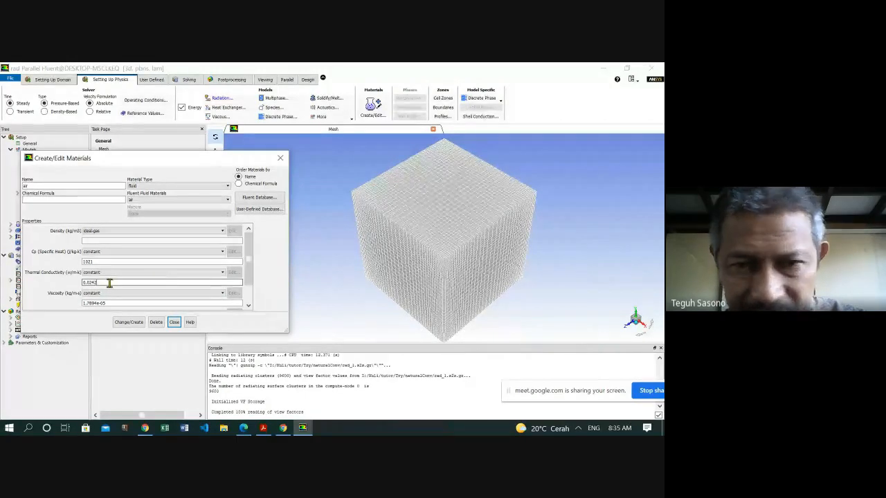
{"action": "key", "text": "alt+Tab"}
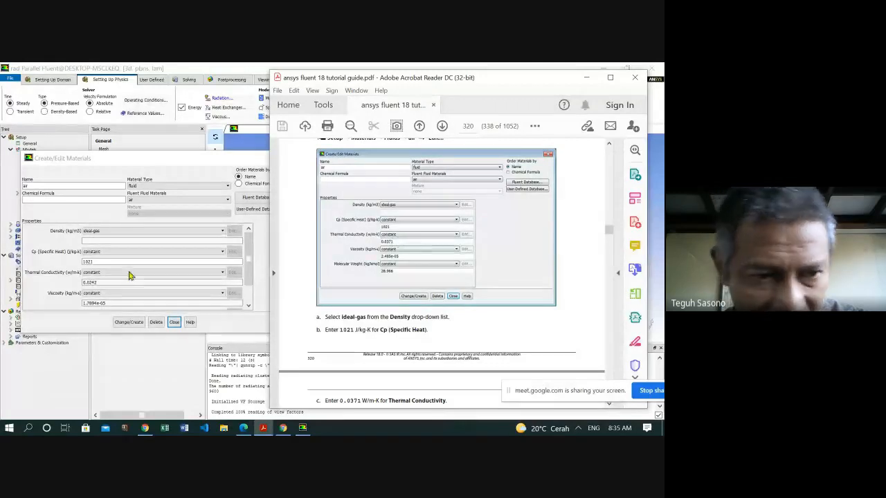
{"action": "left_click", "coordinate": [108, 283]}
{"action": "left_click_drag", "start_coordinate": [108, 282], "coordinate": [84, 282]}
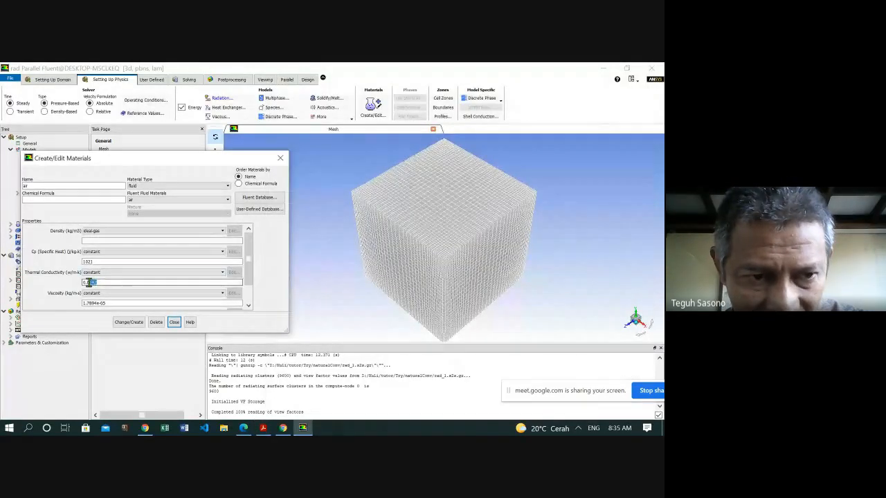
{"action": "type", "text": "0.074"}
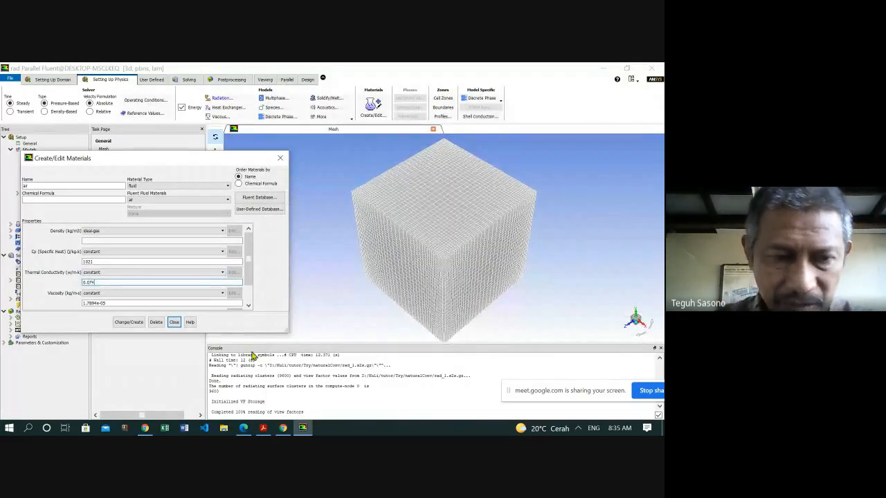
{"action": "type", "text": "1"}
{"action": "key", "text": "Tab"}
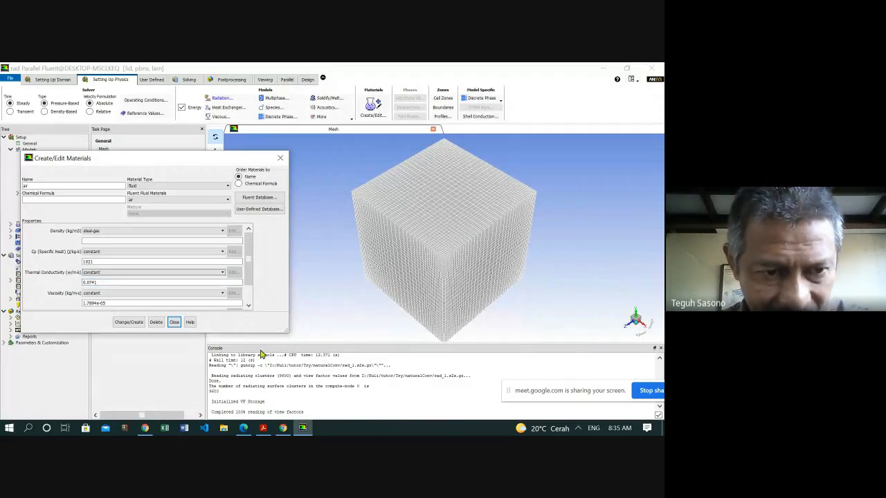
- Check the guide's Viscosity value for air and set the viscosity to 2.485e-05 kg/m-s
{"action": "key", "text": "Tab"}
{"action": "key", "text": "Tab"}
{"action": "key", "text": "alt+Tab"}
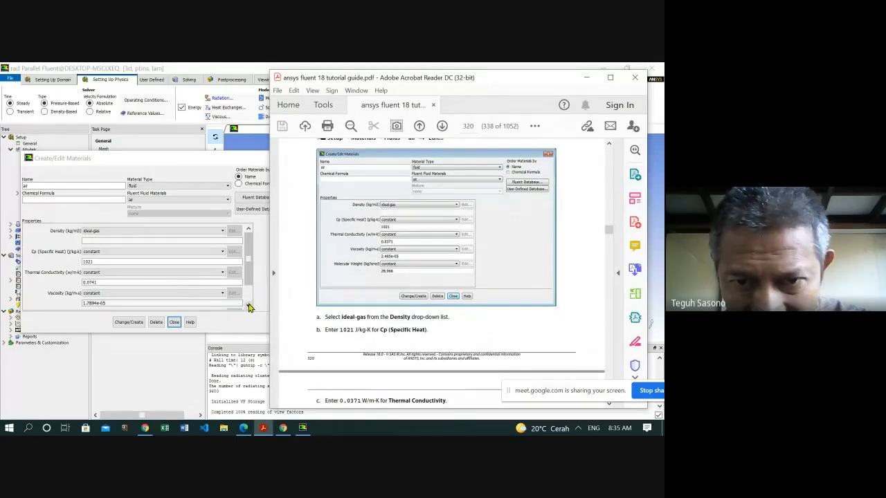
{"action": "left_click", "coordinate": [250, 306]}
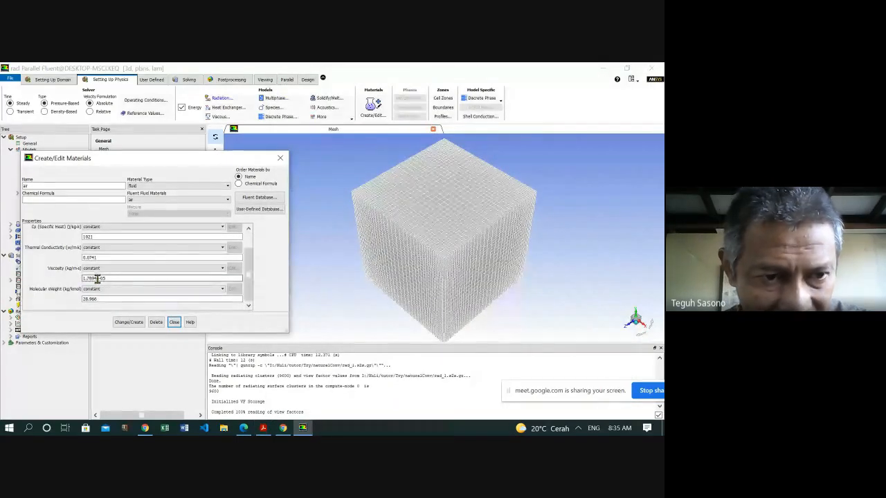
{"action": "left_click_drag", "start_coordinate": [97, 278], "coordinate": [82, 279]}
{"action": "type", "text": "2"}
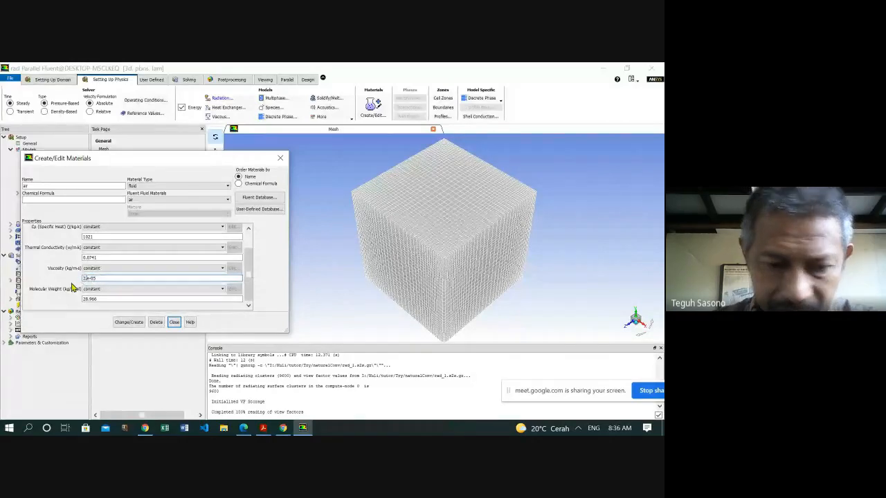
{"action": "type", "text": ".485"}
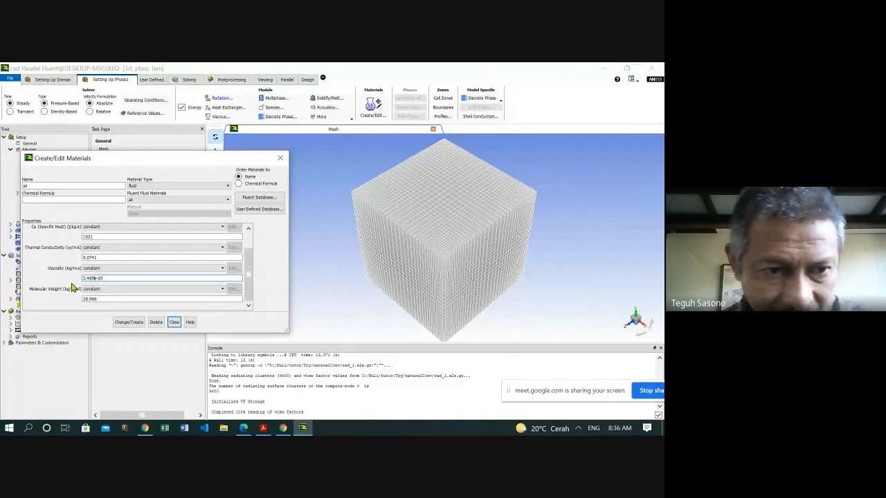
{"action": "left_click", "coordinate": [111, 299]}
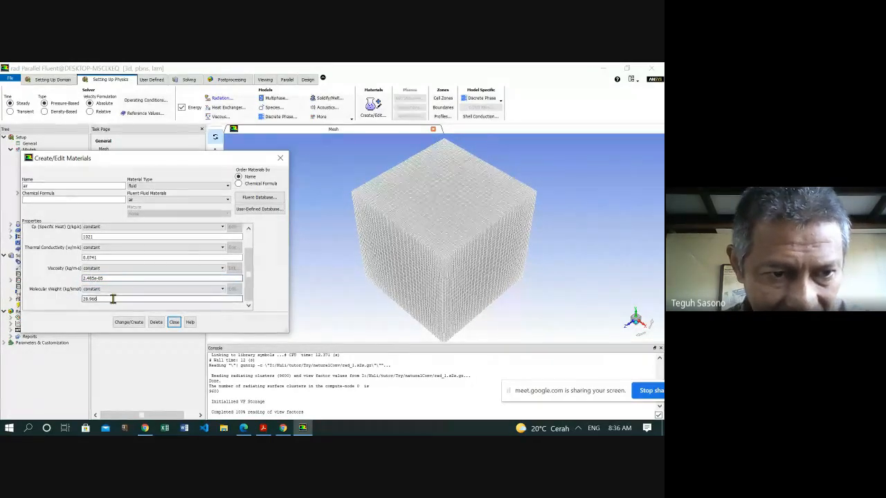
- Compare air's properties with the guide's example and correct the thermal conductivity to 0.0371 W/m-K
{"action": "key", "text": "alt+Tab"}
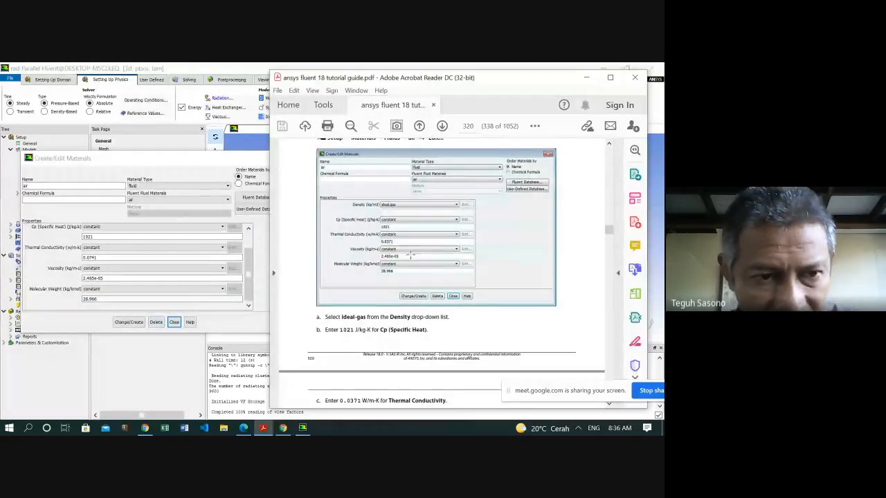
{"action": "left_click", "coordinate": [95, 257]}
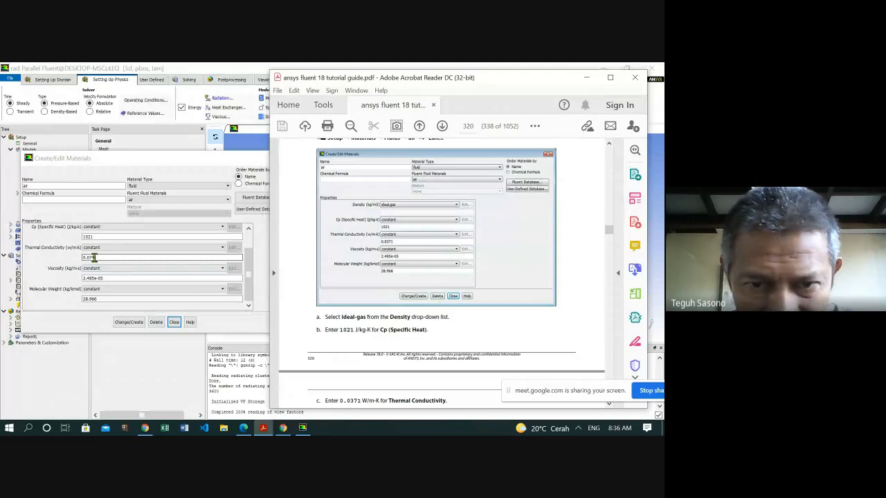
{"action": "left_click", "coordinate": [104, 257]}
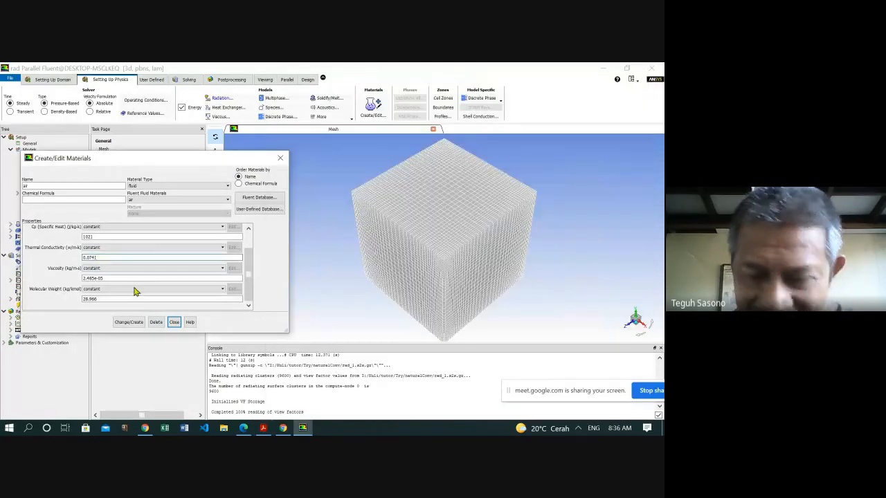
{"action": "key", "text": "alt+Tab"}
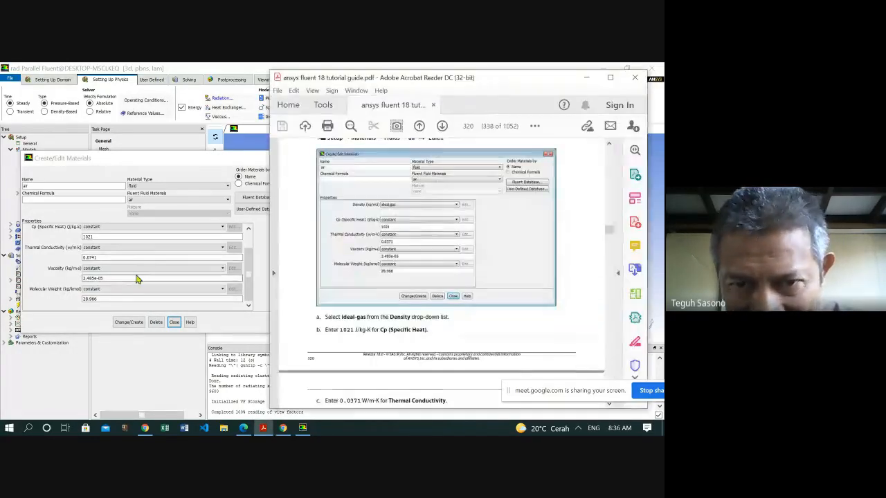
{"action": "key", "text": "alt+Tab"}
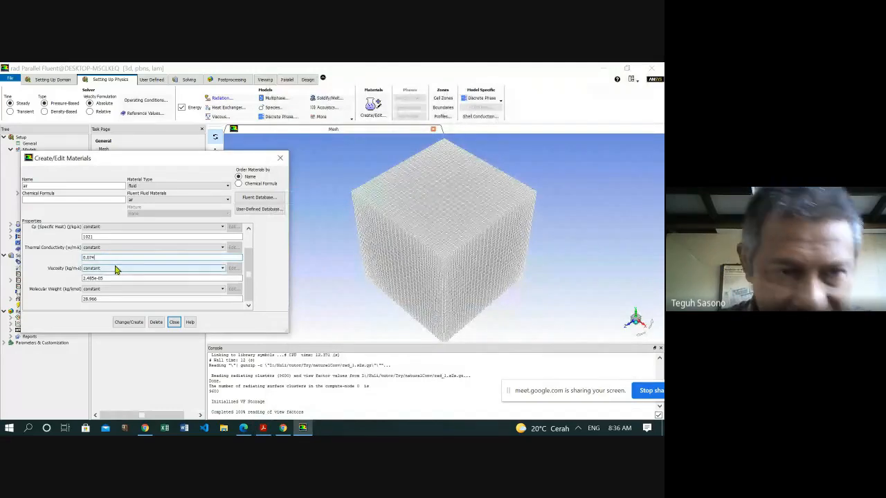
{"action": "key", "text": "BackSpace"}
{"action": "key", "text": "BackSpace"}
{"action": "key", "text": "BackSpace"}
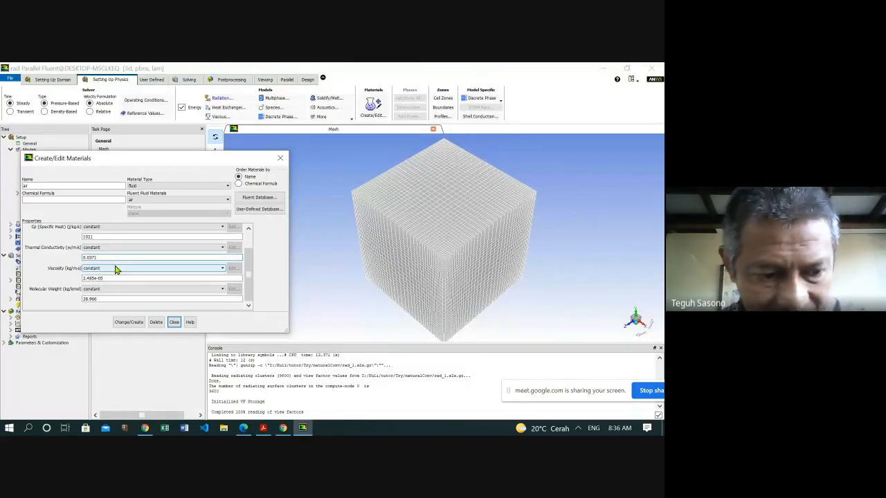
- Read the guide's remaining air instructions, apply the changes to air, and close the material editor
{"action": "key", "text": "alt+Tab"}
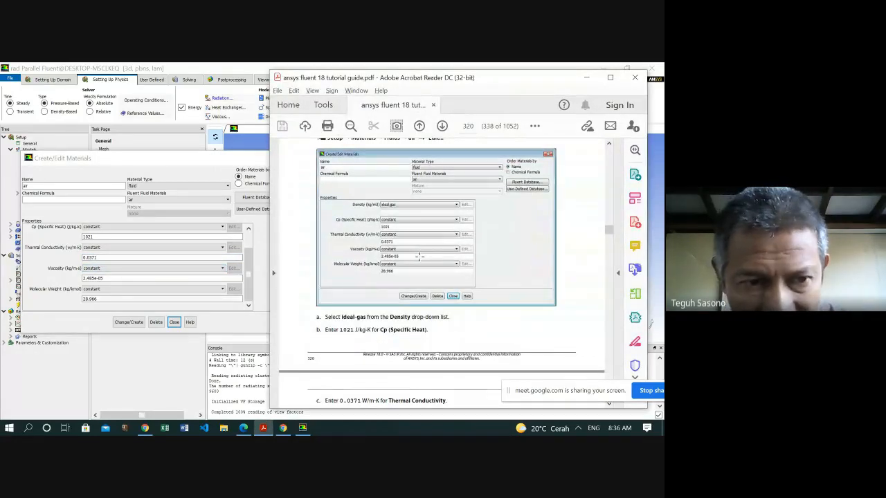
{"action": "scroll", "coordinate": [423, 264], "scroll_direction": "down", "scroll_amount": 2}
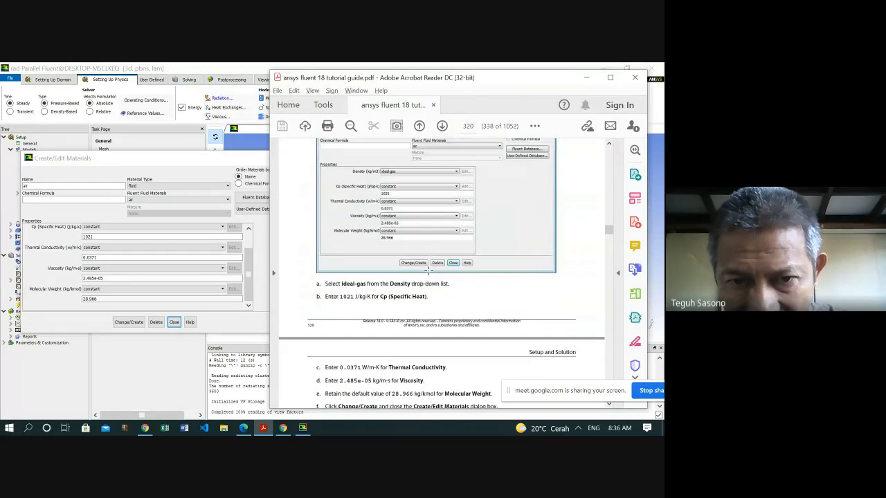
{"action": "scroll", "coordinate": [429, 272], "scroll_direction": "down", "scroll_amount": 3}
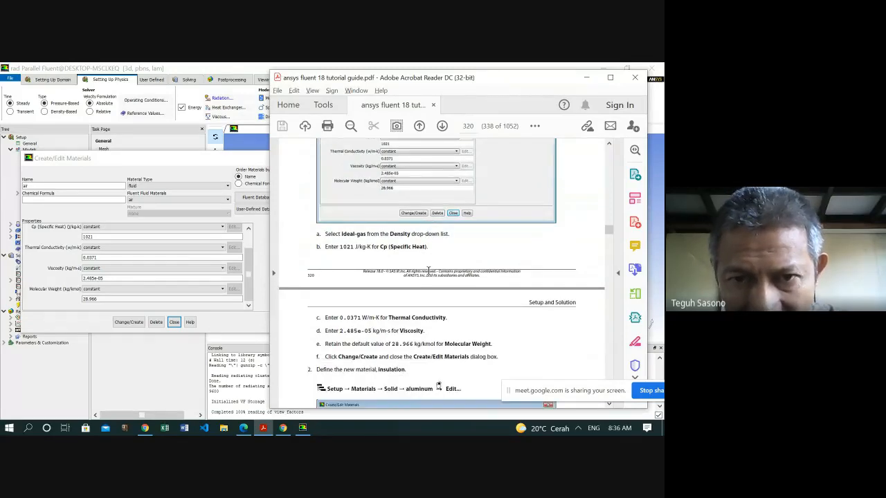
{"action": "scroll", "coordinate": [429, 270], "scroll_direction": "down", "scroll_amount": 5}
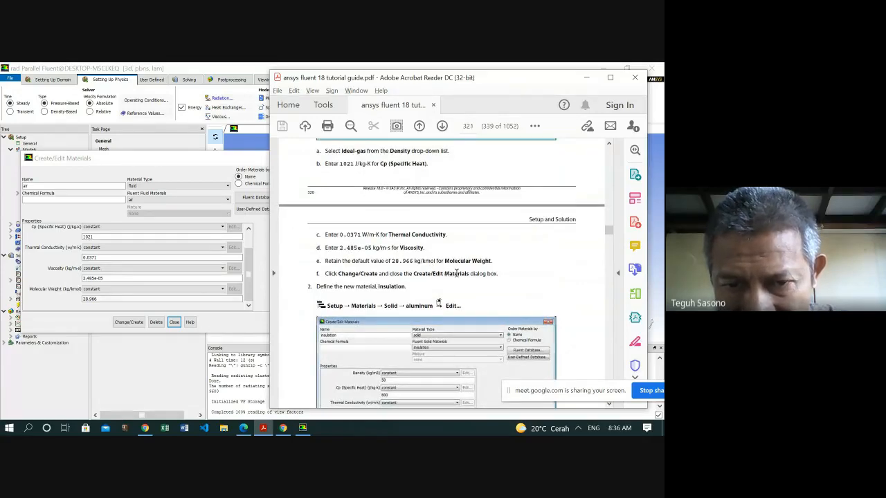
{"action": "left_click", "coordinate": [131, 322]}
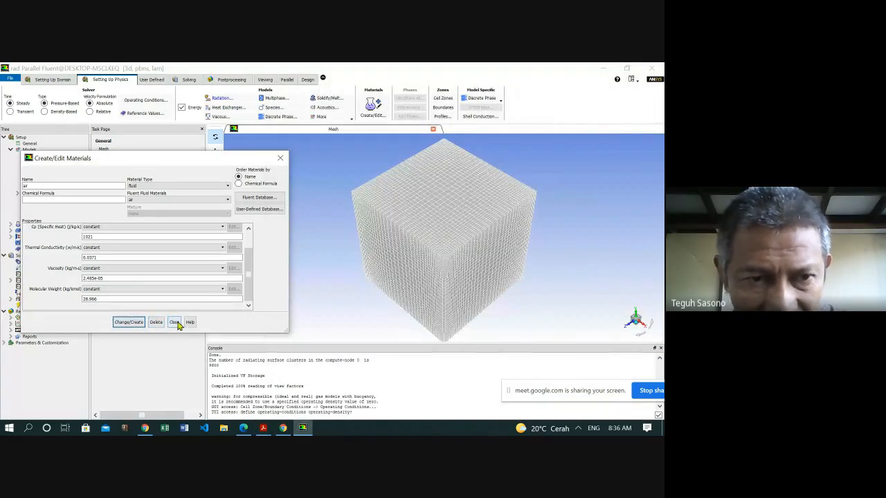
{"action": "key", "text": "alt+Tab"}
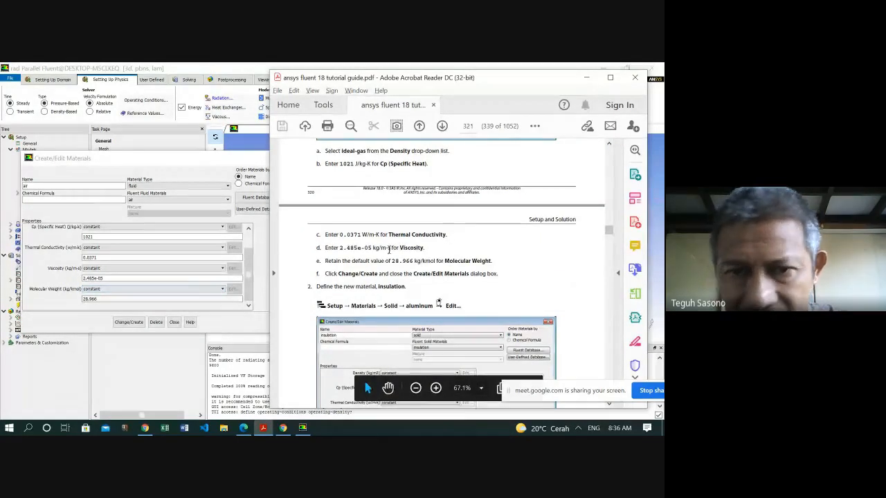
{"action": "scroll", "coordinate": [398, 252], "scroll_direction": "down", "scroll_amount": 3}
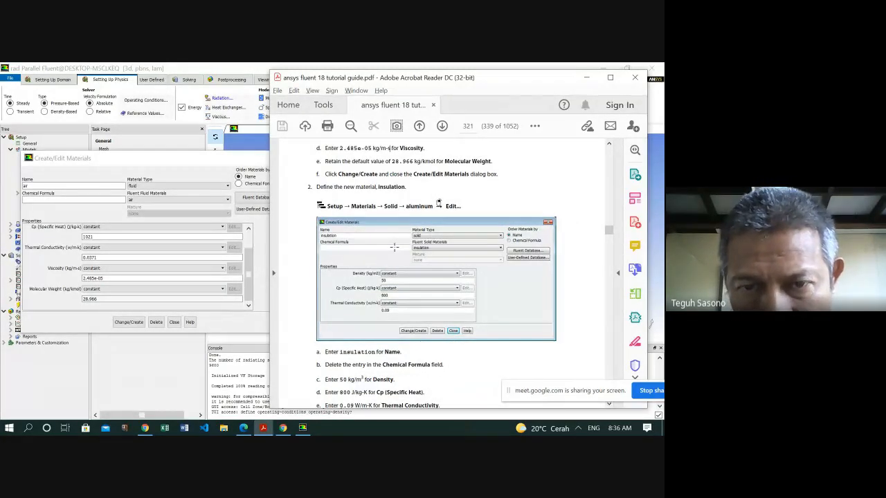
{"action": "left_click", "coordinate": [174, 322]}
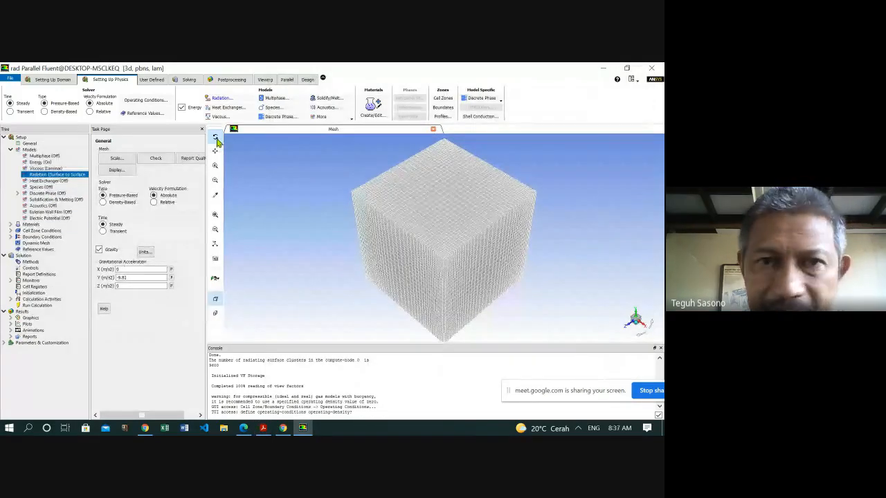
- Reopen the material editor and set Material Type to solid to load the aluminum properties
{"action": "left_click", "coordinate": [375, 108]}
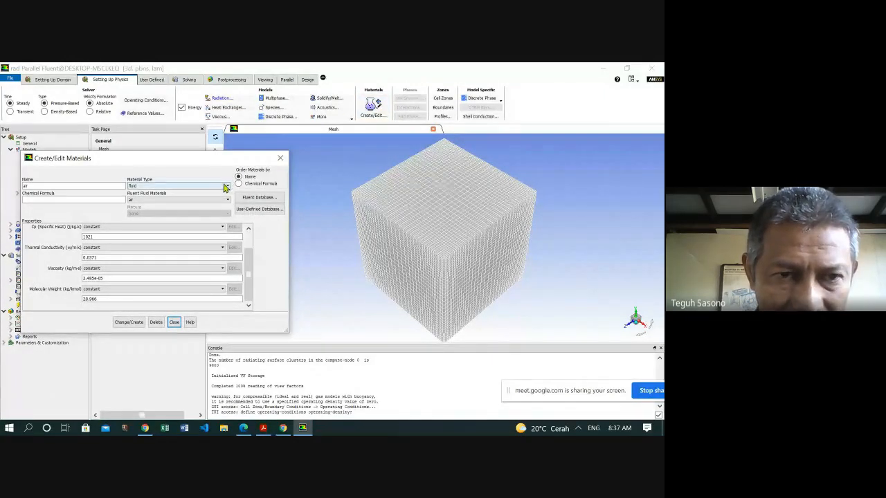
{"action": "left_click_drag", "start_coordinate": [182, 161], "coordinate": [198, 134]}
{"action": "left_click", "coordinate": [246, 159]}
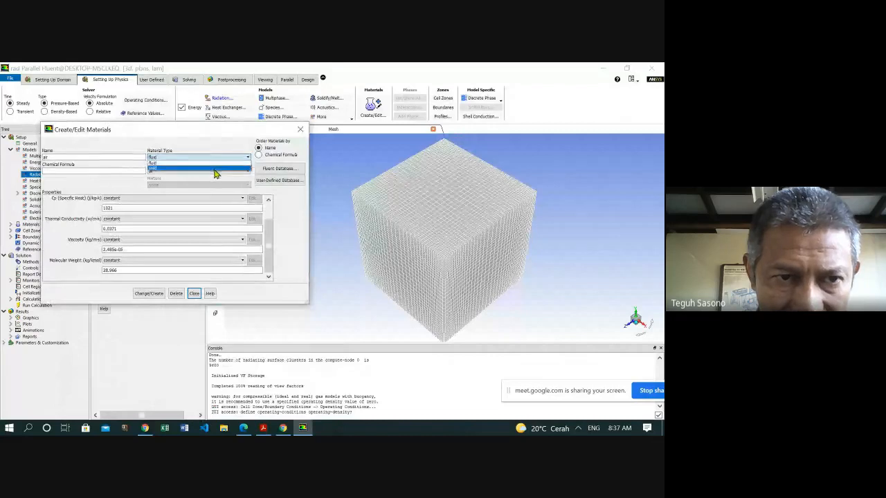
{"action": "left_click", "coordinate": [218, 174]}
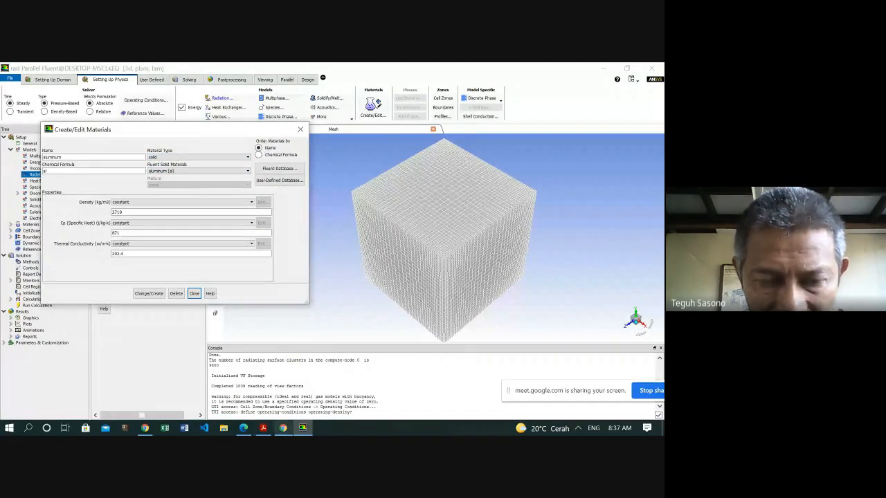
- Read the guide's instructions for defining the insulation material and the start of section 7.4.6 Operating Conditions
{"action": "mouse_move", "coordinate": [263, 427]}
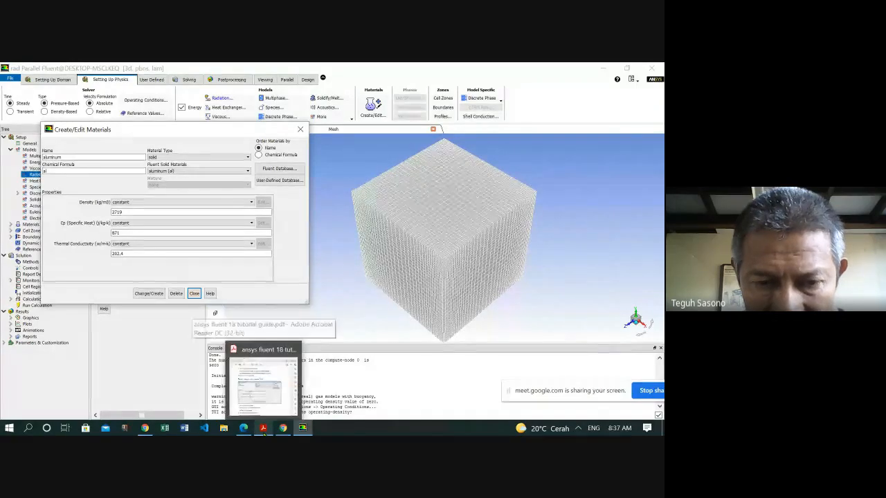
{"action": "left_click", "coordinate": [263, 374]}
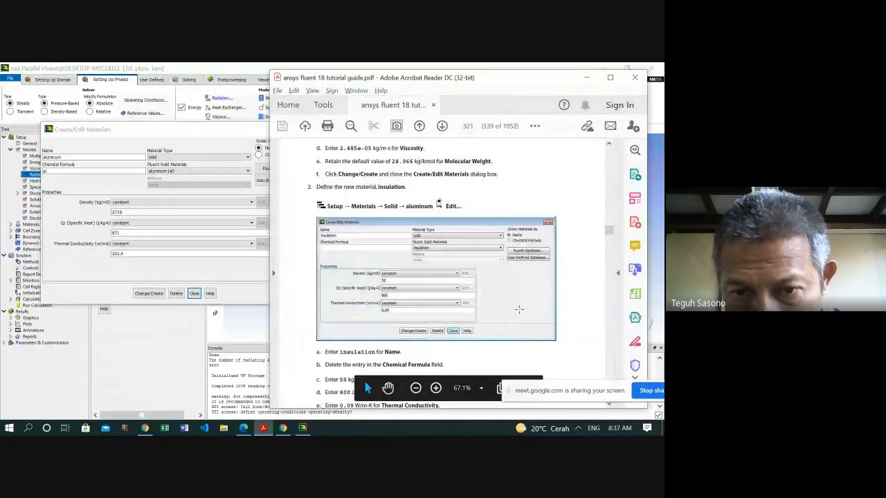
{"action": "scroll", "coordinate": [509, 297], "scroll_direction": "down", "scroll_amount": 2}
{"action": "scroll", "coordinate": [511, 299], "scroll_direction": "down", "scroll_amount": 4}
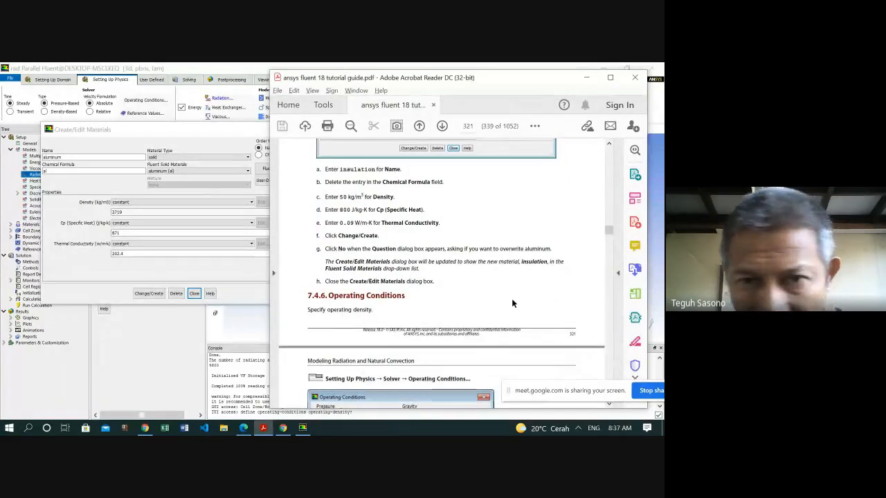
{"action": "scroll", "coordinate": [508, 302], "scroll_direction": "down", "scroll_amount": 2}
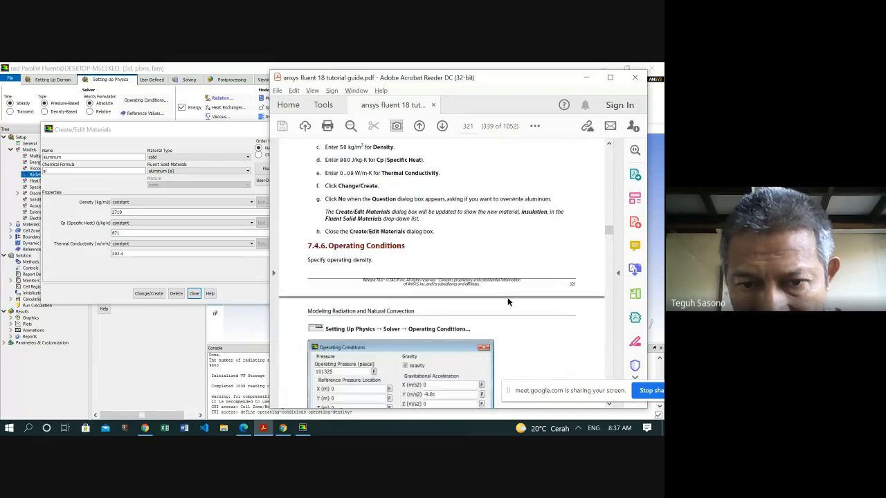
{"action": "scroll", "coordinate": [508, 302], "scroll_direction": "down", "scroll_amount": 1}
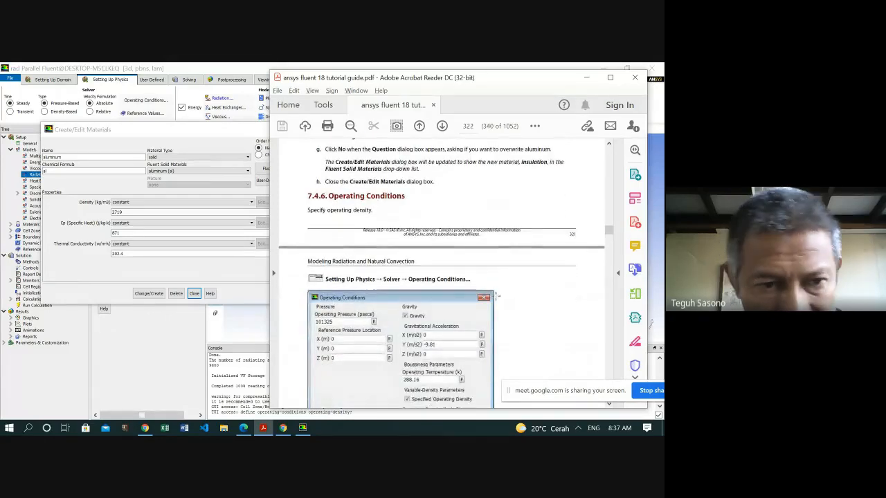
{"action": "left_click", "coordinate": [154, 296]}
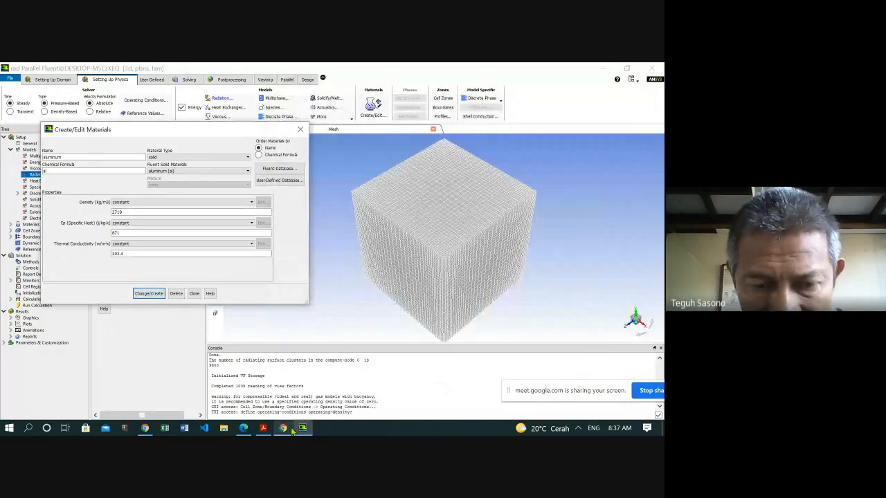
{"action": "left_click", "coordinate": [263, 428]}
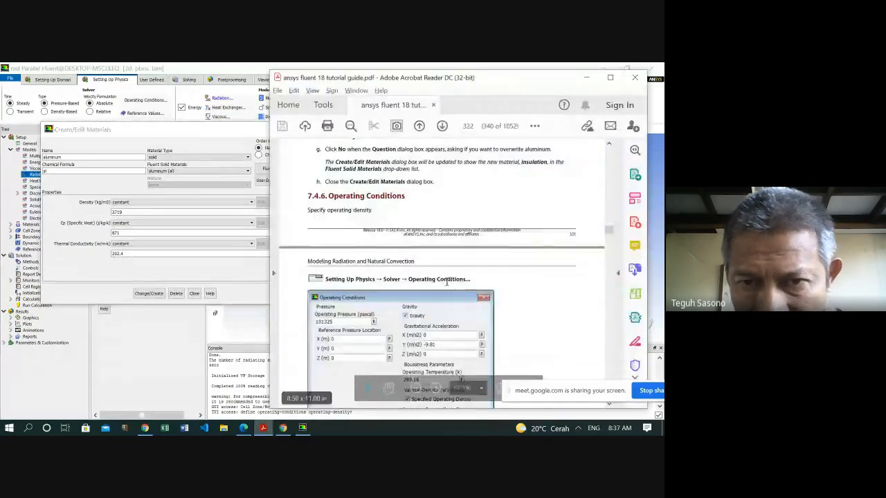
{"action": "scroll", "coordinate": [429, 256], "scroll_direction": "up", "scroll_amount": 2}
{"action": "scroll", "coordinate": [429, 256], "scroll_direction": "up", "scroll_amount": 5}
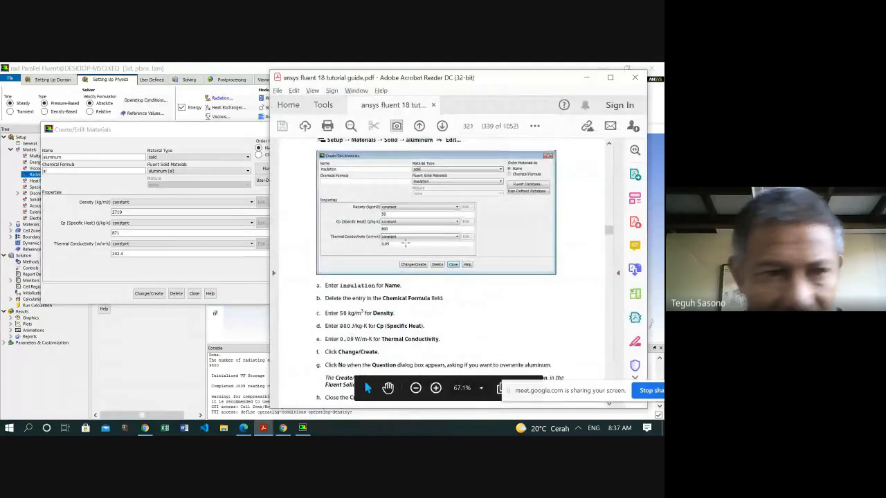
- Rename the solid material as insulation and clear its chemical formula
{"action": "left_click", "coordinate": [63, 157]}
{"action": "double_click", "coordinate": [64, 156]}
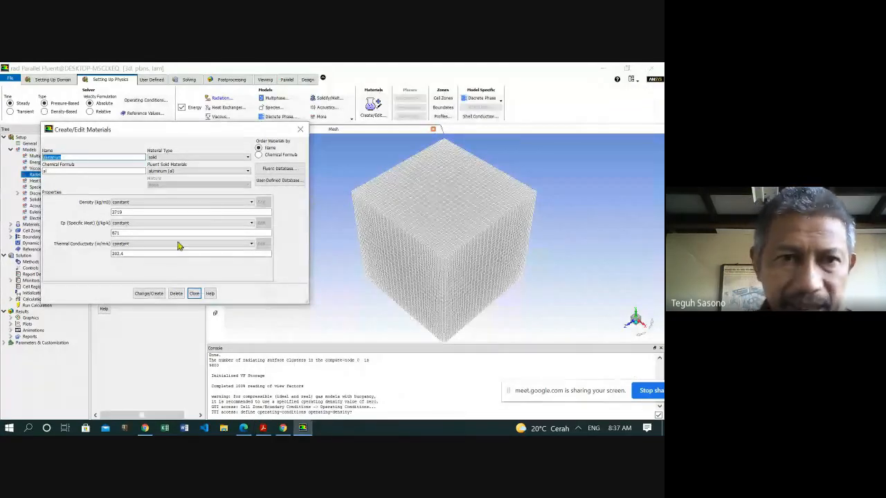
{"action": "type", "text": "insulation"}
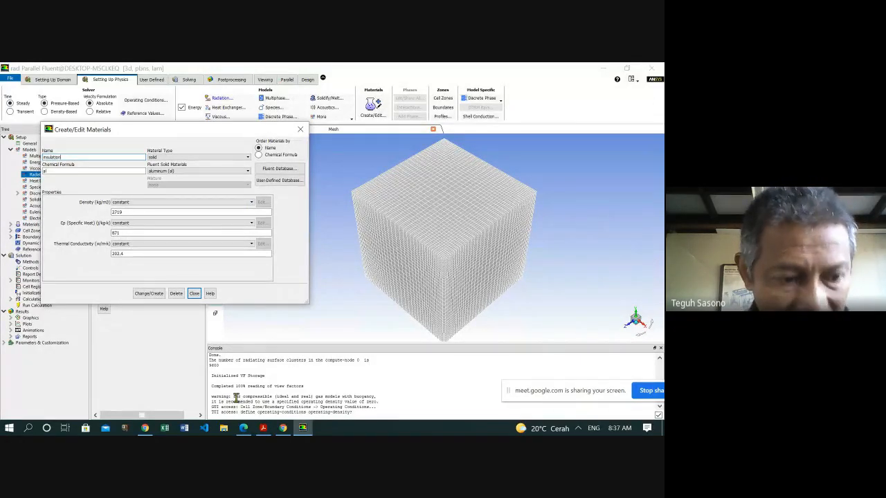
{"action": "key", "text": "Tab"}
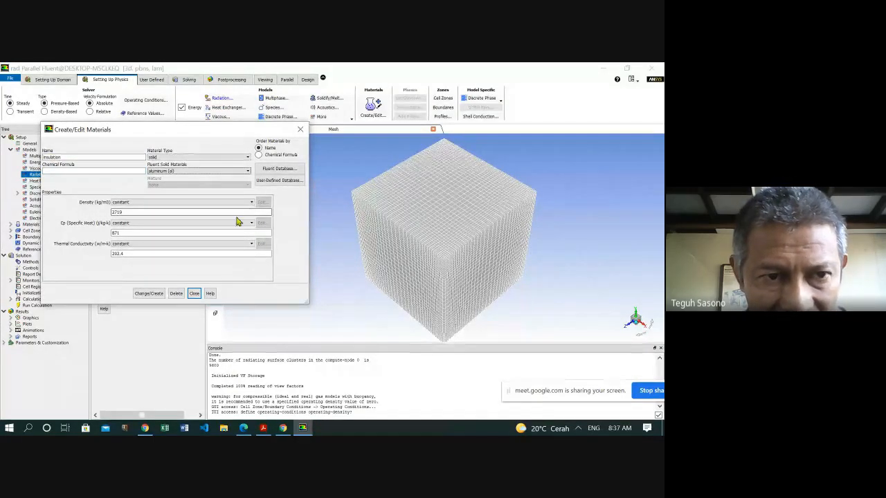
- Check the guide's insulation properties and set the density of insulation to 50 kg/m3
{"action": "key", "text": "alt+Tab"}
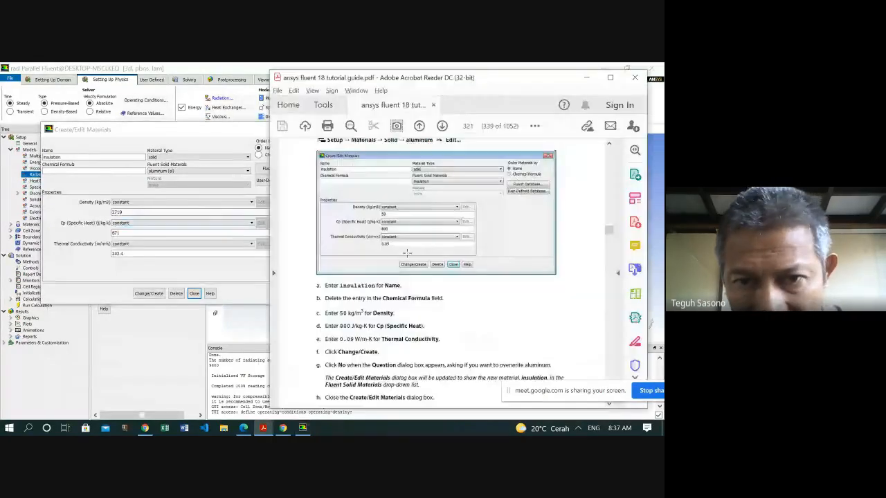
{"action": "key", "text": "alt+Tab"}
{"action": "double_click", "coordinate": [117, 212]}
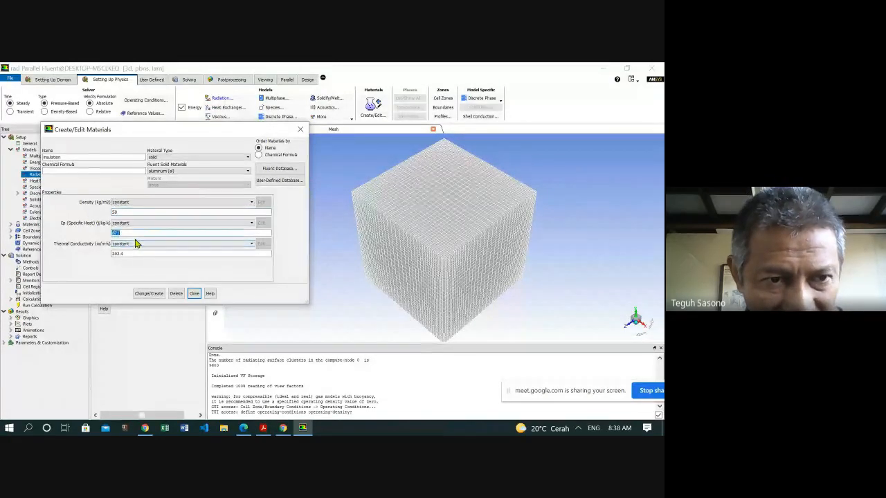
- Set the insulation's specific heat to 800 J/kg-K and its thermal conductivity to 0.09 W/m-K, following the guide's values
{"action": "key", "text": "alt+Tab"}
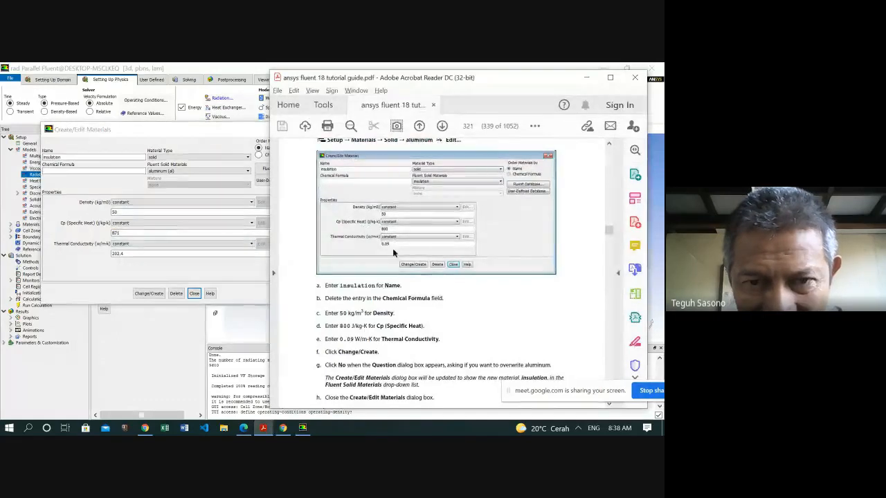
{"action": "key", "text": "alt+Tab"}
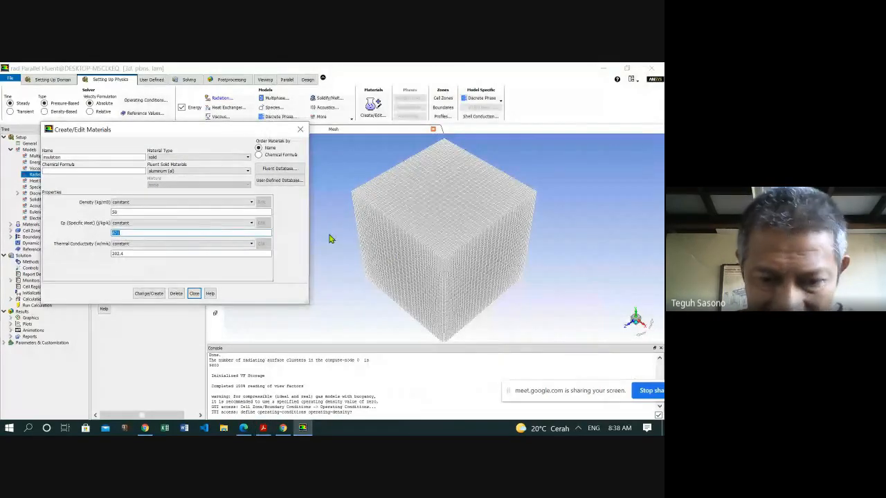
{"action": "key", "text": "Tab"}
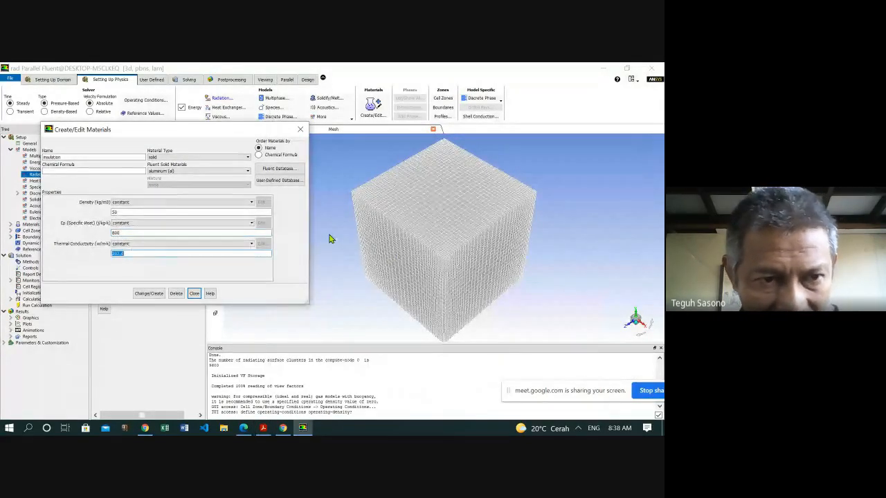
{"action": "key", "text": "alt+Tab"}
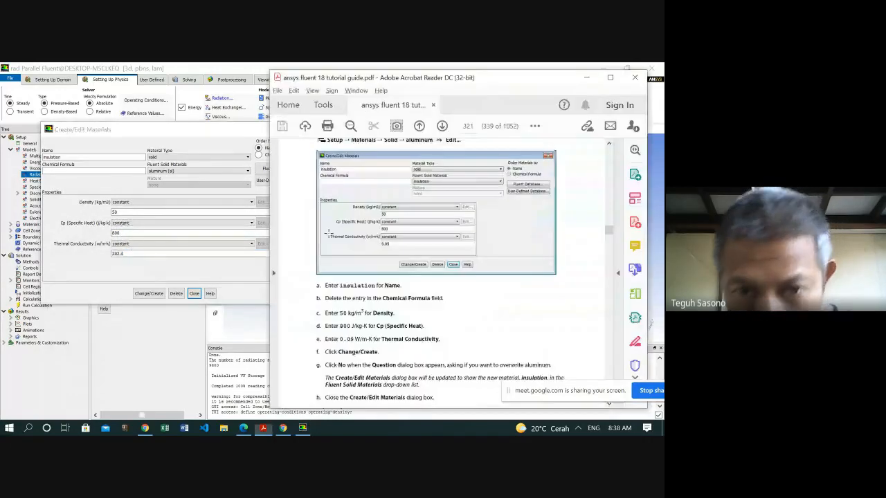
{"action": "key", "text": "alt+Tab"}
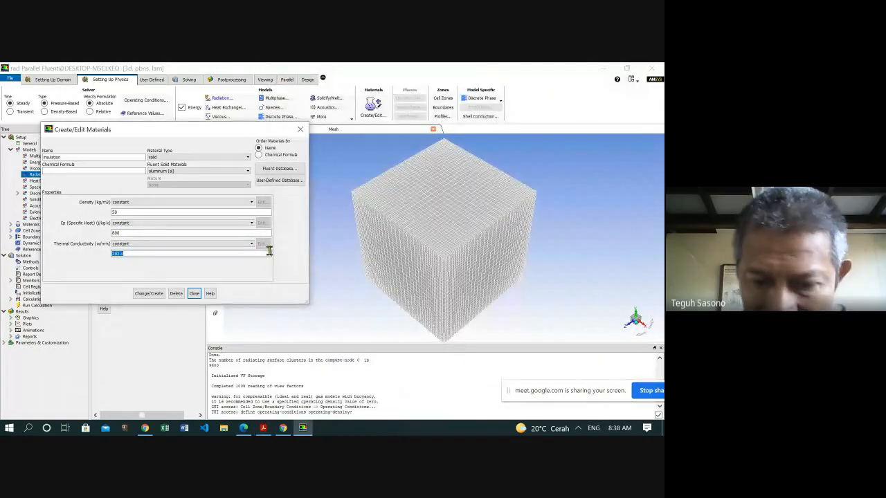
{"action": "type", "text": "0.09"}
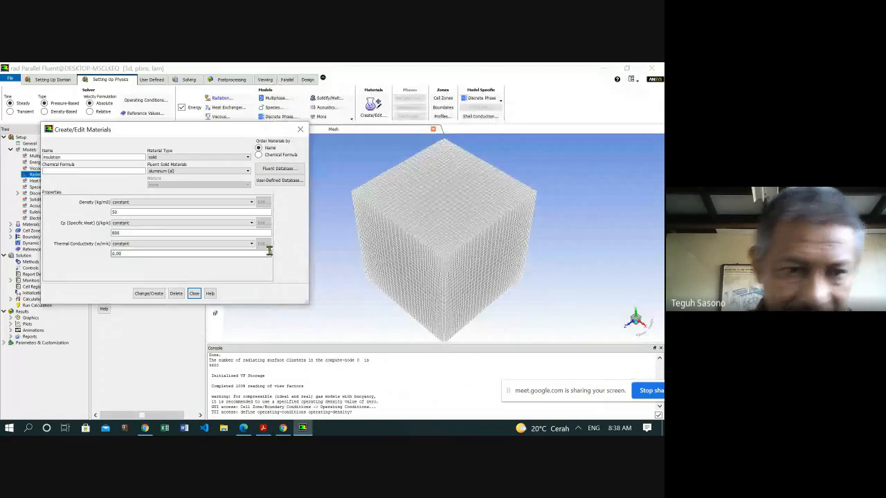
- Create the insulation material without overwriting aluminum, check the guide's remaining instructions and close the material editor
{"action": "left_click", "coordinate": [147, 295]}
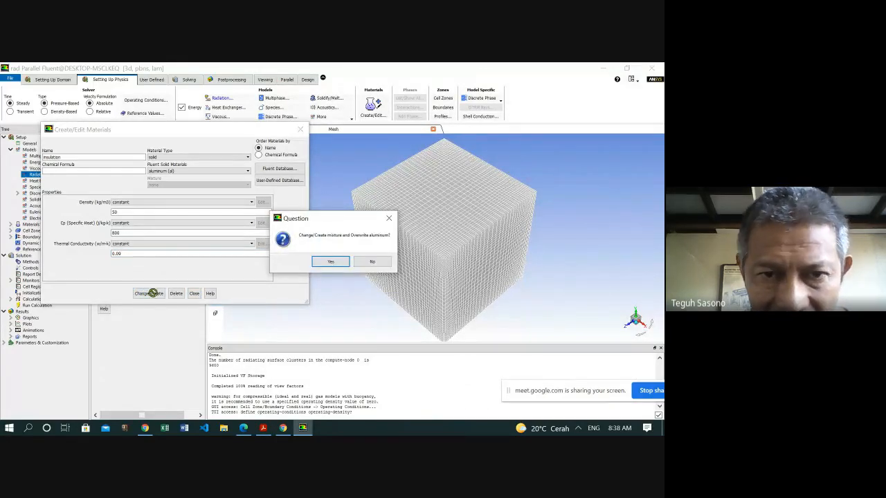
{"action": "left_click", "coordinate": [372, 262]}
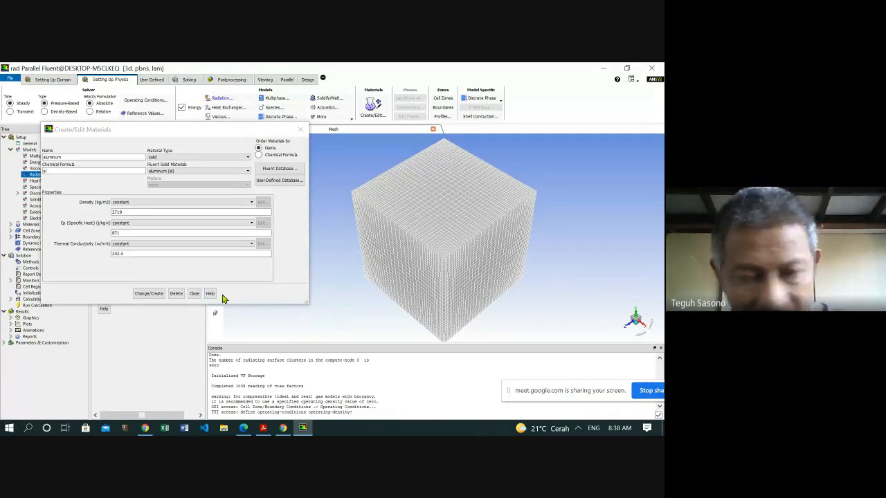
{"action": "key", "text": "alt+Tab"}
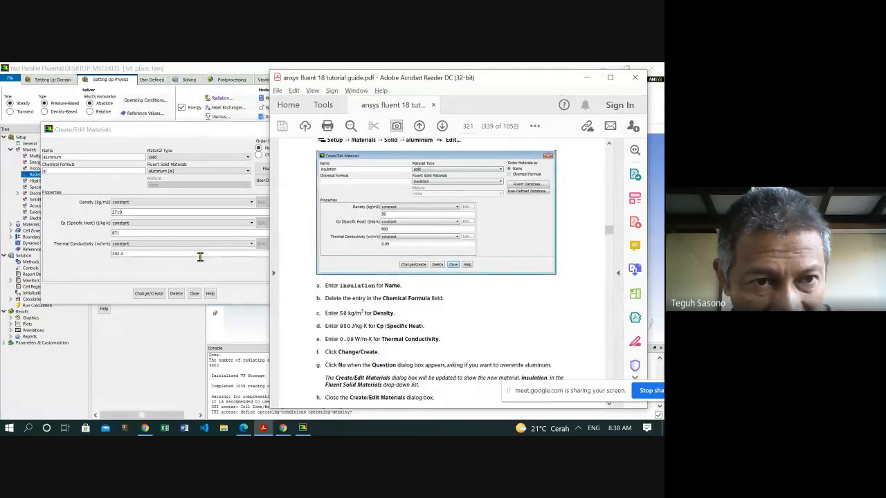
{"action": "left_click", "coordinate": [114, 157]}
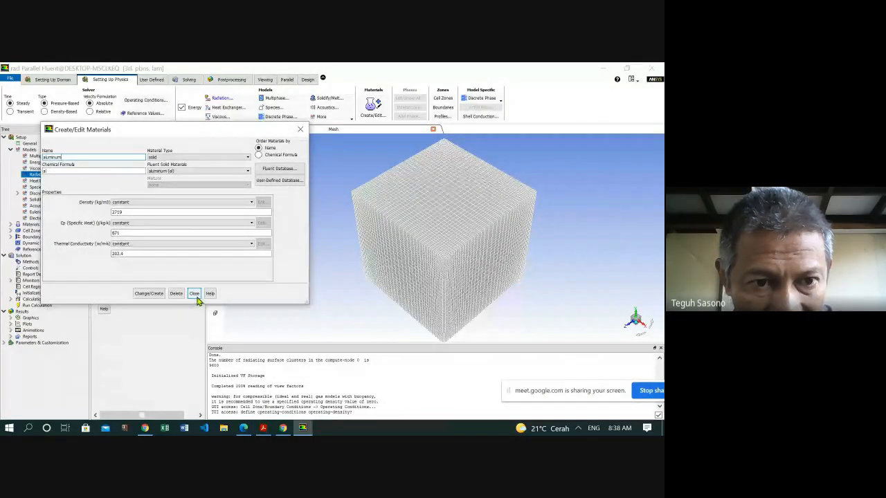
{"action": "left_click", "coordinate": [194, 293]}
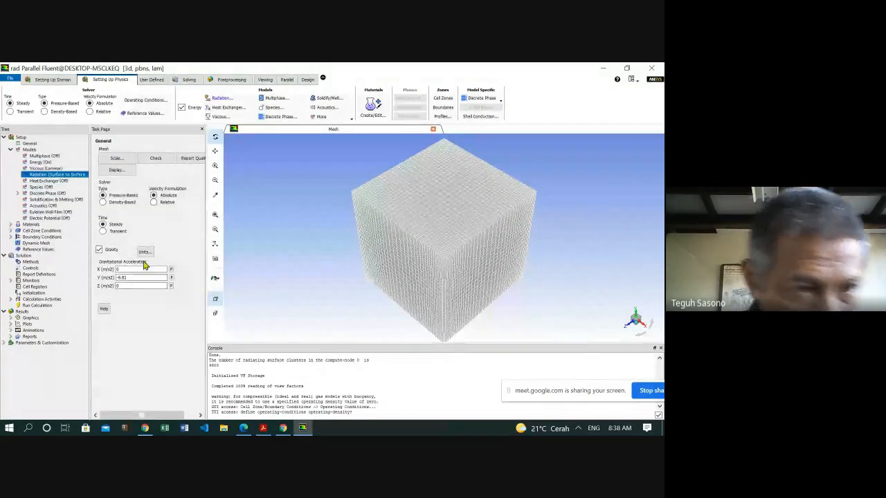
- Inspect the new insulation entry among the solid materials and compare its properties with the guide
{"action": "left_click", "coordinate": [12, 225]}
{"action": "left_click", "coordinate": [21, 237]}
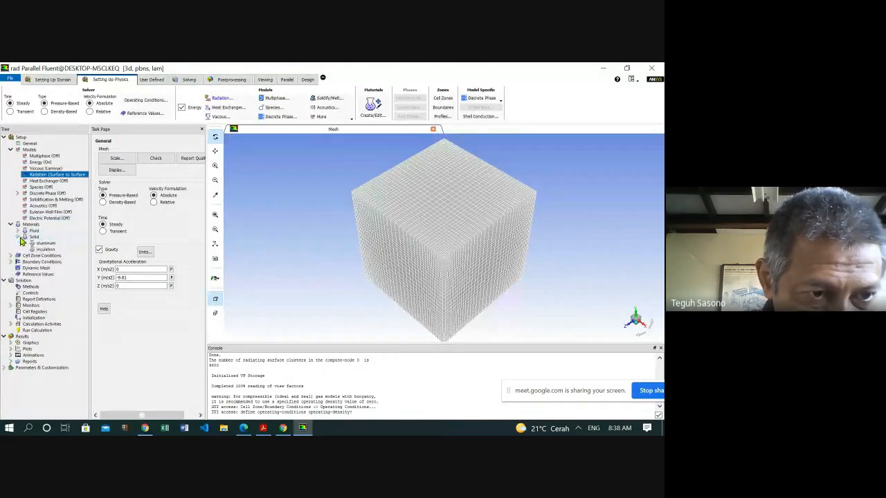
{"action": "left_click", "coordinate": [47, 250]}
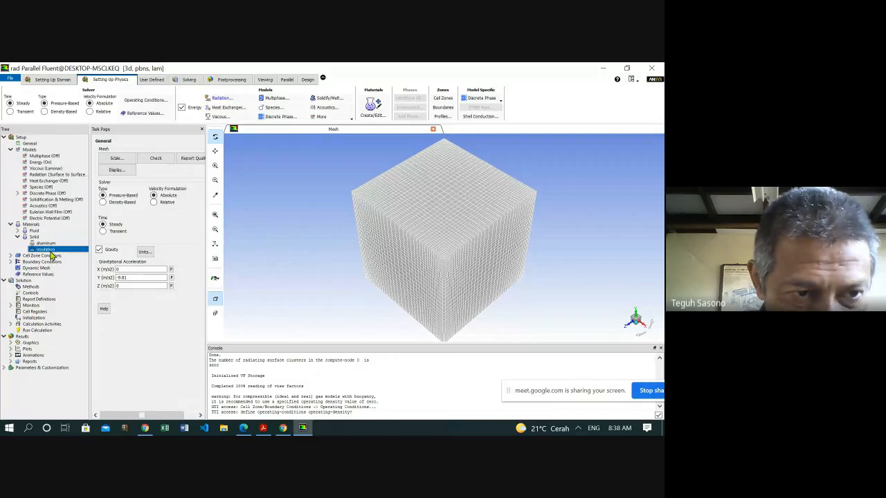
{"action": "double_click", "coordinate": [49, 252]}
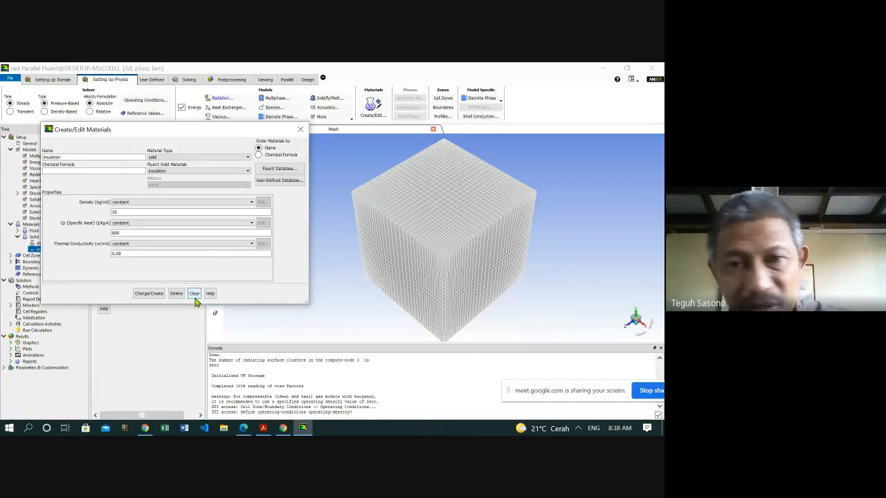
{"action": "key", "text": "alt+Tab"}
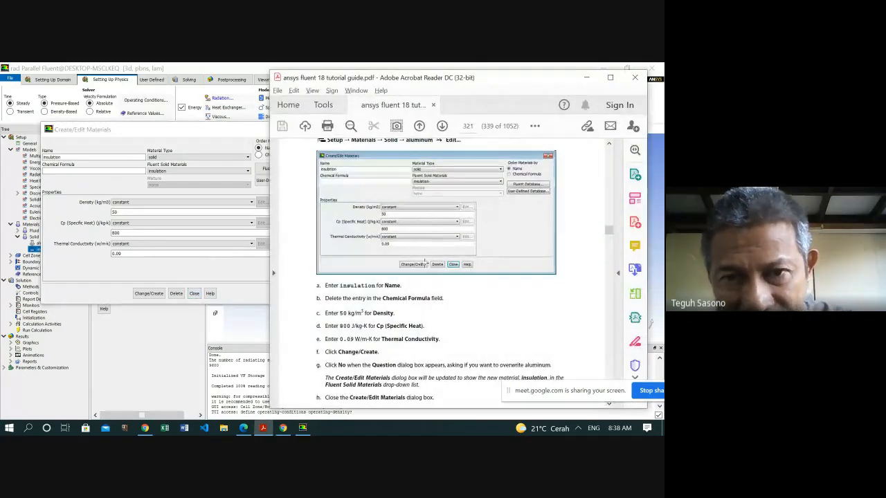
{"action": "key", "text": "alt+Tab"}
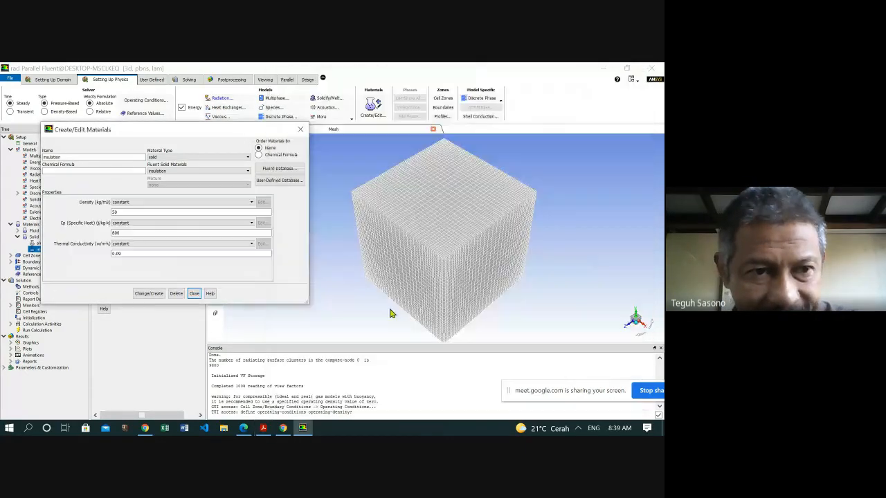
{"action": "left_click", "coordinate": [196, 294]}
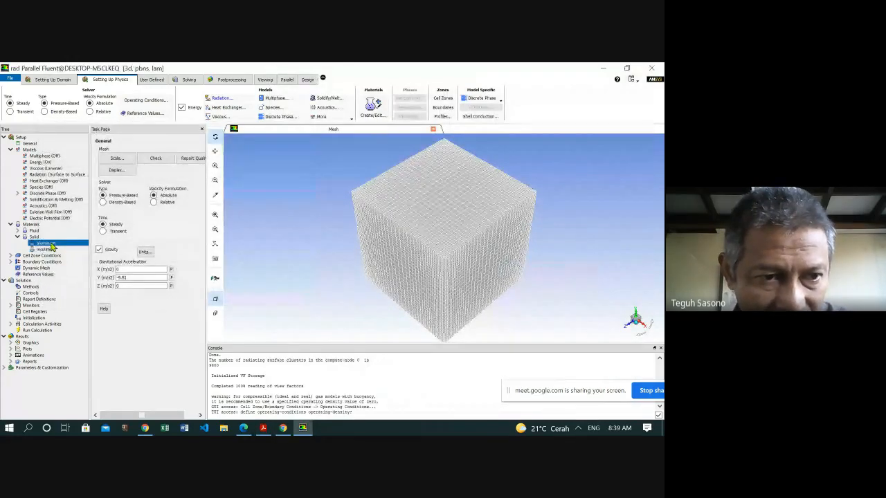
- Review the stored properties of the solid aluminum and the fluid air
{"action": "double_click", "coordinate": [52, 246]}
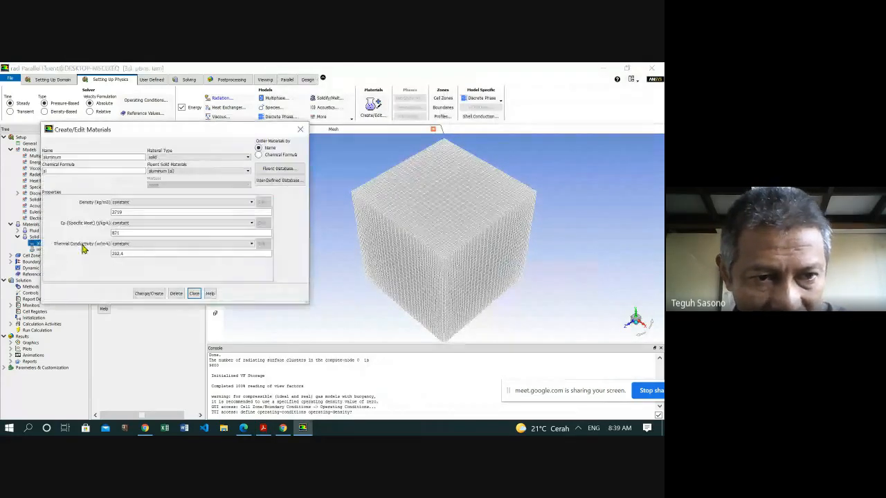
{"action": "left_click", "coordinate": [194, 293]}
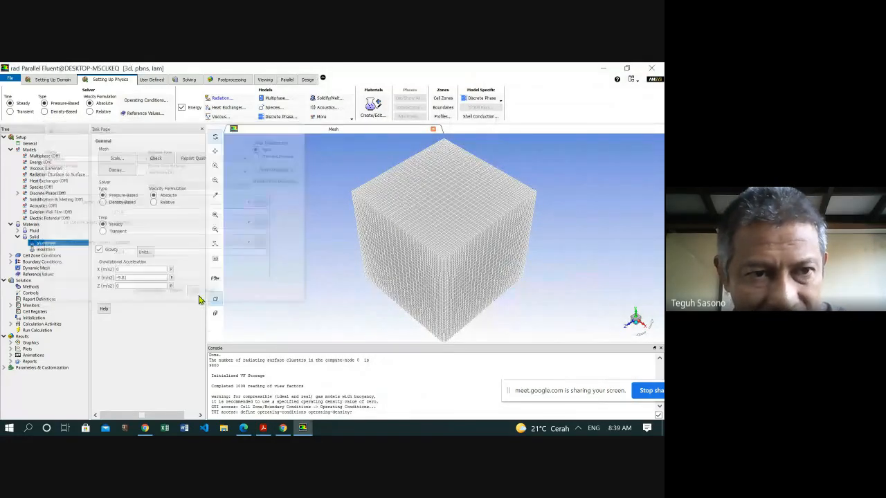
{"action": "left_click", "coordinate": [18, 230]}
{"action": "left_click", "coordinate": [36, 237]}
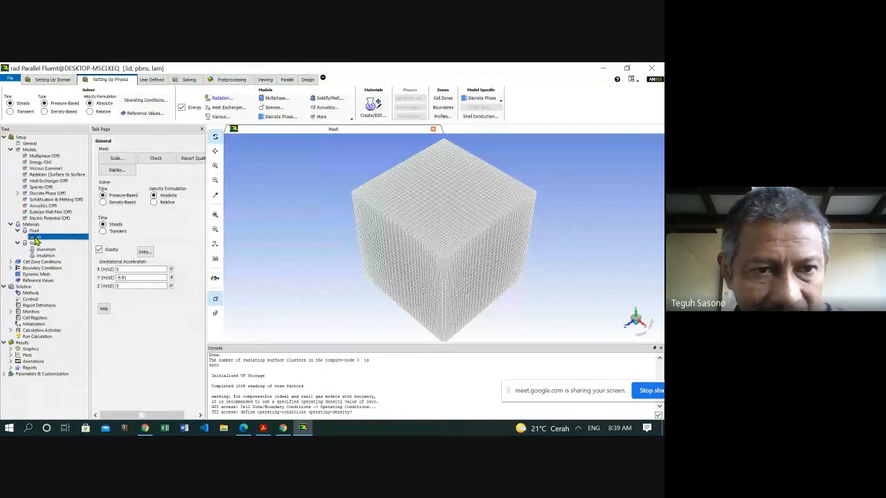
{"action": "double_click", "coordinate": [34, 239]}
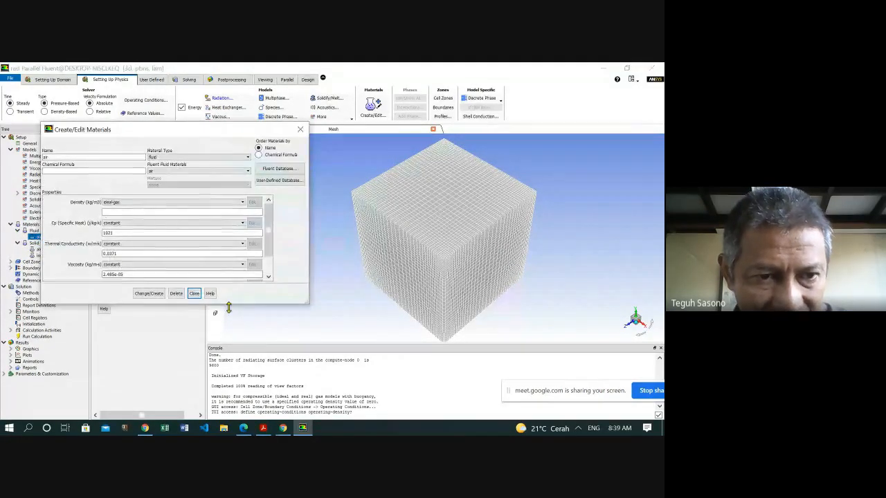
{"action": "left_click", "coordinate": [194, 294]}
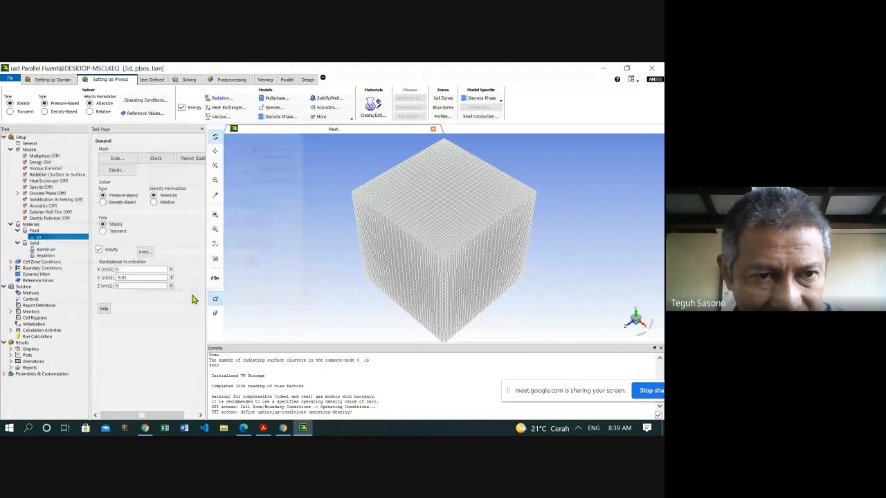
- Reopen air's properties and compare them with the guide's density, specific heat, conductivity and viscosity instructions
{"action": "double_click", "coordinate": [43, 240]}
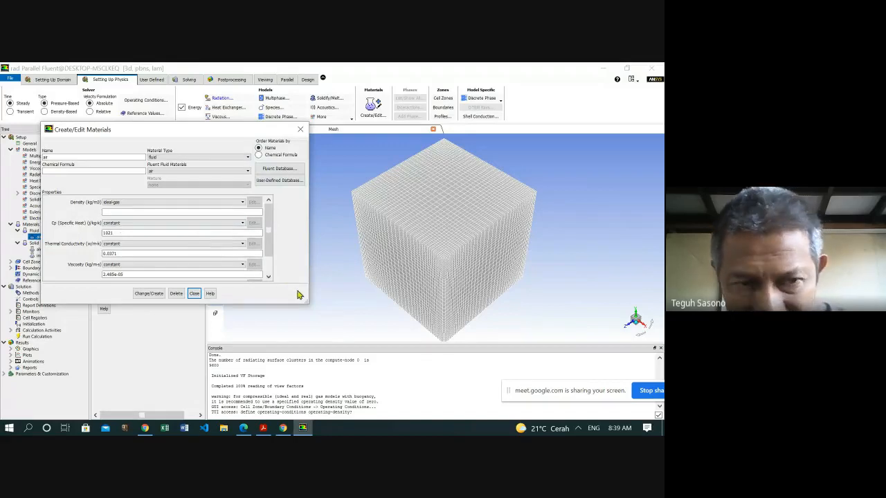
{"action": "key", "text": "alt+Tab"}
{"action": "scroll", "coordinate": [473, 226], "scroll_direction": "up", "scroll_amount": 5}
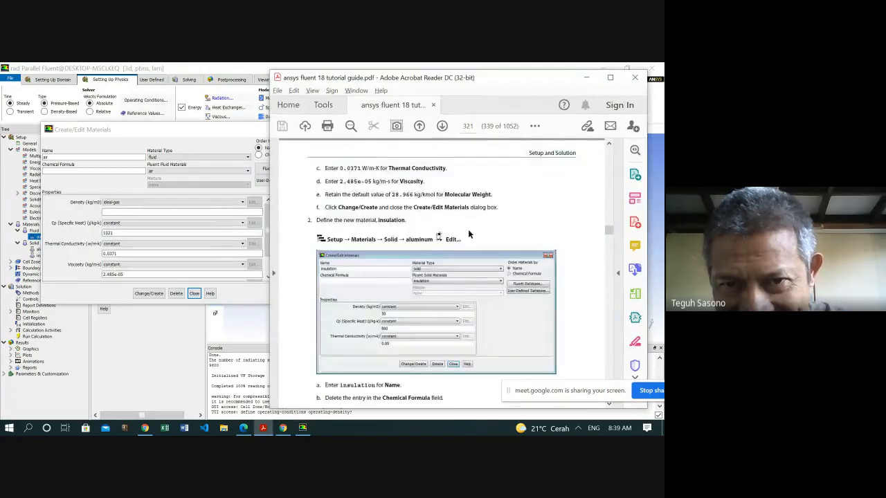
{"action": "scroll", "coordinate": [470, 223], "scroll_direction": "down", "scroll_amount": 2}
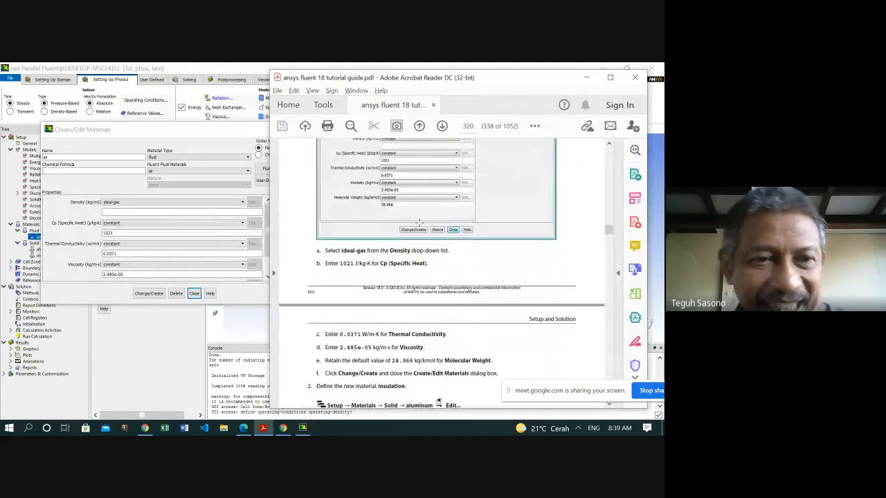
{"action": "left_click", "coordinate": [194, 294]}
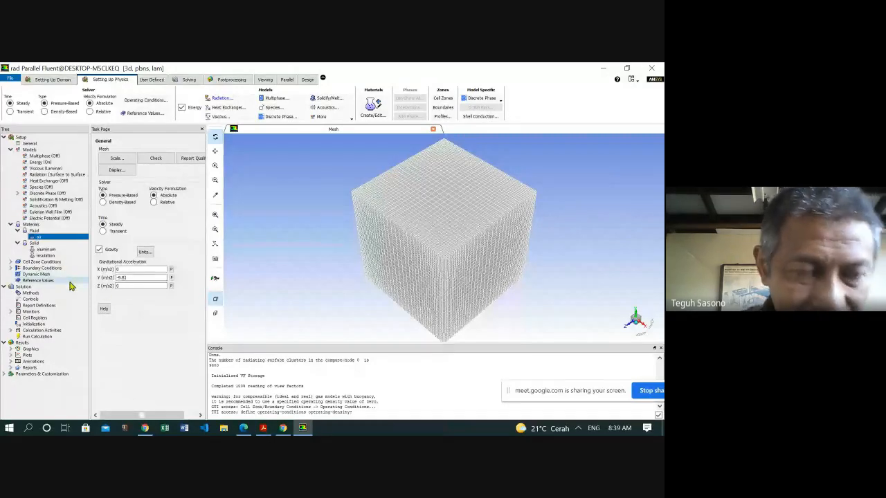
- Read the guide's section 7.4.6 Operating Conditions for how to specify the operating density
{"action": "left_click", "coordinate": [261, 431]}
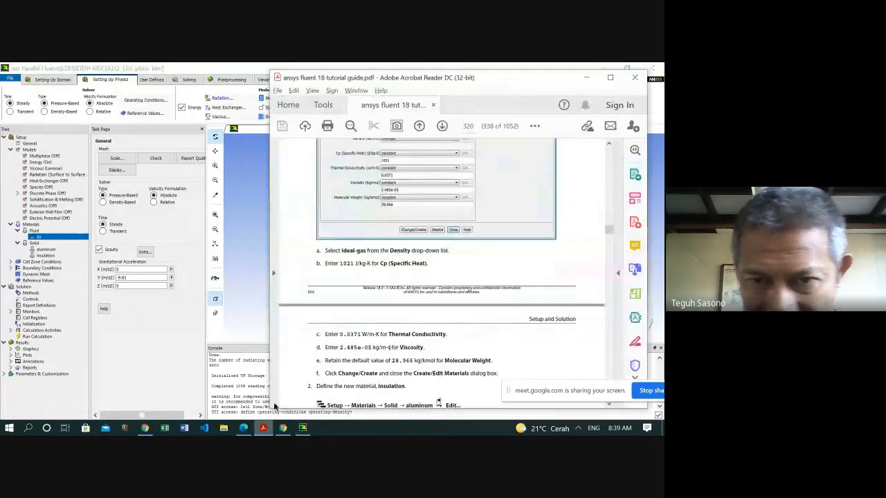
{"action": "scroll", "coordinate": [443, 270], "scroll_direction": "down", "scroll_amount": 6}
{"action": "scroll", "coordinate": [443, 221], "scroll_direction": "down", "scroll_amount": 5}
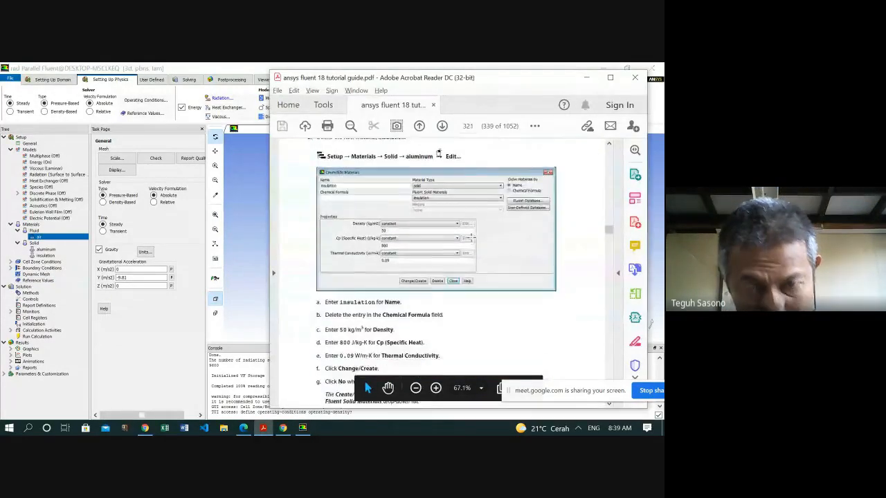
{"action": "scroll", "coordinate": [450, 252], "scroll_direction": "down", "scroll_amount": 2}
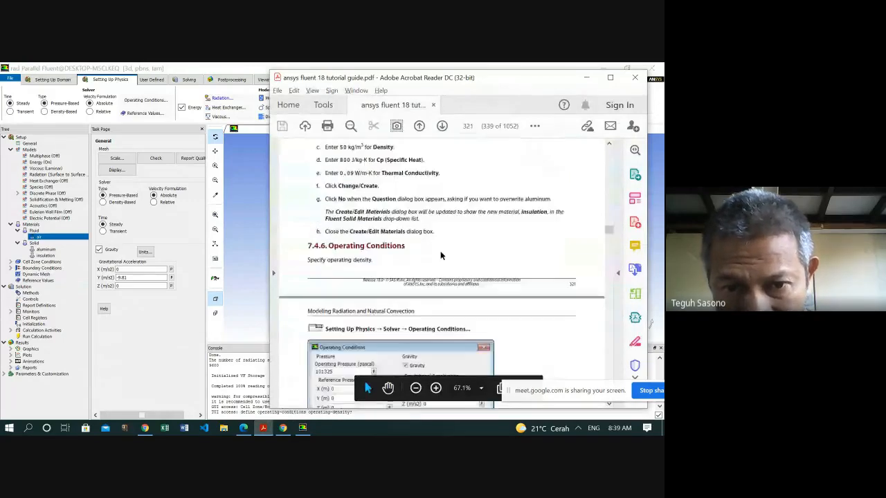
{"action": "scroll", "coordinate": [420, 254], "scroll_direction": "down", "scroll_amount": 3}
{"action": "scroll", "coordinate": [420, 187], "scroll_direction": "down", "scroll_amount": 1}
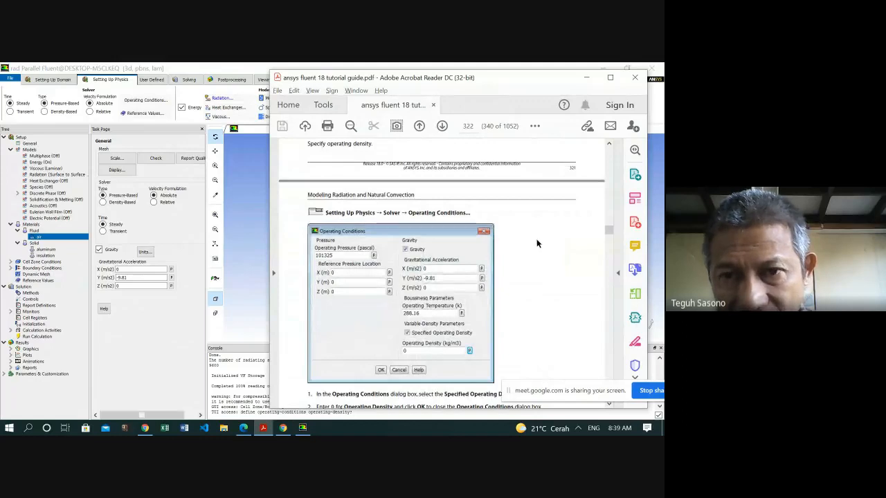
{"action": "scroll", "coordinate": [524, 236], "scroll_direction": "up", "scroll_amount": 1}
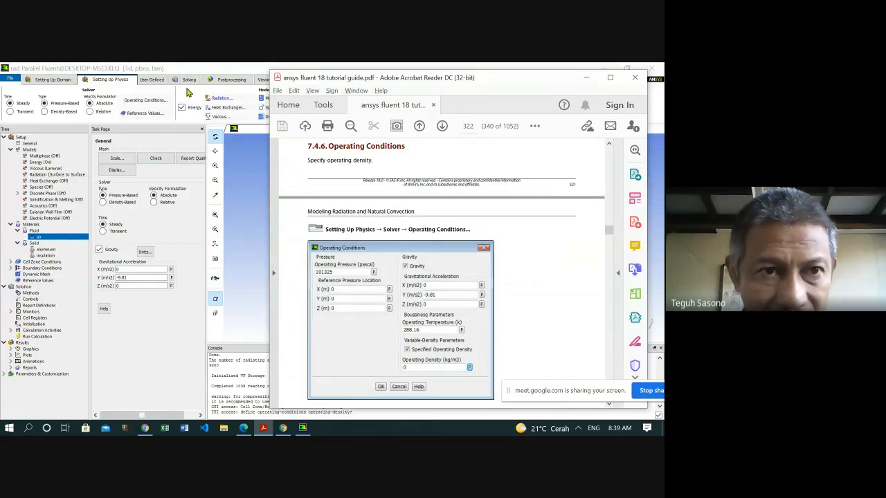
- Enable the specified operating density in the operating conditions and set it to 0 kg/m3
{"action": "left_click", "coordinate": [156, 104]}
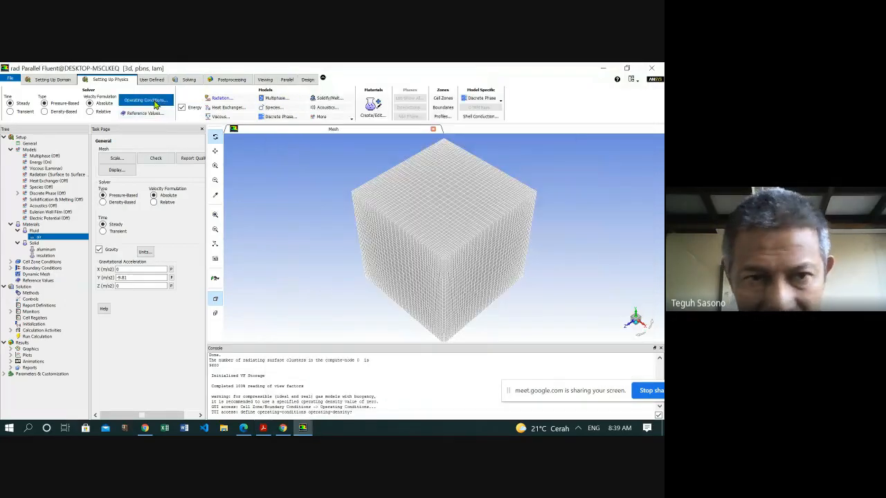
{"action": "left_click_drag", "start_coordinate": [195, 241], "coordinate": [143, 242]}
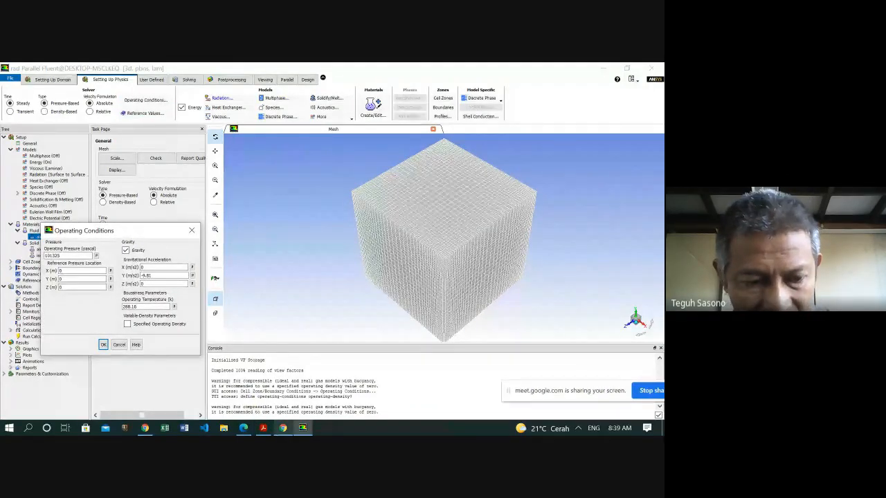
{"action": "key", "text": "alt+Tab"}
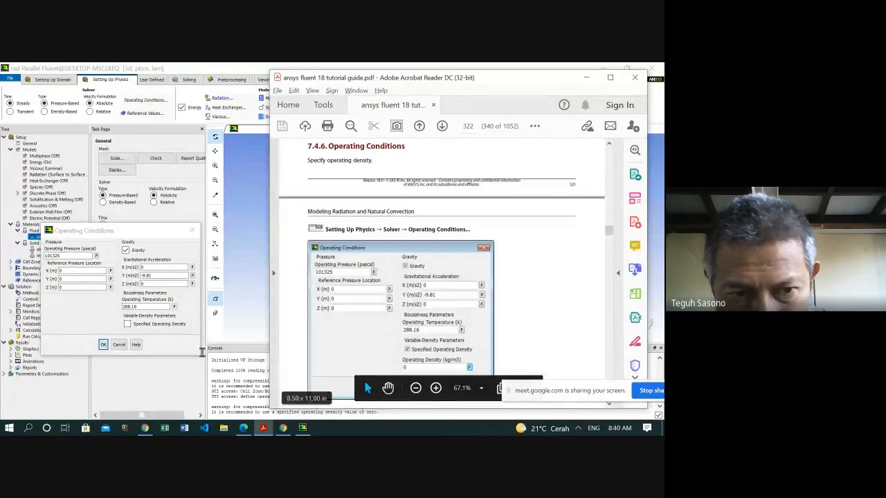
{"action": "left_click", "coordinate": [128, 324]}
{"action": "left_click", "coordinate": [263, 428]}
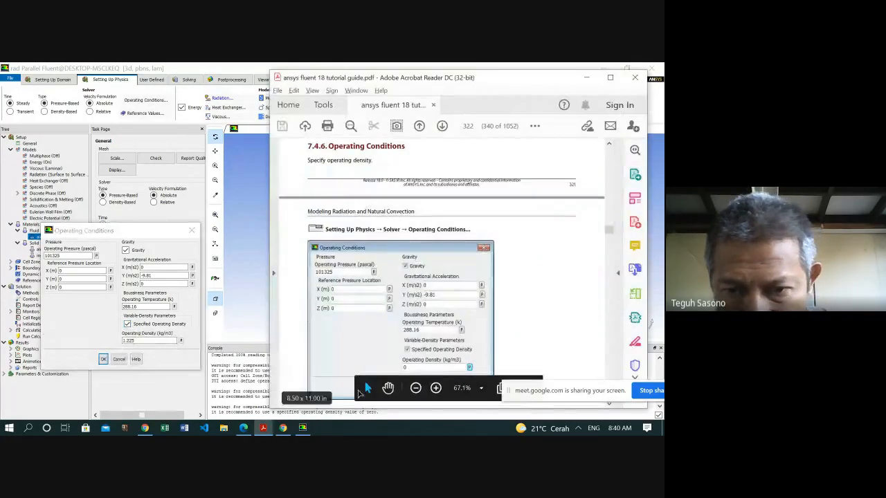
{"action": "left_click_drag", "start_coordinate": [142, 341], "coordinate": [117, 348]}
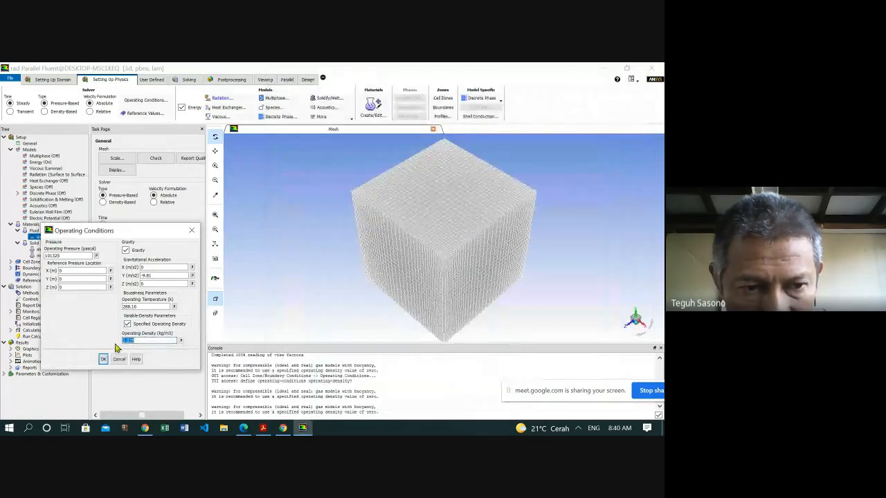
{"action": "type", "text": "0"}
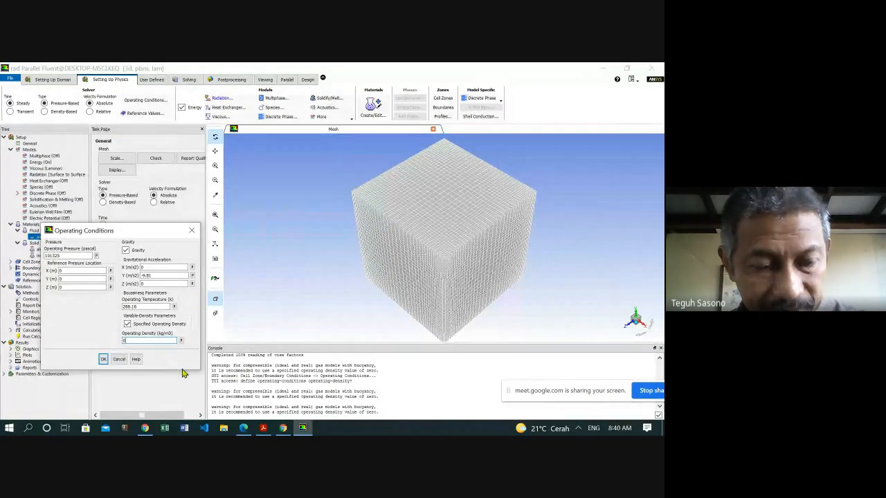
{"action": "key", "text": "alt+Tab"}
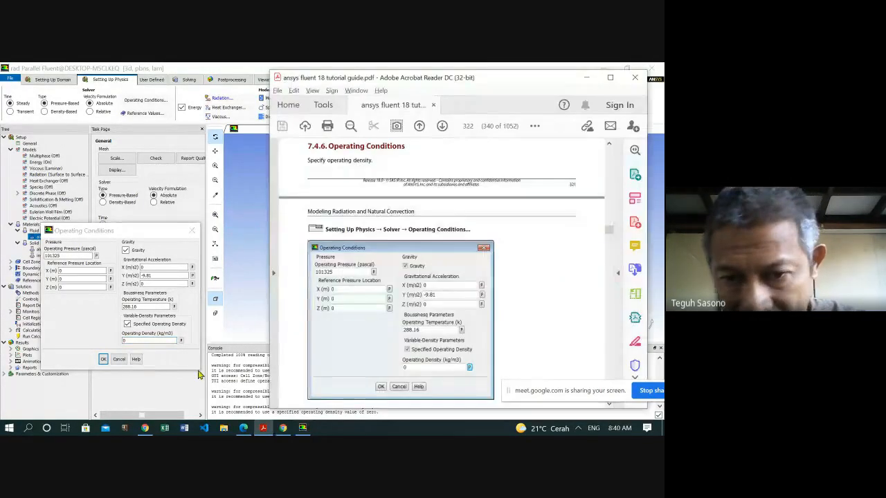
{"action": "left_click", "coordinate": [102, 361]}
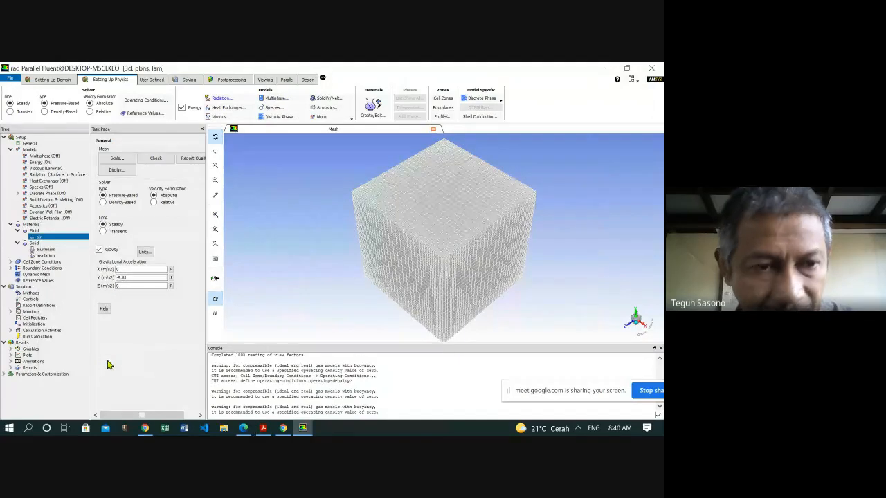
- Following the guide's section 7.4.7 Boundary Conditions, open the settings of the front wall w-high-x for editing
{"action": "left_click", "coordinate": [263, 428]}
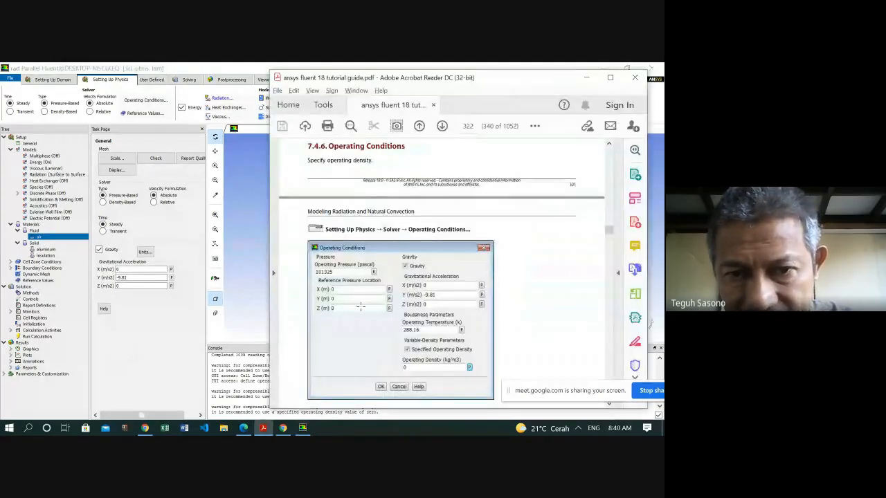
{"action": "scroll", "coordinate": [415, 300], "scroll_direction": "down", "scroll_amount": 4}
{"action": "scroll", "coordinate": [415, 299], "scroll_direction": "down", "scroll_amount": 1}
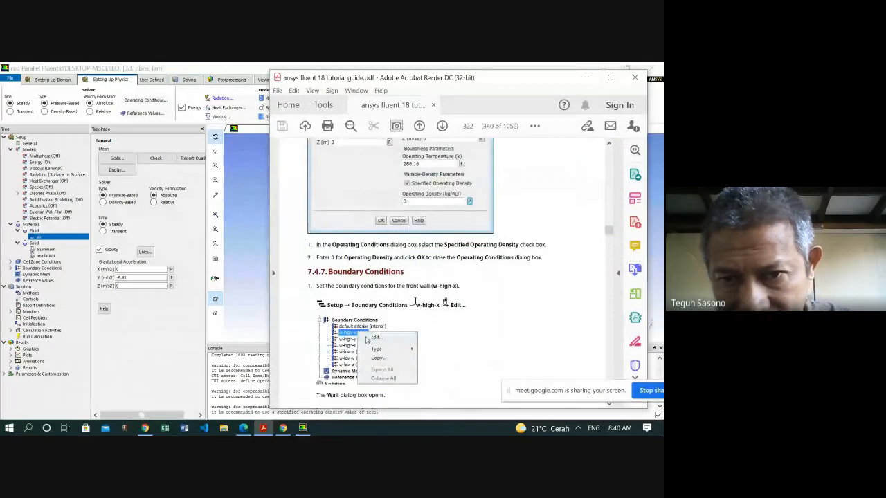
{"action": "scroll", "coordinate": [416, 295], "scroll_direction": "down", "scroll_amount": 2}
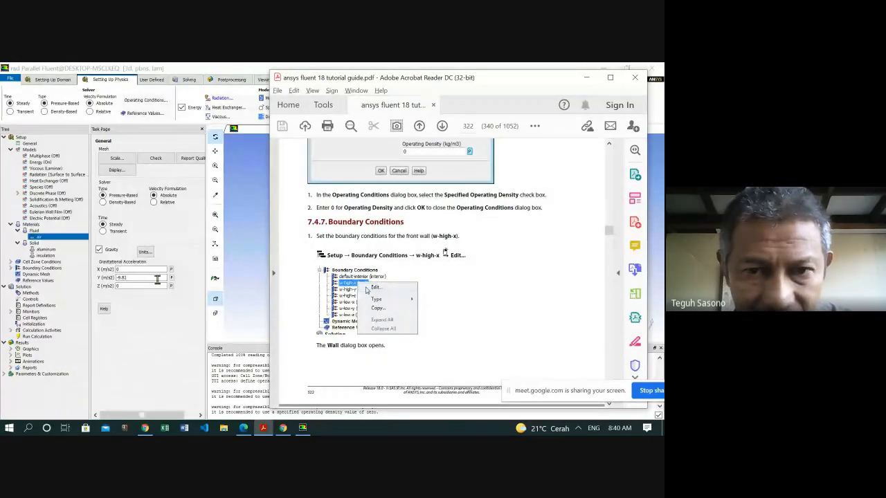
{"action": "left_click", "coordinate": [10, 271]}
{"action": "key", "text": "alt+Tab"}
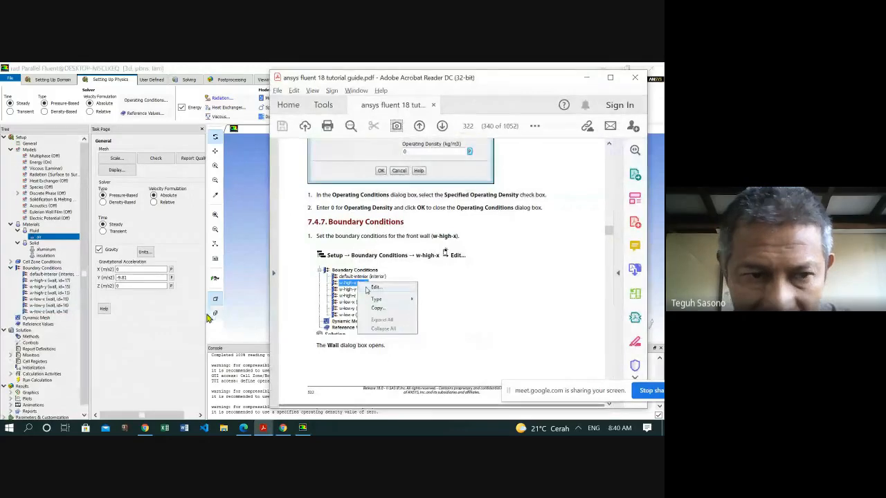
{"action": "right_click", "coordinate": [48, 283]}
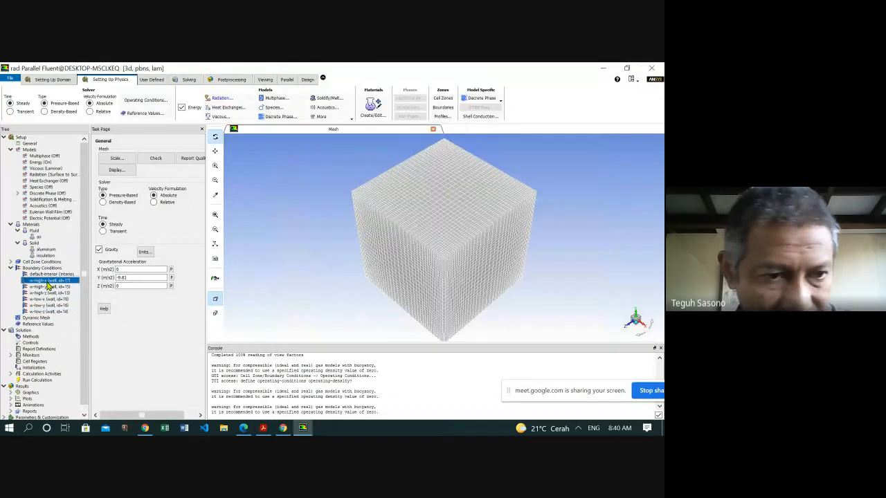
{"action": "left_click", "coordinate": [60, 290]}
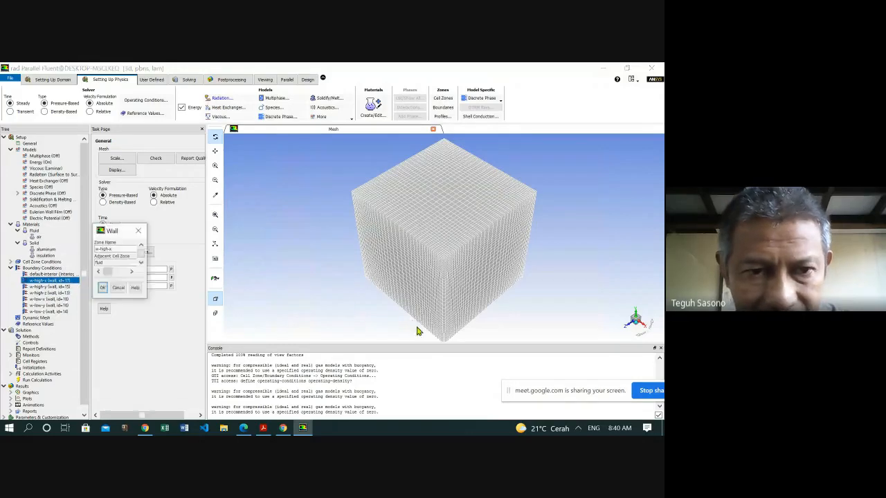
{"action": "left_click_drag", "start_coordinate": [245, 234], "coordinate": [200, 237]}
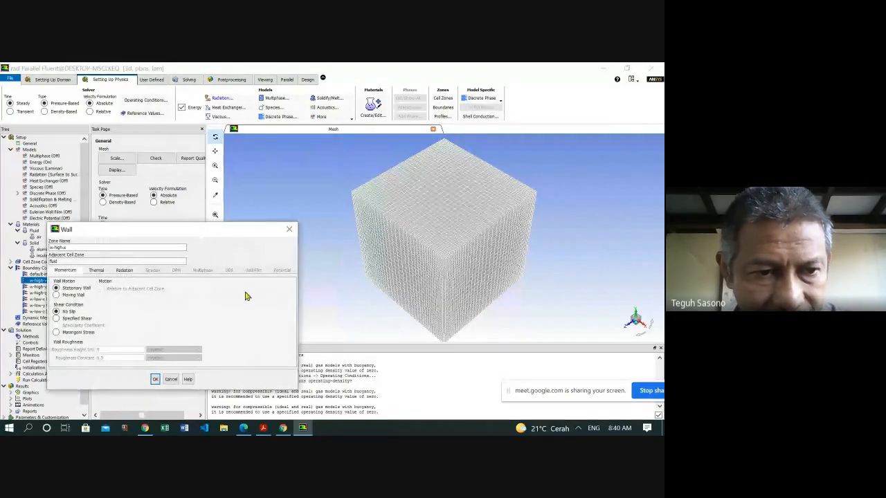
- Check the guide's wall settings and set the thermal condition of w-high-x to Mixed
{"action": "key", "text": "alt+Tab"}
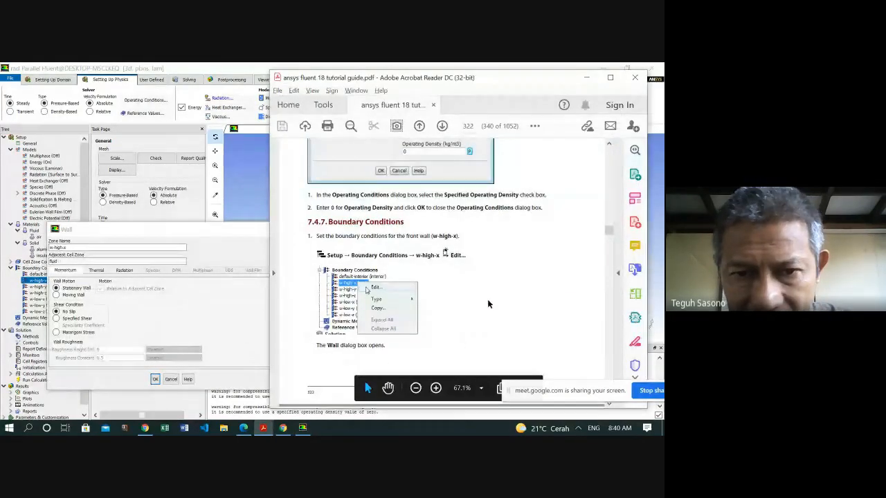
{"action": "scroll", "coordinate": [488, 299], "scroll_direction": "down", "scroll_amount": 4}
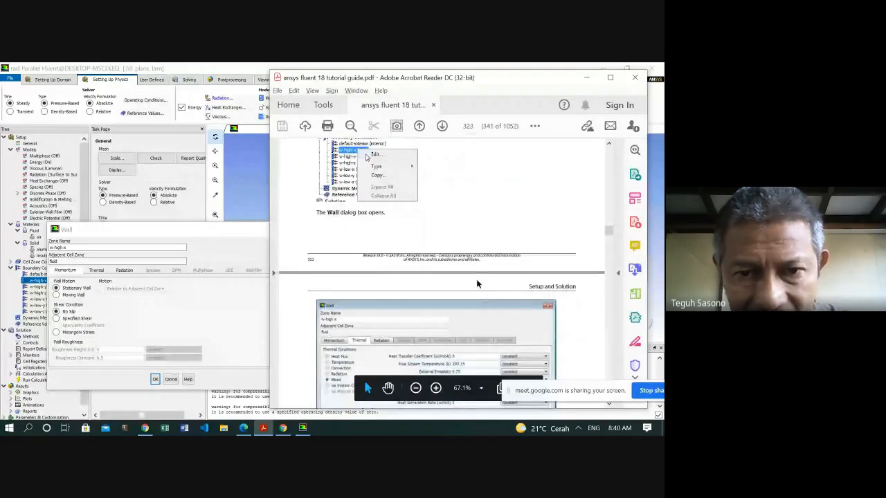
{"action": "scroll", "coordinate": [476, 284], "scroll_direction": "down", "scroll_amount": 3}
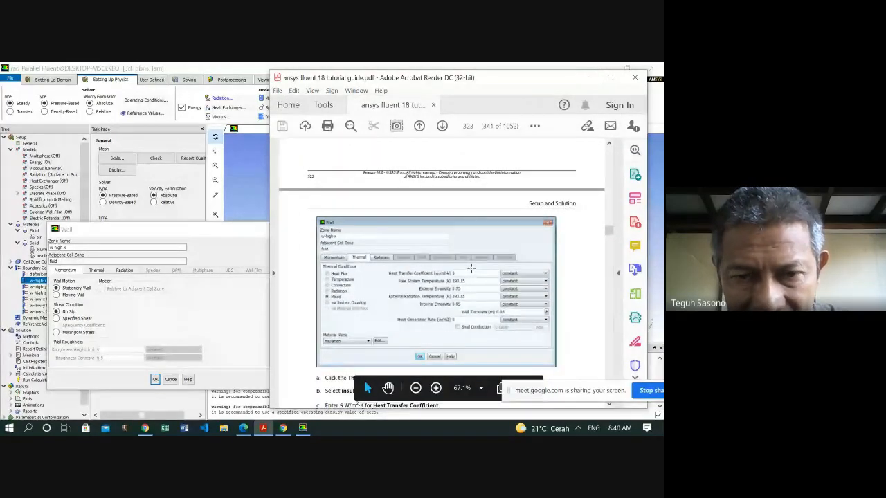
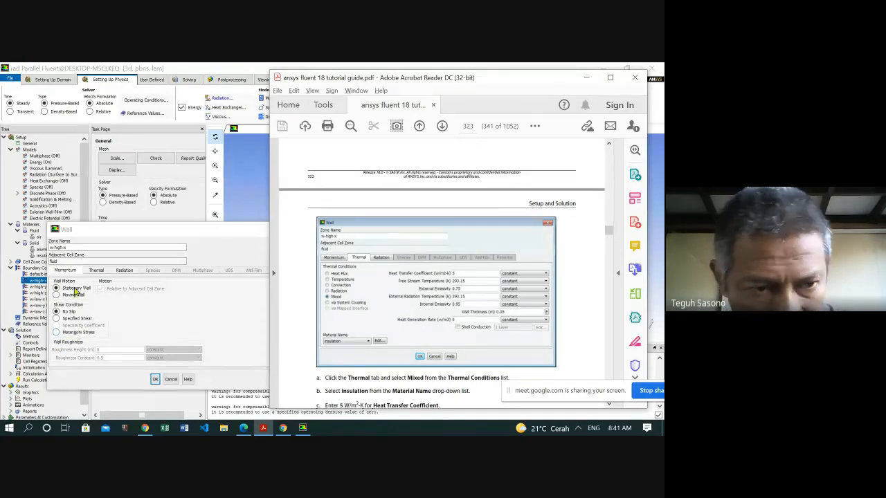
{"action": "left_click", "coordinate": [97, 271]}
{"action": "left_click", "coordinate": [59, 317]}
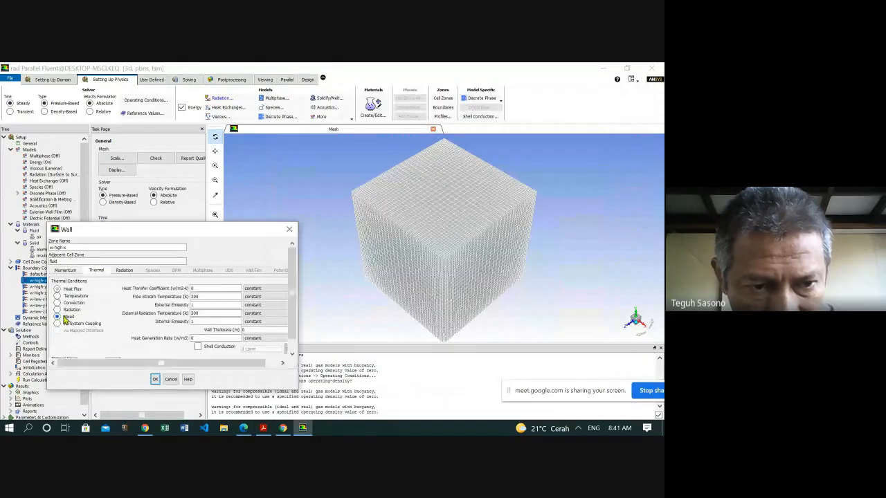
- Set the heat transfer coefficient of w-high-x to 5 W/m2-K and its free stream temperature to 293.15 K
{"action": "key", "text": "alt+Tab"}
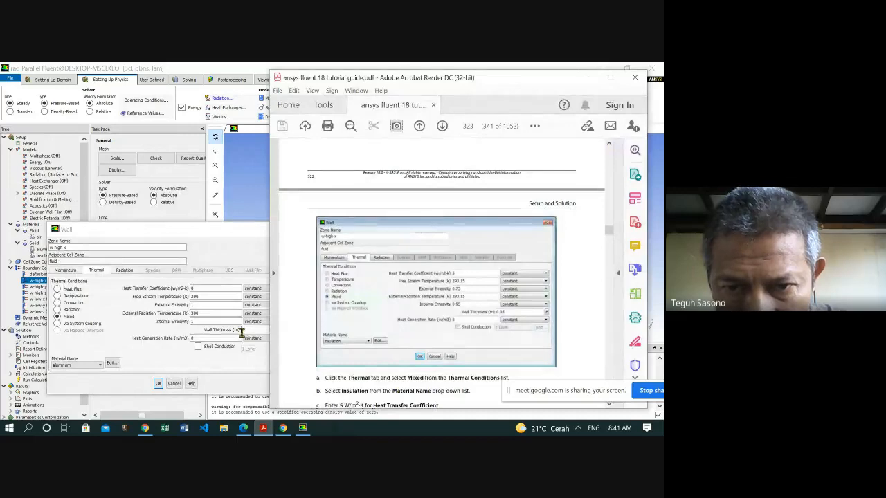
{"action": "left_click", "coordinate": [198, 289]}
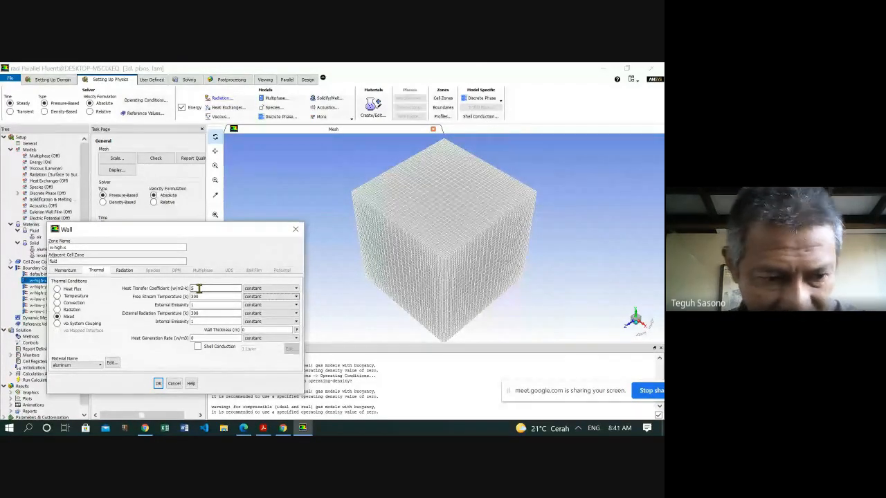
{"action": "key", "text": "Tab"}
{"action": "type", "text": "29"}
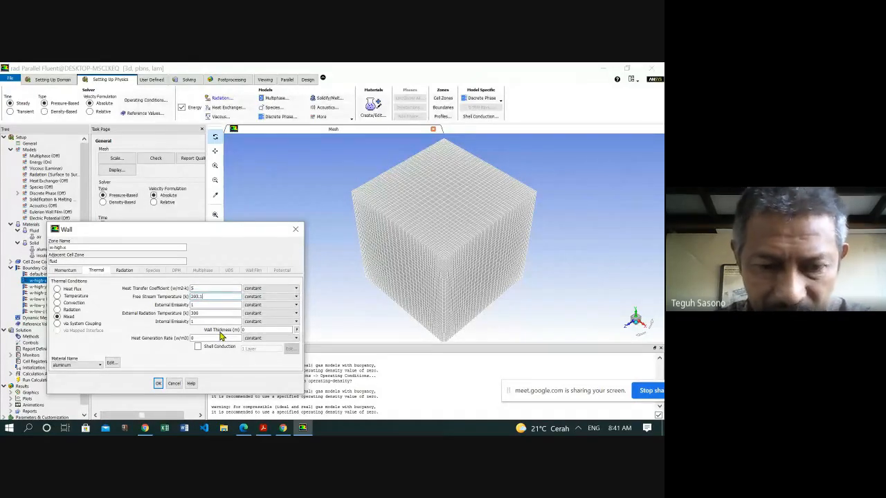
- Set the external emissivity of w-high-x to 0.75 and its external radiation temperature to 293.15 K
{"action": "key", "text": "Tab"}
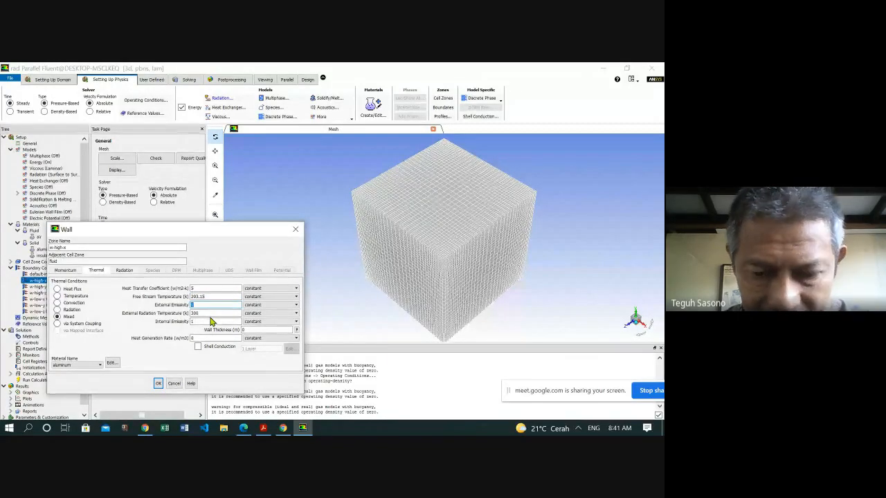
{"action": "key", "text": "BackSpace"}
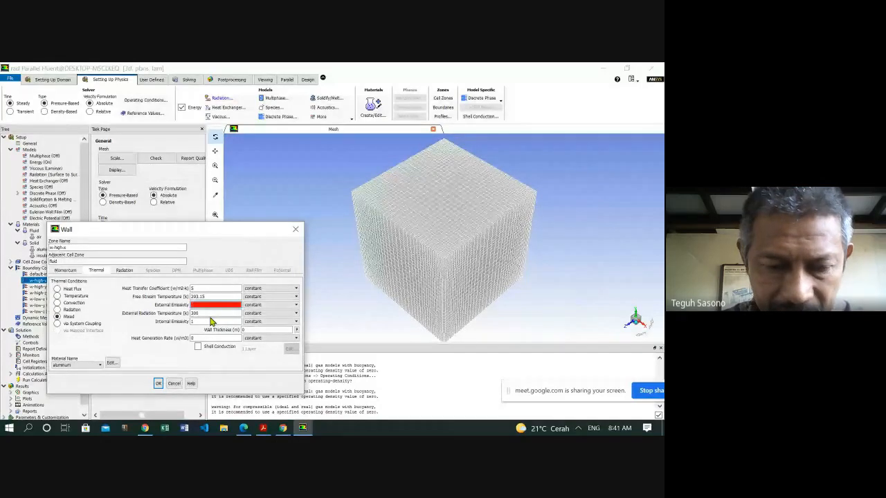
{"action": "type", "text": ".3"}
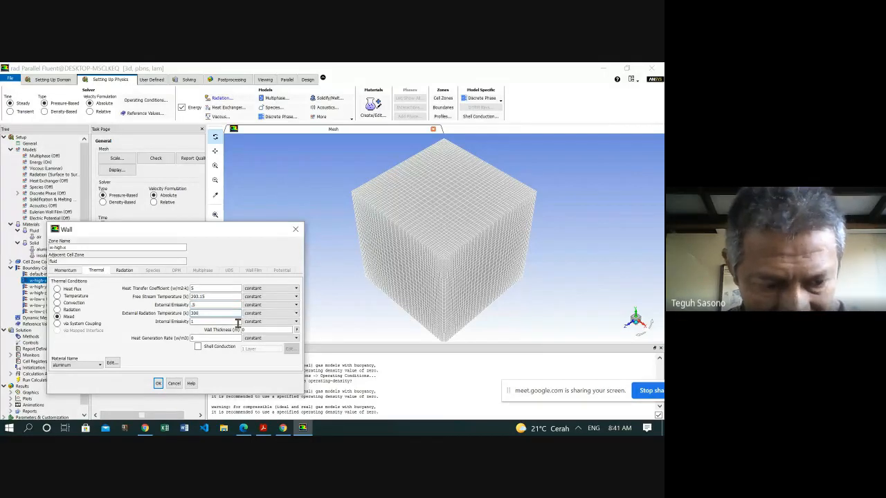
{"action": "key", "text": "alt+Tab"}
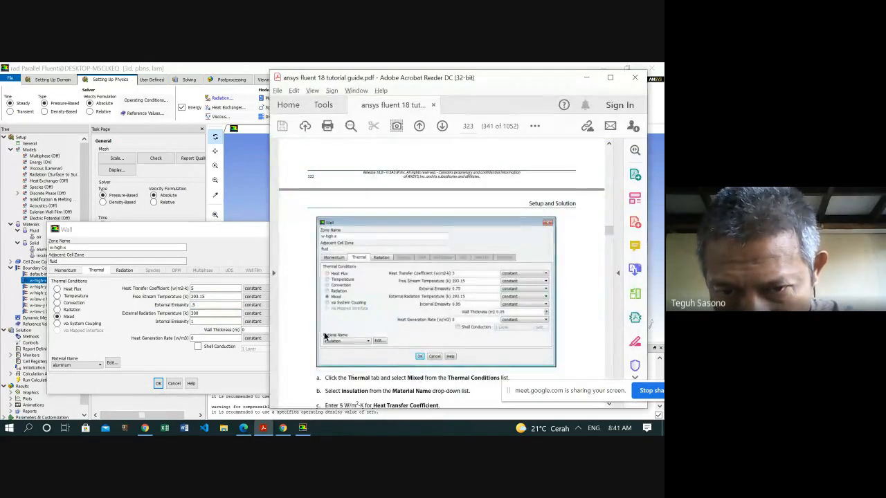
{"action": "key", "text": "alt+Tab"}
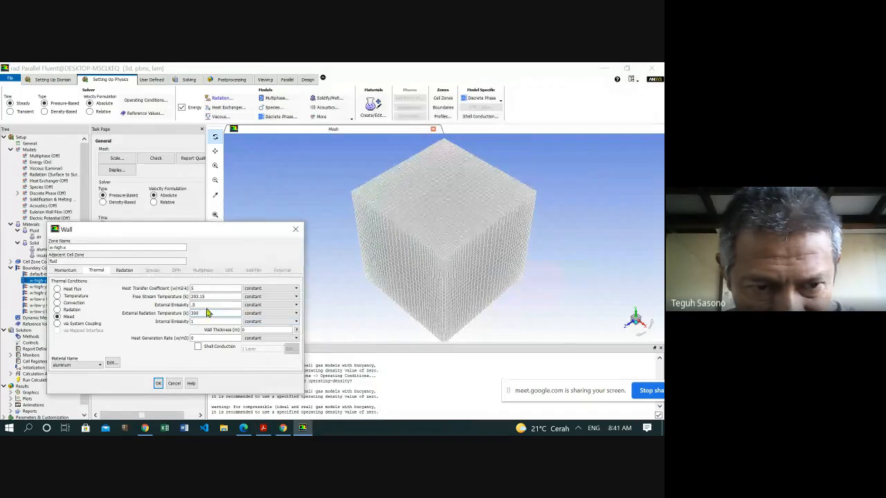
{"action": "left_click", "coordinate": [197, 305]}
{"action": "key", "text": "BackSpace"}
{"action": "key", "text": "BackSpace"}
{"action": "type", "text": "0"}
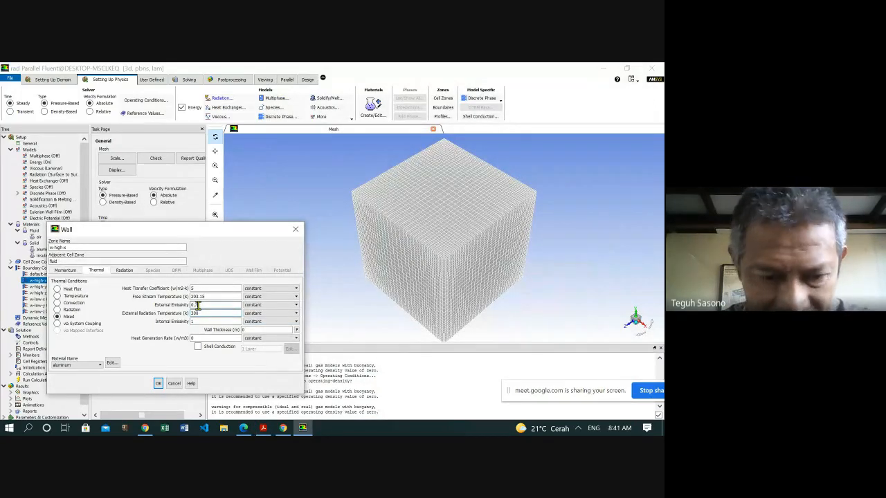
{"action": "key", "text": "Tab"}
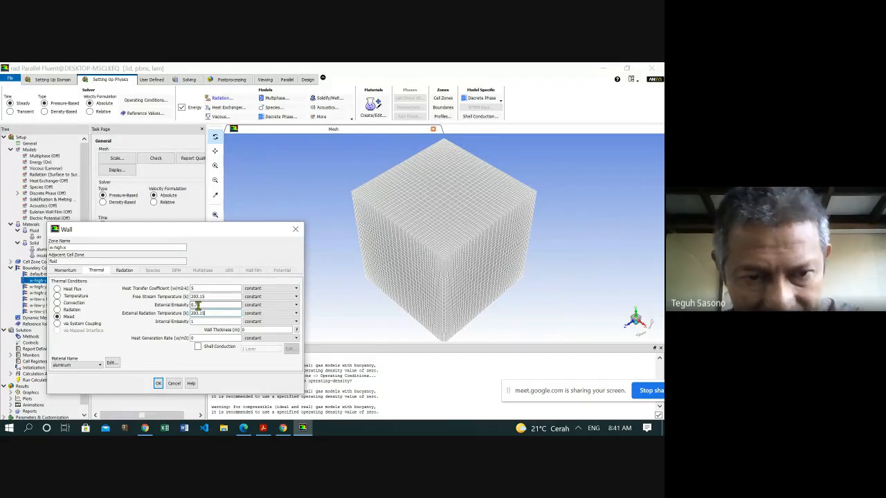
- Set the internal emissivity of w-high-x to 0.95 and its wall thickness to 0.05 m, as in the guide
{"action": "double_click", "coordinate": [209, 322]}
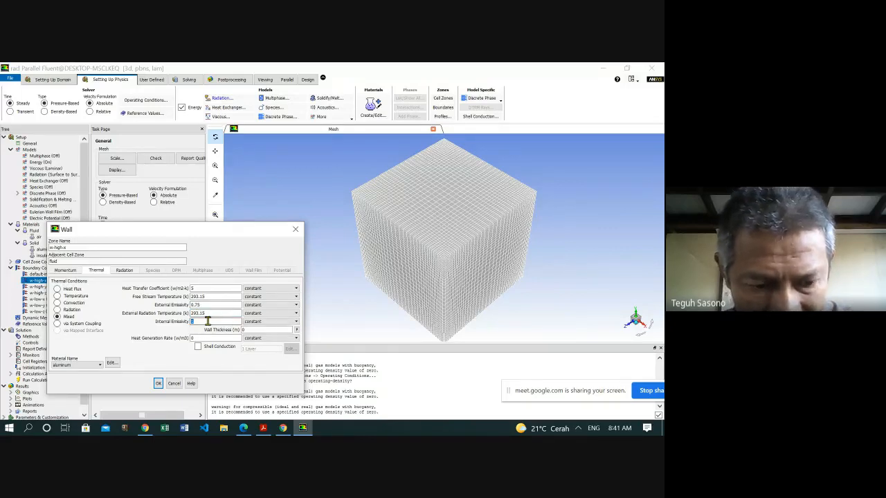
{"action": "key", "text": "alt+Tab"}
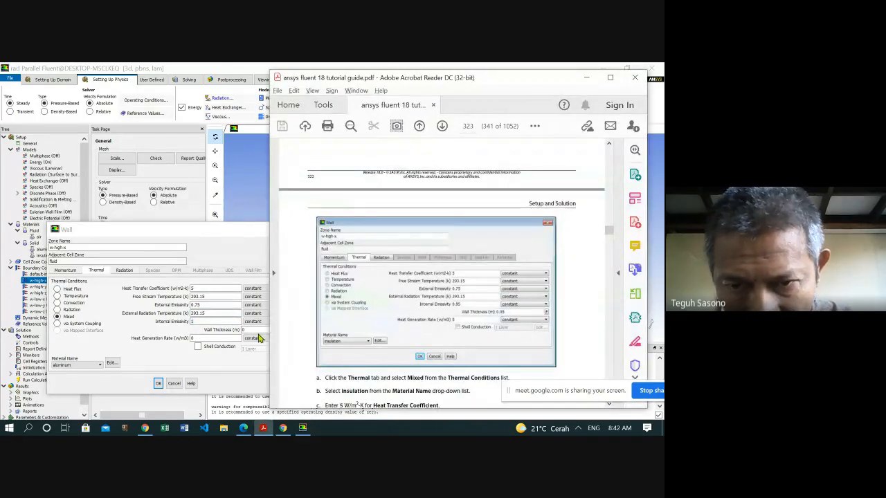
{"action": "key", "text": "alt+Tab"}
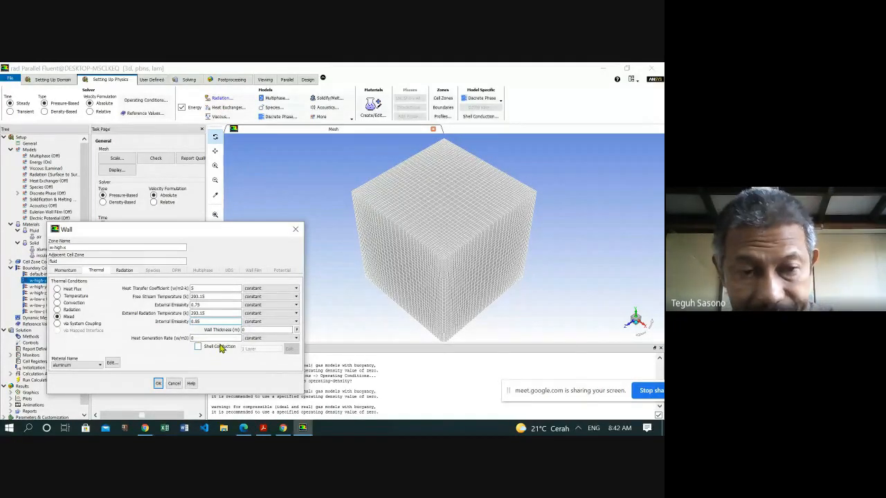
{"action": "key", "text": "alt+Tab"}
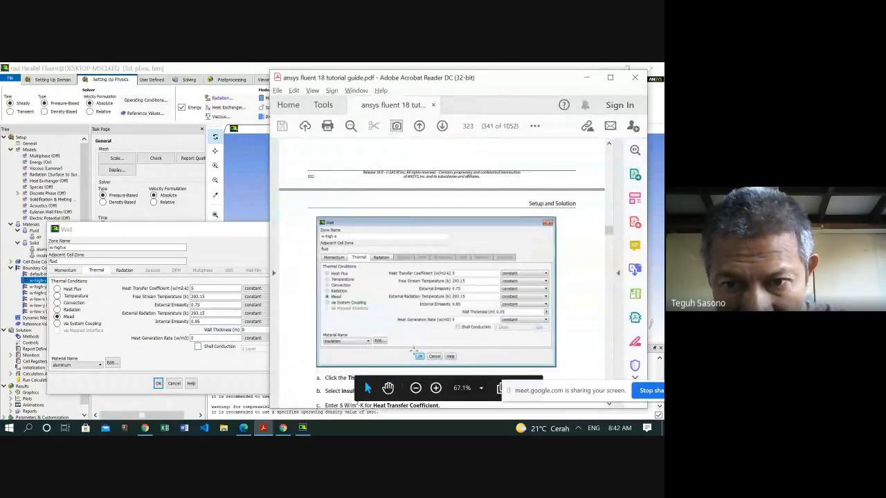
{"action": "left_click", "coordinate": [266, 339]}
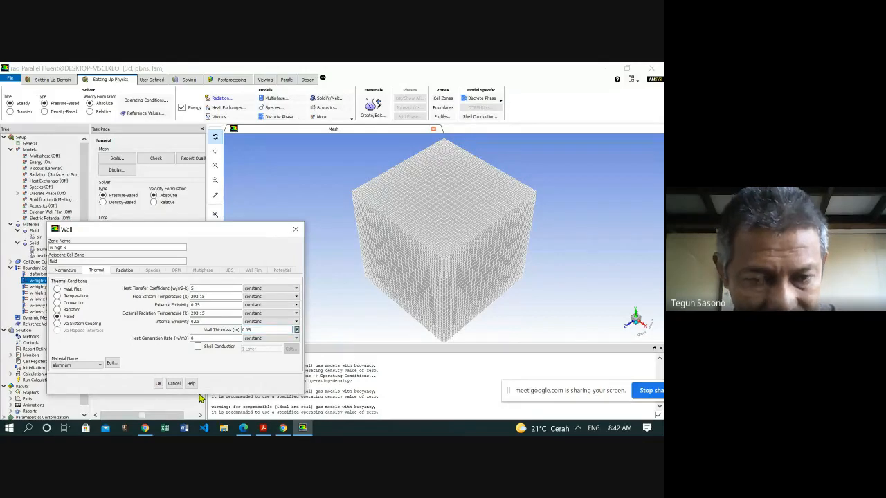
- Set the wall material of w-high-x to insulation, as in the guide
{"action": "key", "text": "Tab"}
{"action": "left_click", "coordinate": [263, 428]}
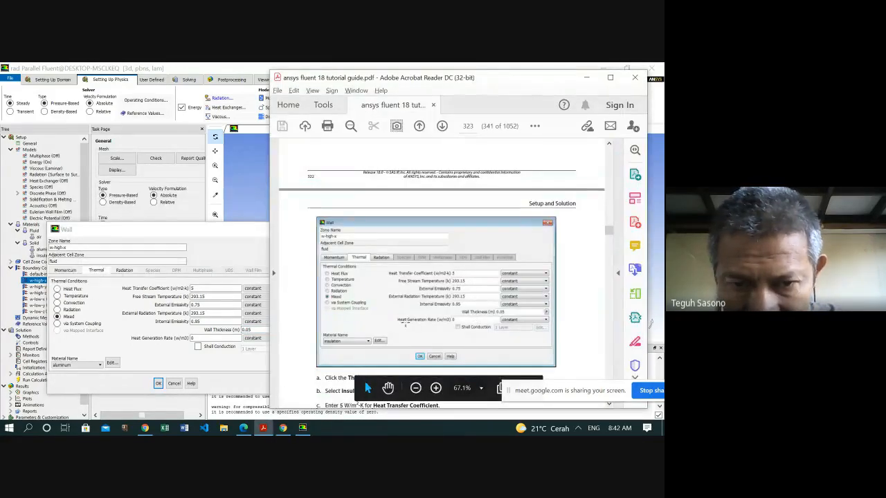
{"action": "left_click", "coordinate": [100, 369]}
{"action": "left_click", "coordinate": [88, 376]}
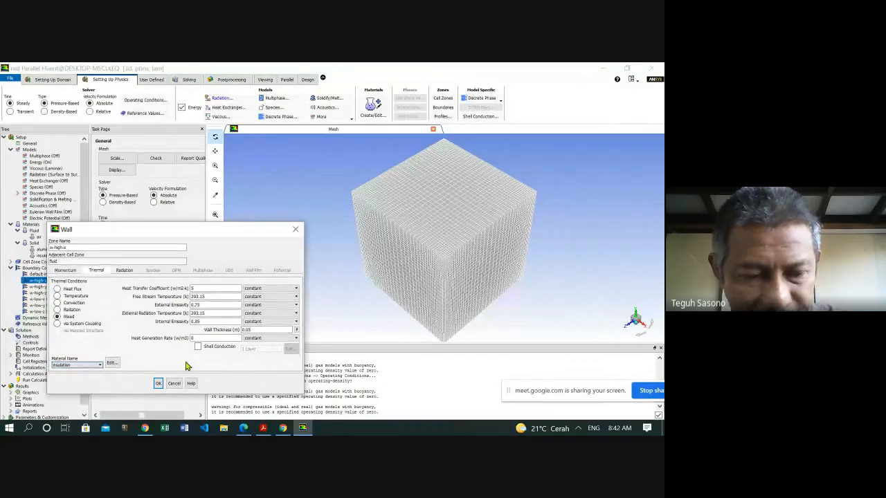
- Check the w-high-x thermal settings against the guide's instructions and accept the wall conditions
{"action": "left_click", "coordinate": [263, 428]}
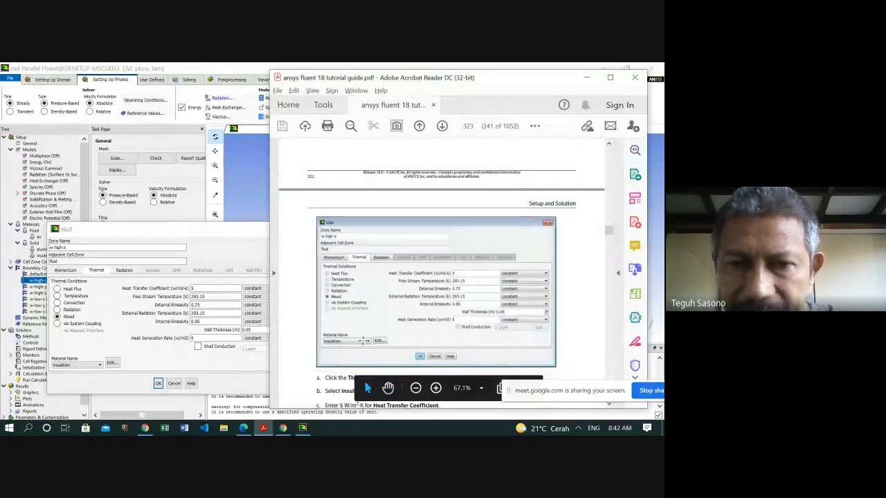
{"action": "scroll", "coordinate": [385, 296], "scroll_direction": "down", "scroll_amount": 2}
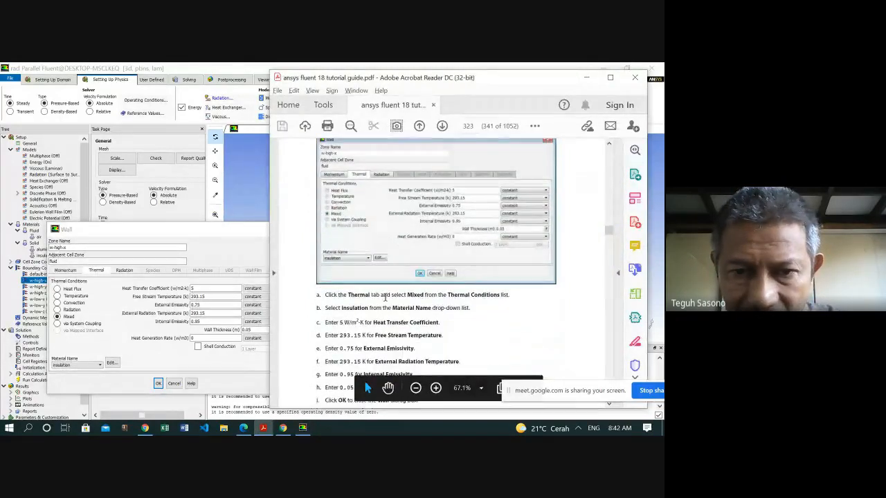
{"action": "scroll", "coordinate": [385, 296], "scroll_direction": "down", "scroll_amount": 2}
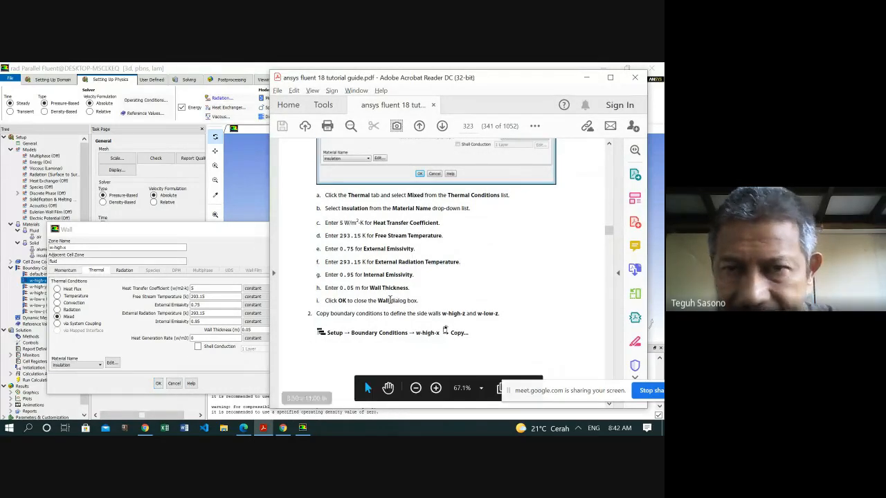
{"action": "scroll", "coordinate": [393, 302], "scroll_direction": "up", "scroll_amount": 2}
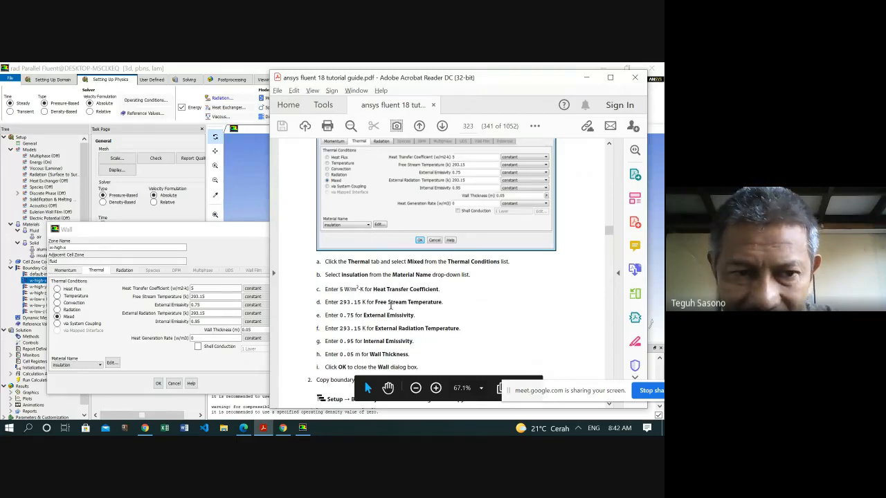
{"action": "left_click", "coordinate": [158, 385]}
{"action": "left_click", "coordinate": [158, 385]}
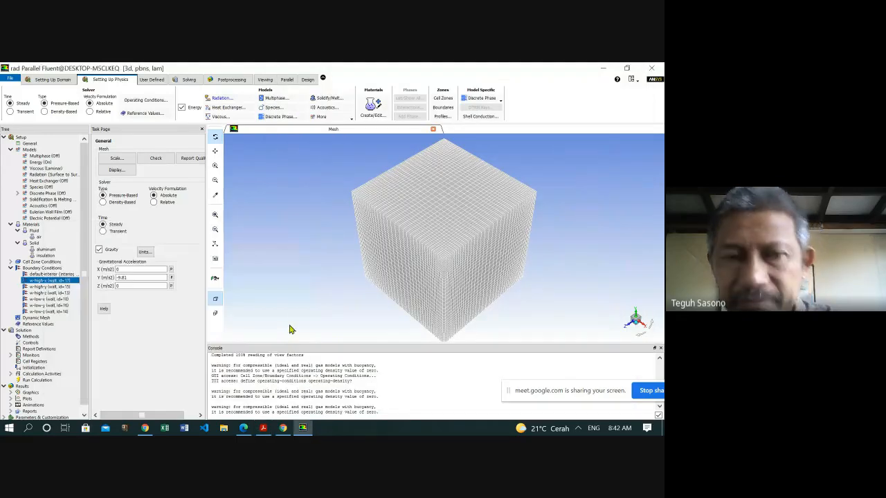
- Copy the w-high-x boundary conditions to the side walls w-high-z and w-low-z, following the guide
{"action": "key", "text": "alt+Tab"}
{"action": "scroll", "coordinate": [388, 311], "scroll_direction": "down", "scroll_amount": 2}
{"action": "scroll", "coordinate": [425, 306], "scroll_direction": "down", "scroll_amount": 2}
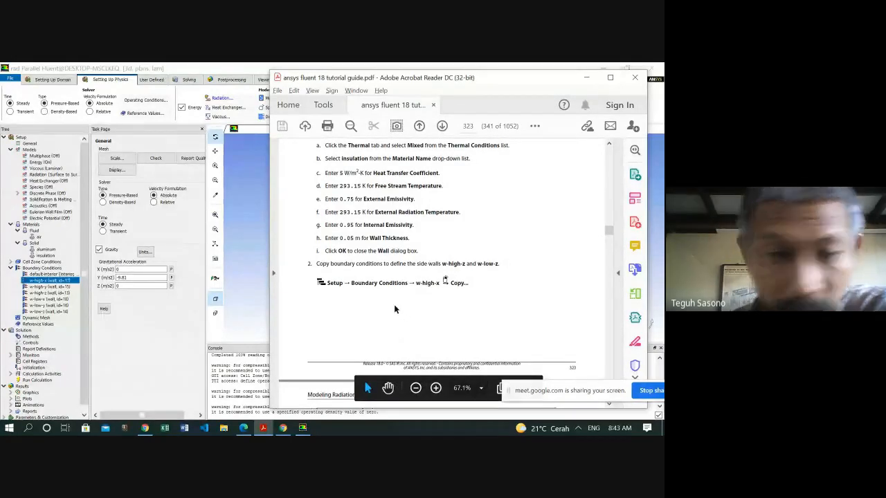
{"action": "right_click", "coordinate": [49, 283]}
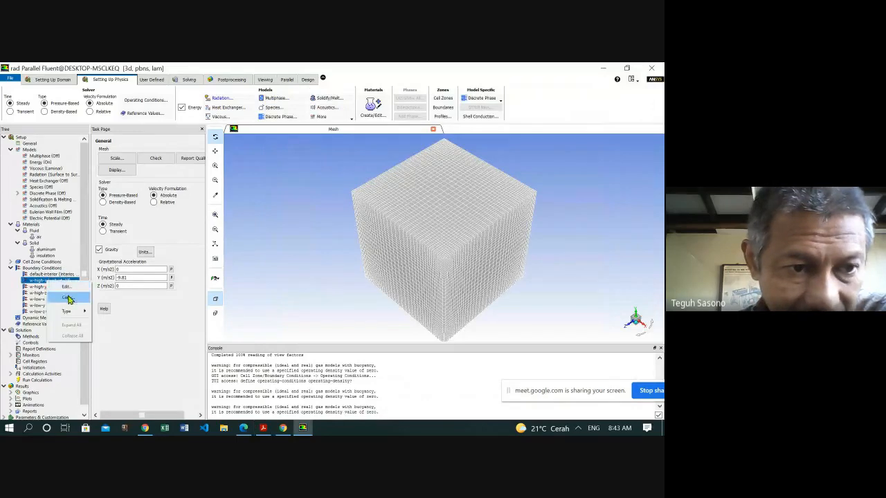
{"action": "left_click", "coordinate": [54, 299]}
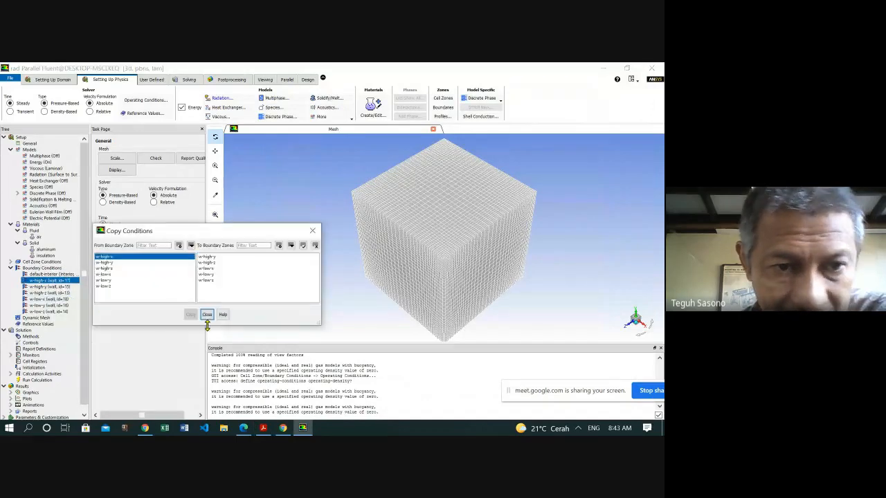
{"action": "left_click", "coordinate": [263, 428]}
{"action": "scroll", "coordinate": [450, 308], "scroll_direction": "down", "scroll_amount": 5}
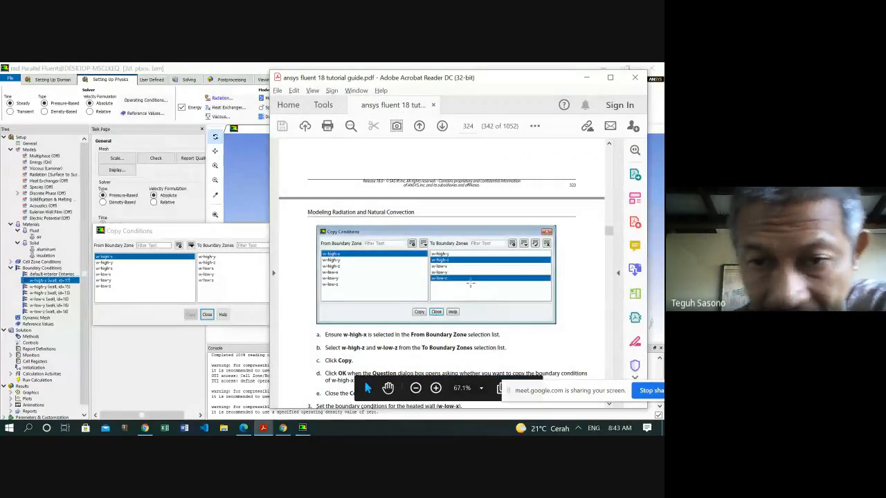
{"action": "left_click", "coordinate": [208, 262]}
{"action": "left_click", "coordinate": [218, 281]}
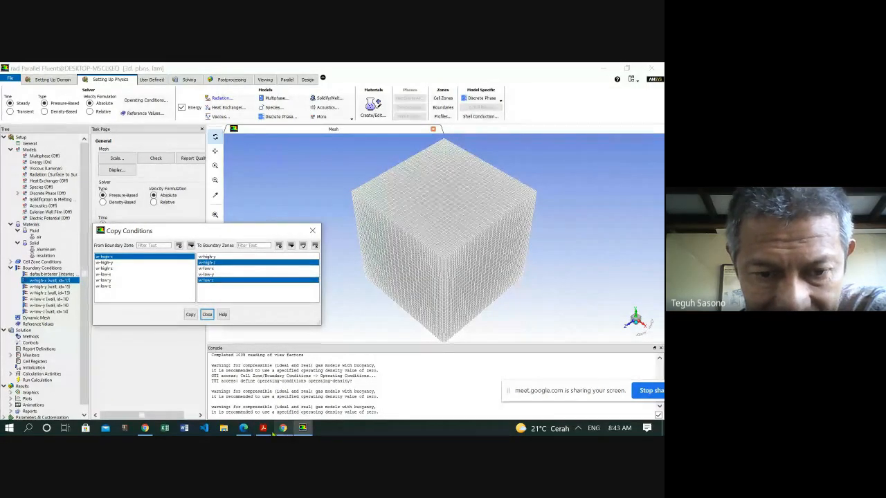
{"action": "left_click", "coordinate": [263, 428]}
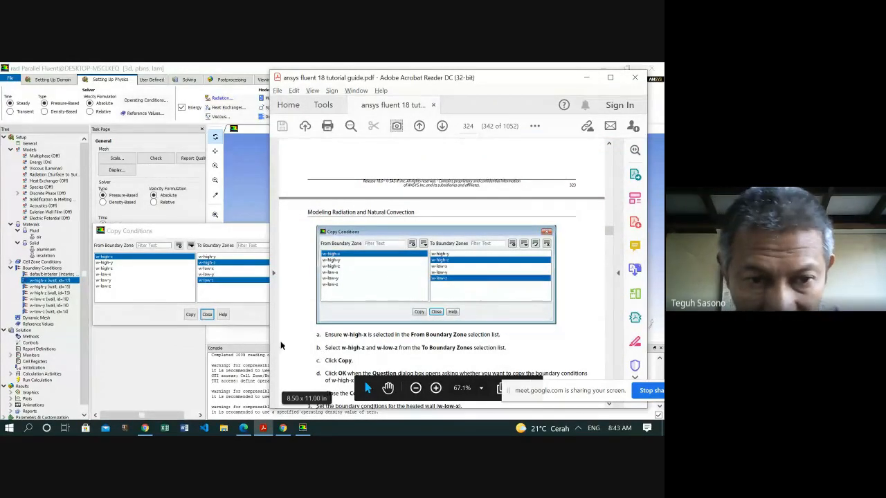
{"action": "left_click", "coordinate": [188, 315]}
{"action": "left_click", "coordinate": [189, 316]}
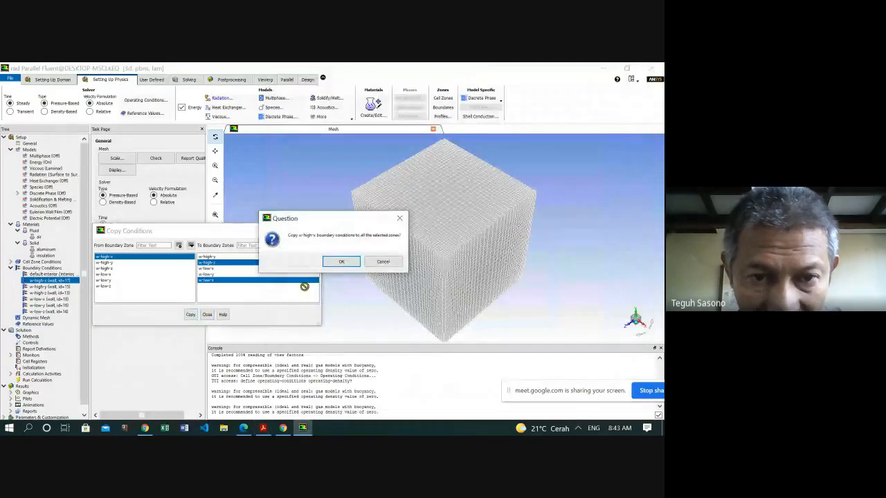
{"action": "left_click", "coordinate": [341, 260]}
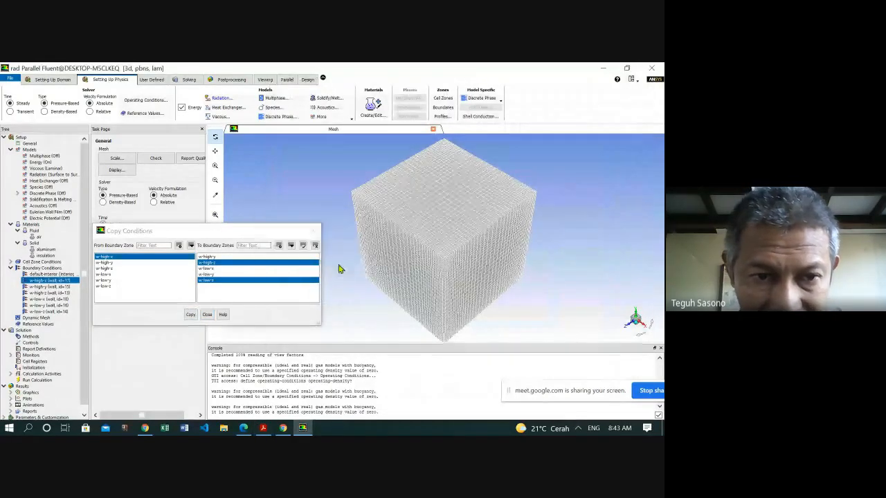
{"action": "left_click", "coordinate": [207, 315]}
- Read the guide's heated wall section and open the boundary conditions of w-low-x for editing
{"action": "left_click", "coordinate": [263, 428]}
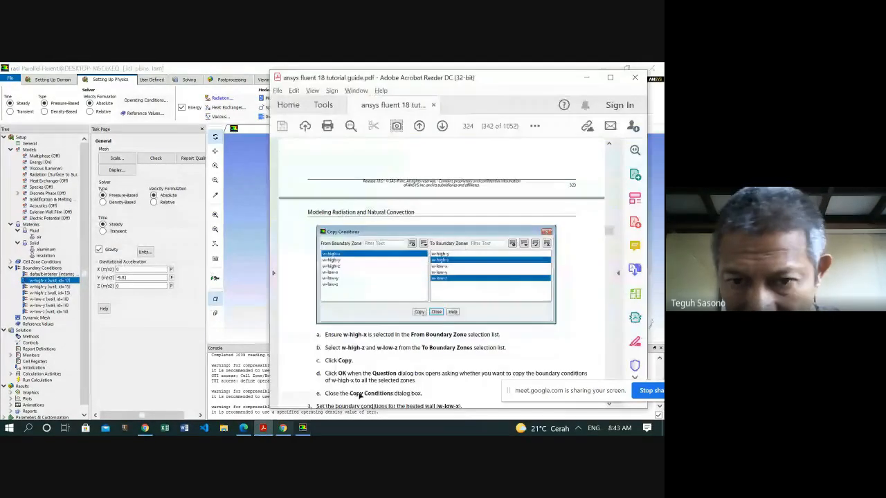
{"action": "scroll", "coordinate": [363, 378], "scroll_direction": "down", "scroll_amount": 2}
{"action": "scroll", "coordinate": [401, 310], "scroll_direction": "down", "scroll_amount": 2}
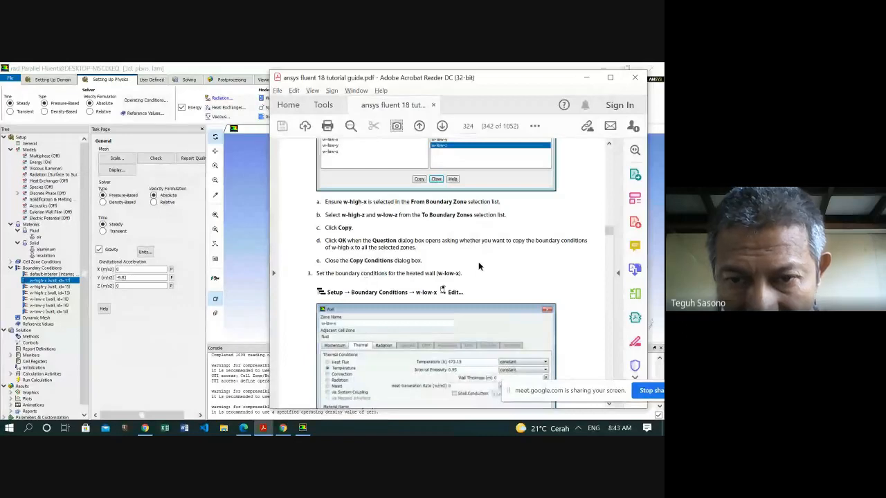
{"action": "scroll", "coordinate": [479, 262], "scroll_direction": "down", "scroll_amount": 2}
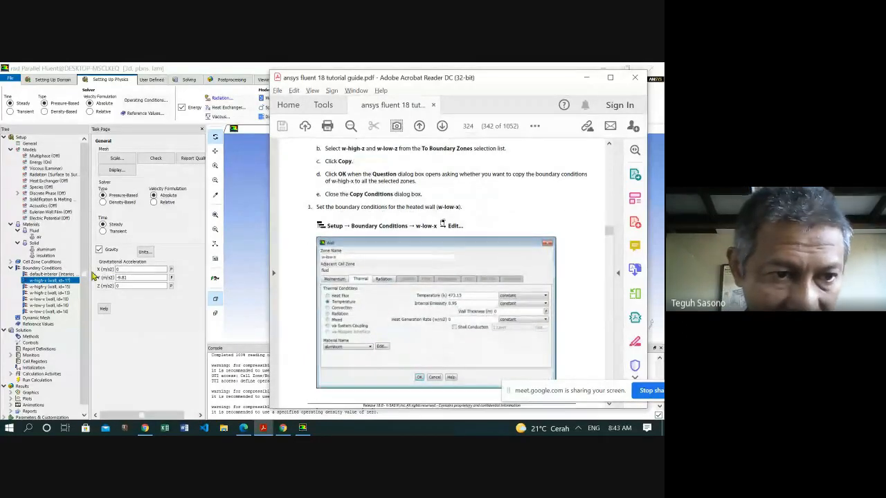
{"action": "left_click", "coordinate": [47, 304]}
{"action": "right_click", "coordinate": [46, 299]}
{"action": "left_click", "coordinate": [61, 309]}
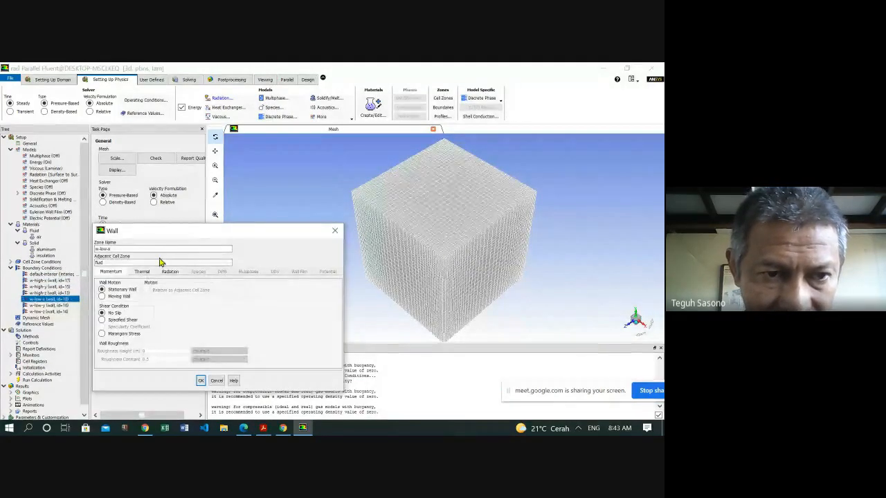
- Set the thermal condition of w-low-x to Temperature, as shown in the guide
{"action": "left_click_drag", "start_coordinate": [193, 234], "coordinate": [120, 230]}
{"action": "key", "text": "alt+Tab"}
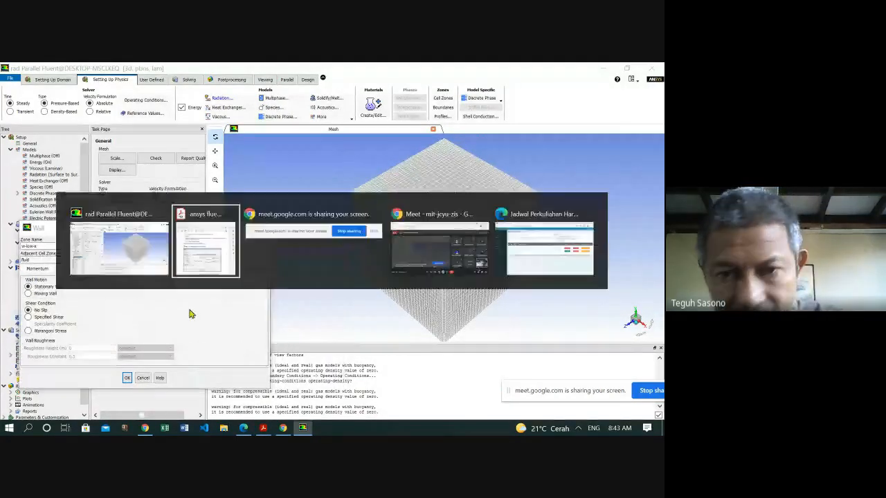
{"action": "scroll", "coordinate": [459, 273], "scroll_direction": "down", "scroll_amount": 3}
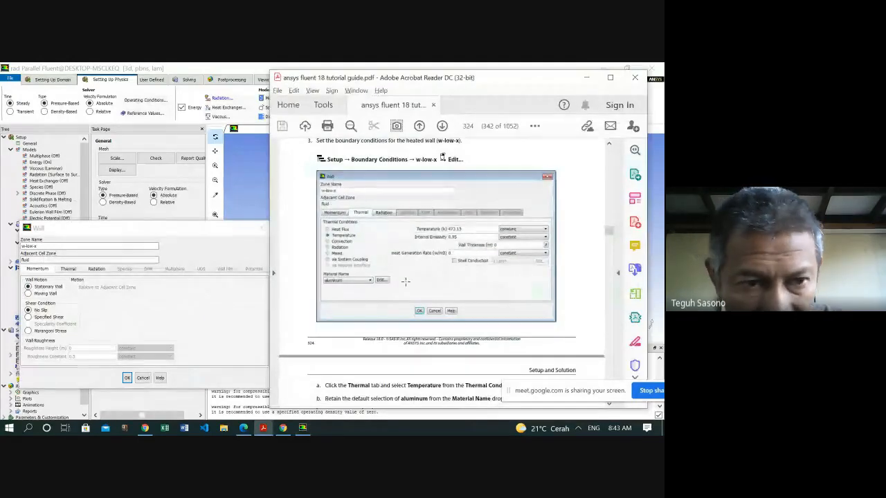
{"action": "left_click", "coordinate": [67, 268]}
{"action": "key", "text": "alt+Tab"}
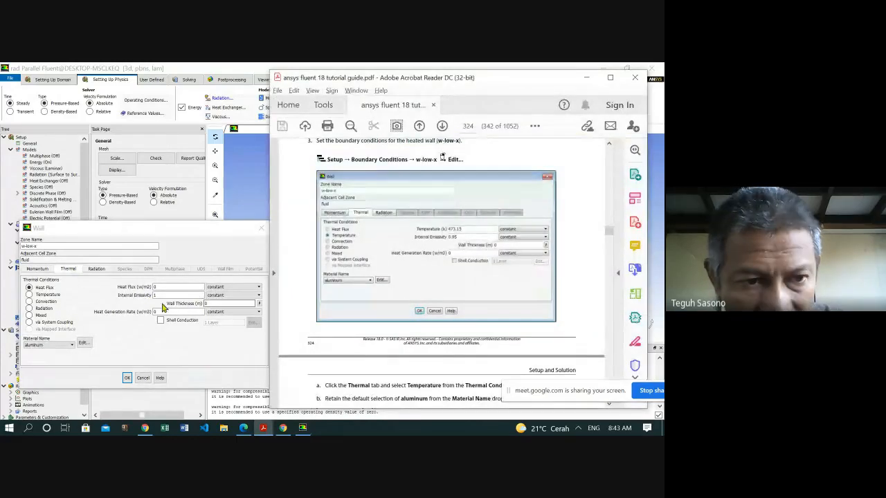
{"action": "left_click", "coordinate": [44, 295]}
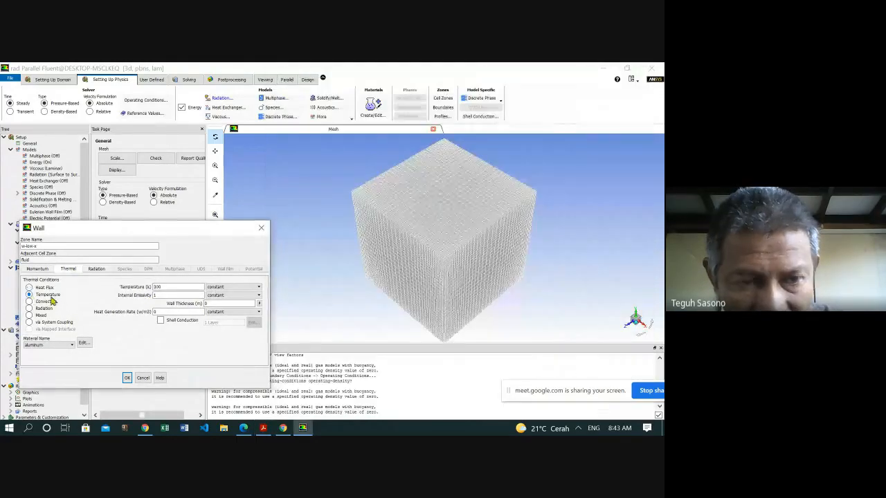
- Set the temperature of the heated wall w-low-x to 475.15 K
{"action": "key", "text": "alt+Tab"}
{"action": "left_click", "coordinate": [176, 289]}
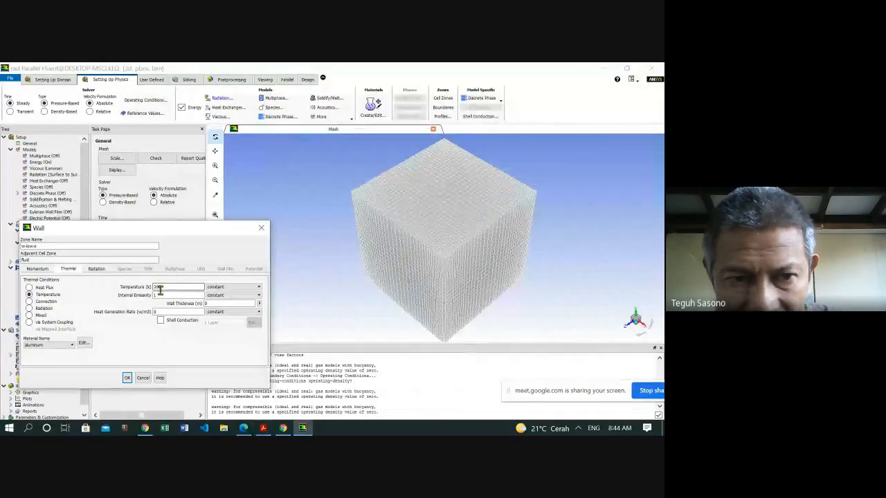
{"action": "double_click", "coordinate": [156, 287]}
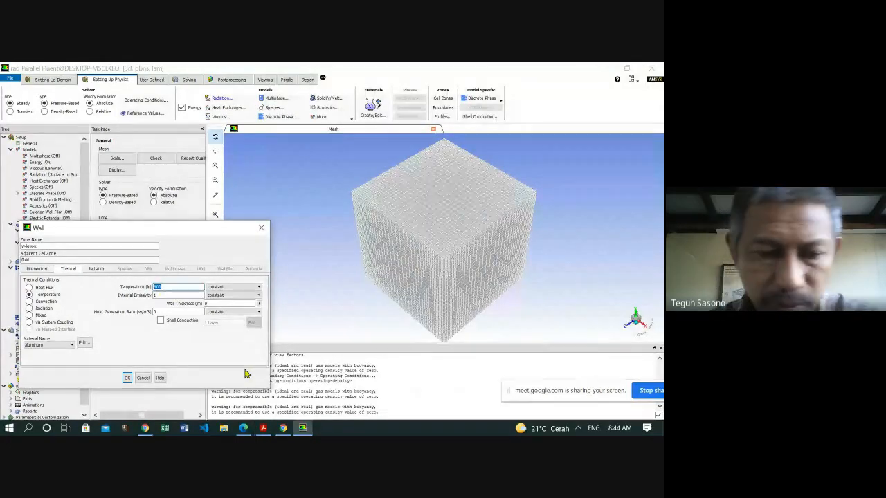
{"action": "type", "text": "37"}
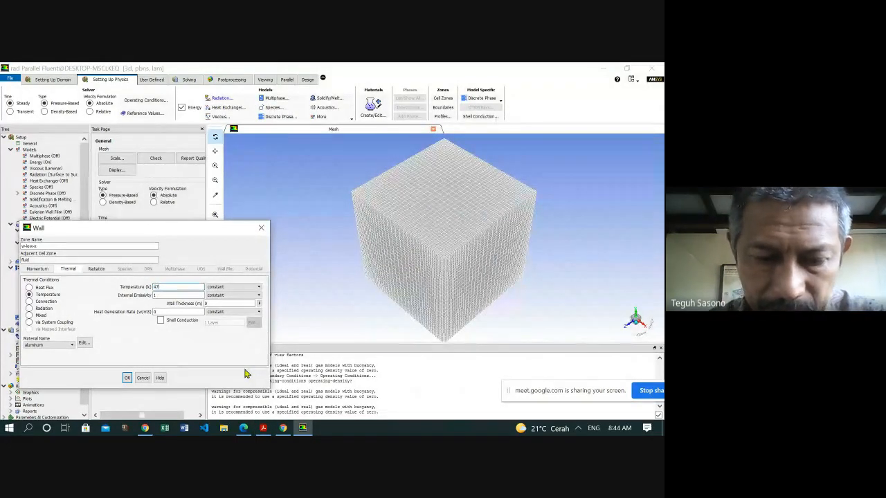
{"action": "type", "text": "5.15"}
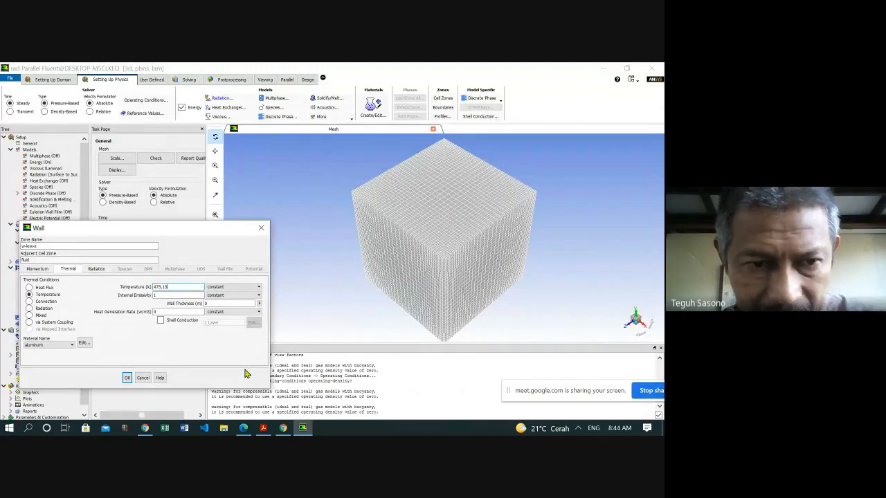
{"action": "key", "text": "Tab"}
- Set the internal emissivity of w-low-x to 0.95, check the guide's instructions and accept the wall conditions
{"action": "key", "text": "Tab"}
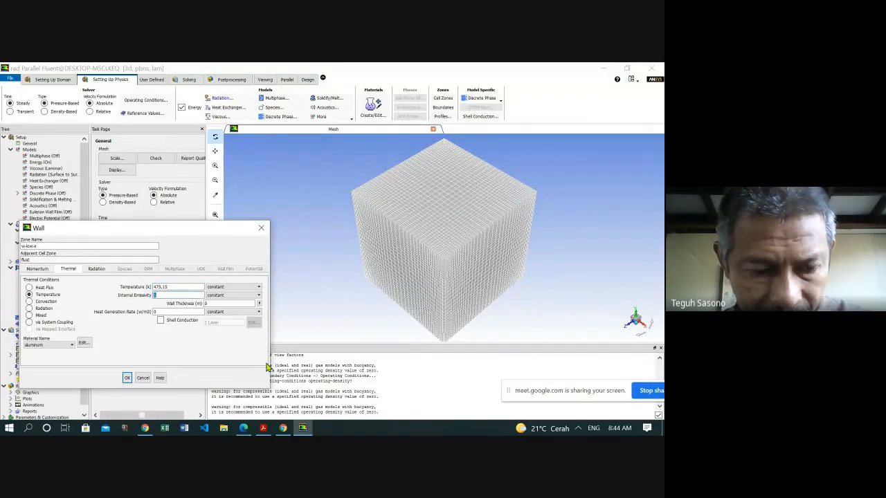
{"action": "left_click", "coordinate": [263, 428]}
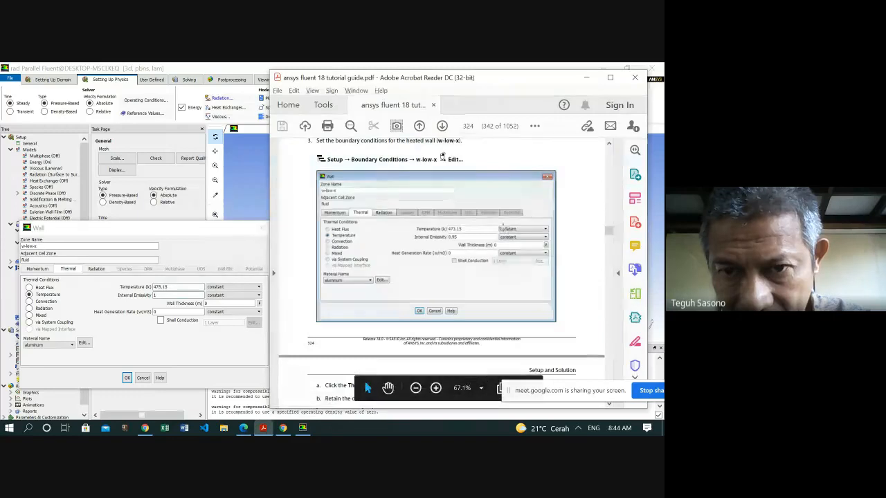
{"action": "key", "text": "alt+Tab"}
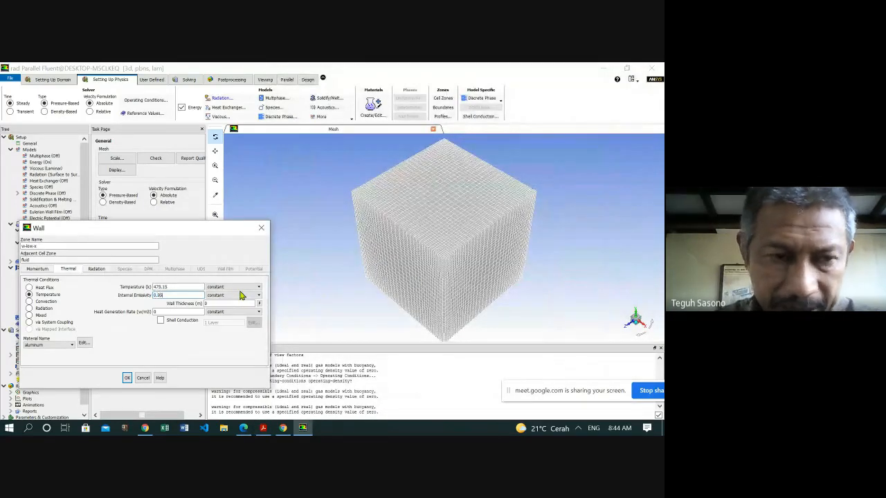
{"action": "key", "text": "alt+Tab"}
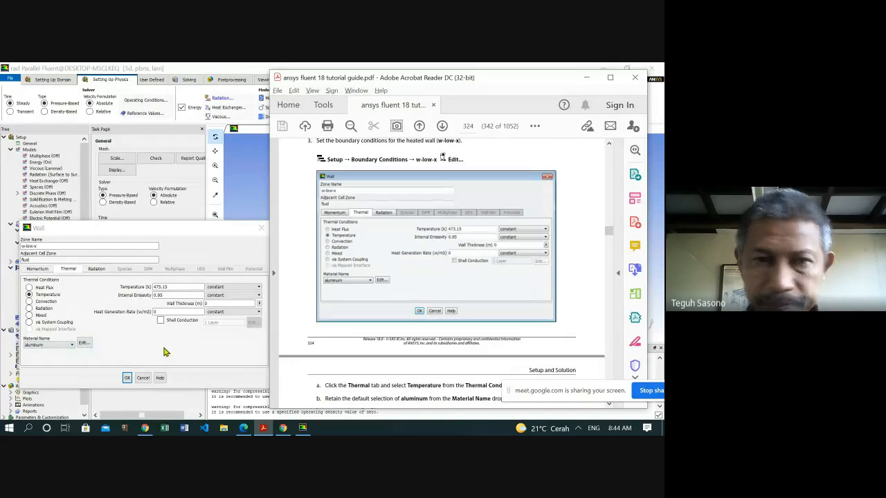
{"action": "scroll", "coordinate": [369, 313], "scroll_direction": "down", "scroll_amount": 3}
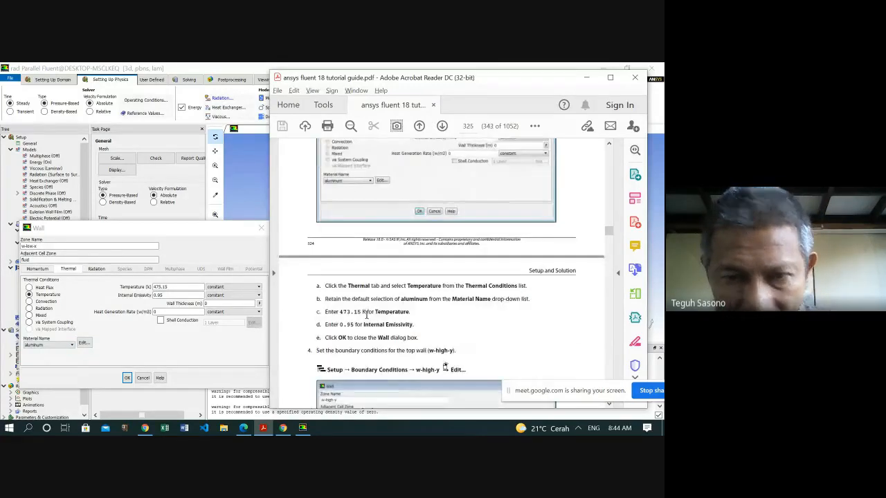
{"action": "scroll", "coordinate": [366, 315], "scroll_direction": "down", "scroll_amount": 2}
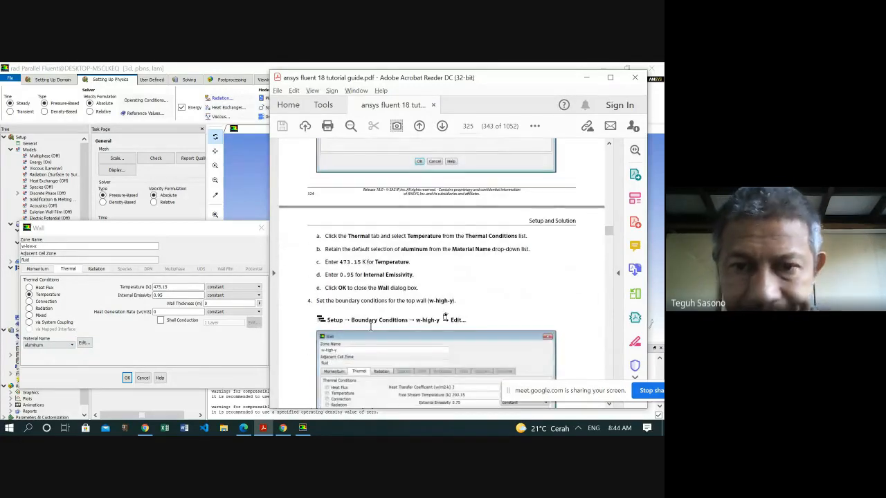
{"action": "left_click", "coordinate": [129, 377]}
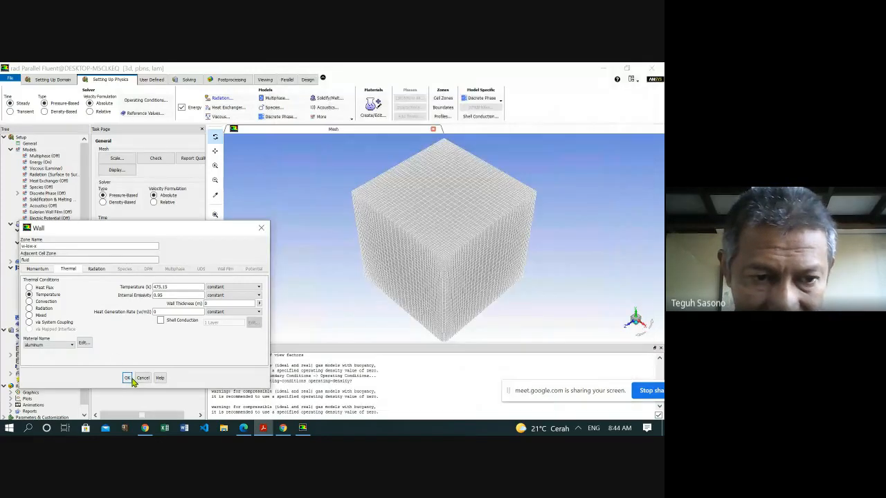
{"action": "left_click", "coordinate": [128, 378]}
{"action": "left_click", "coordinate": [263, 428]}
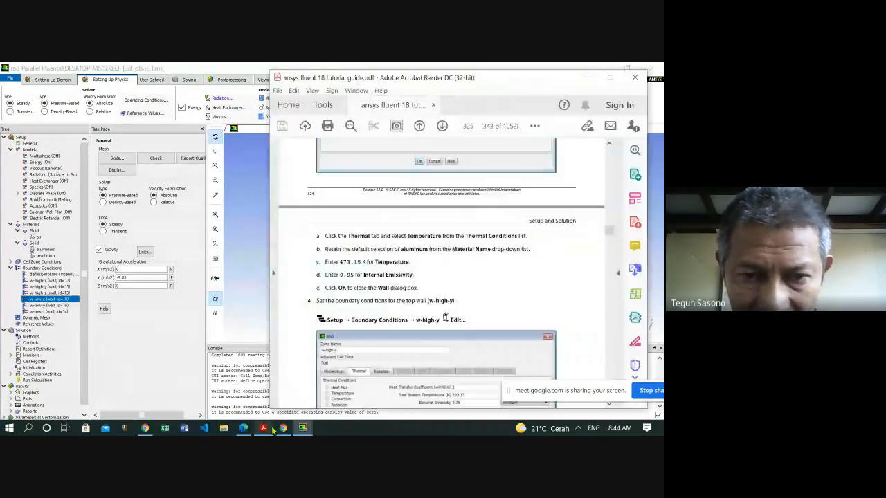
- Read the guide's top wall section and open the boundary conditions of w-high-y for editing
{"action": "scroll", "coordinate": [447, 279], "scroll_direction": "down", "scroll_amount": 1}
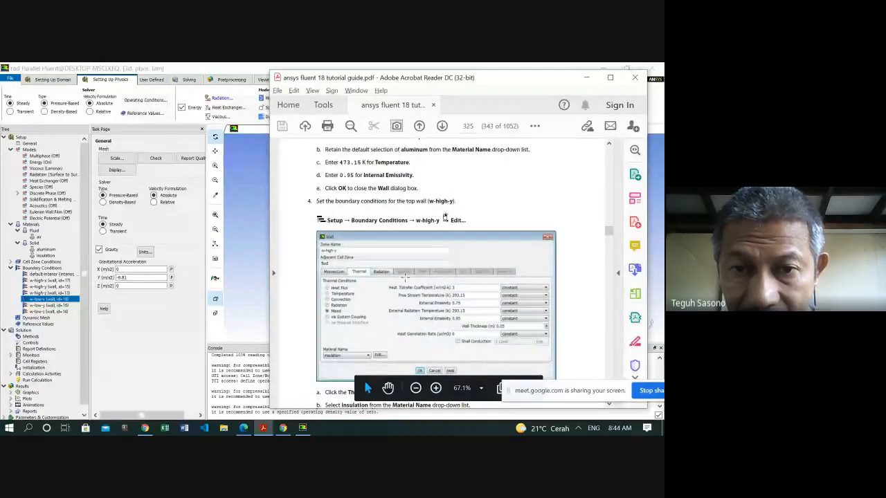
{"action": "left_click", "coordinate": [45, 288]}
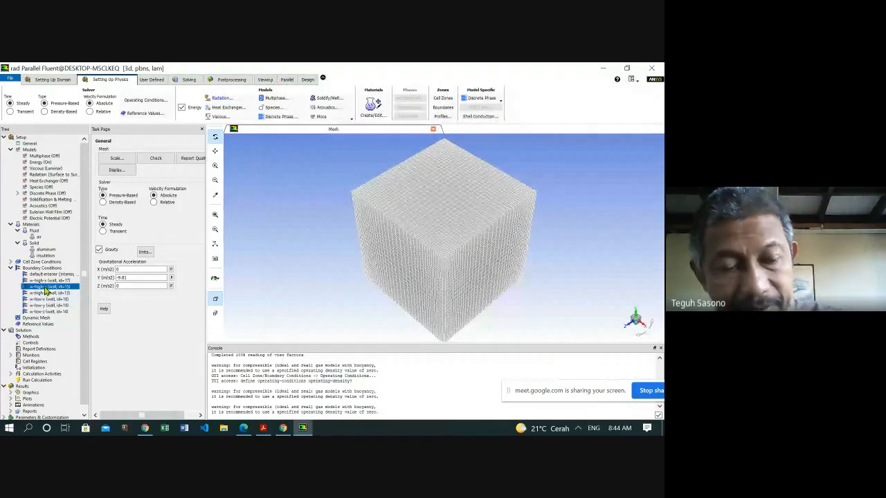
{"action": "key", "text": "alt+Tab"}
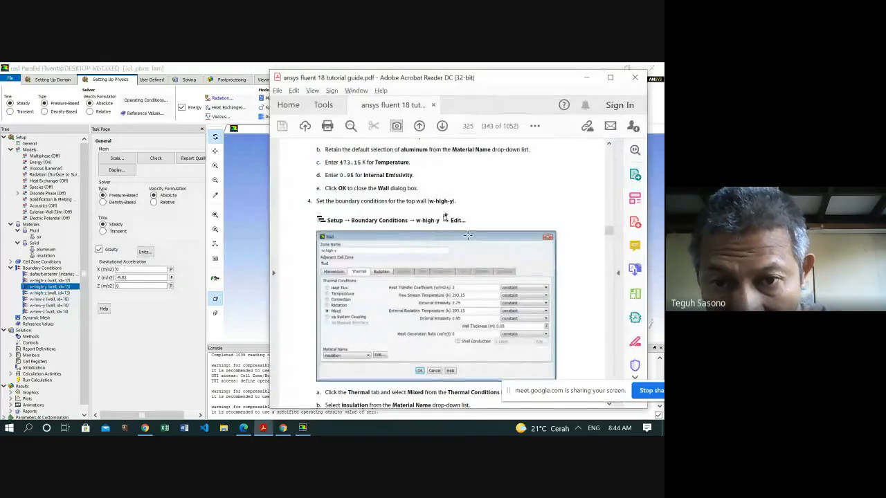
{"action": "right_click", "coordinate": [49, 288]}
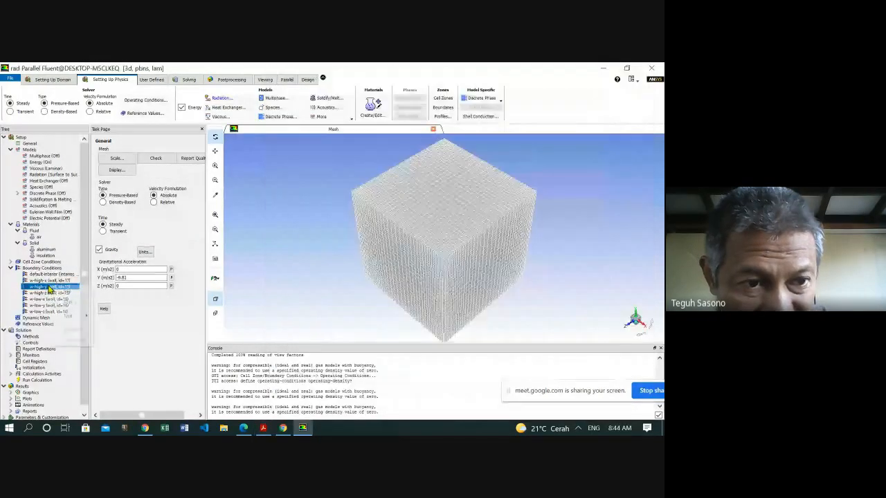
{"action": "left_click", "coordinate": [73, 296]}
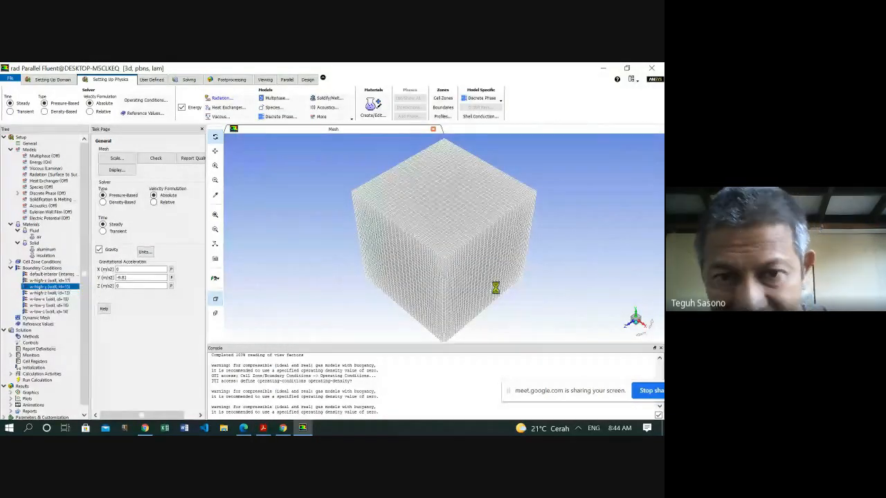
{"action": "left_click_drag", "start_coordinate": [218, 235], "coordinate": [169, 233]}
- Read the guide's thermal settings for the top wall and set the thermal condition of w-high-y to Mixed
{"action": "left_click", "coordinate": [263, 428]}
{"action": "scroll", "coordinate": [473, 261], "scroll_direction": "down", "scroll_amount": 2}
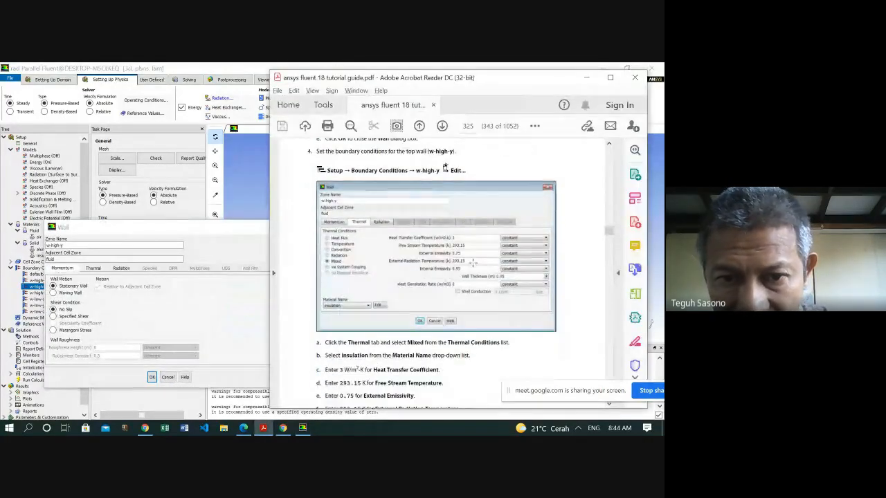
{"action": "scroll", "coordinate": [435, 242], "scroll_direction": "down", "scroll_amount": 3}
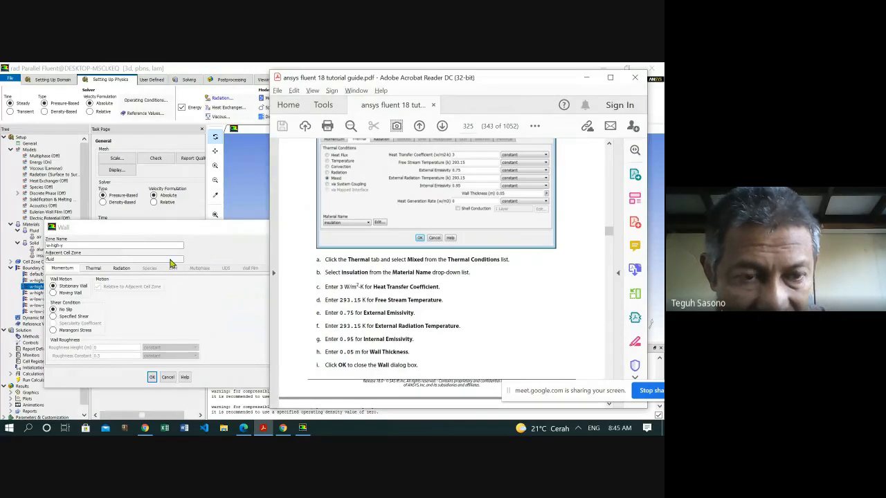
{"action": "left_click", "coordinate": [92, 269]}
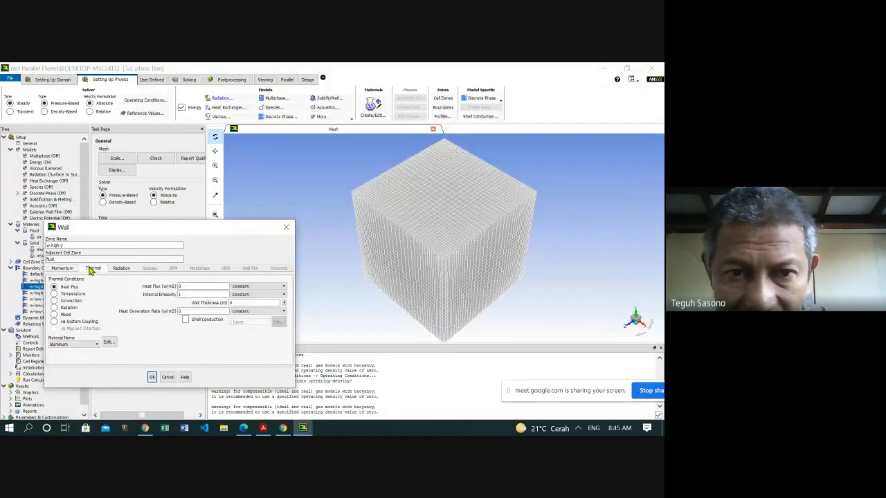
{"action": "key", "text": "alt+Tab"}
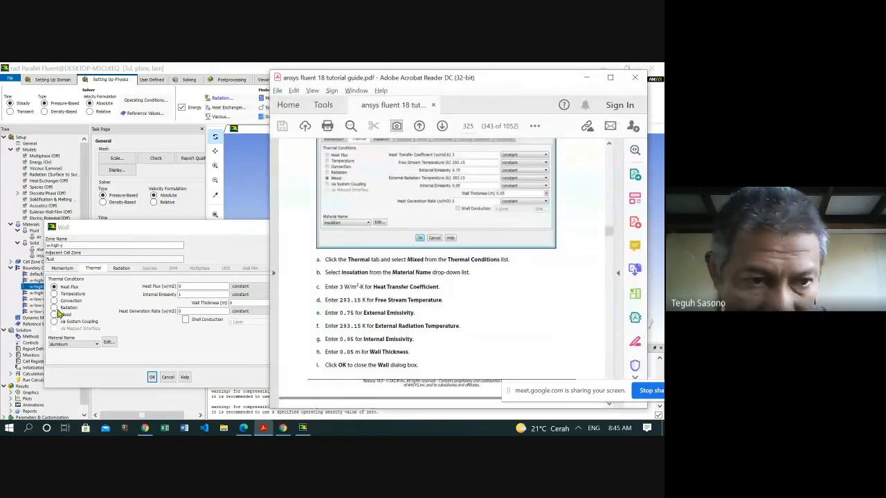
{"action": "left_click", "coordinate": [56, 315]}
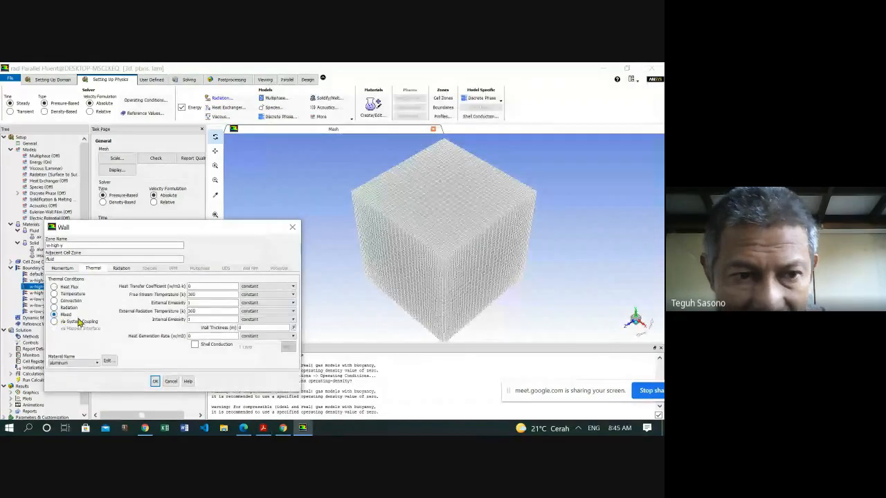
- Set the heat transfer coefficient of w-high-y to 3 W/m2-K and its free stream temperature to 293.15 K
{"action": "left_click", "coordinate": [198, 287]}
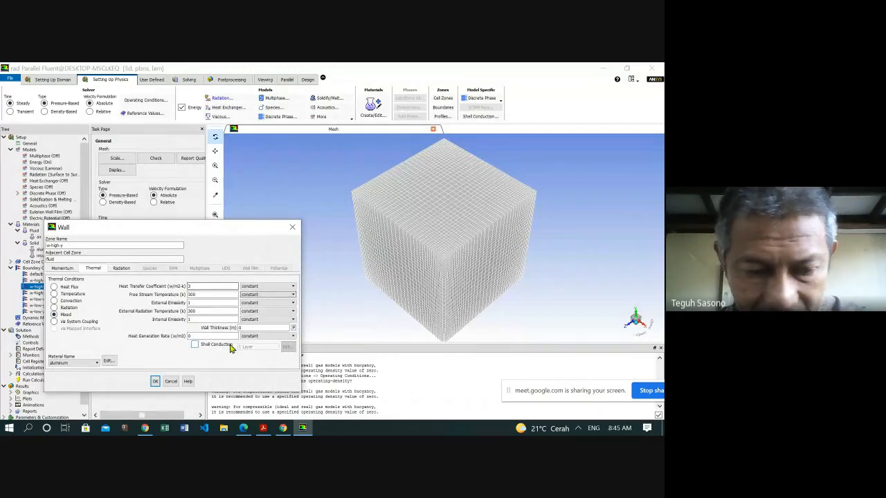
{"action": "double_click", "coordinate": [205, 295]}
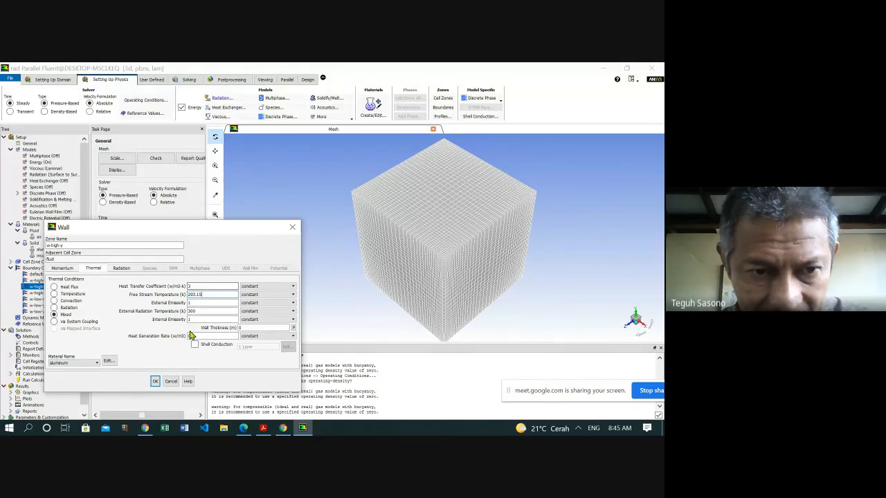
{"action": "type", "text": "293.15"}
{"action": "key", "text": "Tab"}
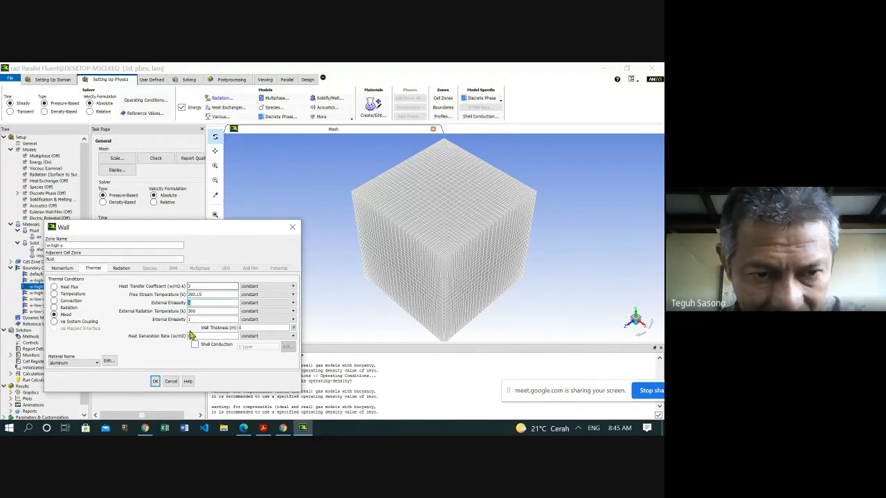
- Set the external emissivity of w-high-y to 0.75 and its external radiation temperature to 293.15 K
{"action": "key", "text": "BackSpace"}
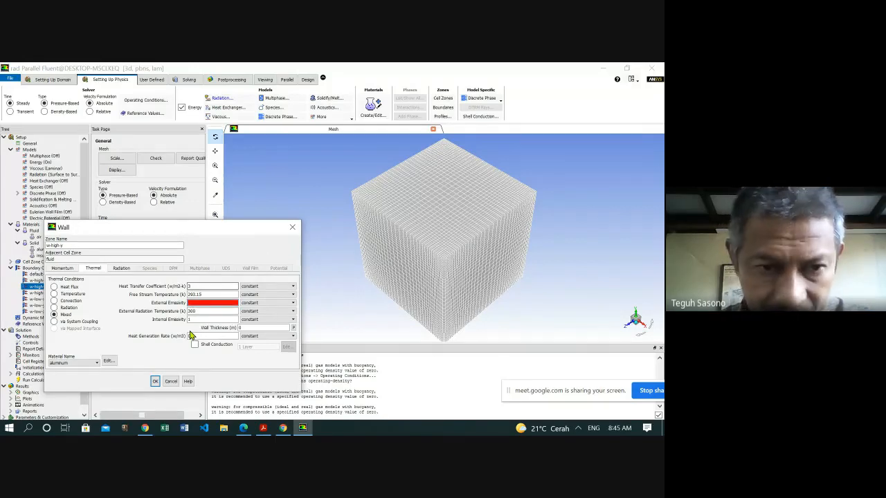
{"action": "key", "text": "BackSpace"}
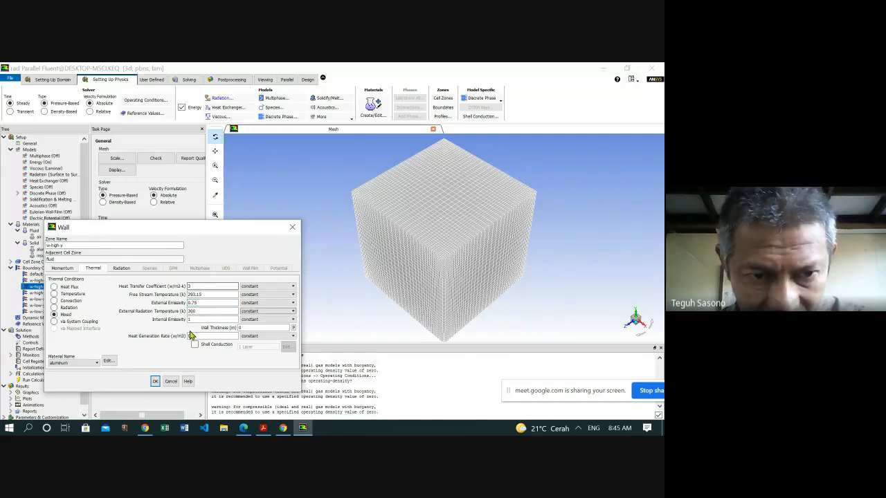
{"action": "key", "text": "Tab"}
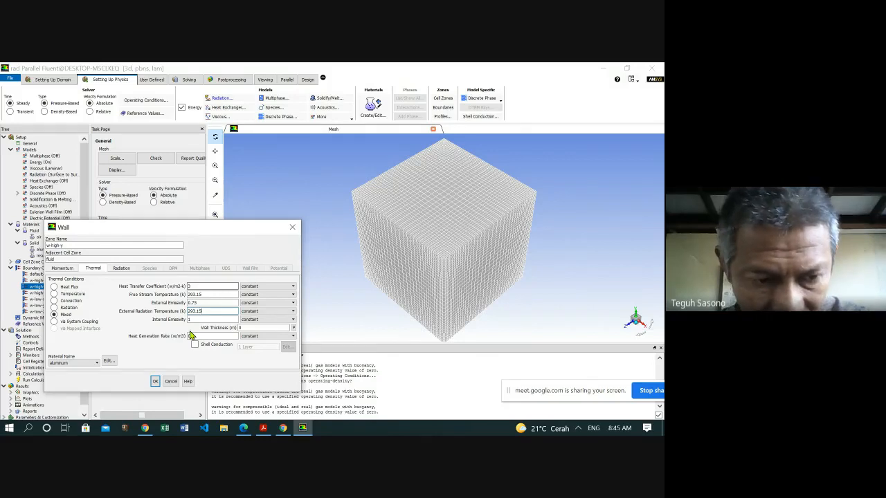
{"action": "key", "text": "Tab"}
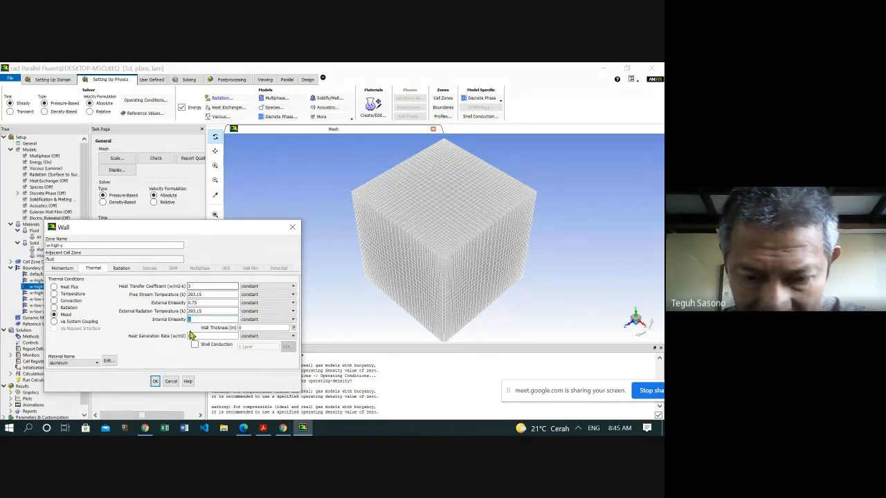
- Set the internal emissivity of w-high-y to 0.95 and, following the guide, its wall thickness to 0.05 m
{"action": "type", "text": ".95"}
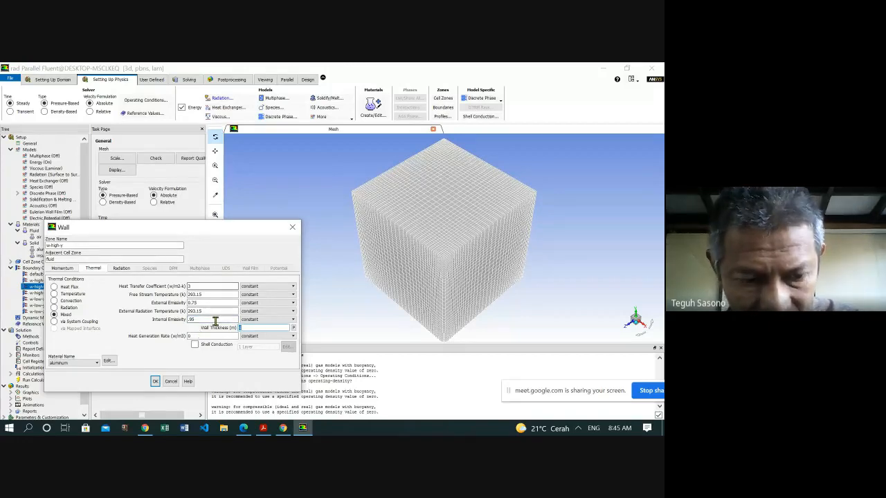
{"action": "key", "text": "alt+Tab"}
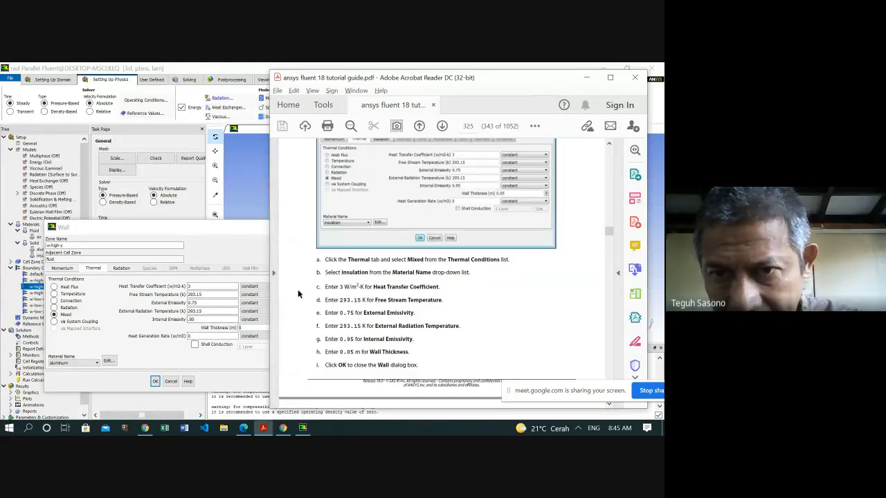
{"action": "key", "text": "alt+Tab"}
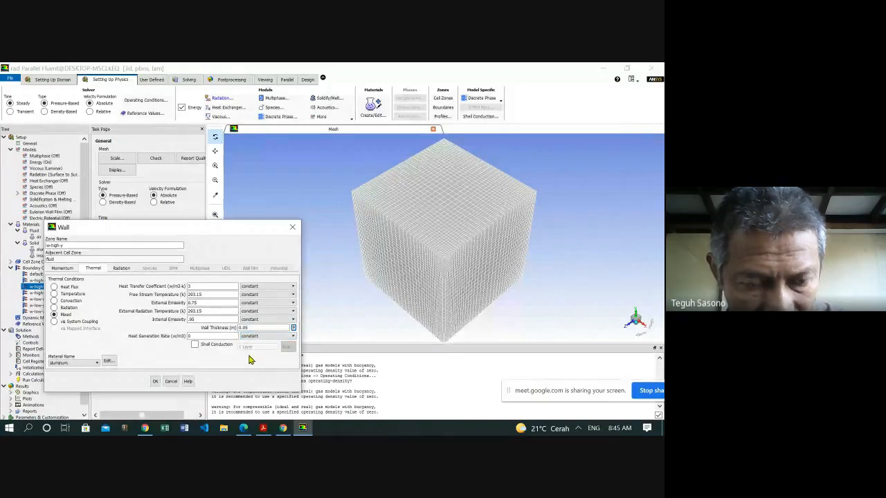
- Check the guide's material instruction and assign insulation as the wall material of w-high-y
{"action": "key", "text": "alt+Tab"}
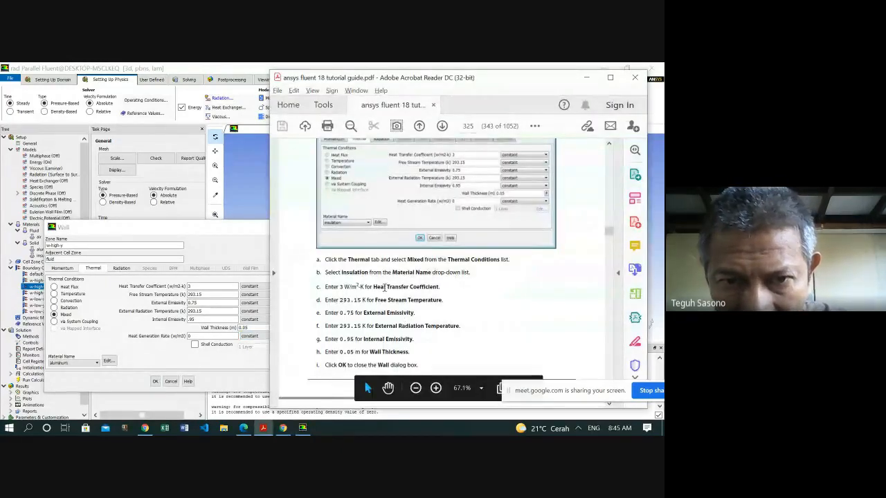
{"action": "left_click", "coordinate": [97, 363]}
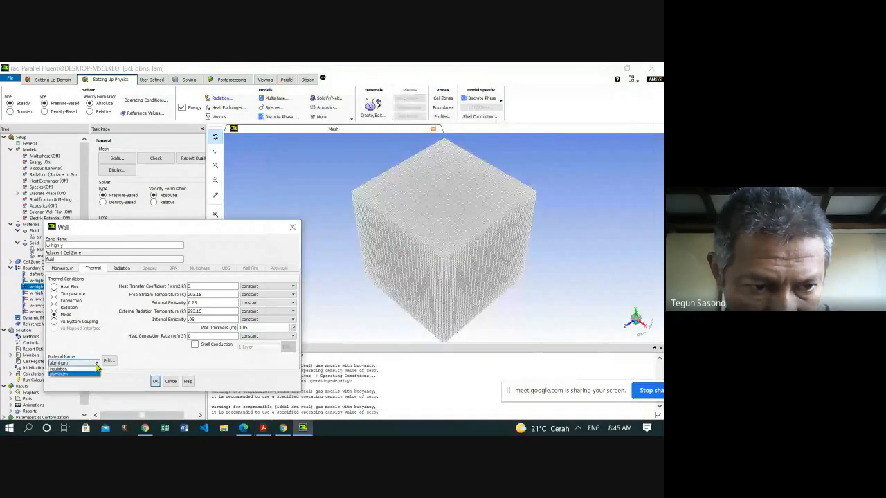
{"action": "left_click", "coordinate": [65, 374]}
- Review the guide's instructions for the side, heated and top walls, and accept the wall conditions of w-high-y
{"action": "key", "text": "alt+Tab"}
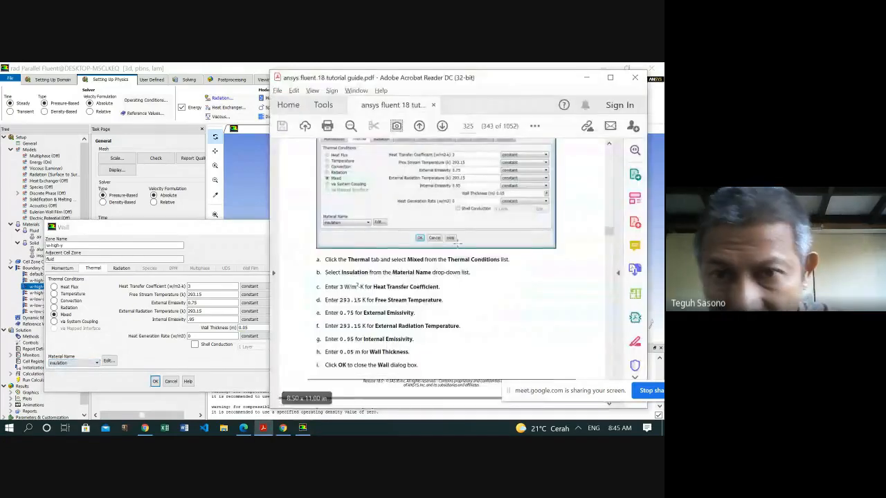
{"action": "scroll", "coordinate": [463, 202], "scroll_direction": "up", "scroll_amount": 1}
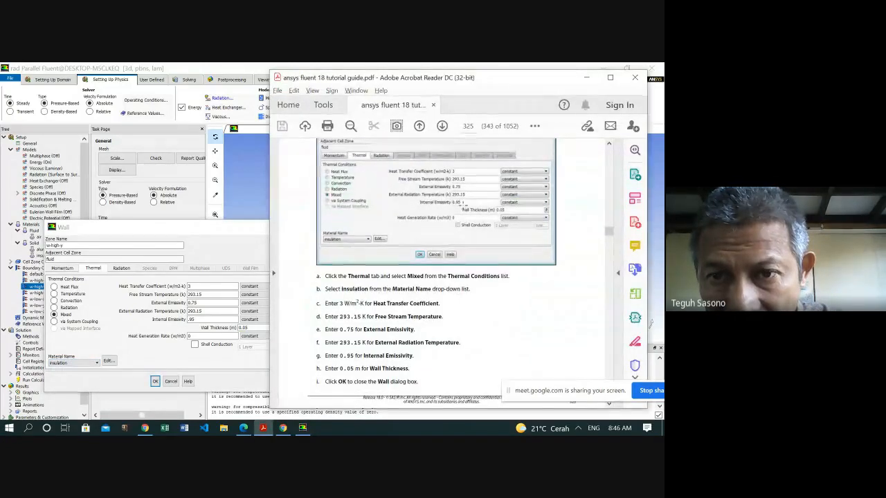
{"action": "scroll", "coordinate": [462, 207], "scroll_direction": "up", "scroll_amount": 10}
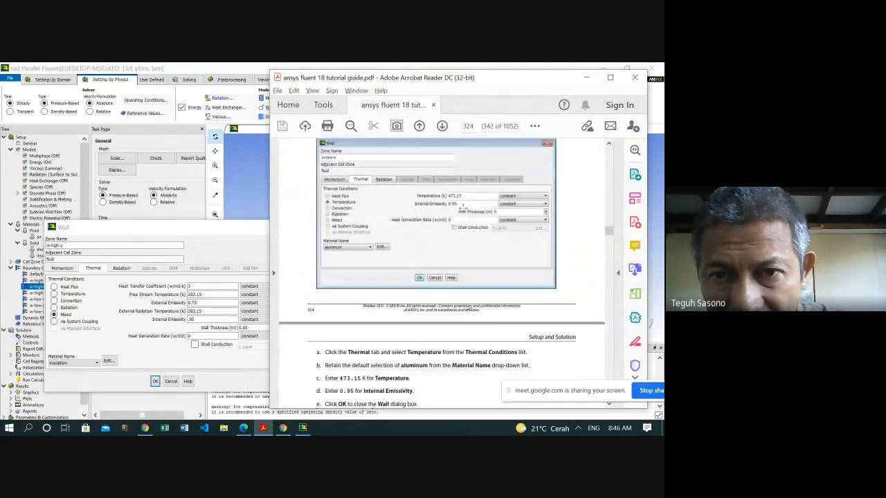
{"action": "scroll", "coordinate": [462, 207], "scroll_direction": "up", "scroll_amount": 10}
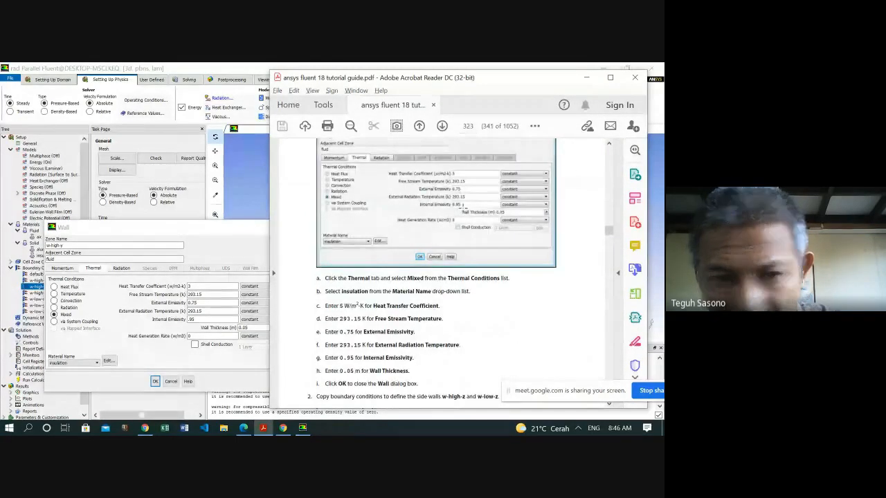
{"action": "scroll", "coordinate": [465, 206], "scroll_direction": "down", "scroll_amount": 10}
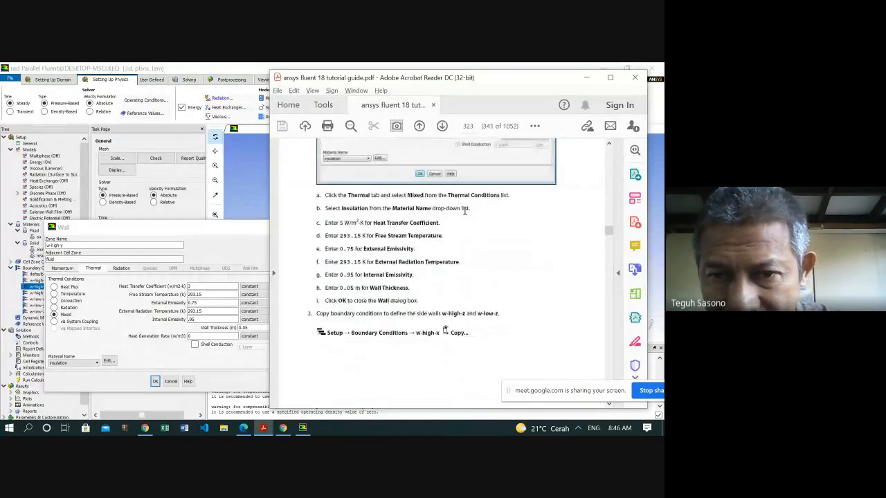
{"action": "scroll", "coordinate": [465, 215], "scroll_direction": "down", "scroll_amount": 5}
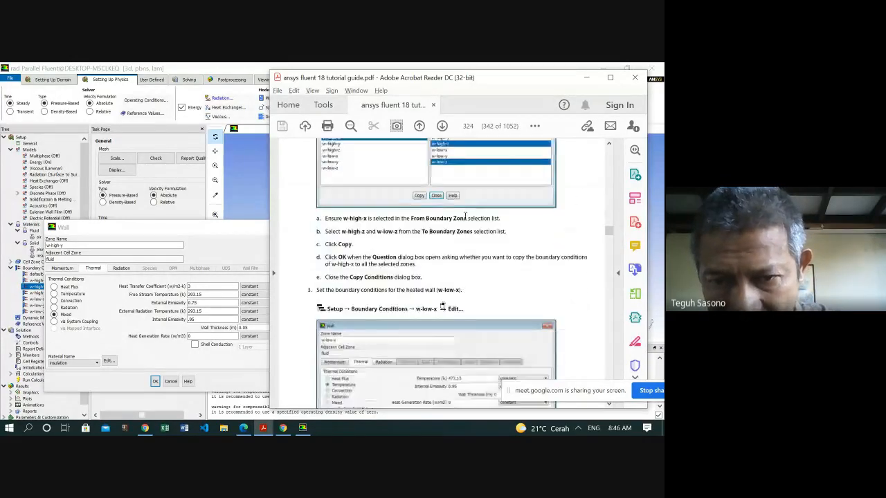
{"action": "scroll", "coordinate": [465, 217], "scroll_direction": "down", "scroll_amount": 10}
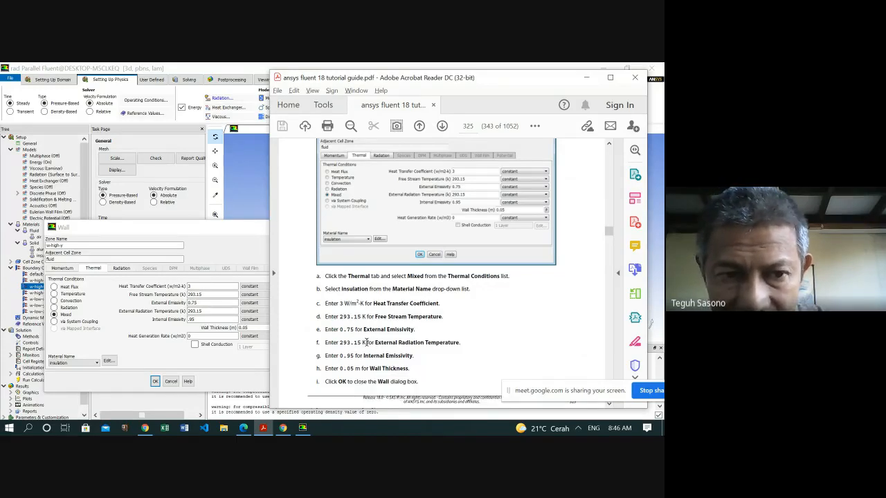
{"action": "scroll", "coordinate": [365, 343], "scroll_direction": "down", "scroll_amount": 5}
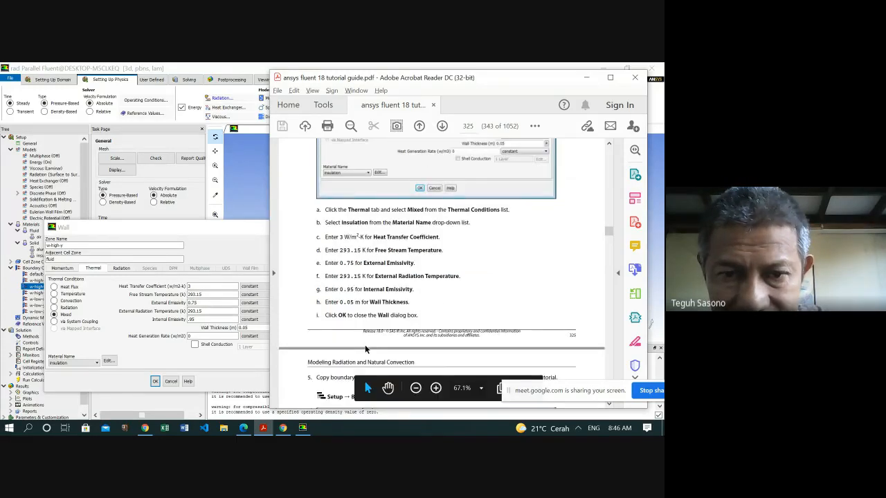
{"action": "left_click", "coordinate": [155, 383]}
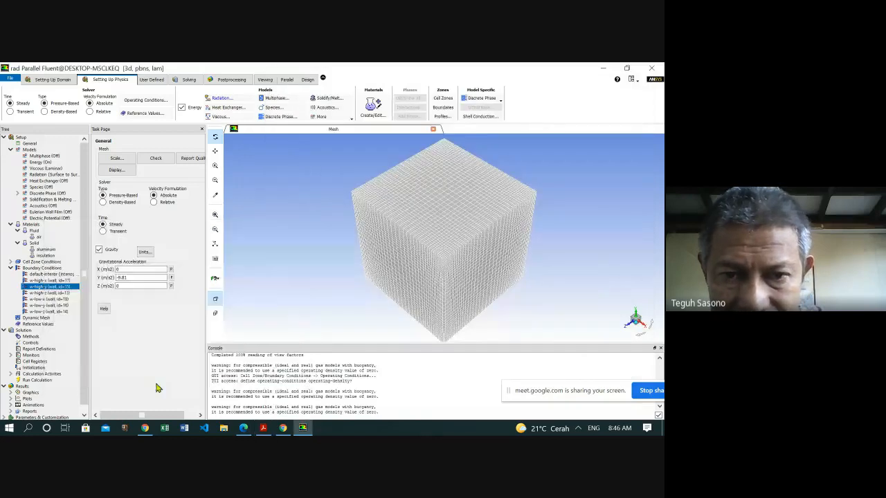
- Following the guide, copy the boundary conditions of w-high-y to the bottom wall w-low-y
{"action": "key", "text": "alt+Tab"}
{"action": "scroll", "coordinate": [439, 299], "scroll_direction": "down", "scroll_amount": 4}
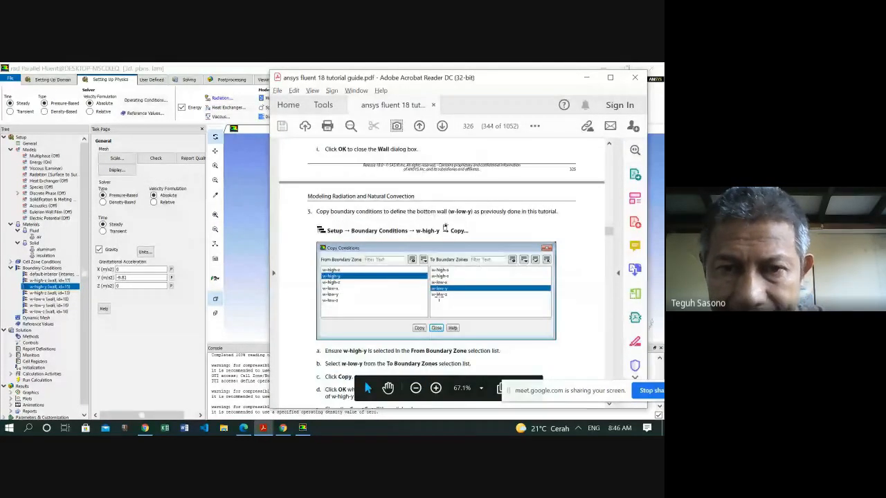
{"action": "right_click", "coordinate": [59, 288]}
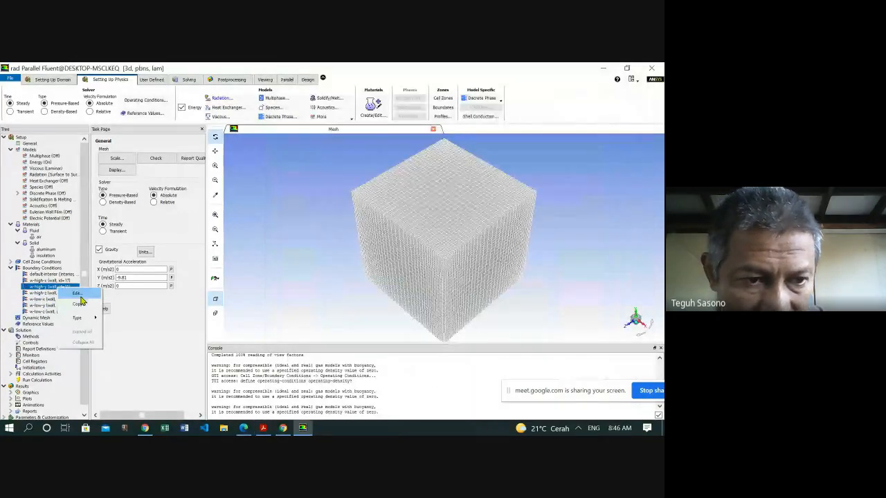
{"action": "left_click", "coordinate": [76, 306]}
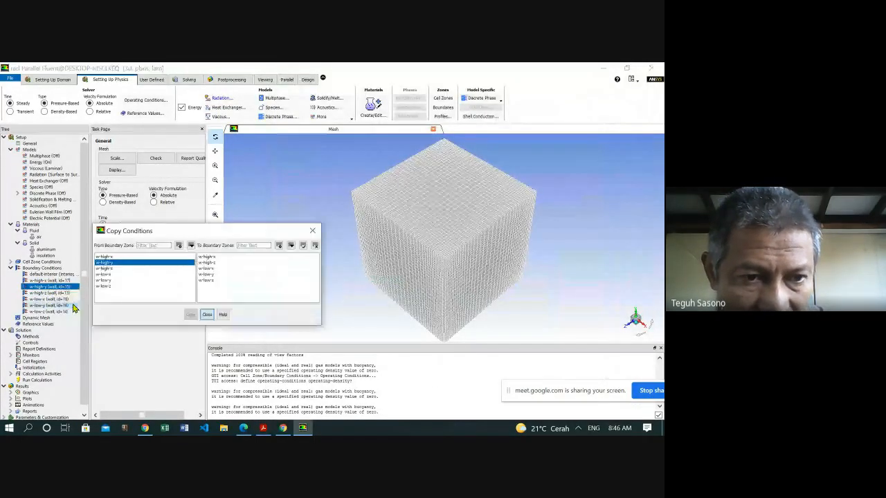
{"action": "left_click", "coordinate": [211, 276]}
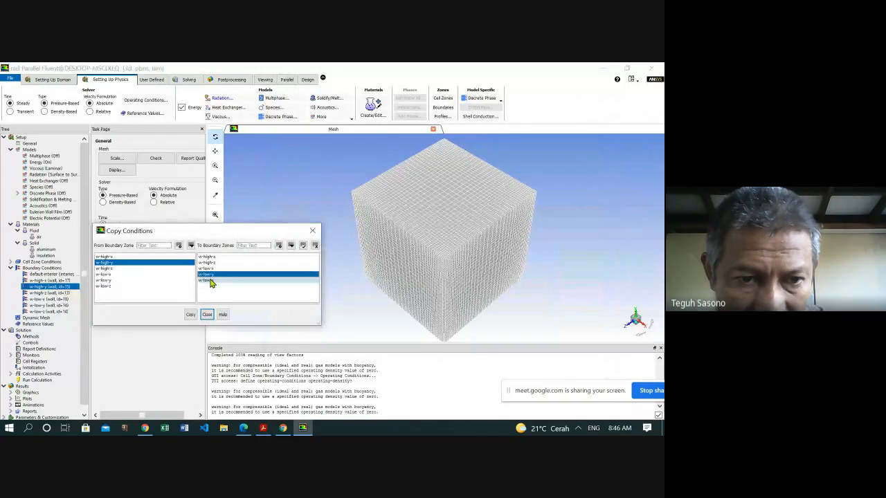
{"action": "left_click", "coordinate": [189, 316]}
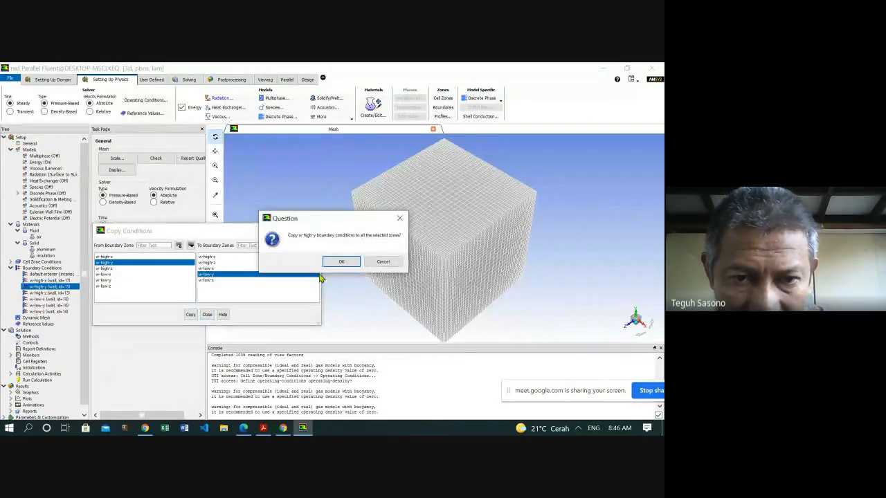
{"action": "left_click", "coordinate": [347, 266]}
{"action": "left_click", "coordinate": [207, 314]}
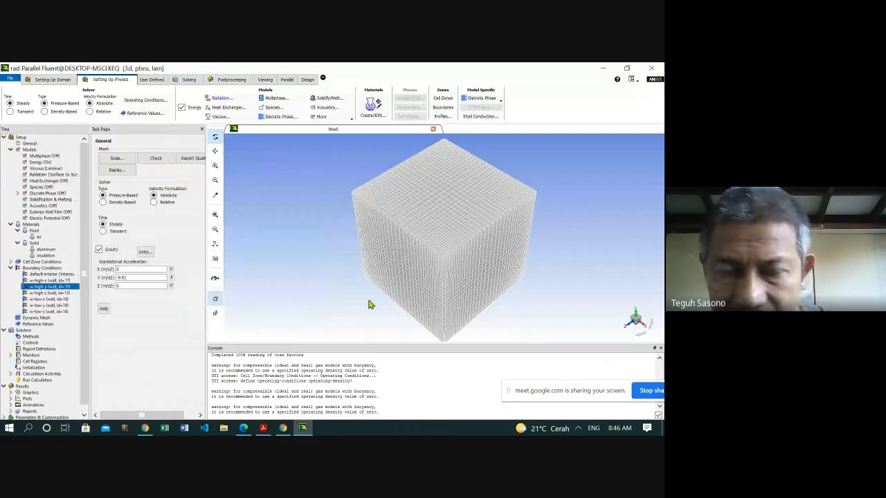
- Consult the guide's Obtaining the Solution section and open the solution methods settings
{"action": "key", "text": "alt+Tab"}
{"action": "scroll", "coordinate": [444, 298], "scroll_direction": "down", "scroll_amount": 2}
{"action": "scroll", "coordinate": [450, 276], "scroll_direction": "down", "scroll_amount": 4}
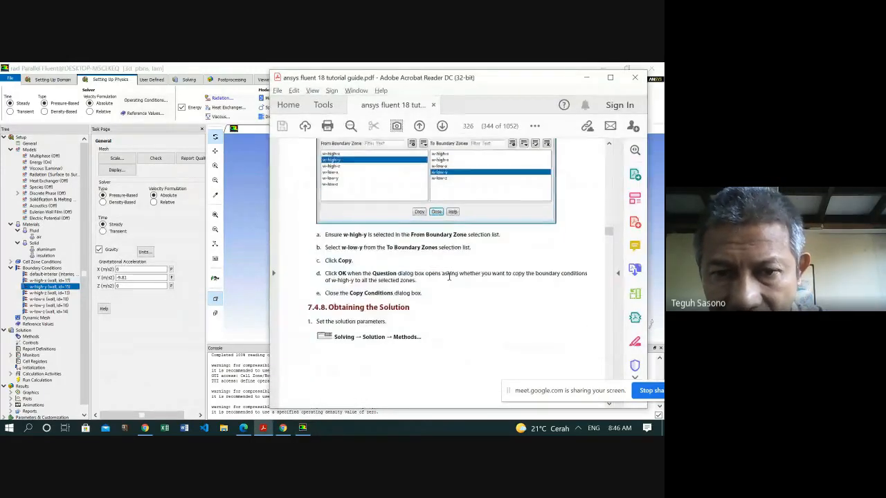
{"action": "scroll", "coordinate": [448, 281], "scroll_direction": "down", "scroll_amount": 1}
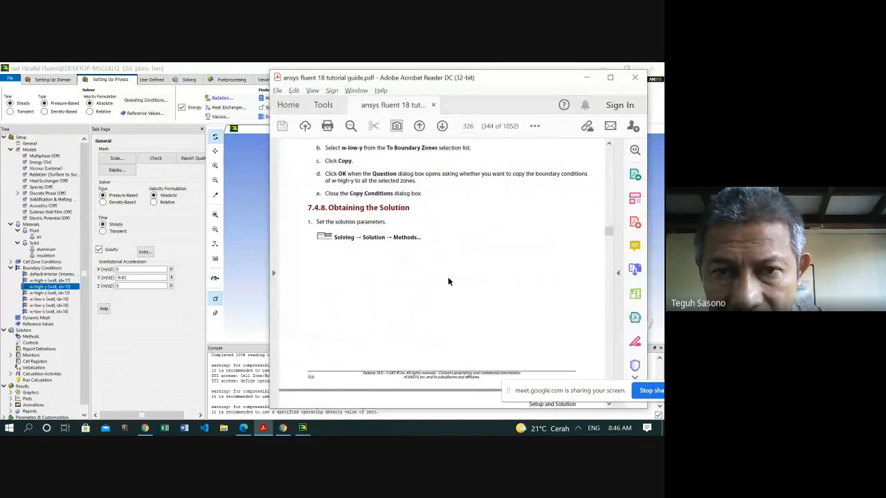
{"action": "scroll", "coordinate": [442, 282], "scroll_direction": "down", "scroll_amount": 1}
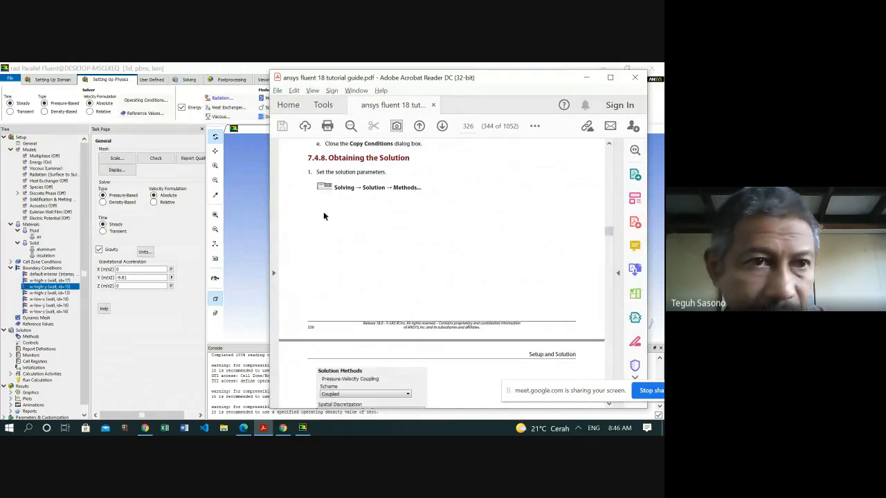
{"action": "left_click", "coordinate": [190, 80]}
{"action": "left_click", "coordinate": [190, 81]}
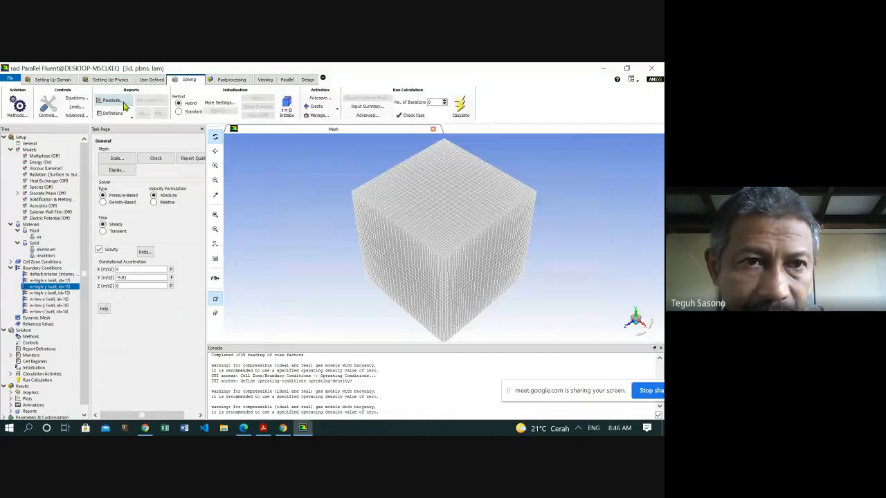
{"action": "left_click", "coordinate": [16, 107]}
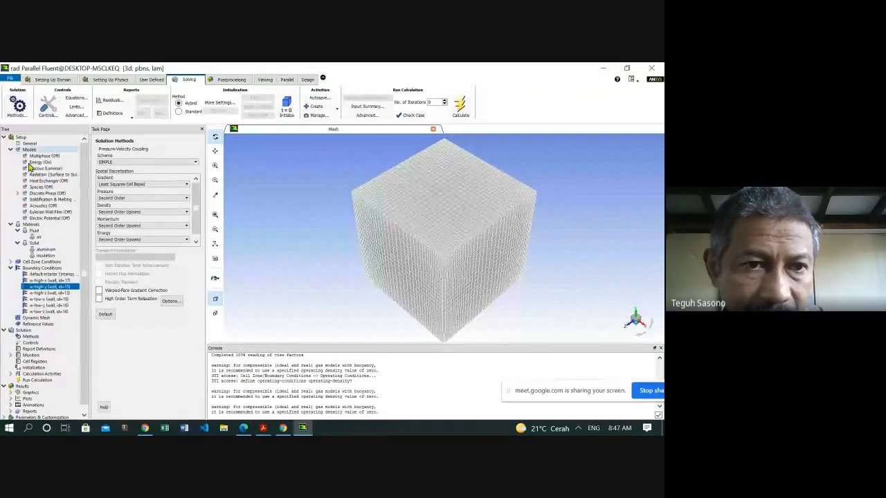
- Check the guide's solution methods and set the pressure-velocity coupling scheme to Coupled
{"action": "left_click", "coordinate": [197, 166]}
{"action": "left_click", "coordinate": [196, 166]}
{"action": "key", "text": "alt+Tab"}
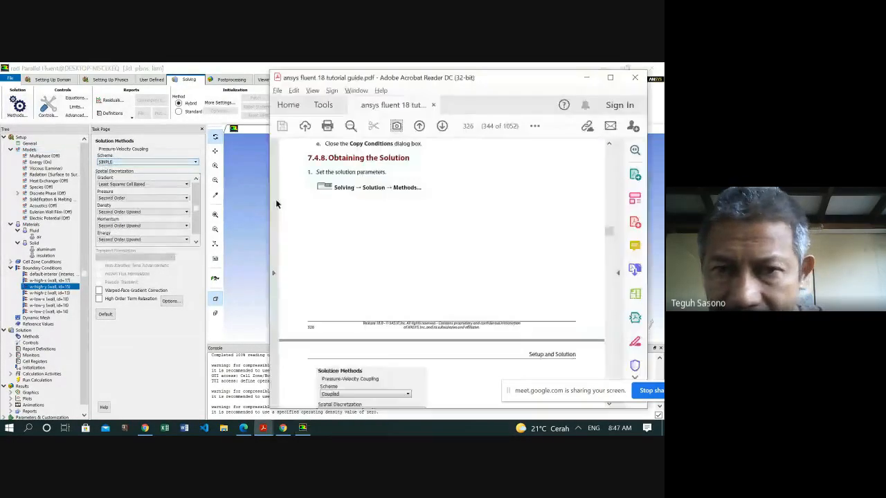
{"action": "scroll", "coordinate": [454, 242], "scroll_direction": "down", "scroll_amount": 2}
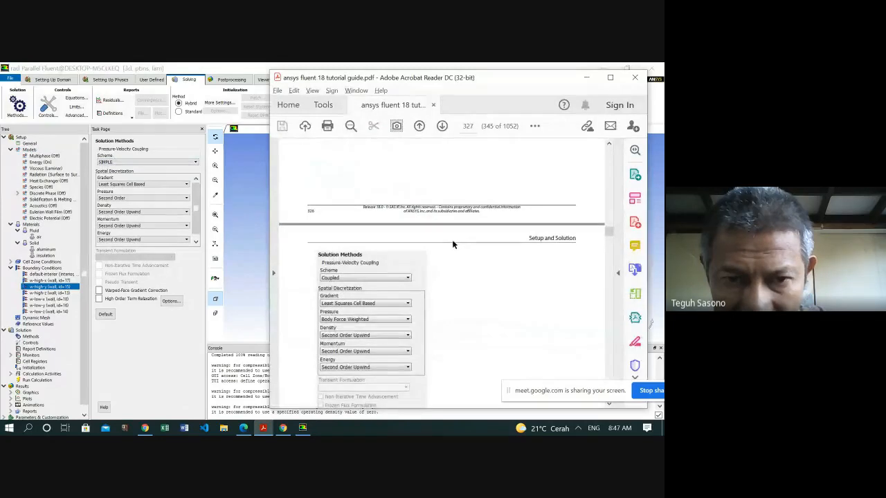
{"action": "left_click", "coordinate": [196, 166]}
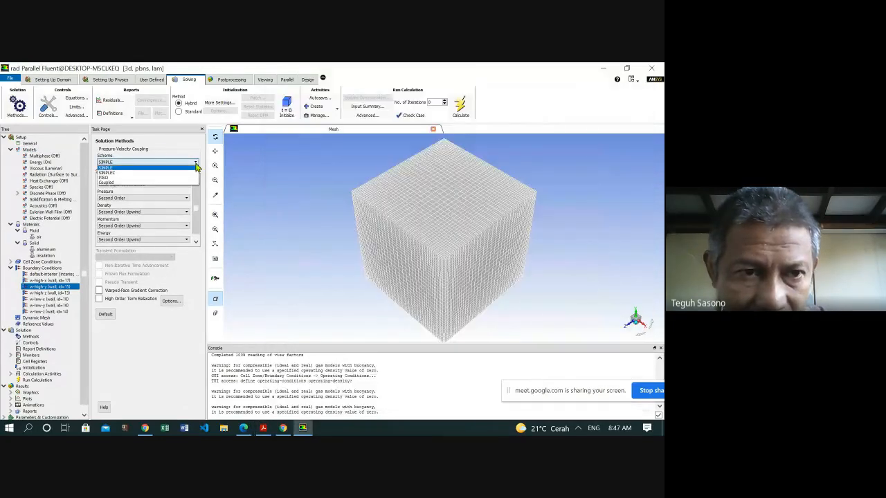
{"action": "left_click", "coordinate": [148, 185]}
- Following the guide, set the pressure spatial discretization to Body Force Weighted
{"action": "key", "text": "alt+Tab"}
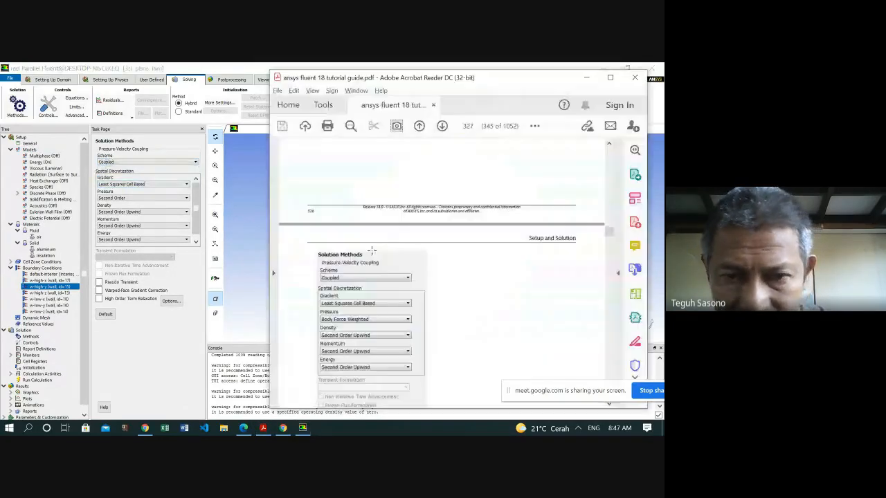
{"action": "scroll", "coordinate": [433, 250], "scroll_direction": "down", "scroll_amount": 1}
{"action": "scroll", "coordinate": [435, 252], "scroll_direction": "down", "scroll_amount": 1}
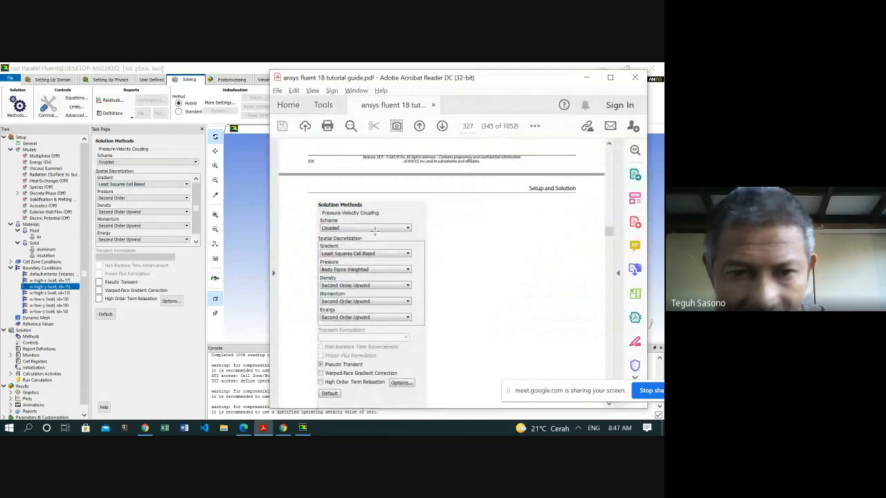
{"action": "left_click", "coordinate": [188, 200]}
{"action": "left_click", "coordinate": [186, 199]}
{"action": "left_click", "coordinate": [178, 231]}
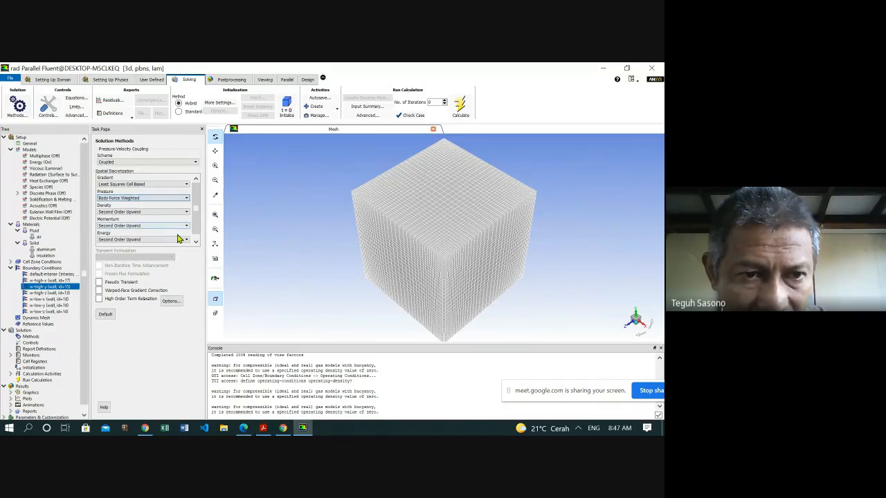
- Enable the Pseudo Transient option as the guide shows, and check the solution methods against its written instructions
{"action": "key", "text": "alt+Tab"}
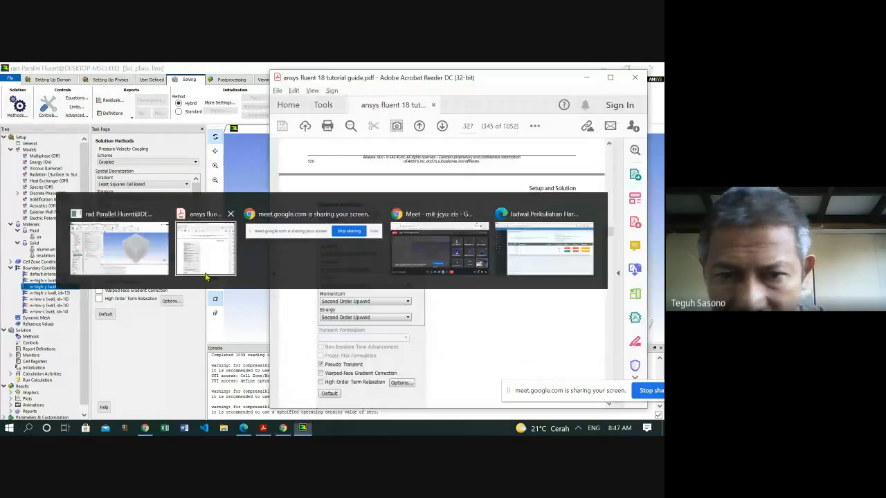
{"action": "scroll", "coordinate": [436, 278], "scroll_direction": "down", "scroll_amount": 3}
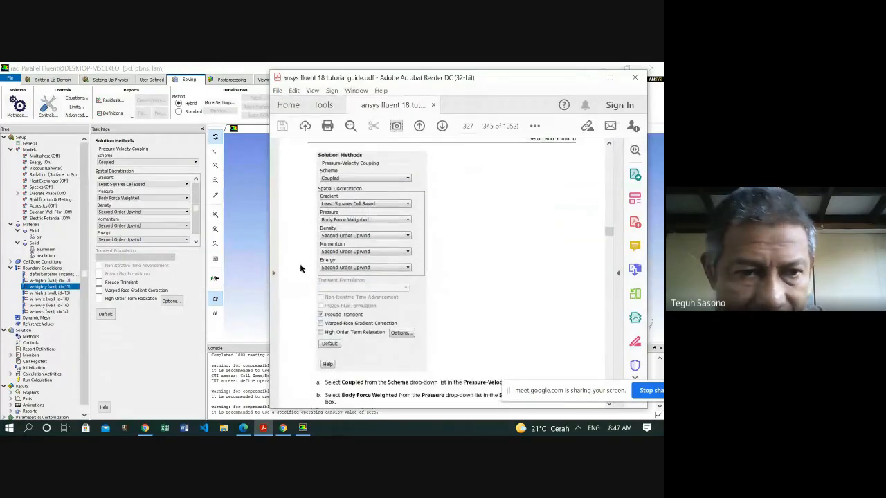
{"action": "left_click", "coordinate": [109, 283]}
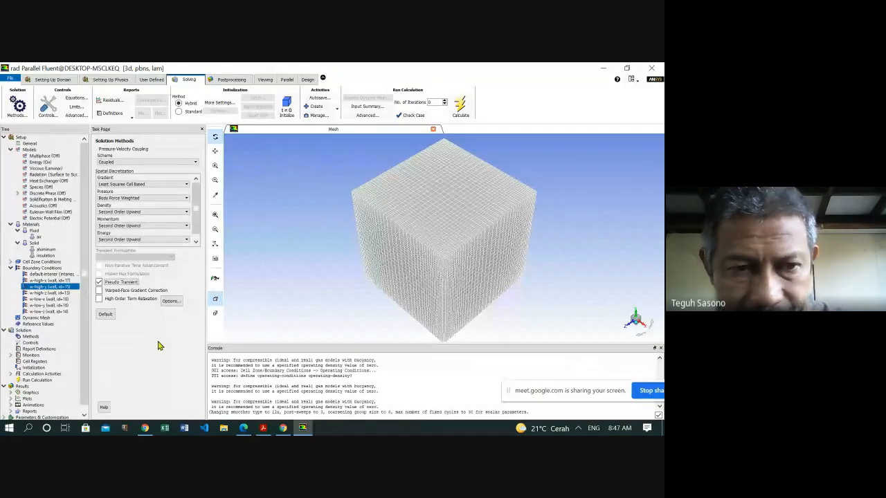
{"action": "key", "text": "alt+Tab"}
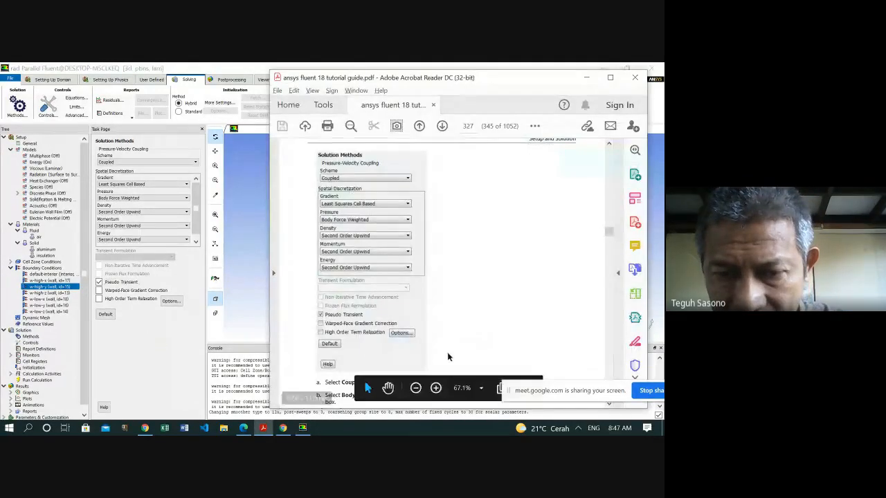
{"action": "scroll", "coordinate": [453, 323], "scroll_direction": "down", "scroll_amount": 2}
{"action": "scroll", "coordinate": [454, 323], "scroll_direction": "down", "scroll_amount": 1}
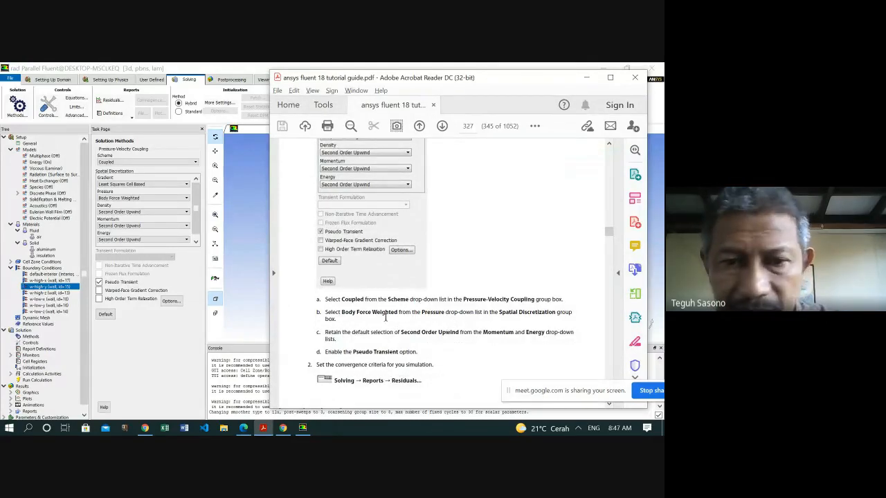
- Open the Residual Monitors settings and bring up the matching convergence criteria in the Fluent tutorial guide in Acrobat Reader
{"action": "scroll", "coordinate": [383, 316], "scroll_direction": "down", "scroll_amount": 3}
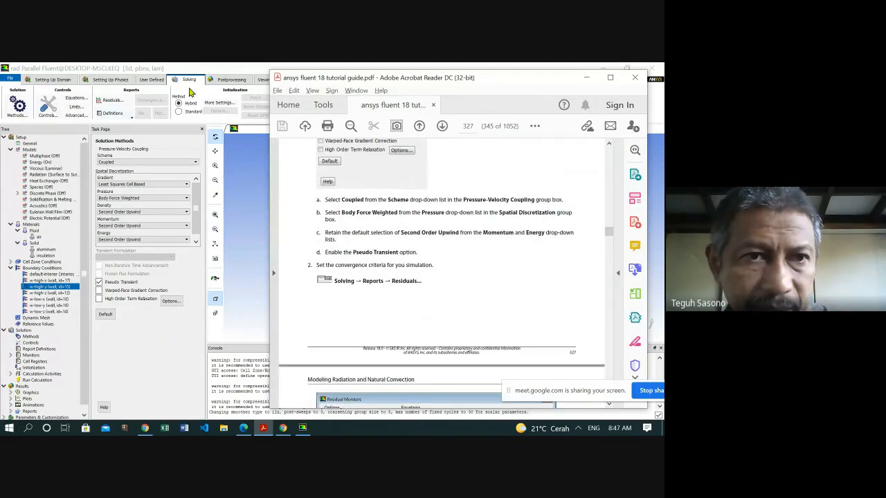
{"action": "left_click", "coordinate": [111, 99]}
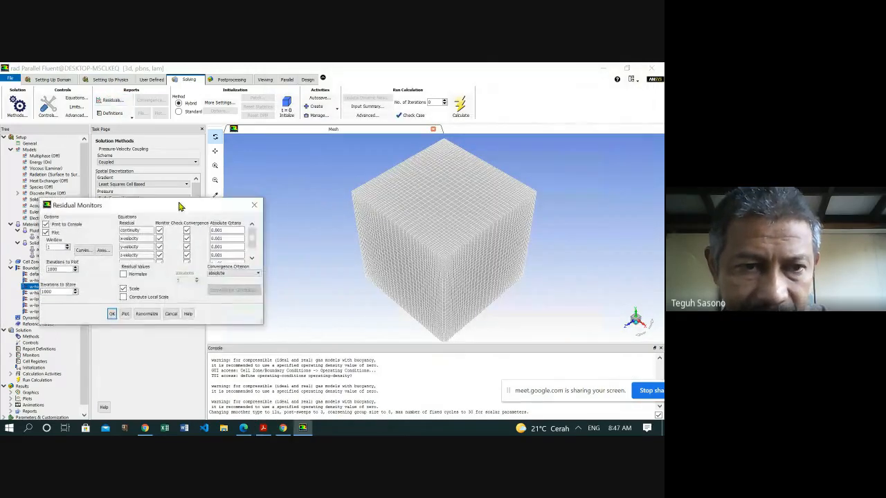
{"action": "left_click", "coordinate": [263, 428]}
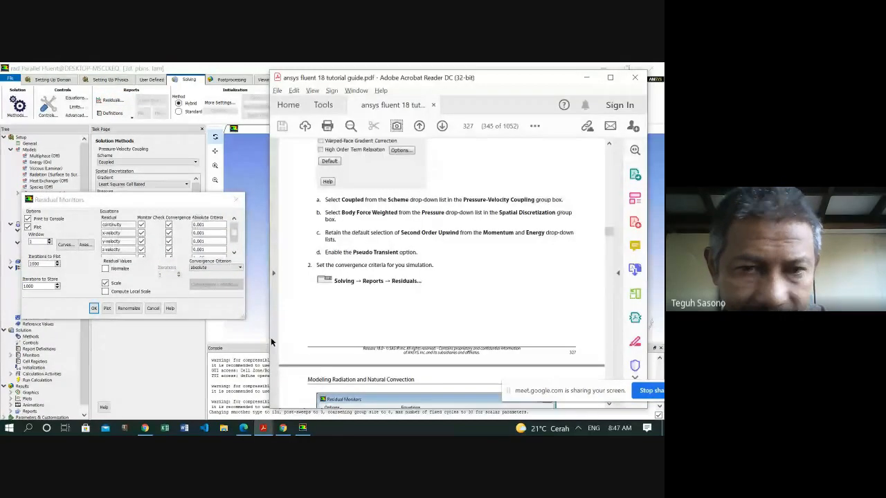
{"action": "scroll", "coordinate": [448, 285], "scroll_direction": "down", "scroll_amount": 3}
{"action": "scroll", "coordinate": [448, 285], "scroll_direction": "down", "scroll_amount": 3}
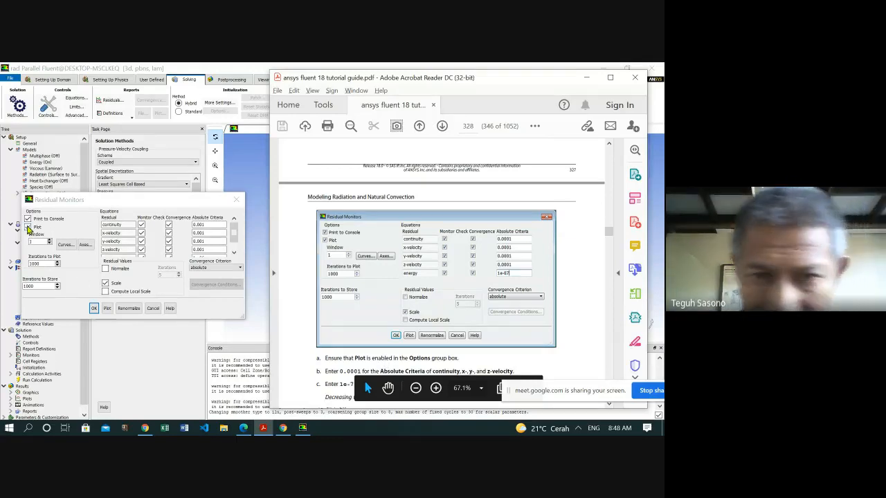
- Set the absolute convergence criteria for continuity, x-velocity, y-velocity and z-velocity to 0.0001 in Fluent's residual monitors
{"action": "left_click", "coordinate": [198, 233]}
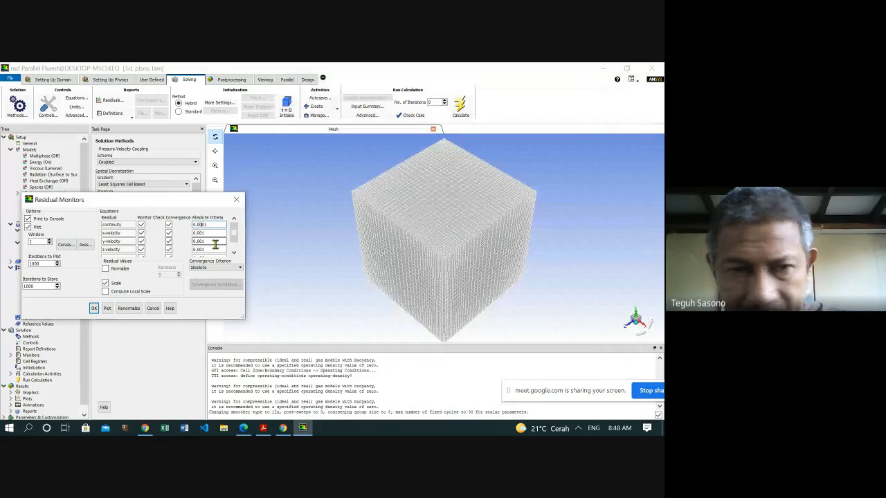
{"action": "key", "text": "Tab"}
{"action": "left_click", "coordinate": [199, 234]}
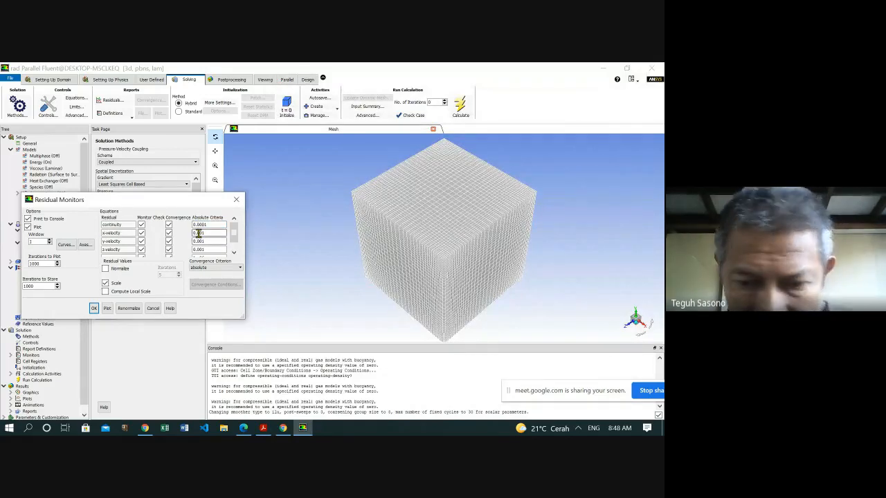
{"action": "type", "text": "0"}
{"action": "left_click", "coordinate": [199, 243]}
{"action": "type", "text": "0"}
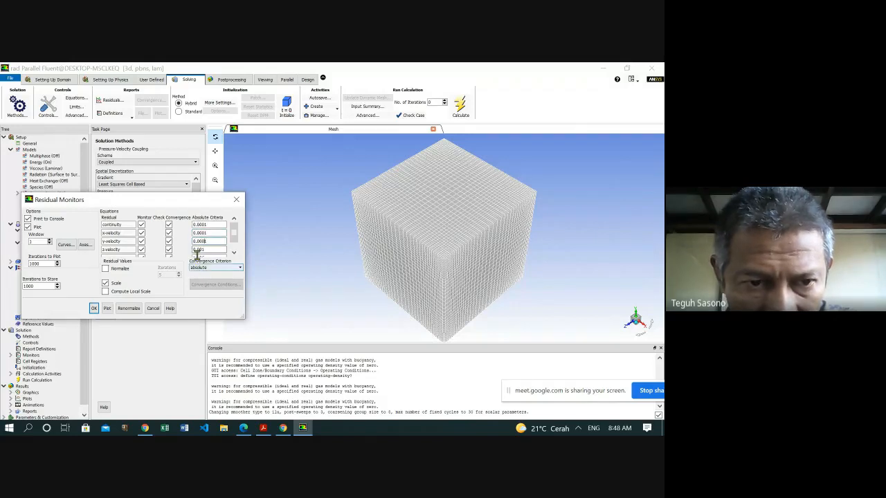
{"action": "left_click", "coordinate": [200, 250]}
{"action": "type", "text": "0"}
- Set the energy residual's absolute criterion to 1e-07, compare the criteria with the guide and apply the residual monitor settings
{"action": "left_click", "coordinate": [234, 253]}
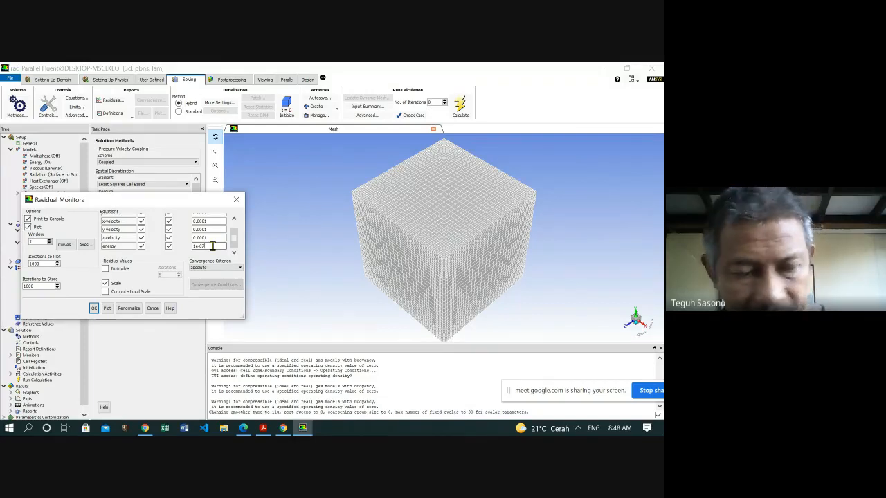
{"action": "key", "text": "alt+Tab"}
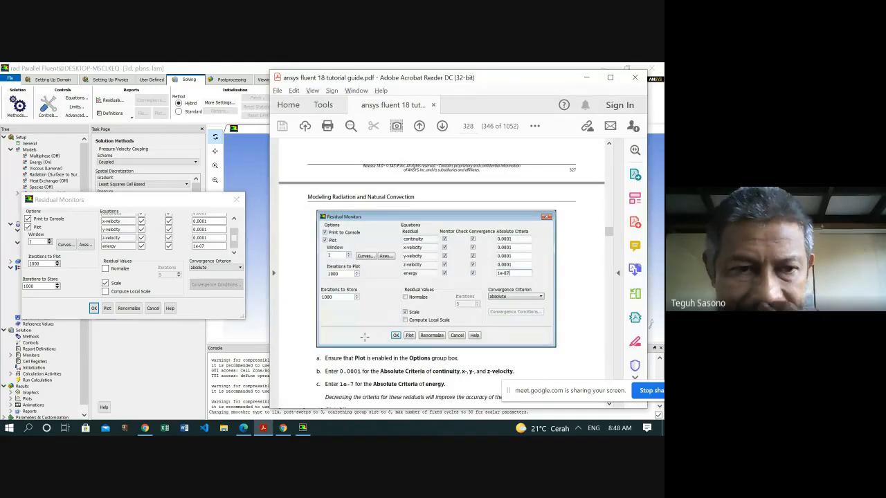
{"action": "left_click", "coordinate": [93, 308]}
{"action": "left_click", "coordinate": [93, 308]}
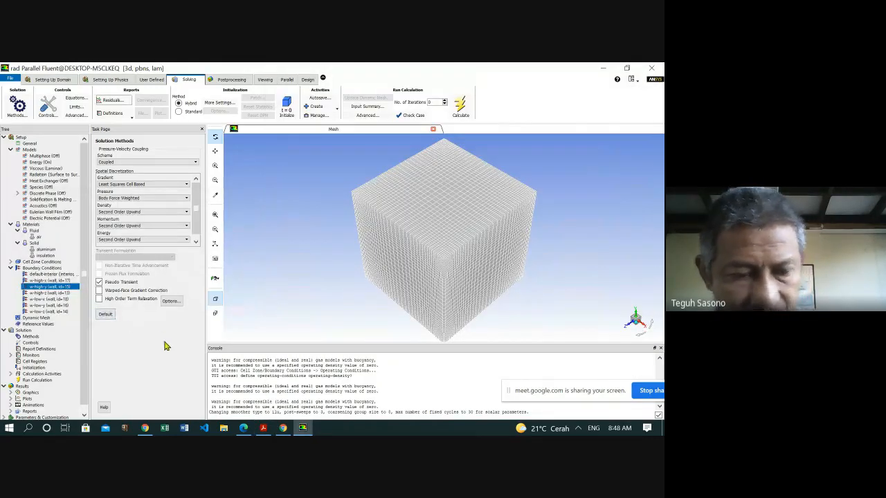
- Consult the guide's initialization instructions and initialize the solution in Fluent with the Hybrid method
{"action": "key", "text": "alt+Tab"}
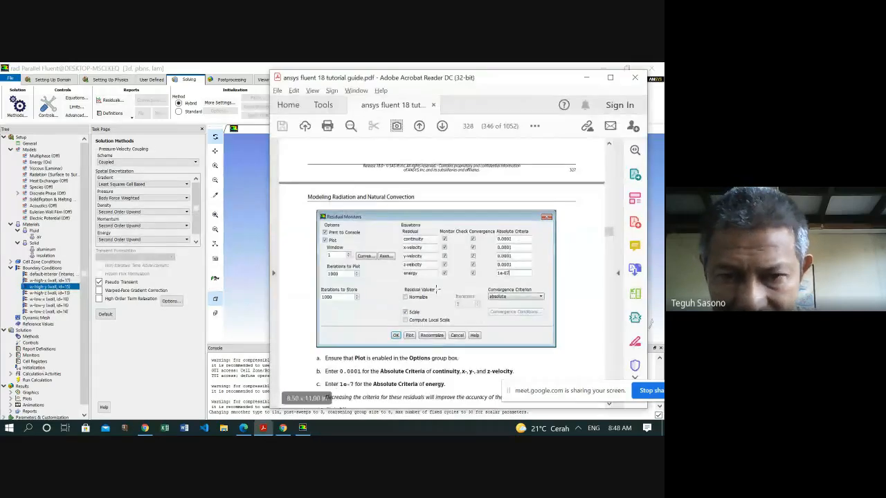
{"action": "scroll", "coordinate": [450, 289], "scroll_direction": "down", "scroll_amount": 3}
{"action": "scroll", "coordinate": [451, 289], "scroll_direction": "down", "scroll_amount": 3}
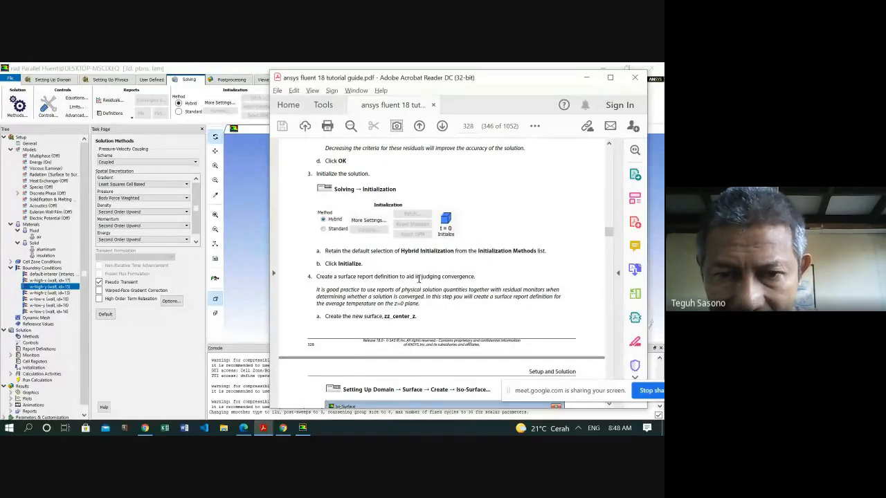
{"action": "scroll", "coordinate": [419, 279], "scroll_direction": "down", "scroll_amount": 1}
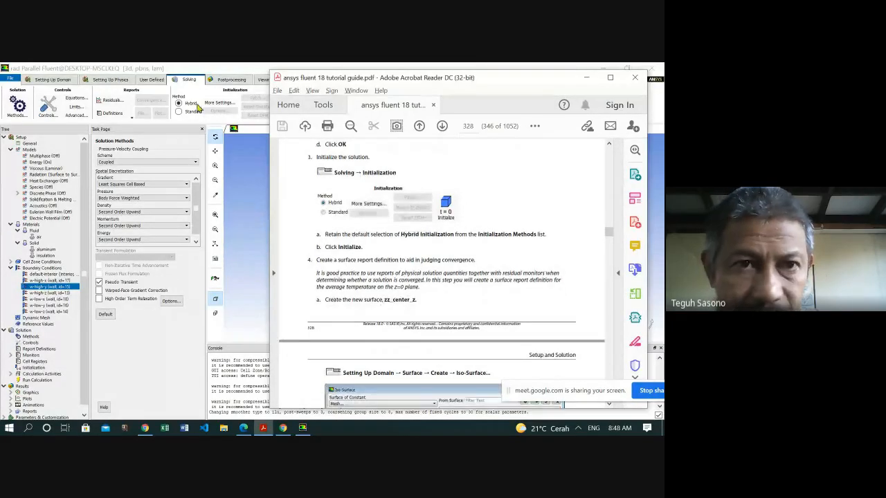
{"action": "left_click", "coordinate": [188, 82]}
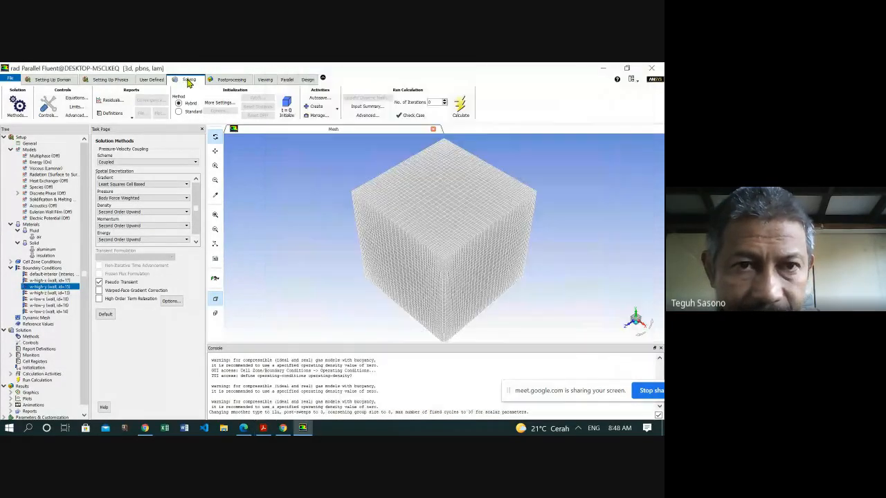
{"action": "left_click", "coordinate": [288, 107]}
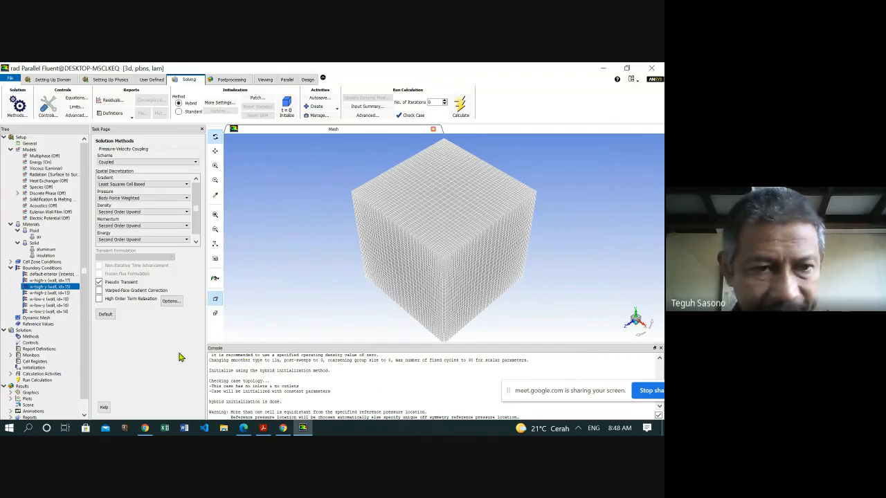
- Read the guide's surface report instructions and start creating a new iso-surface for the domain in Fluent
{"action": "key", "text": "alt+Tab"}
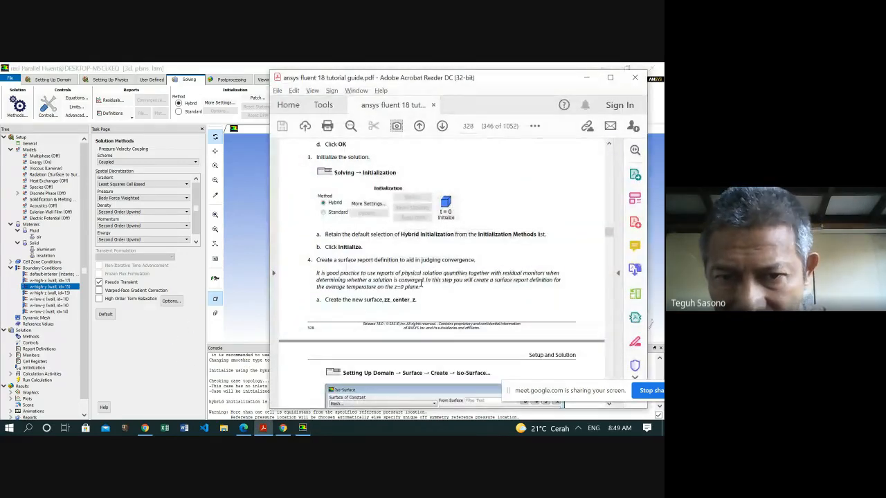
{"action": "scroll", "coordinate": [413, 280], "scroll_direction": "down", "scroll_amount": 1}
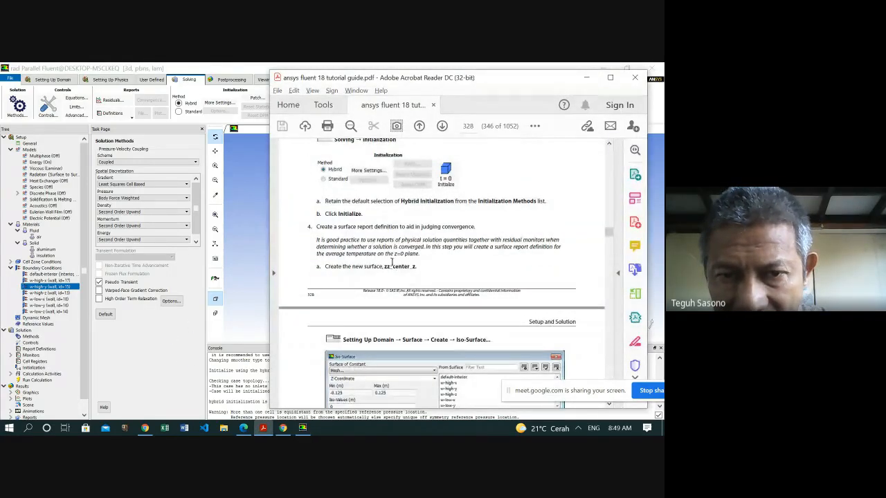
{"action": "scroll", "coordinate": [392, 253], "scroll_direction": "down", "scroll_amount": 1}
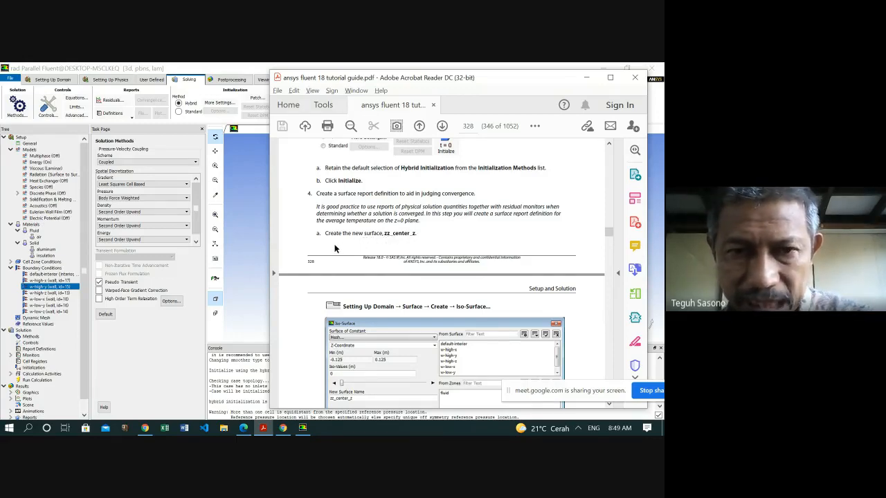
{"action": "scroll", "coordinate": [440, 231], "scroll_direction": "down", "scroll_amount": 2}
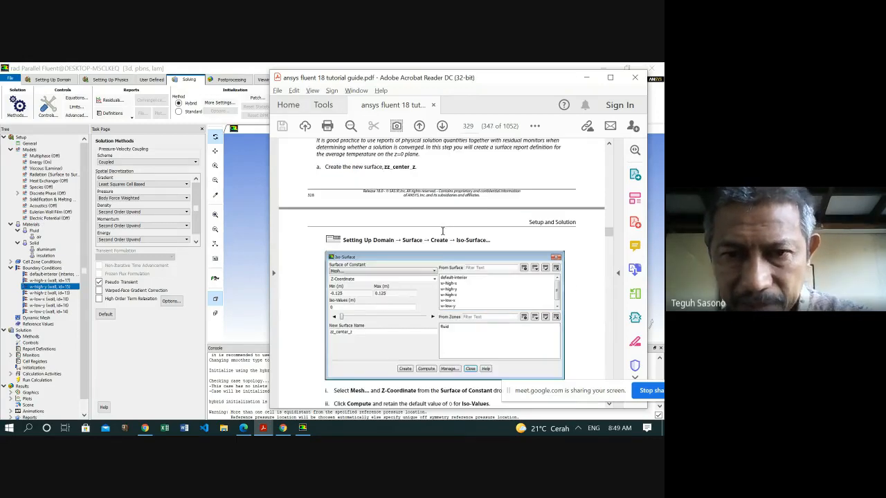
{"action": "scroll", "coordinate": [442, 230], "scroll_direction": "down", "scroll_amount": 1}
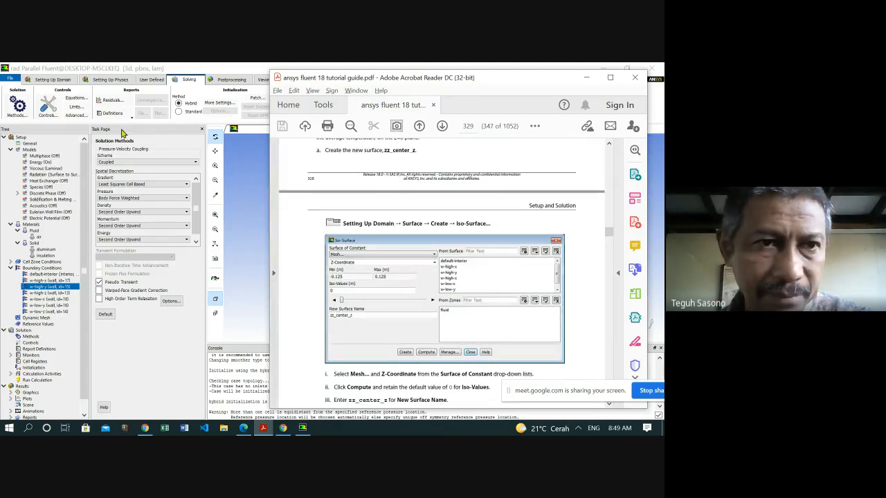
{"action": "left_click", "coordinate": [60, 80]}
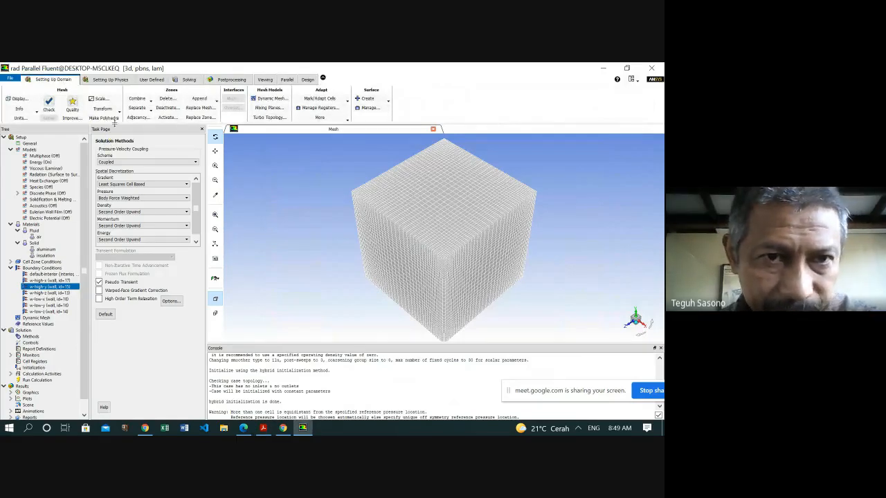
{"action": "left_click", "coordinate": [387, 101]}
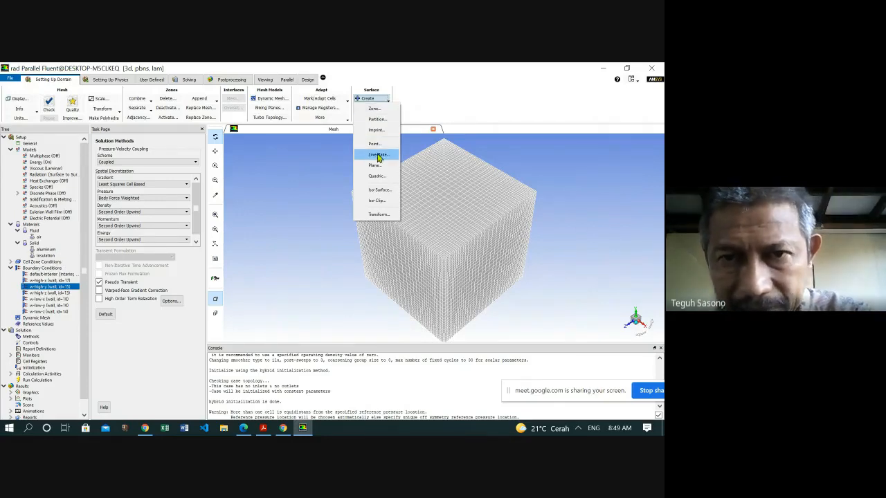
{"action": "key", "text": "alt+Tab"}
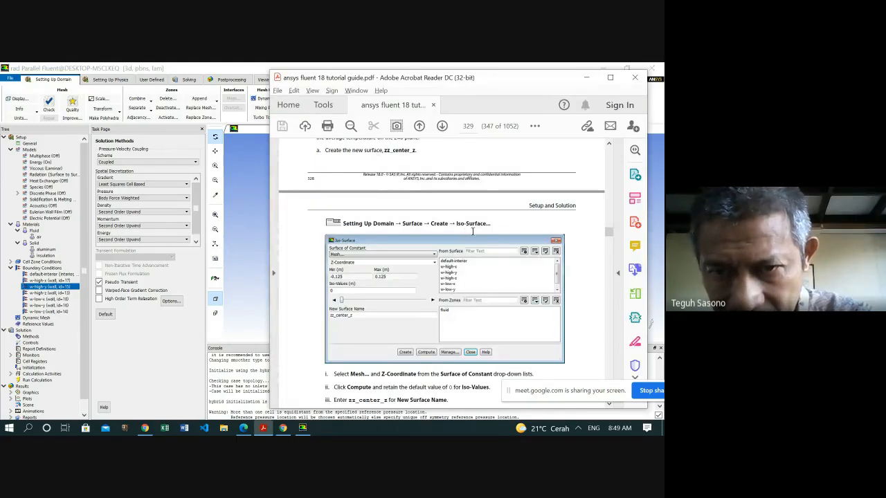
{"action": "key", "text": "alt+Tab"}
{"action": "left_click", "coordinate": [374, 99]}
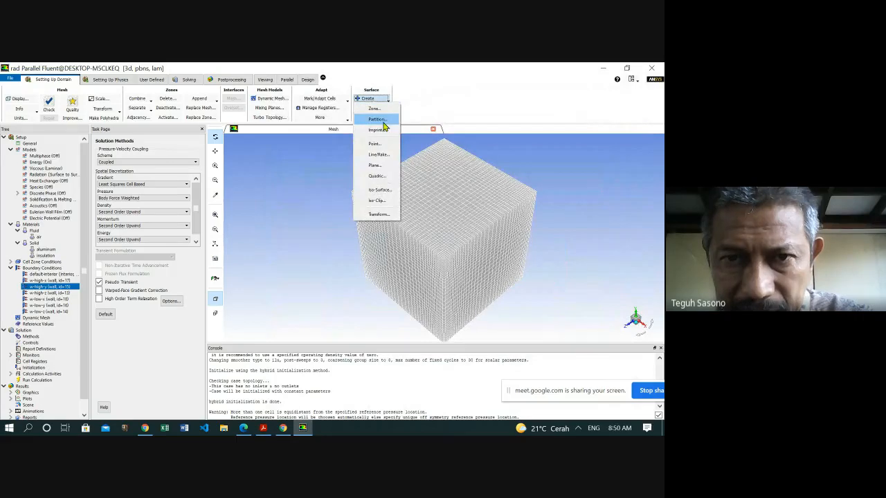
{"action": "left_click", "coordinate": [380, 190]}
{"action": "left_click_drag", "start_coordinate": [234, 232], "coordinate": [148, 222]}
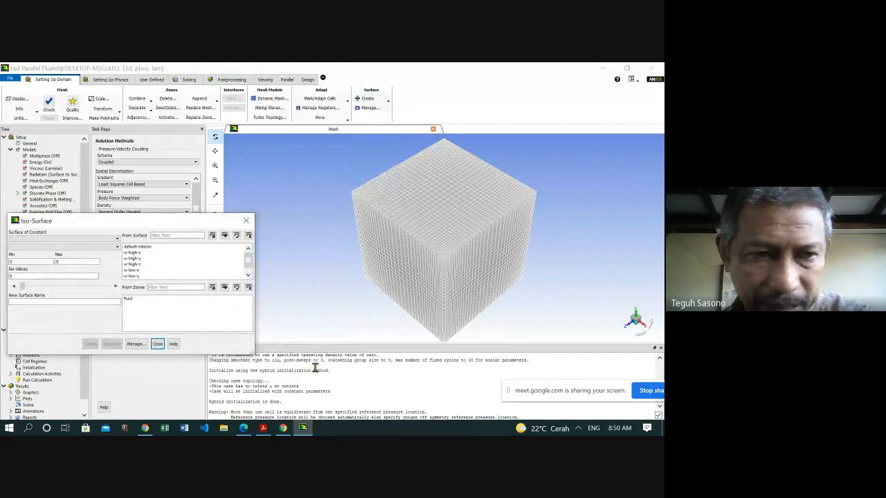
- Set the iso-surface's Surface of Constant to Mesh and Z-Coordinate, as given in the guide
{"action": "key", "text": "alt+Tab"}
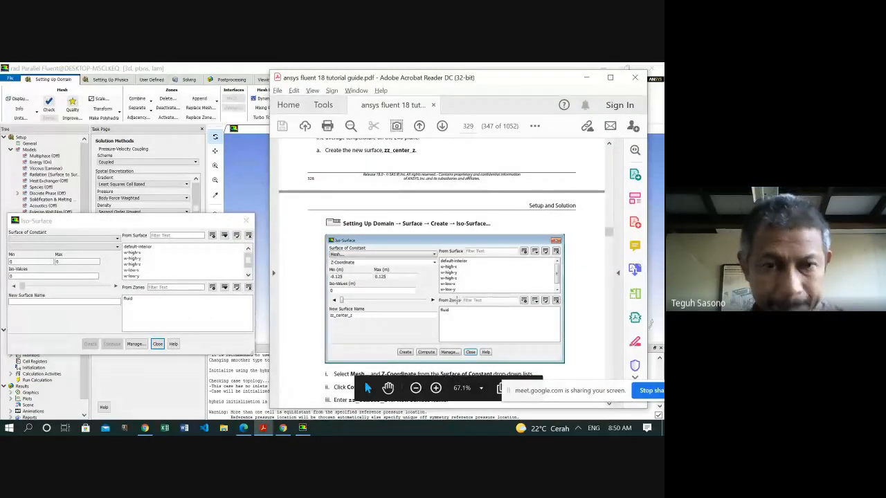
{"action": "left_click", "coordinate": [117, 240]}
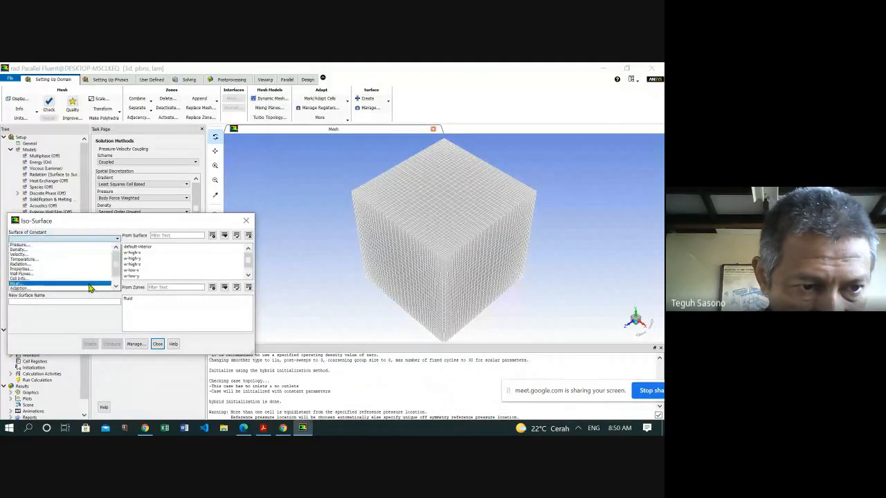
{"action": "left_click", "coordinate": [88, 284]}
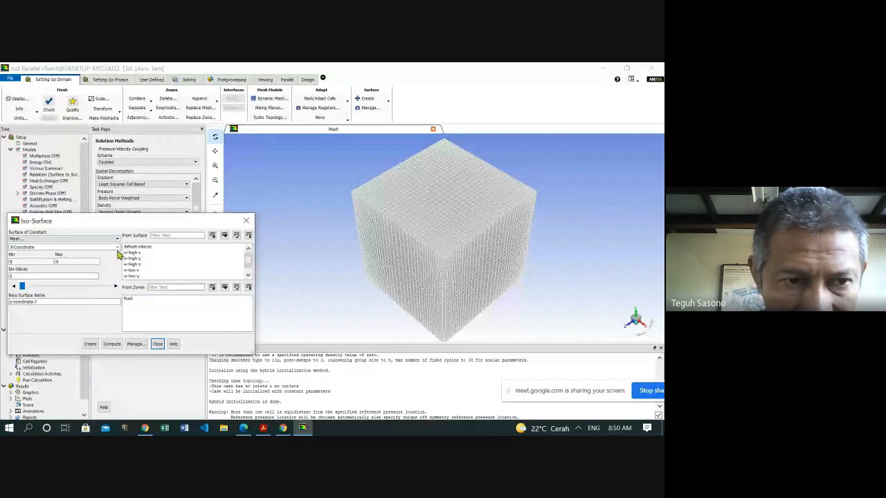
{"action": "left_click", "coordinate": [117, 248]}
{"action": "left_click", "coordinate": [92, 274]}
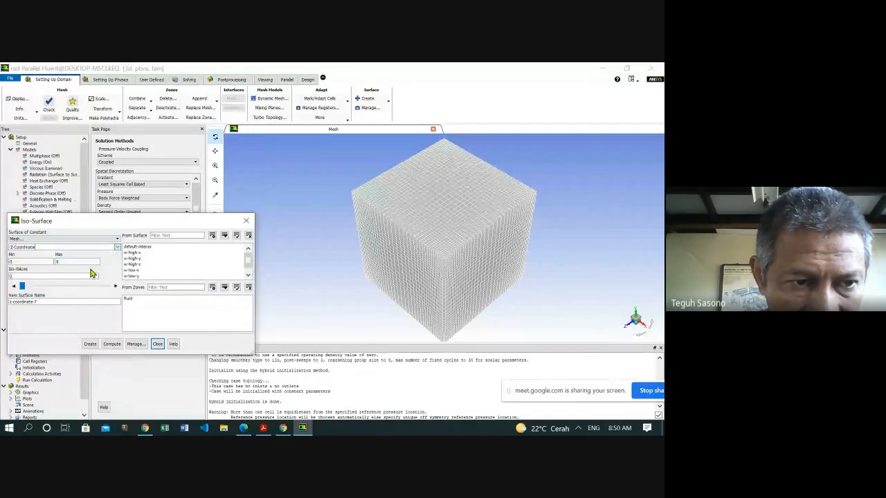
- Compute the iso-surface's Z-Coordinate range with the iso-value kept at 0, checking the settings against the guide
{"action": "key", "text": "alt+Tab"}
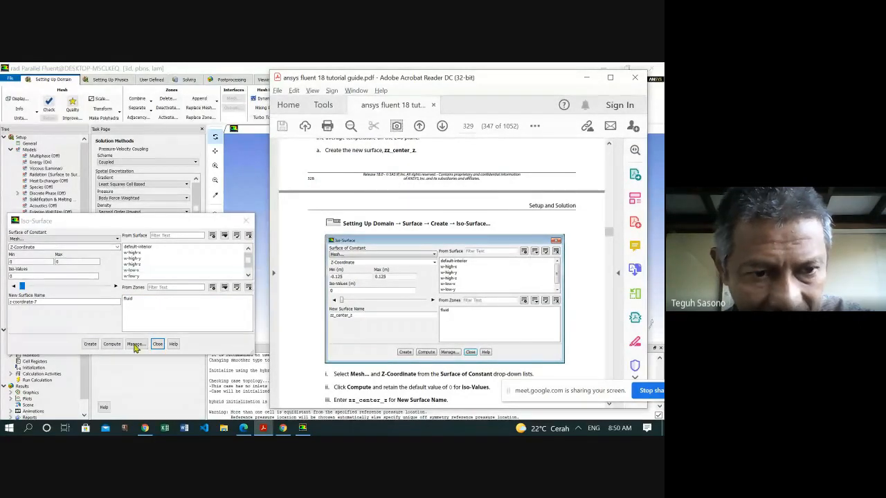
{"action": "left_click", "coordinate": [111, 344]}
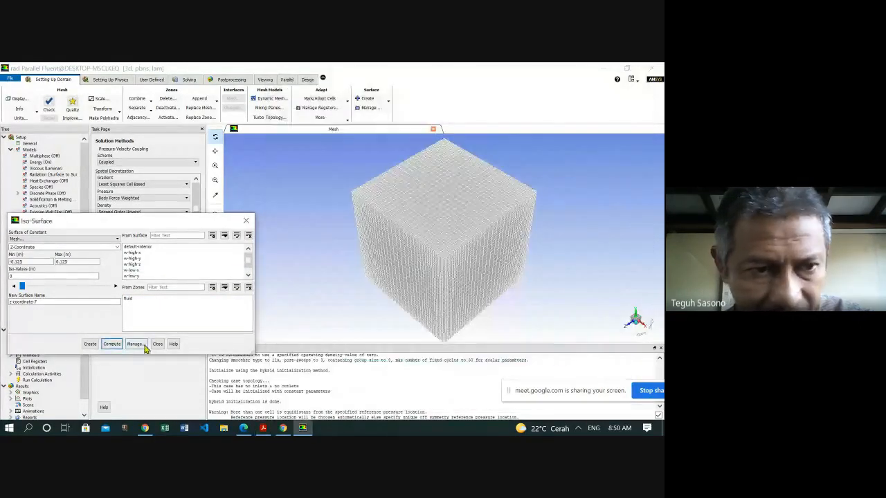
{"action": "key", "text": "alt+Tab"}
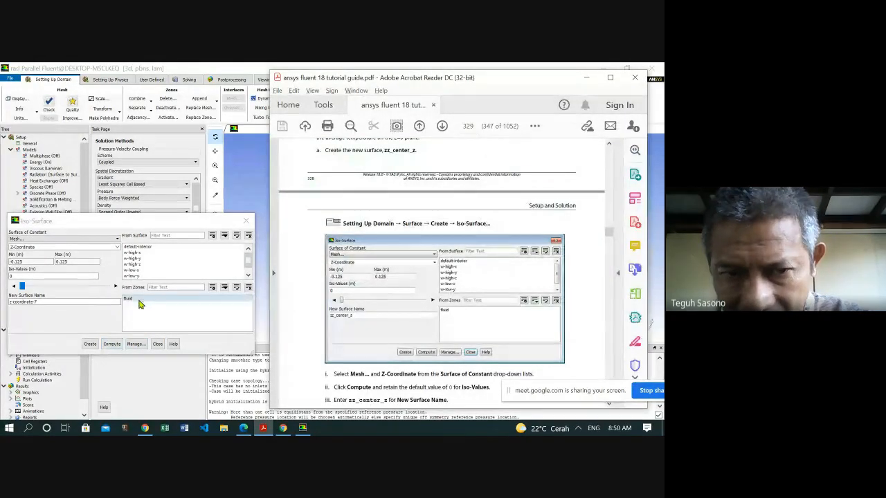
{"action": "left_click", "coordinate": [248, 277]}
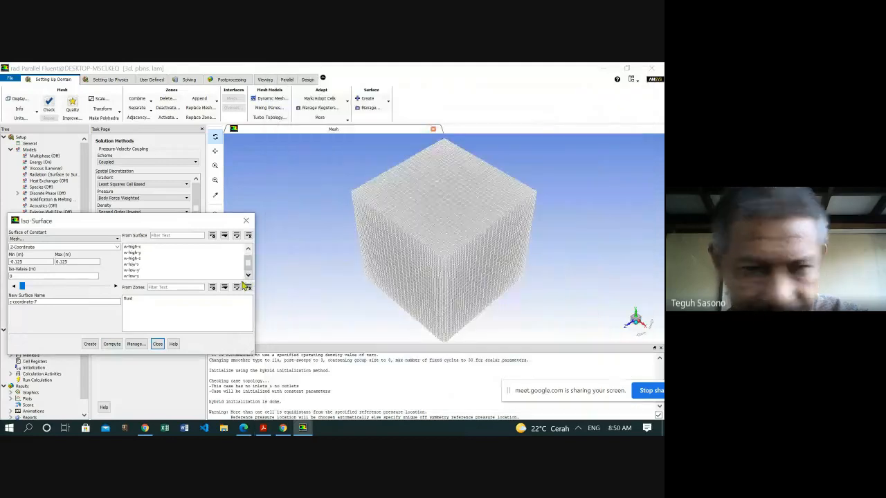
{"action": "left_click", "coordinate": [97, 302]}
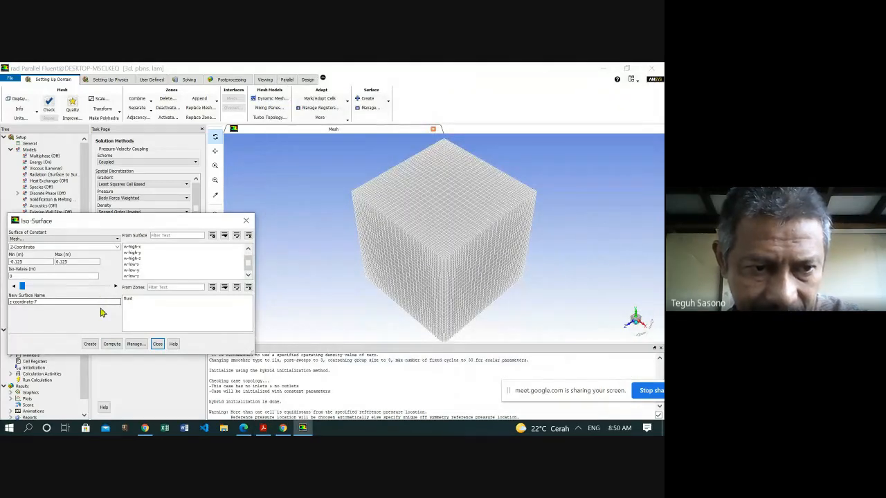
- Look up the surface name in the guide and name the new iso-surface zz-center-z
{"action": "key", "text": "alt+Tab"}
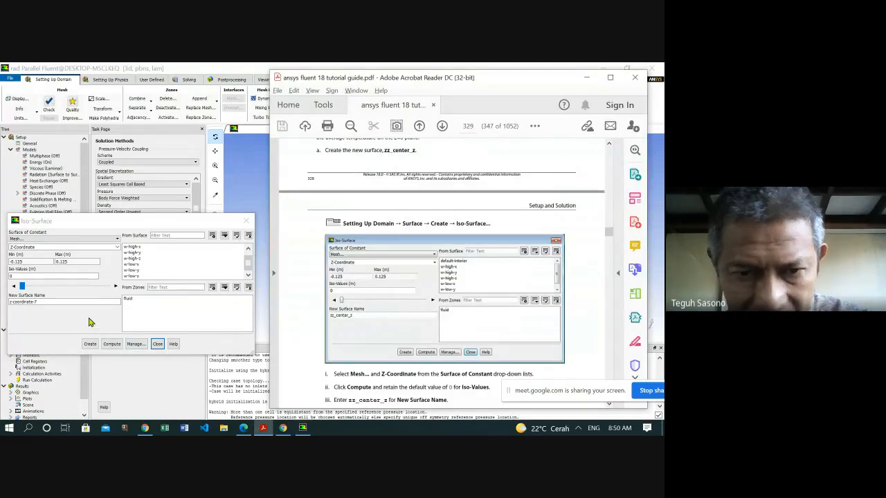
{"action": "left_click", "coordinate": [49, 304]}
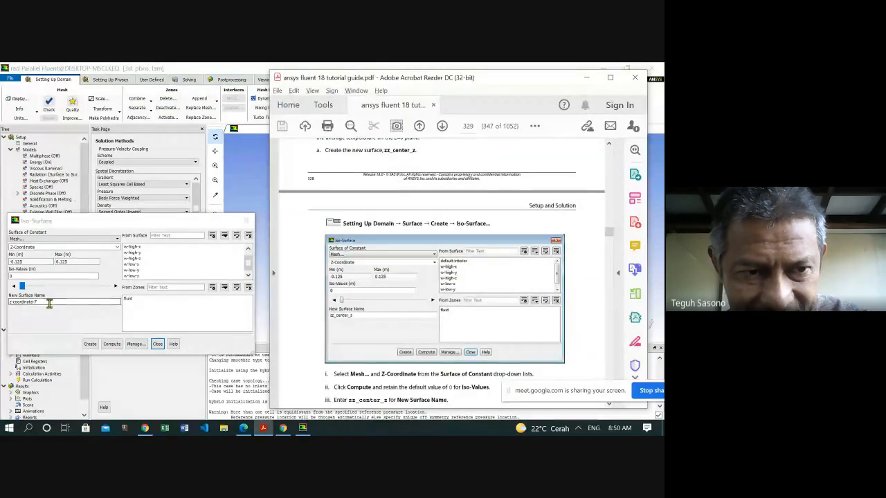
{"action": "left_click_drag", "start_coordinate": [50, 304], "coordinate": [4, 305]}
{"action": "key", "text": "alt+Tab"}
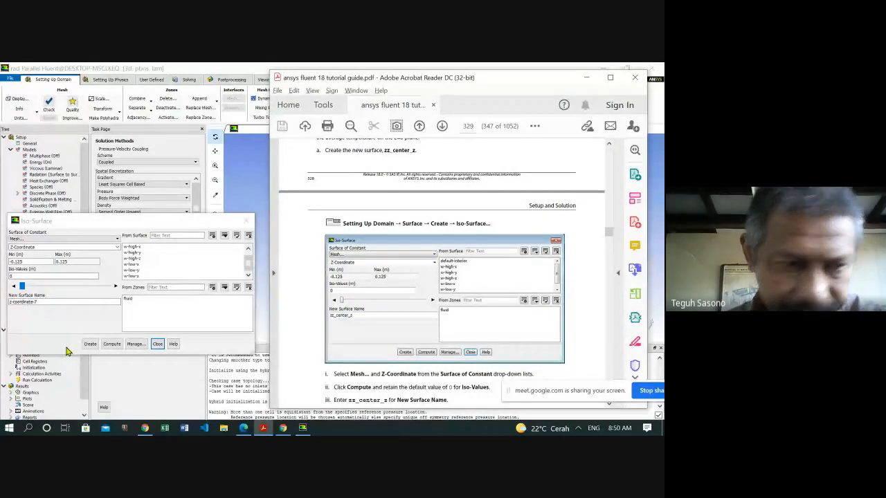
{"action": "left_click_drag", "start_coordinate": [38, 303], "coordinate": [3, 300]}
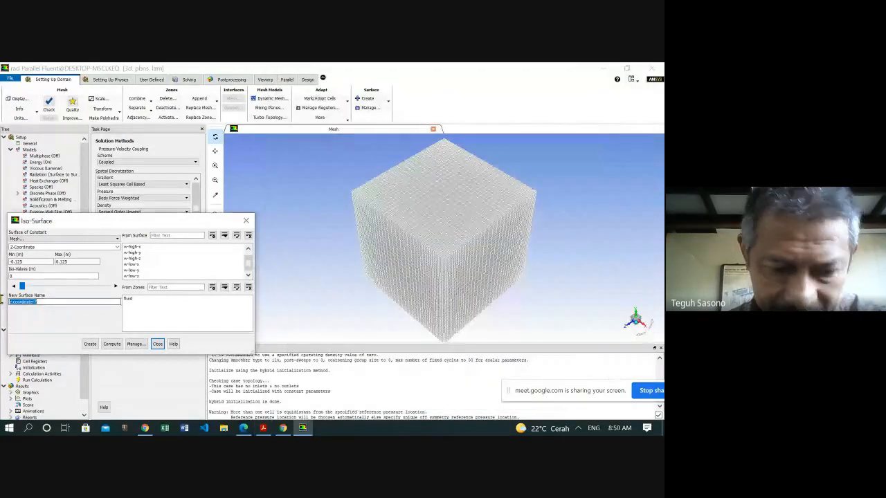
{"action": "key", "text": "BackSpace"}
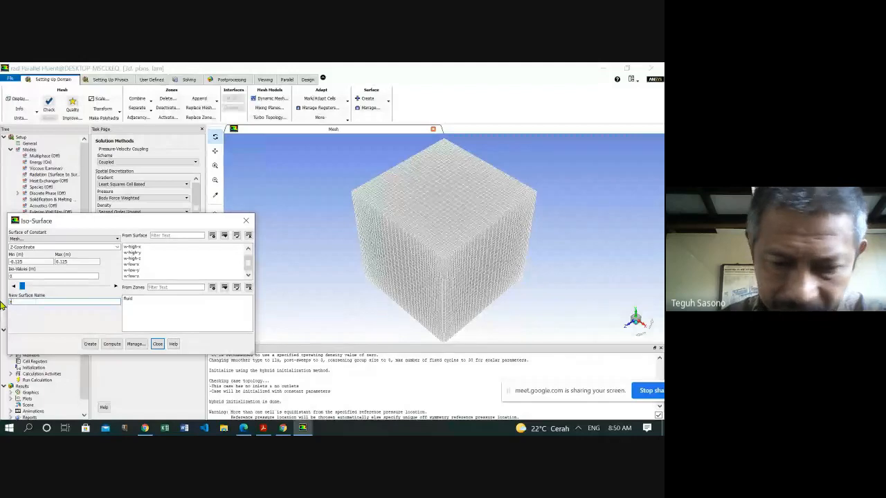
{"action": "type", "text": "z-center"}
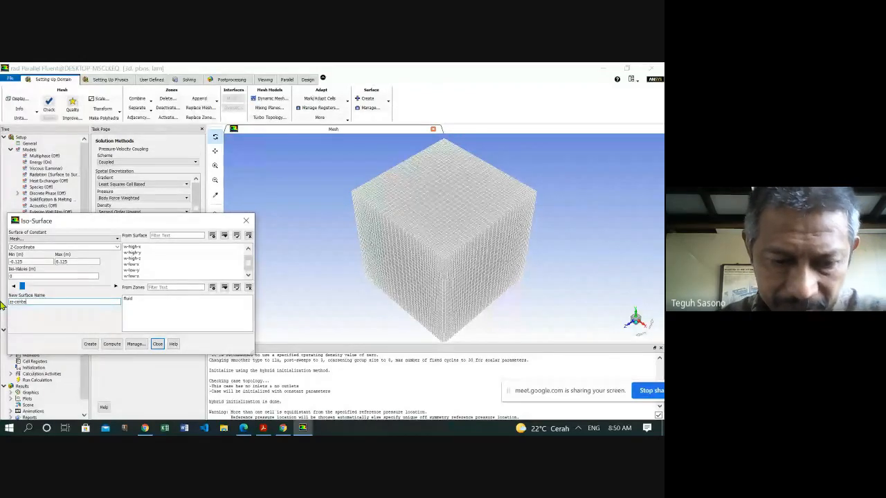
{"action": "type", "text": "r-z"}
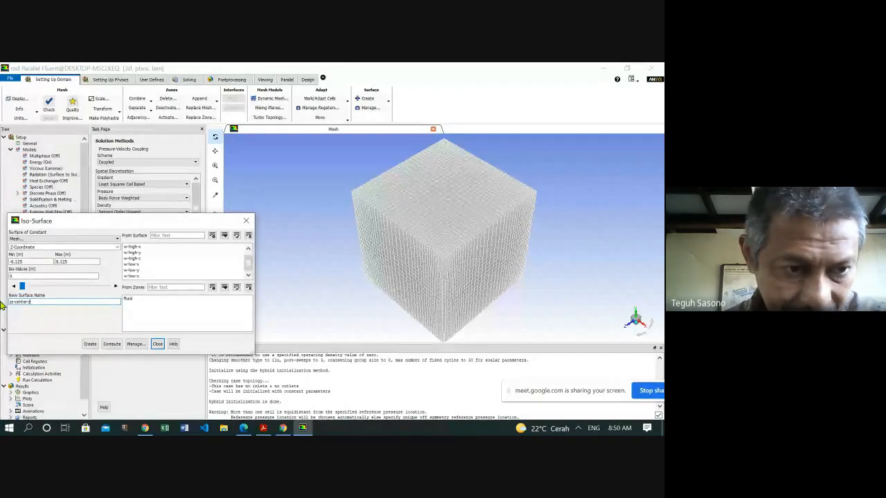
- Check the iso-surface settings against the guide, create the surface and close the Iso-Surface dialog
{"action": "key", "text": "alt+Tab"}
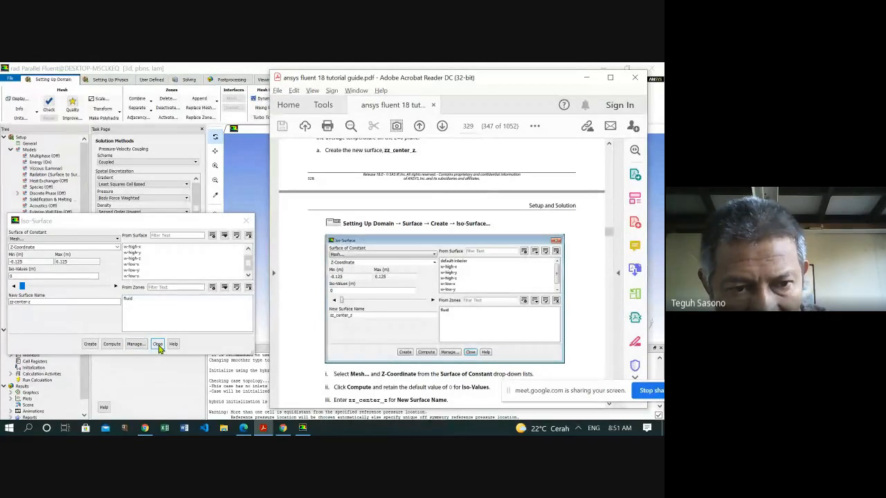
{"action": "left_click", "coordinate": [91, 346]}
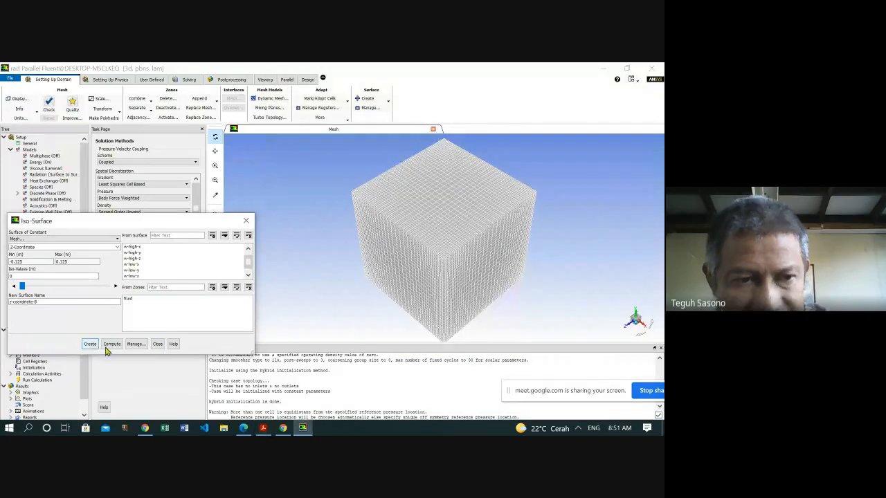
{"action": "left_click", "coordinate": [158, 345]}
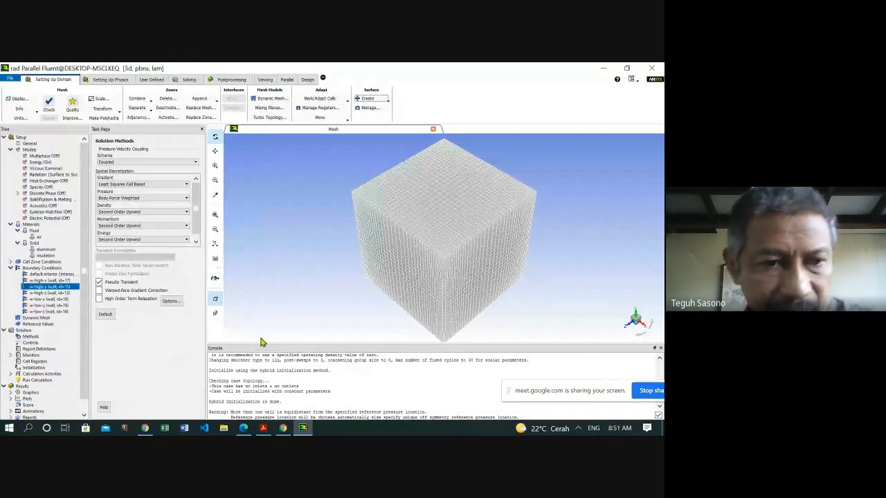
- Read the guide's surface report definition instructions and start a new Area-Weighted Average surface report in Fluent
{"action": "key", "text": "alt+Tab"}
{"action": "scroll", "coordinate": [425, 288], "scroll_direction": "down", "scroll_amount": 3}
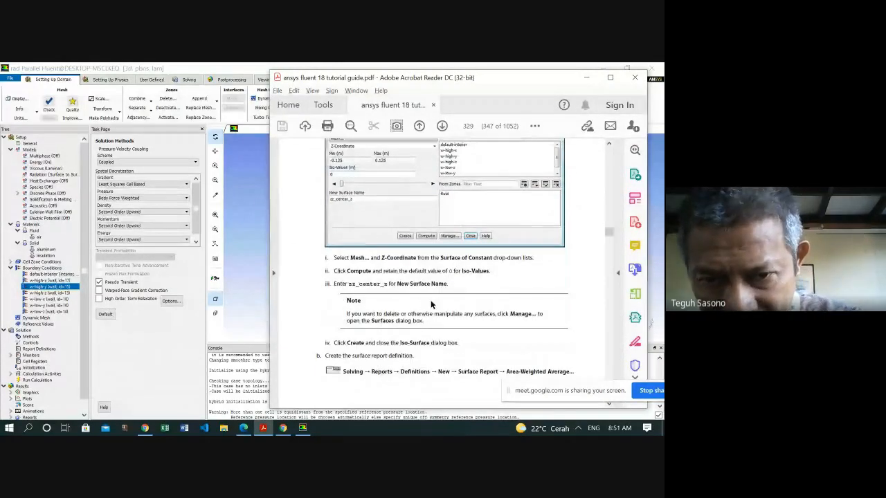
{"action": "scroll", "coordinate": [433, 305], "scroll_direction": "down", "scroll_amount": 1}
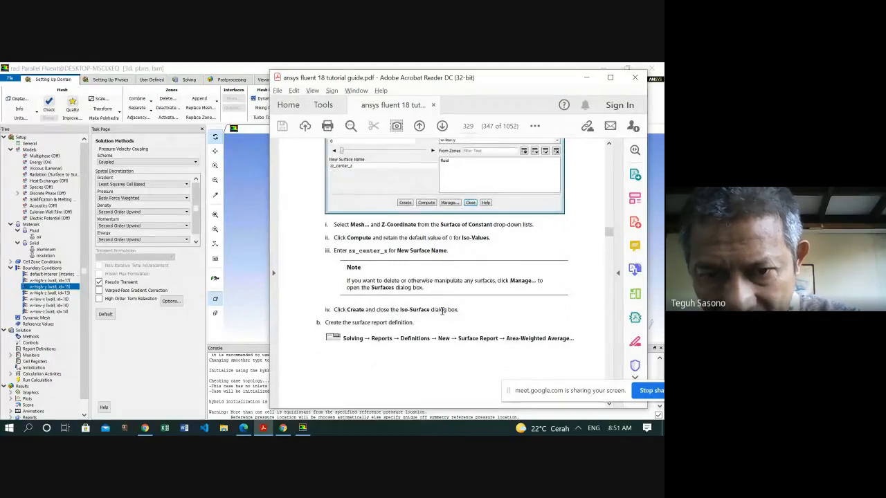
{"action": "scroll", "coordinate": [423, 282], "scroll_direction": "down", "scroll_amount": 3}
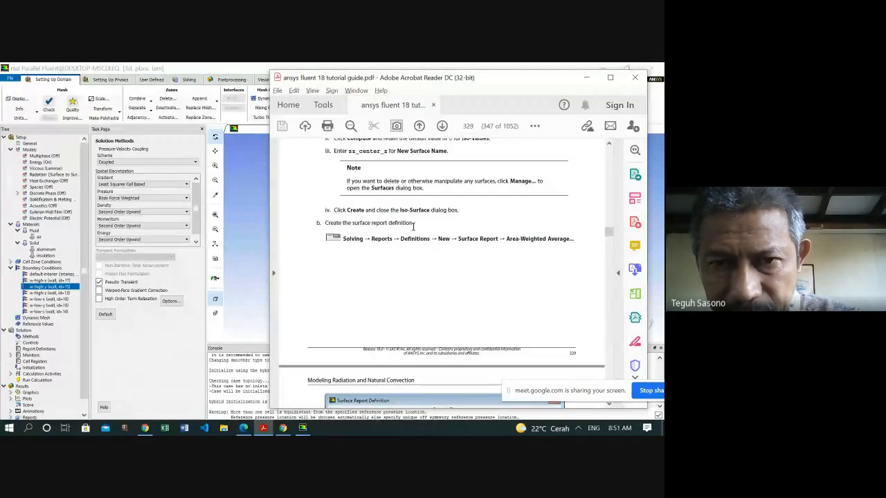
{"action": "scroll", "coordinate": [414, 227], "scroll_direction": "down", "scroll_amount": 1}
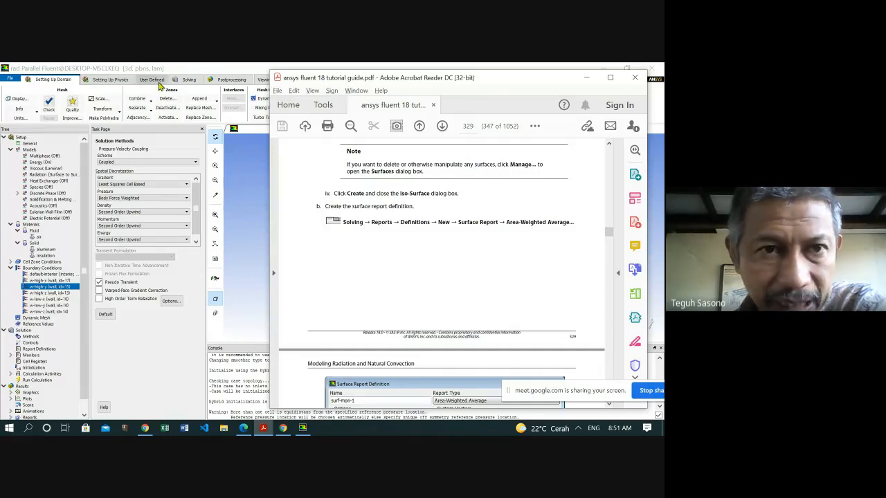
{"action": "left_click", "coordinate": [187, 82]}
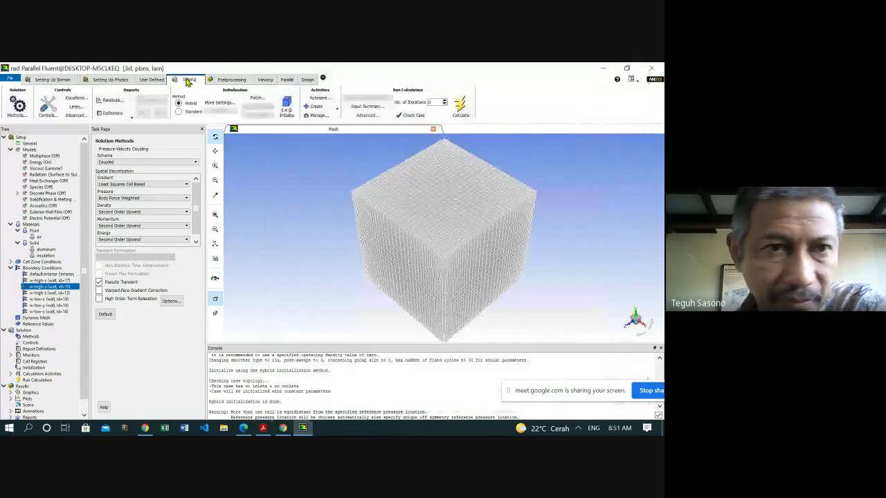
{"action": "left_click", "coordinate": [126, 118]}
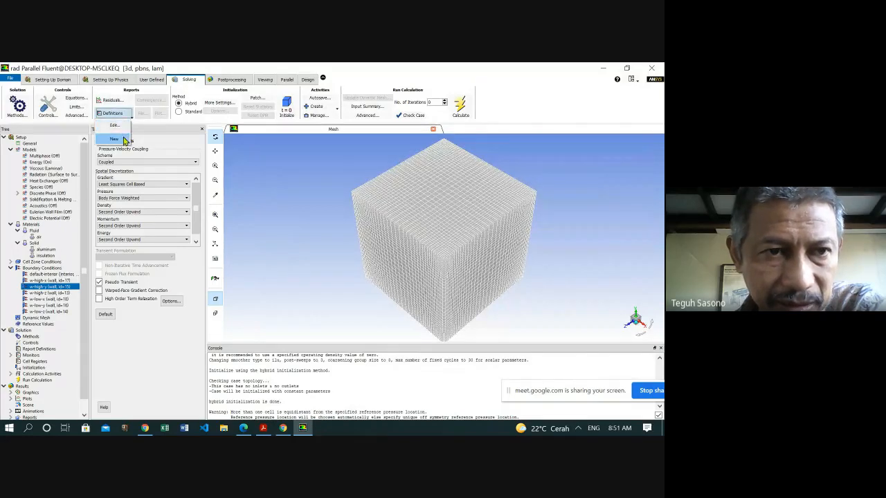
{"action": "mouse_move", "coordinate": [124, 139]}
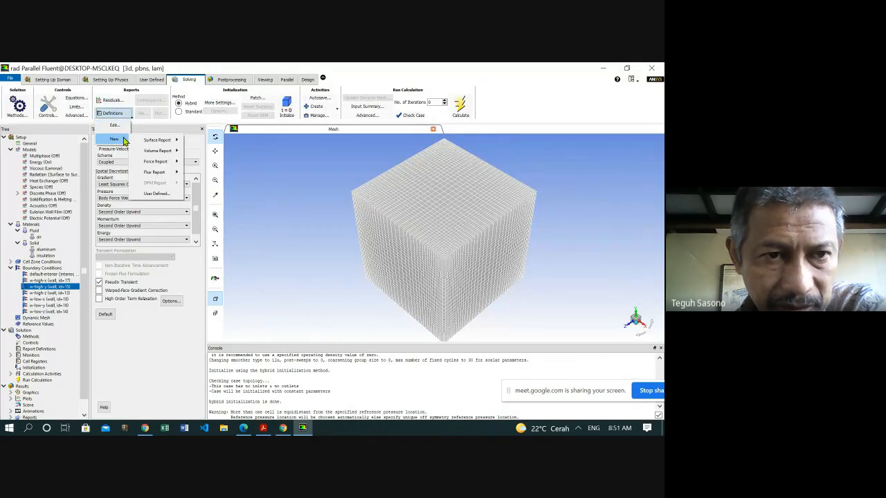
{"action": "mouse_move", "coordinate": [152, 142]}
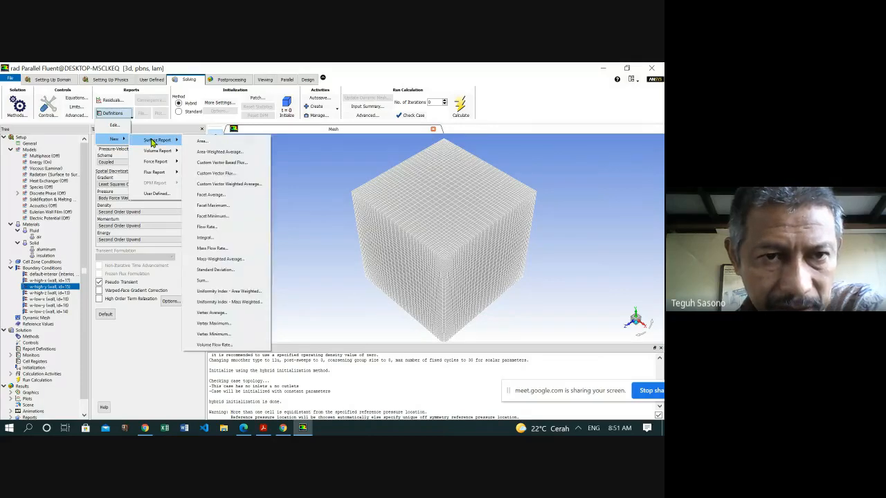
{"action": "left_click", "coordinate": [215, 153]}
{"action": "left_click_drag", "start_coordinate": [214, 230], "coordinate": [157, 165]}
- Consult the guide's Surface Report Definition example and select zz-center-z as the report's surface
{"action": "left_click", "coordinate": [263, 428]}
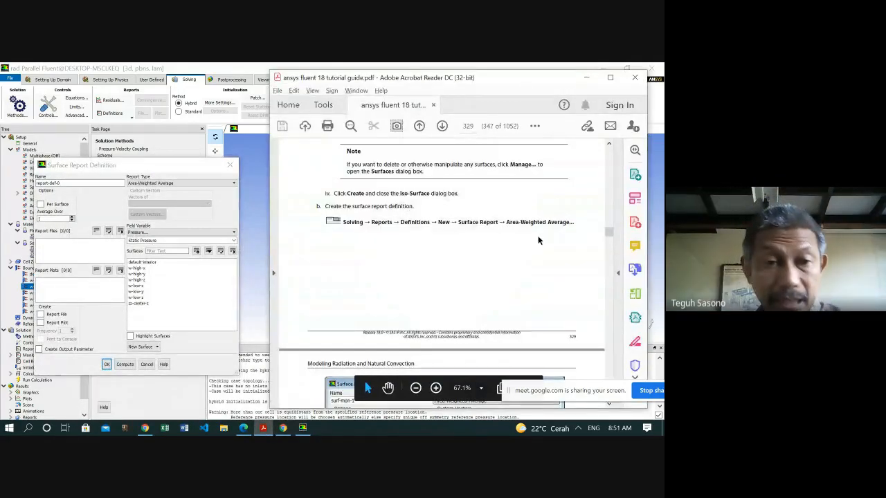
{"action": "scroll", "coordinate": [453, 238], "scroll_direction": "down", "scroll_amount": 5}
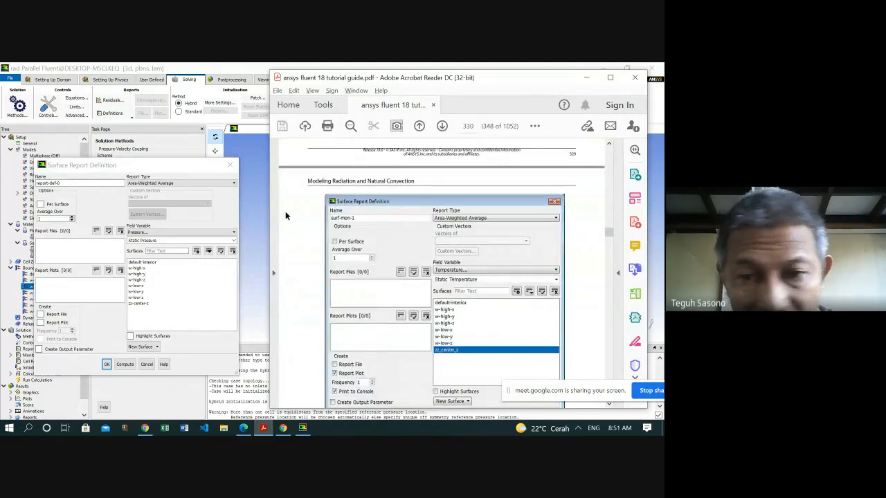
{"action": "left_click", "coordinate": [139, 305]}
{"action": "left_click", "coordinate": [139, 305]}
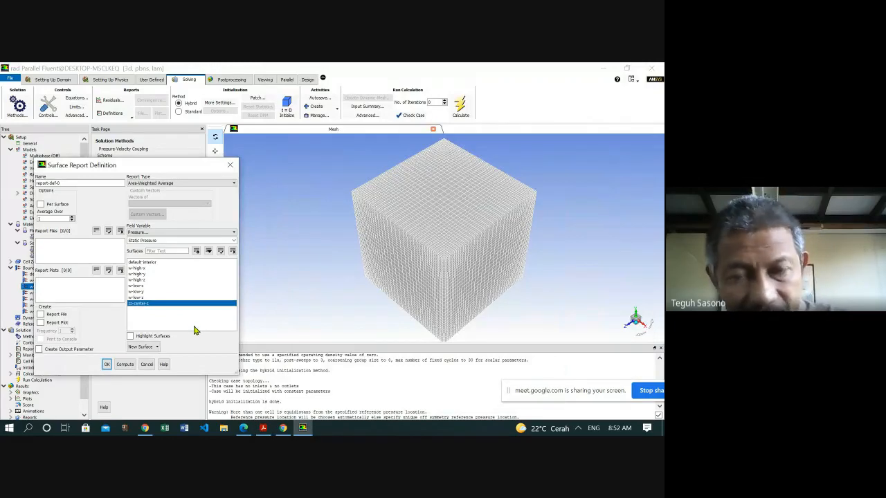
- Set the surface report's field variable to Temperature and Static Temperature, as given in the guide
{"action": "key", "text": "alt+Tab"}
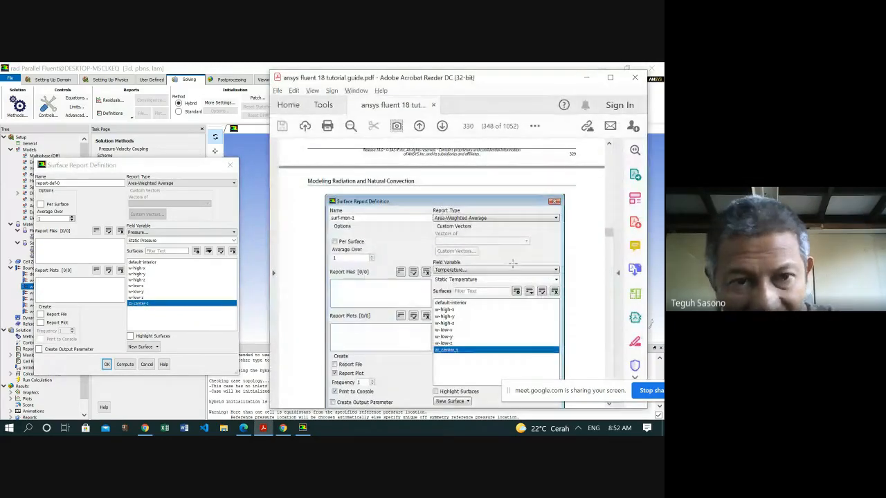
{"action": "left_click", "coordinate": [232, 236]}
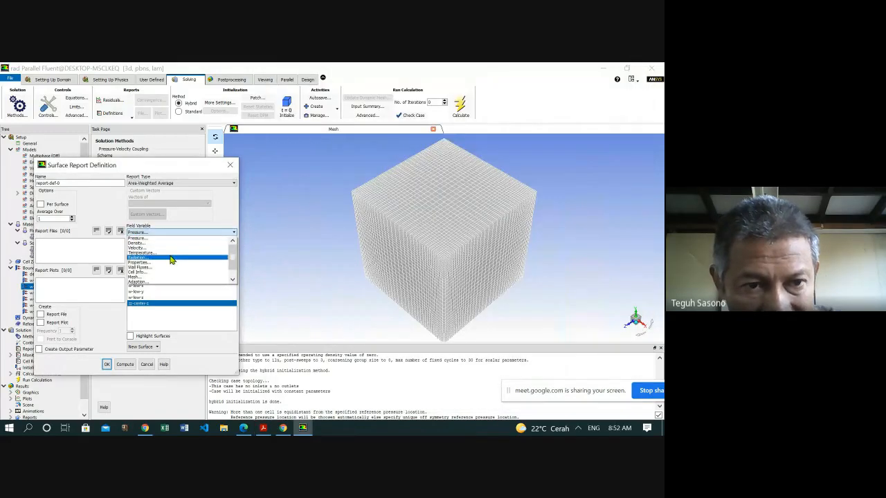
{"action": "left_click", "coordinate": [172, 256]}
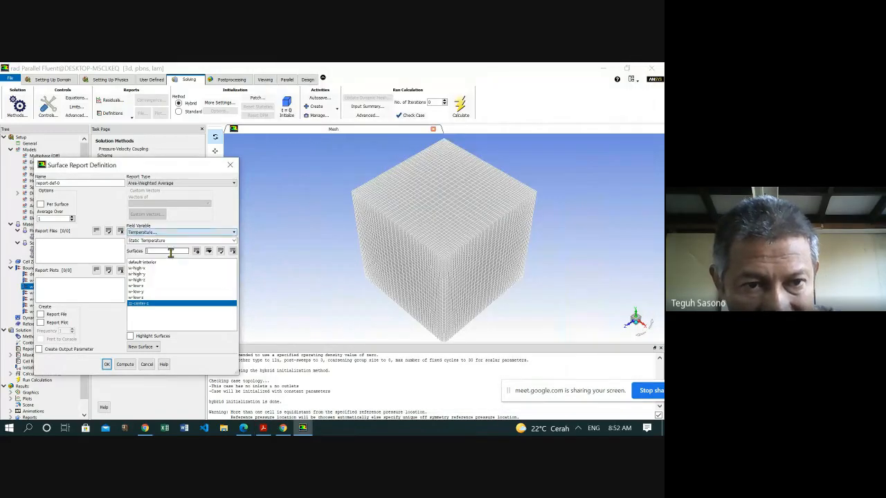
{"action": "left_click", "coordinate": [233, 234]}
{"action": "left_click", "coordinate": [234, 234]}
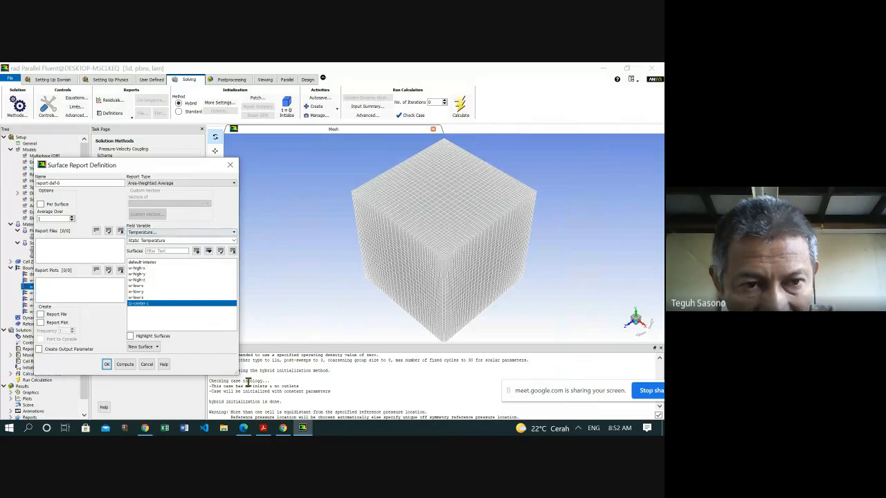
- Name the surface report definition surf-mon-1 as in the guide, and return to the guide to compare the remaining settings
{"action": "left_click", "coordinate": [264, 428]}
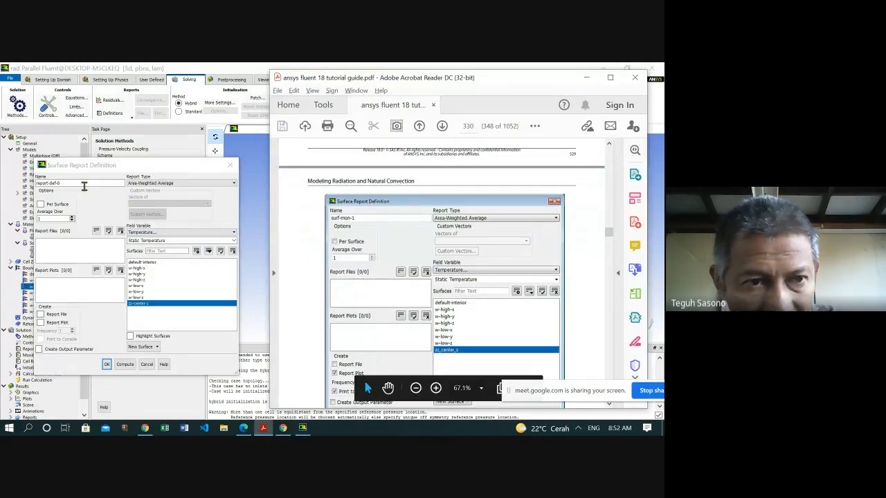
{"action": "left_click_drag", "start_coordinate": [72, 185], "coordinate": [20, 193]}
{"action": "type", "text": "su"}
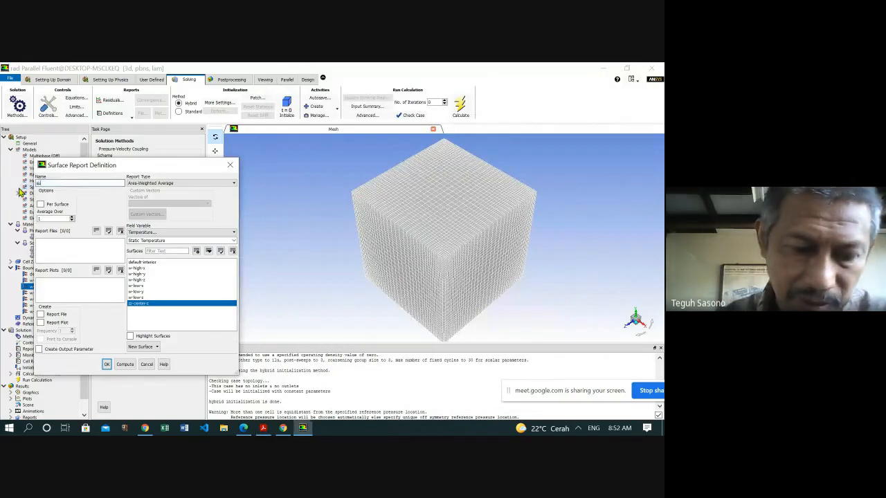
{"action": "type", "text": "rf-mon"}
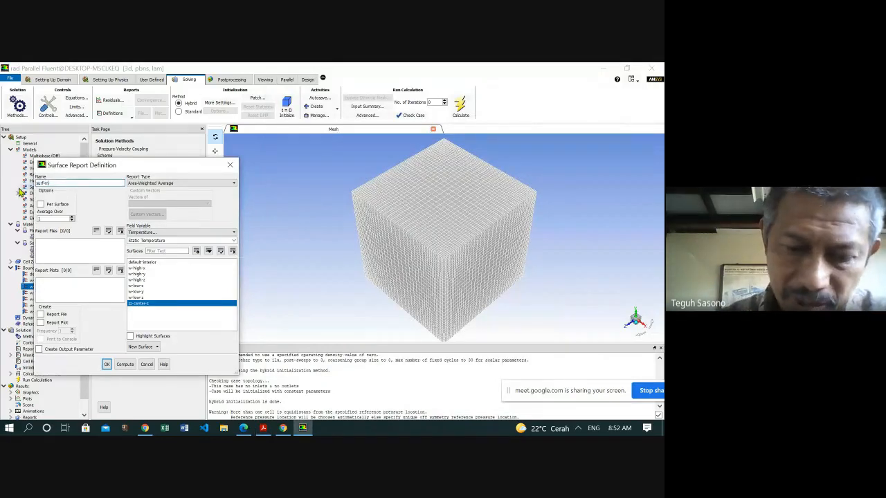
{"action": "type", "text": "-1"}
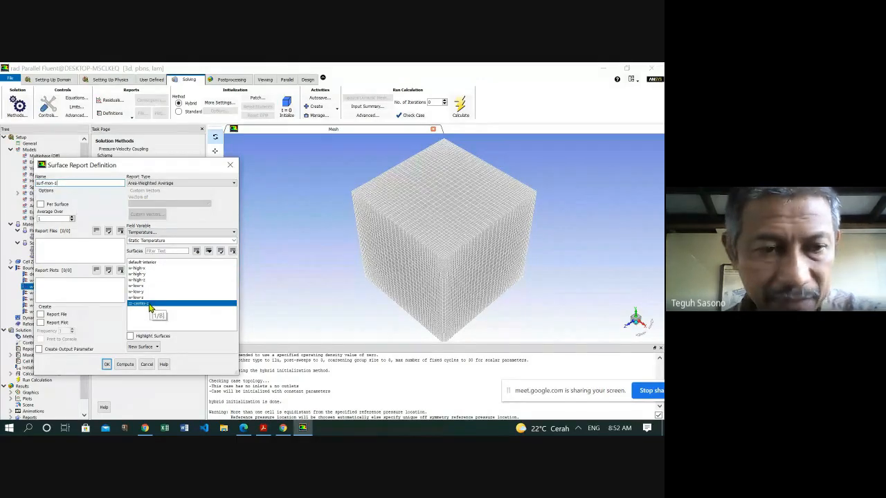
{"action": "key", "text": "alt+Tab"}
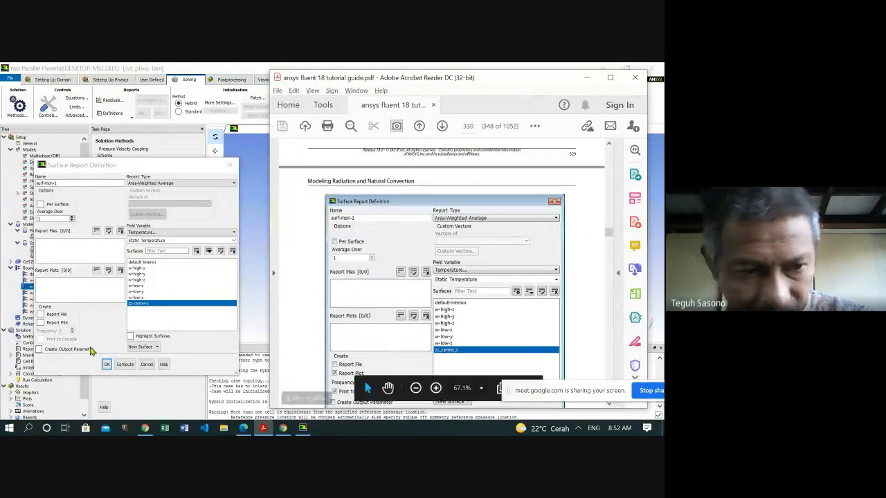
- Enable Report Plot and Print to Console for the surface report, check the settings against the PDF guide, and save the definition
{"action": "left_click", "coordinate": [40, 323]}
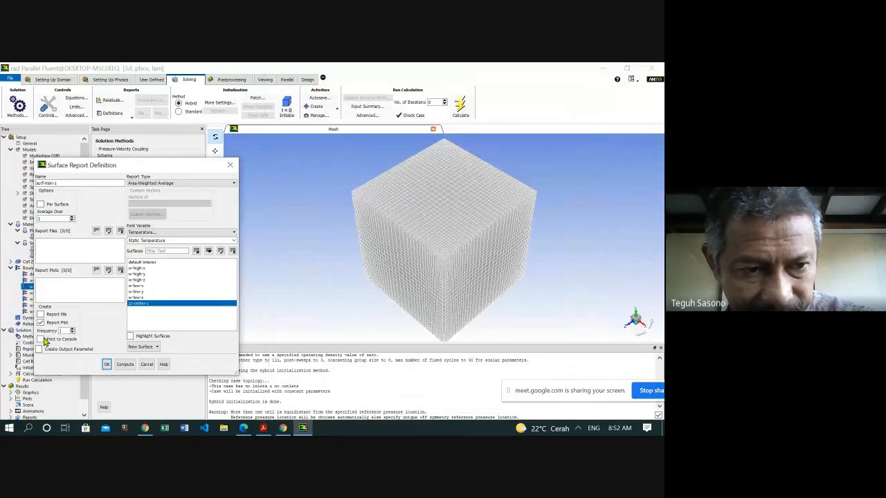
{"action": "left_click", "coordinate": [41, 339]}
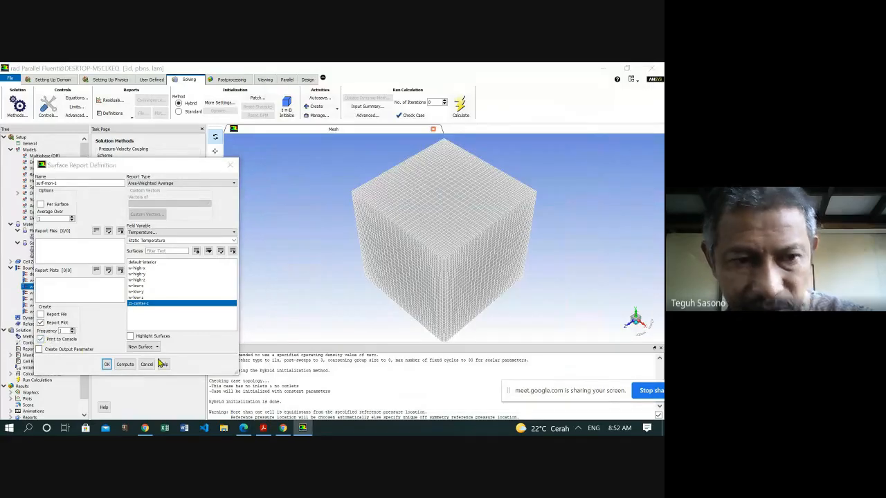
{"action": "left_click", "coordinate": [263, 428]}
{"action": "scroll", "coordinate": [396, 300], "scroll_direction": "down", "scroll_amount": 2}
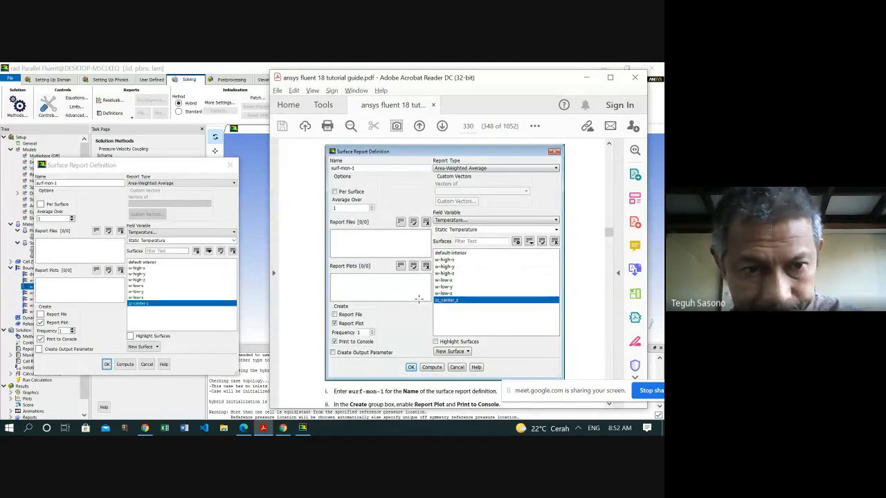
{"action": "scroll", "coordinate": [405, 300], "scroll_direction": "down", "scroll_amount": 1}
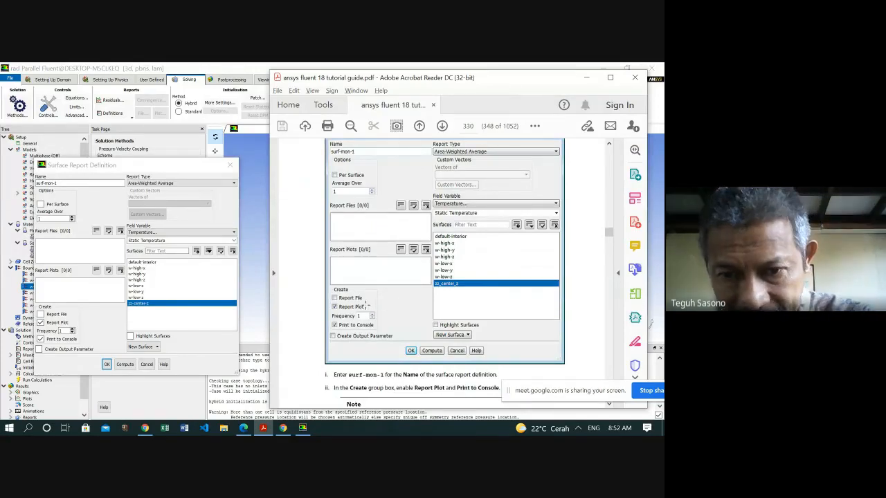
{"action": "scroll", "coordinate": [399, 293], "scroll_direction": "down", "scroll_amount": 4}
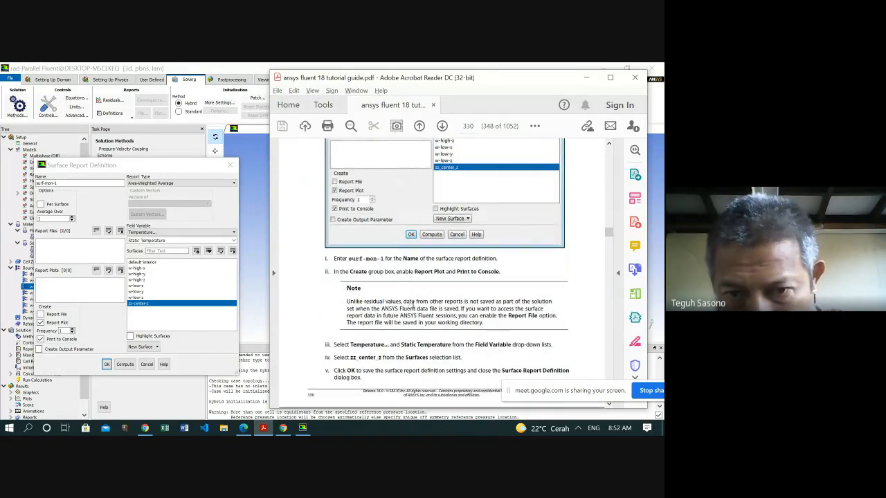
{"action": "scroll", "coordinate": [414, 315], "scroll_direction": "down", "scroll_amount": 3}
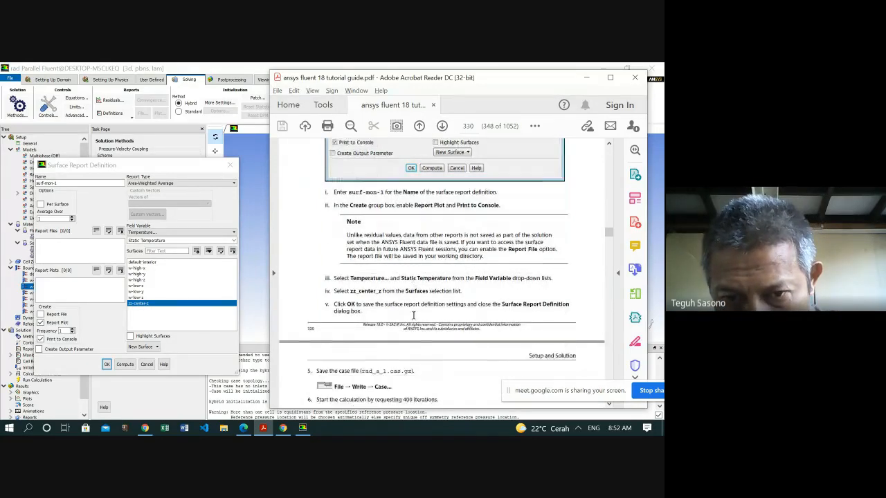
{"action": "scroll", "coordinate": [413, 315], "scroll_direction": "down", "scroll_amount": 1}
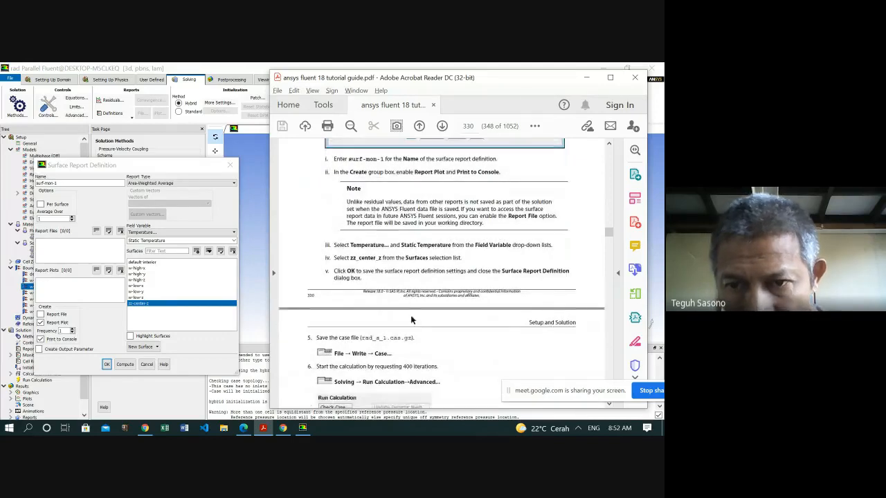
{"action": "left_click", "coordinate": [106, 365]}
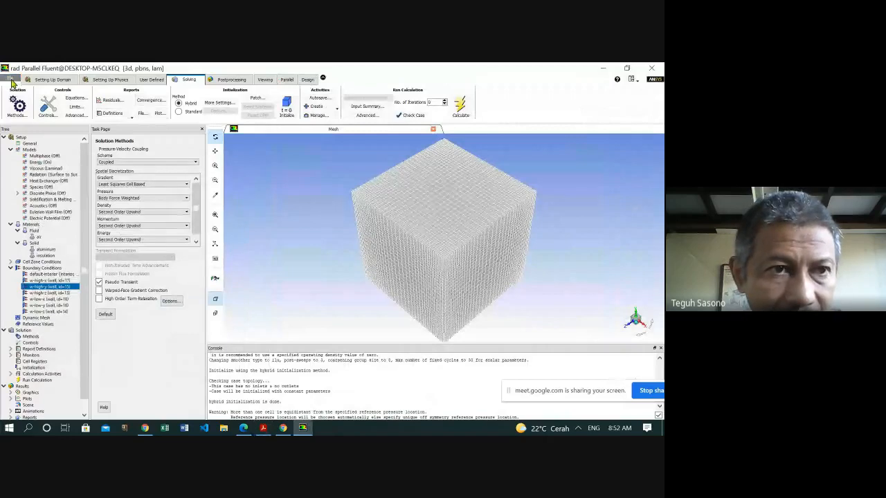
- Write the case file as rad_a_1.cas.gz, checking the file name in the PDF guide
{"action": "left_click", "coordinate": [9, 78]}
{"action": "mouse_move", "coordinate": [15, 99]}
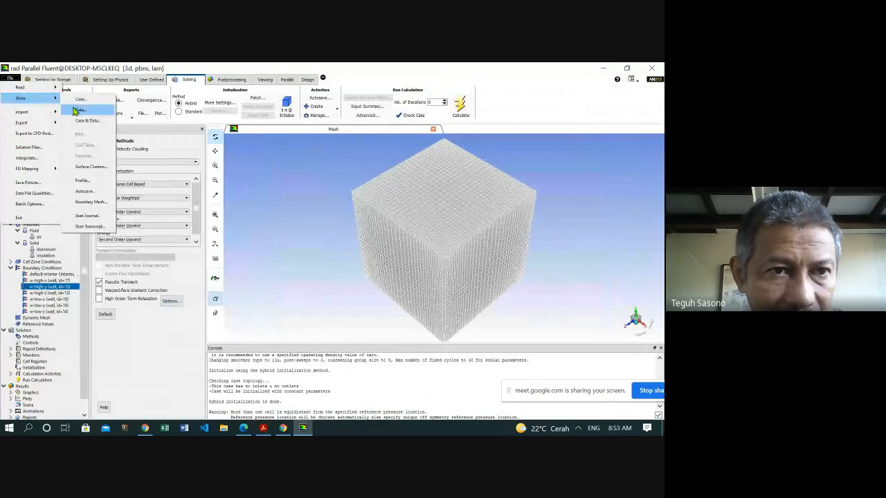
{"action": "left_click", "coordinate": [80, 99]}
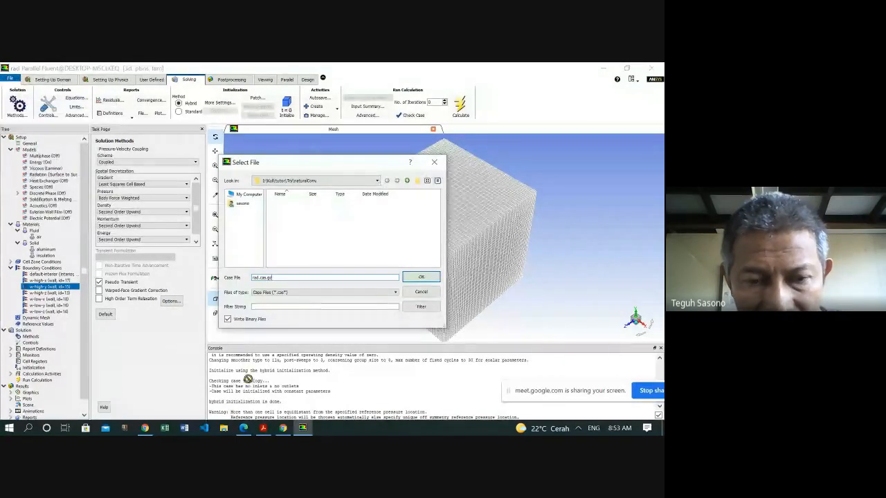
{"action": "left_click", "coordinate": [262, 431]}
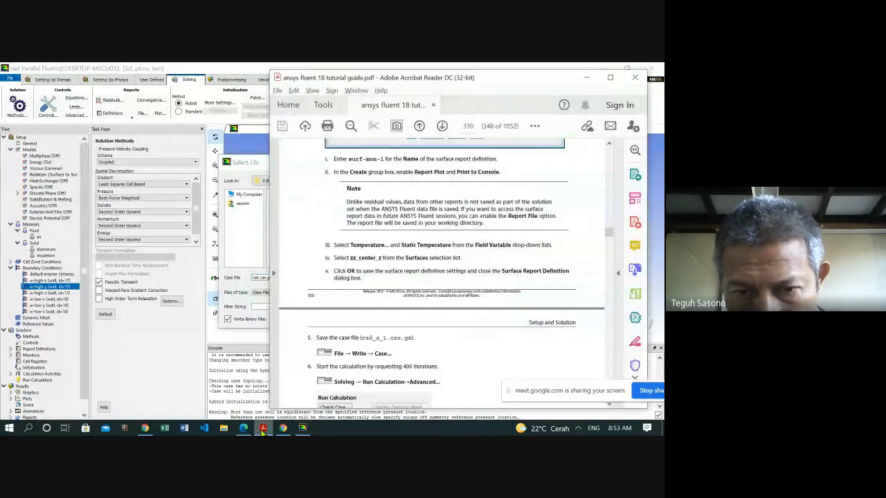
{"action": "left_click", "coordinate": [262, 430]}
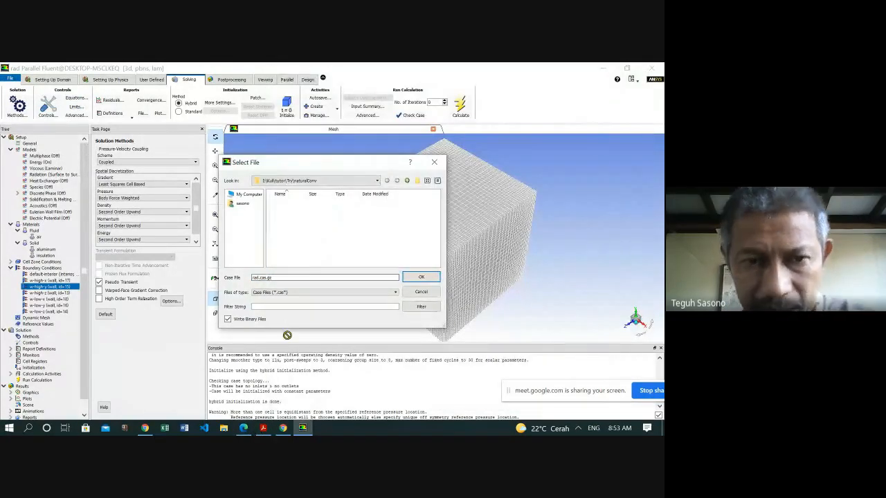
{"action": "type", "text": "-"}
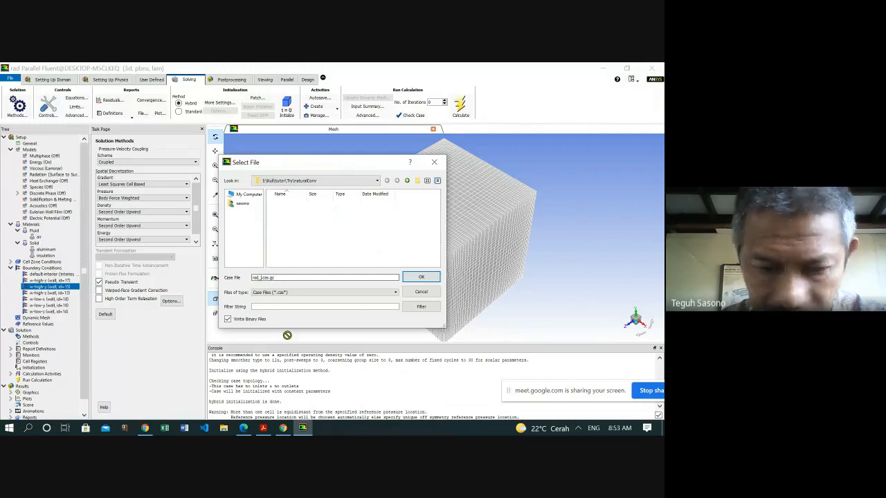
{"action": "type", "text": "a"}
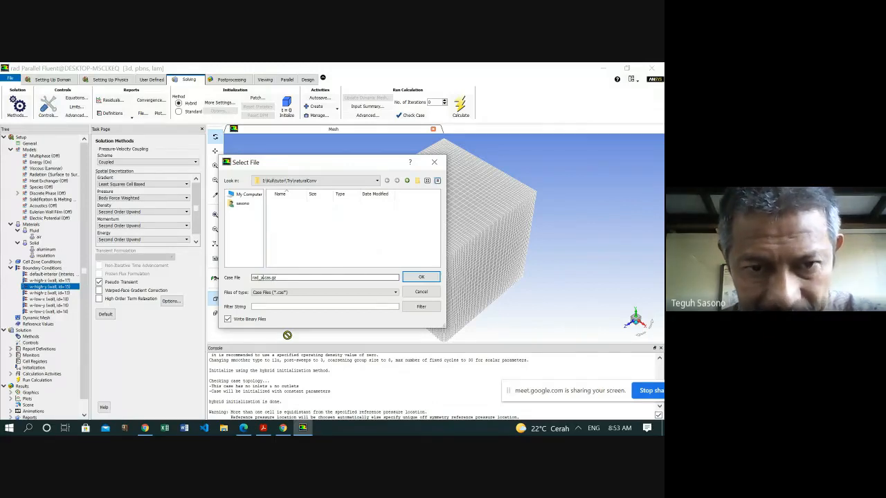
{"action": "type", "text": "_1"}
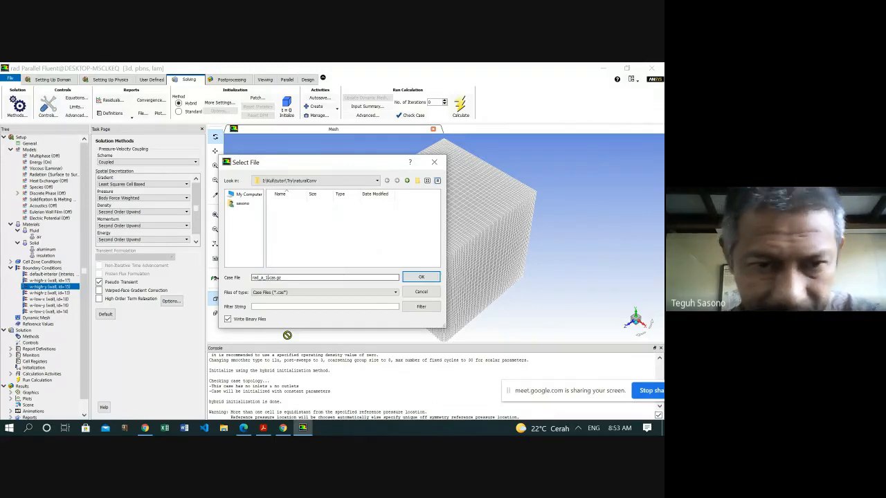
{"action": "left_click", "coordinate": [420, 277]}
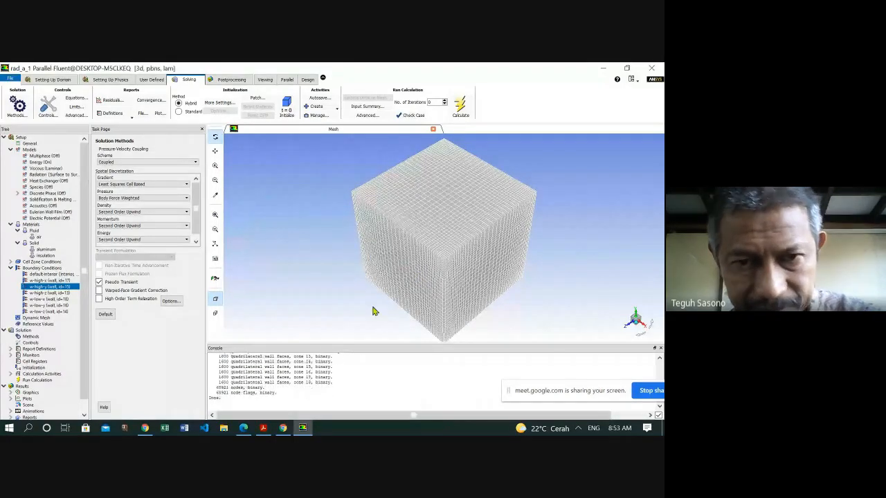
- Consult the guide's Run Calculation instructions, open Fluent's advanced run settings, and set the number of iterations to 400
{"action": "key", "text": "alt+Tab"}
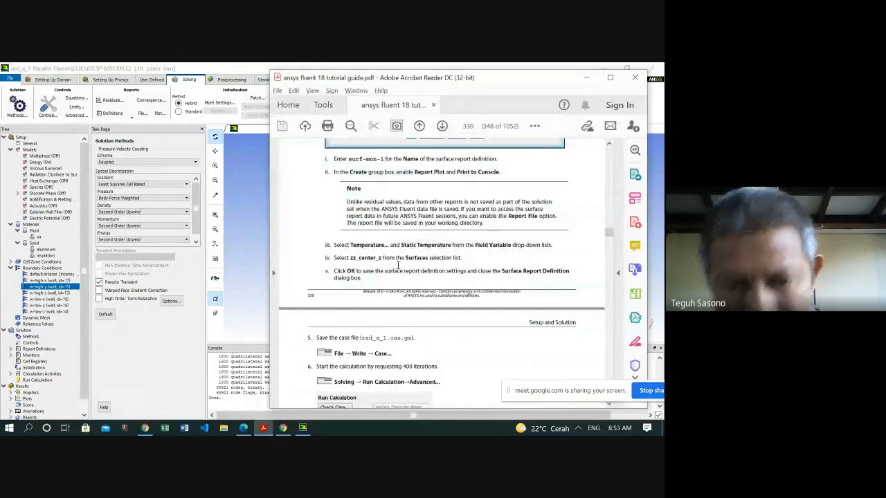
{"action": "scroll", "coordinate": [399, 265], "scroll_direction": "down", "scroll_amount": 3}
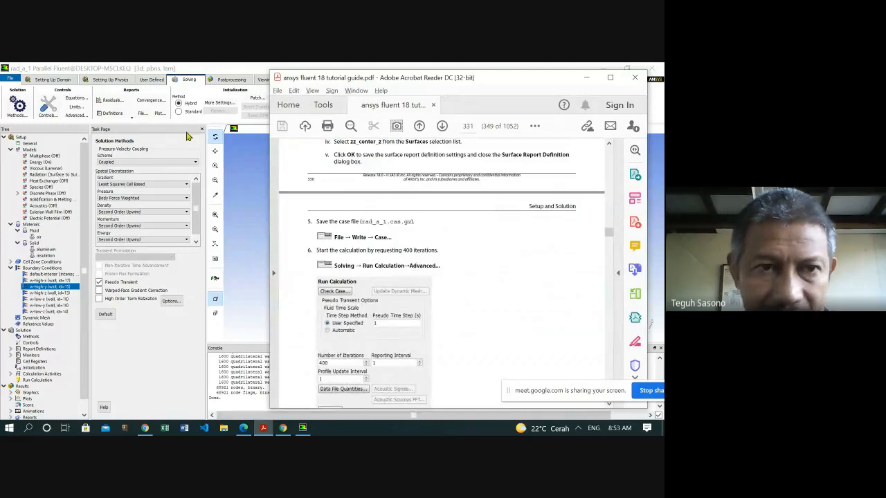
{"action": "left_click", "coordinate": [189, 81]}
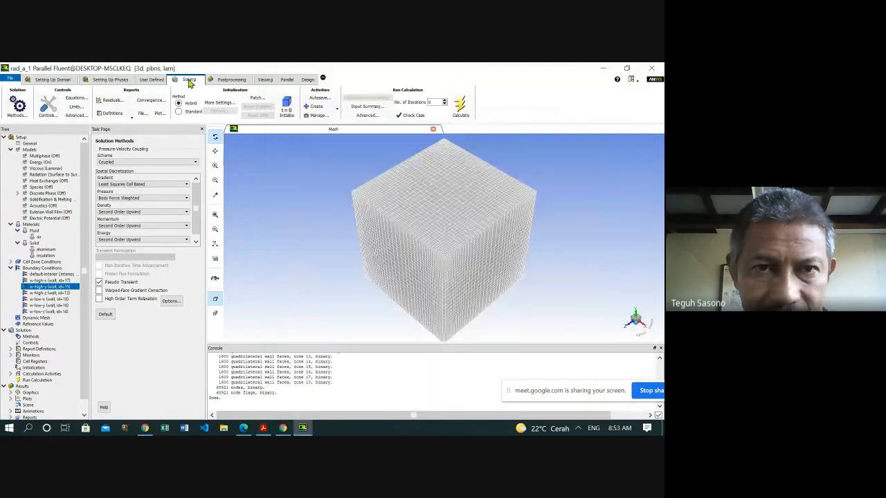
{"action": "left_click", "coordinate": [367, 115]}
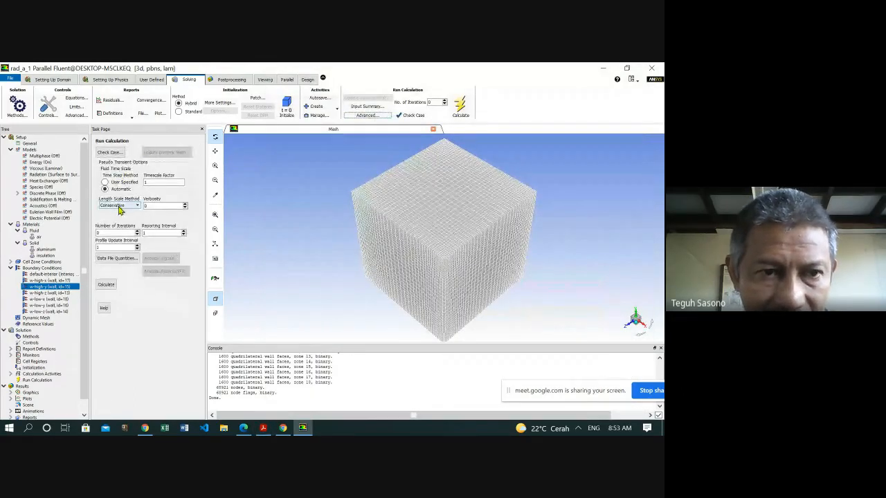
{"action": "left_click", "coordinate": [263, 428]}
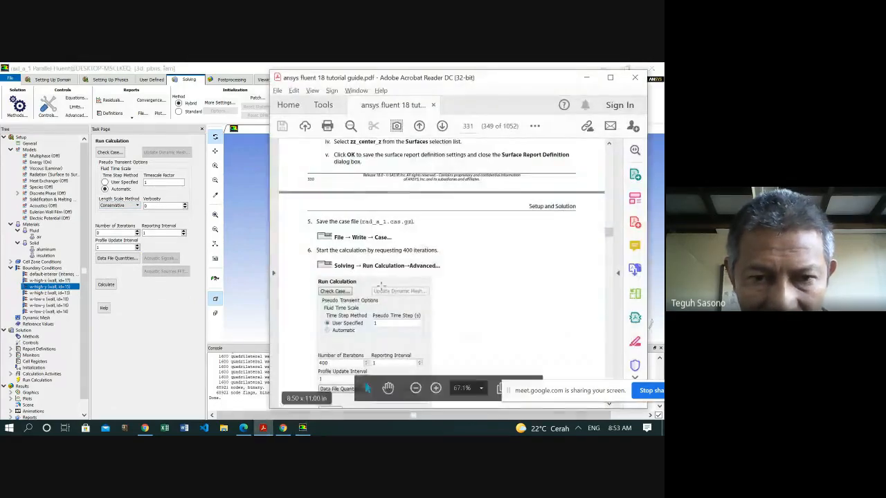
{"action": "scroll", "coordinate": [391, 274], "scroll_direction": "down", "scroll_amount": 1}
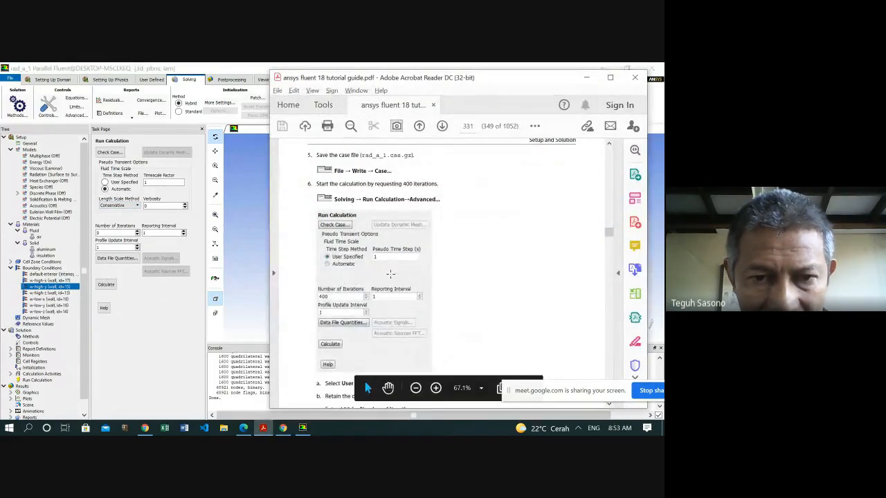
{"action": "left_click", "coordinate": [97, 232]}
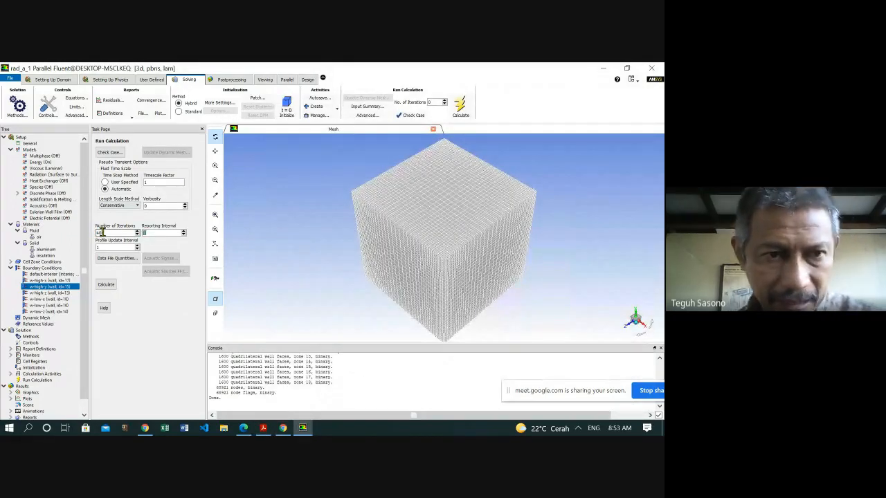
{"action": "type", "text": "400"}
{"action": "key", "text": "Tab"}
- Review the guide's time step instructions and set Fluent's Time Step Method to User Specified
{"action": "key", "text": "alt+Tab"}
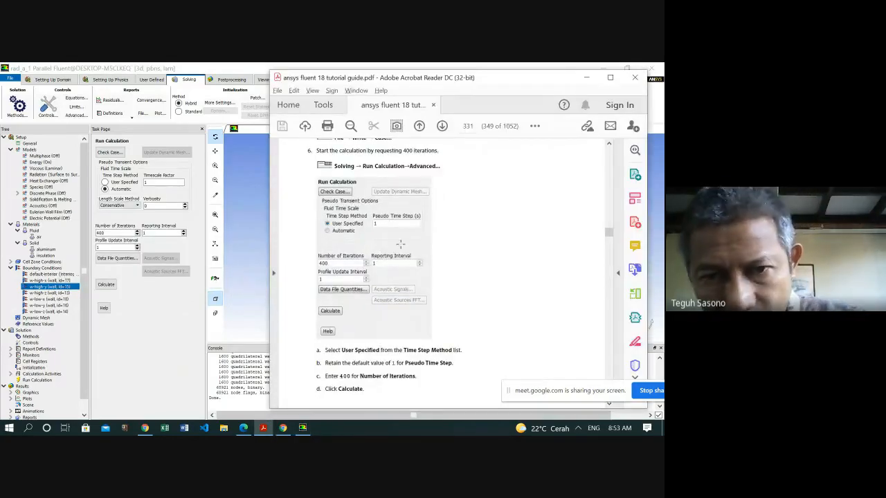
{"action": "scroll", "coordinate": [391, 250], "scroll_direction": "down", "scroll_amount": 4}
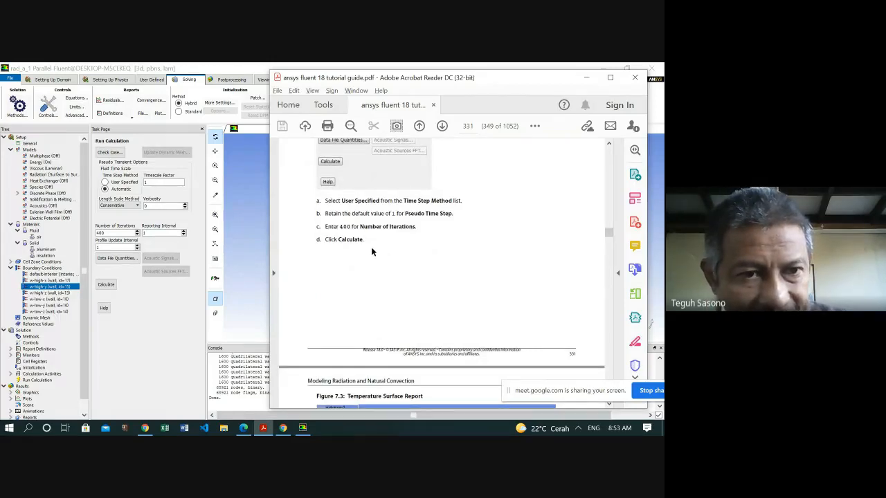
{"action": "scroll", "coordinate": [371, 252], "scroll_direction": "up", "scroll_amount": 1}
{"action": "scroll", "coordinate": [372, 250], "scroll_direction": "up", "scroll_amount": 3}
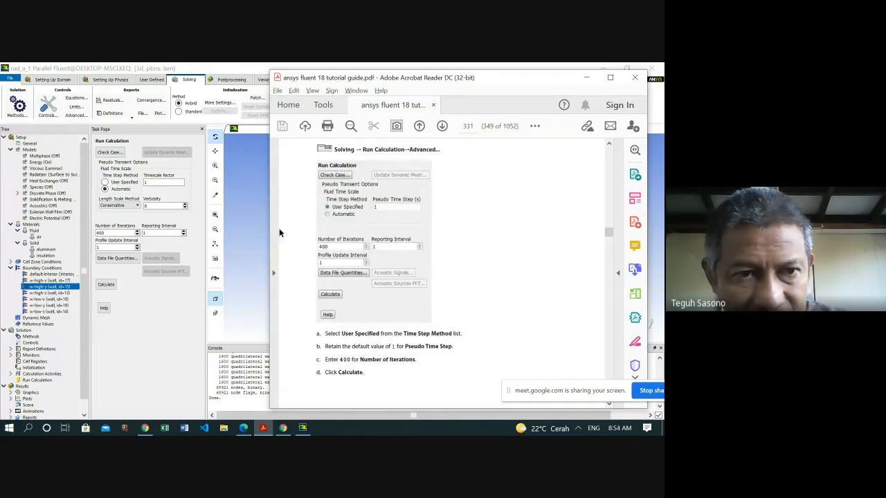
{"action": "left_click", "coordinate": [105, 182]}
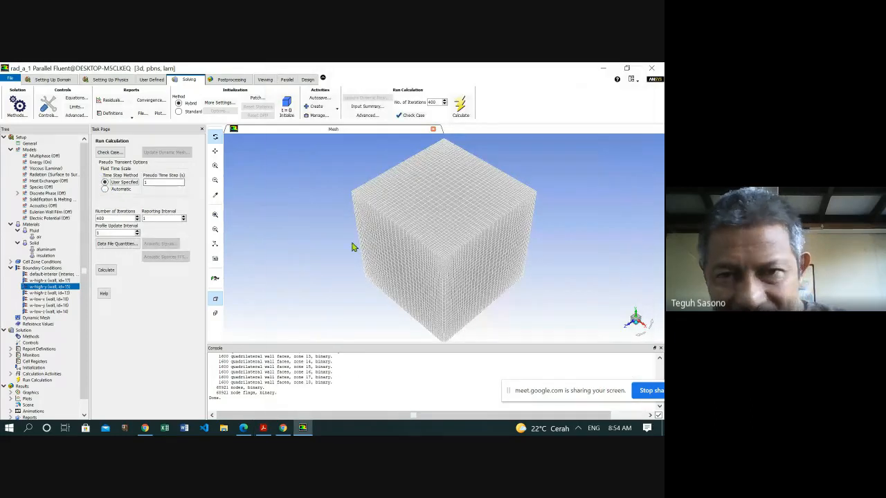
- Check the guide's remaining Run Calculation instructions and start the calculation in Fluent
{"action": "key", "text": "alt+Tab"}
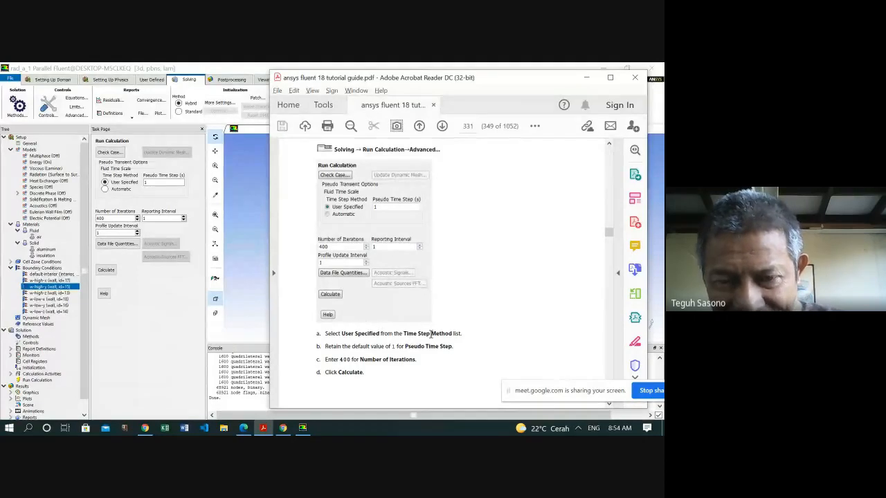
{"action": "scroll", "coordinate": [429, 360], "scroll_direction": "down", "scroll_amount": 2}
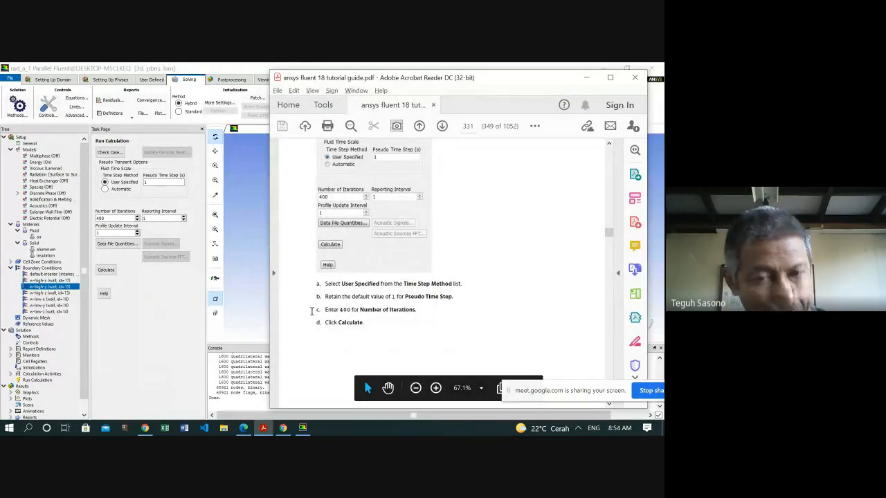
{"action": "left_click", "coordinate": [114, 271]}
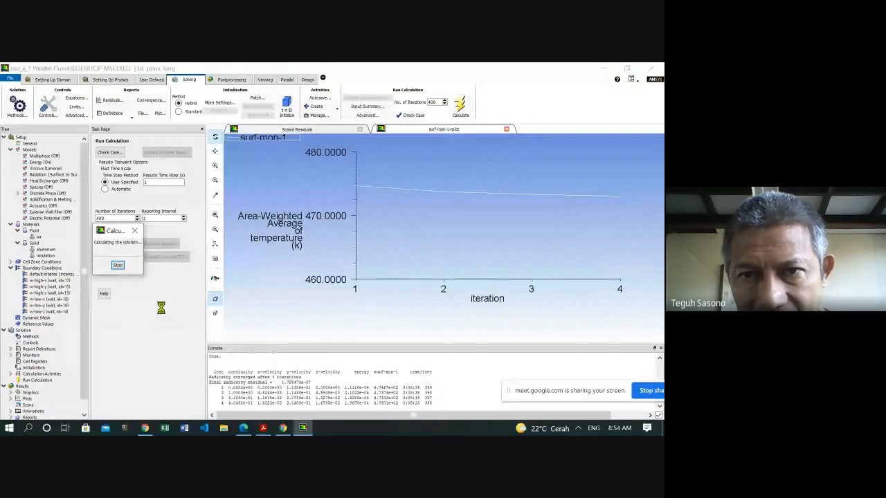
- Compare the guide's Temperature Surface Report figure with Fluent's surf-mon-1 plot, and examine the Scaled Residuals plot during the calculation
{"action": "left_click", "coordinate": [263, 429]}
{"action": "scroll", "coordinate": [513, 272], "scroll_direction": "down", "scroll_amount": 6}
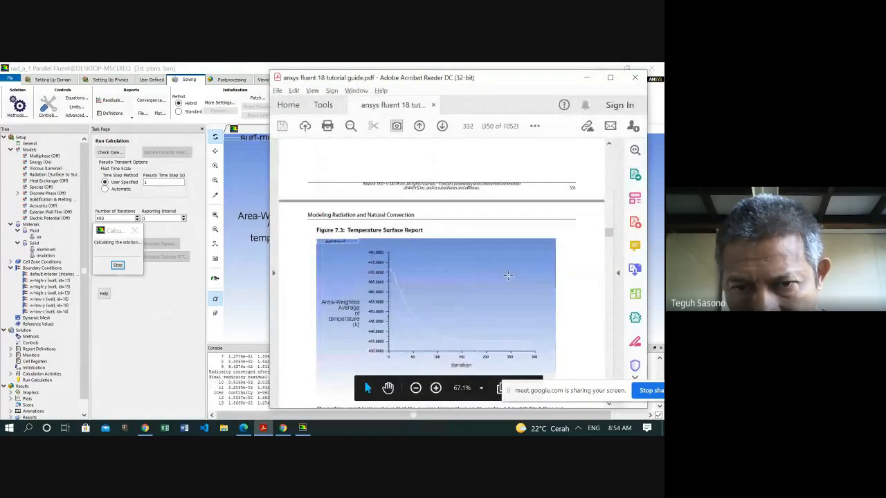
{"action": "scroll", "coordinate": [508, 275], "scroll_direction": "down", "scroll_amount": 2}
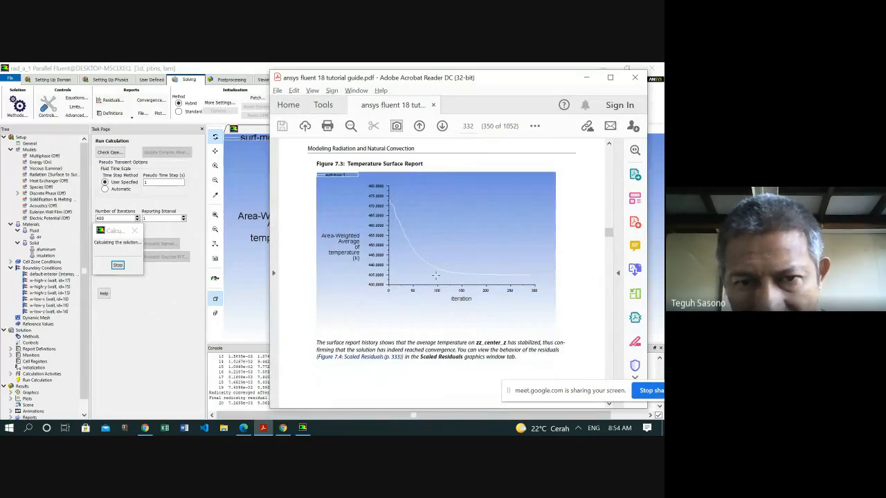
{"action": "left_click", "coordinate": [258, 265]}
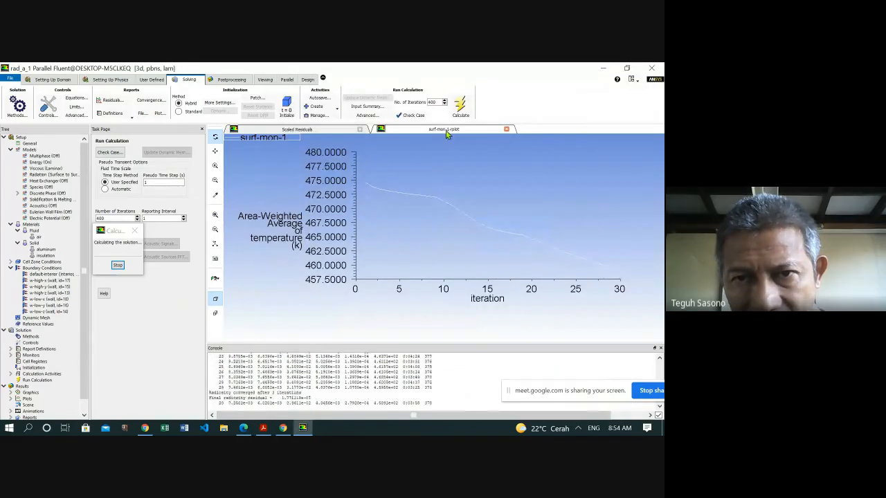
{"action": "left_click", "coordinate": [299, 133]}
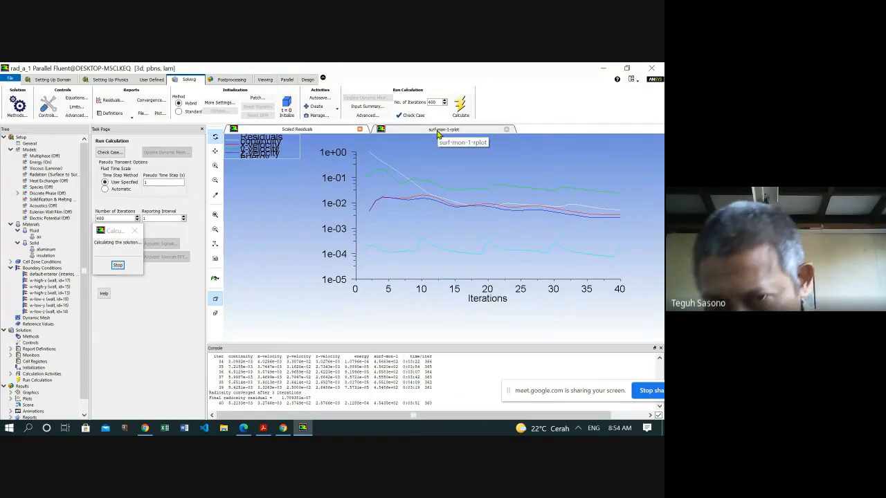
{"action": "left_click", "coordinate": [437, 131]}
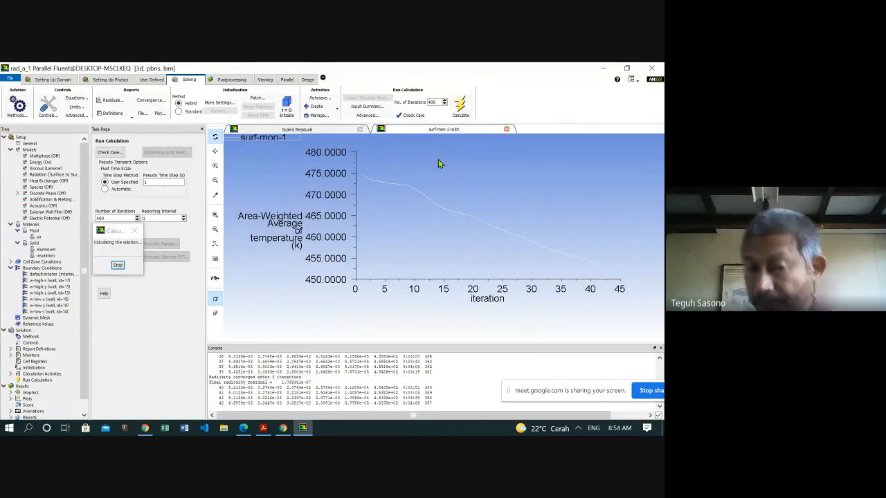
- Switch to the guide and review its Scaled Residuals figure, the case and data saving step, and the initial Postprocessing instructions
{"action": "left_click", "coordinate": [265, 429]}
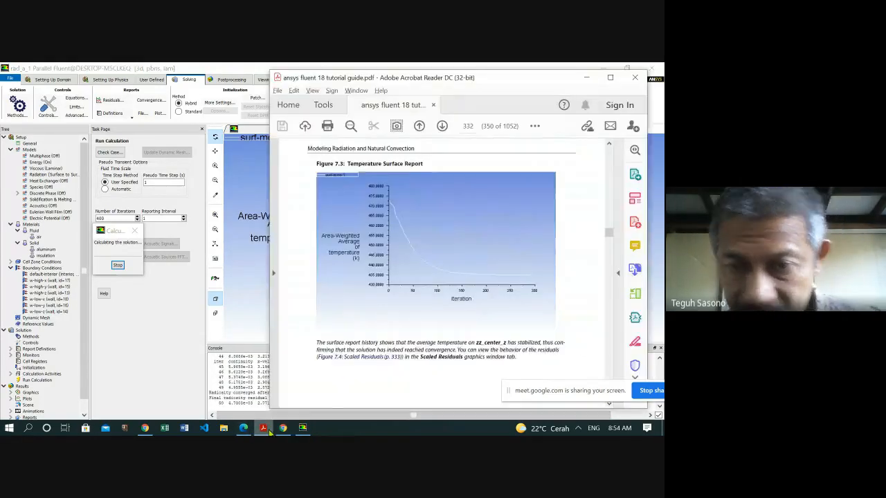
{"action": "scroll", "coordinate": [526, 226], "scroll_direction": "down", "scroll_amount": 10}
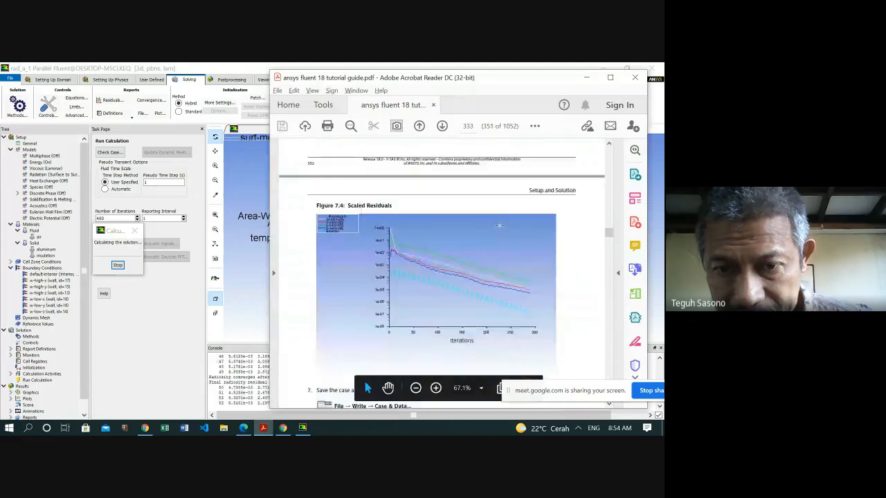
{"action": "scroll", "coordinate": [499, 225], "scroll_direction": "down", "scroll_amount": 5}
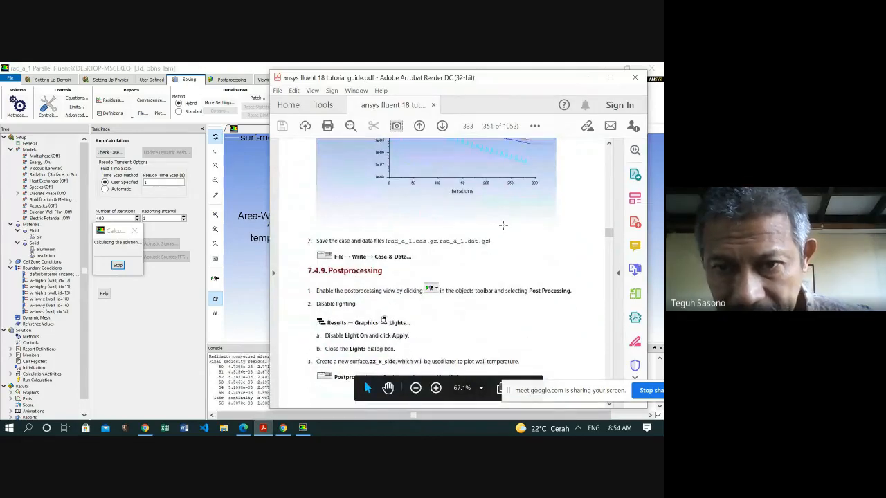
{"action": "scroll", "coordinate": [505, 225], "scroll_direction": "down", "scroll_amount": 3}
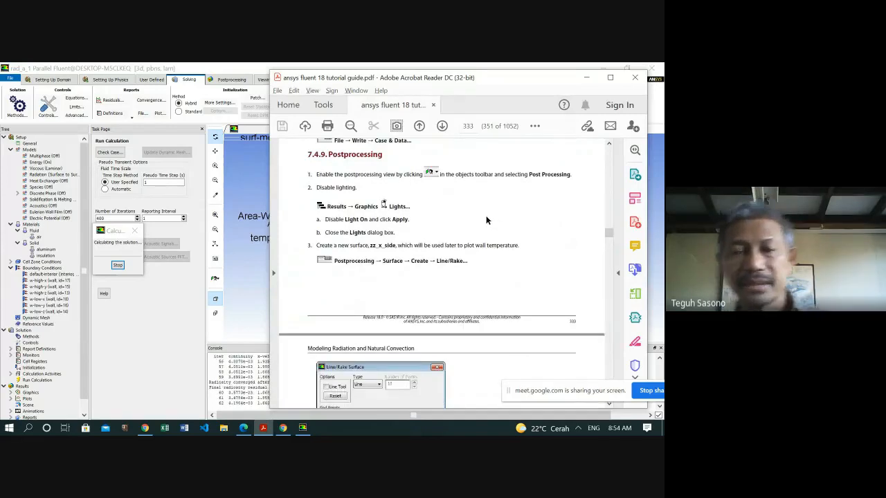
{"action": "scroll", "coordinate": [490, 215], "scroll_direction": "up", "scroll_amount": 1}
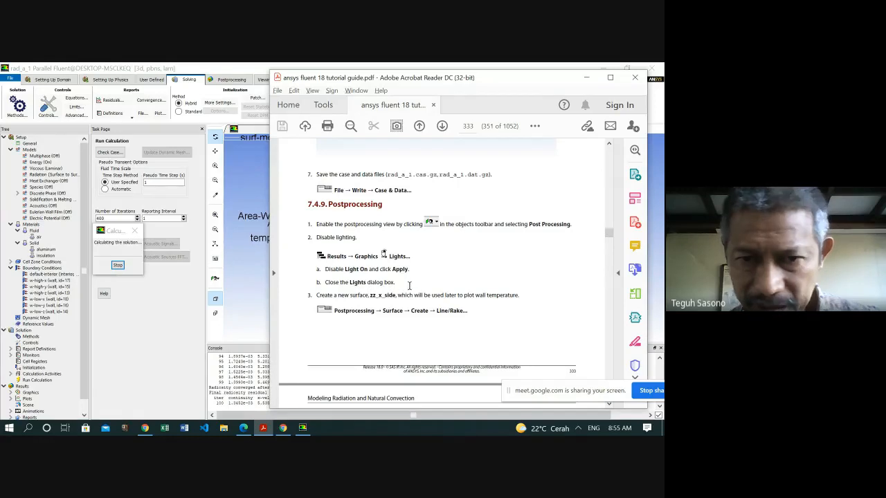
{"action": "scroll", "coordinate": [419, 270], "scroll_direction": "down", "scroll_amount": 1}
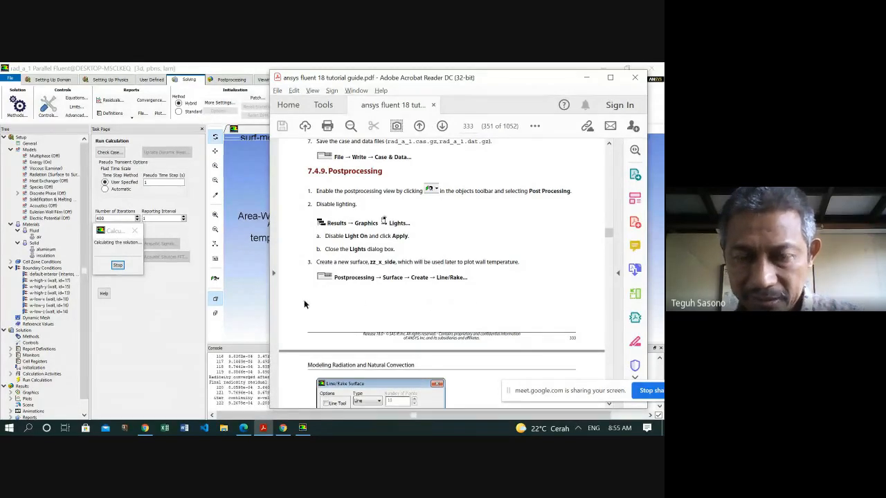
- Read the guide's instructions for creating the zz_x_side line surface and displaying static temperature contours, returning to the start of Postprocessing
{"action": "scroll", "coordinate": [412, 301], "scroll_direction": "down", "scroll_amount": 5}
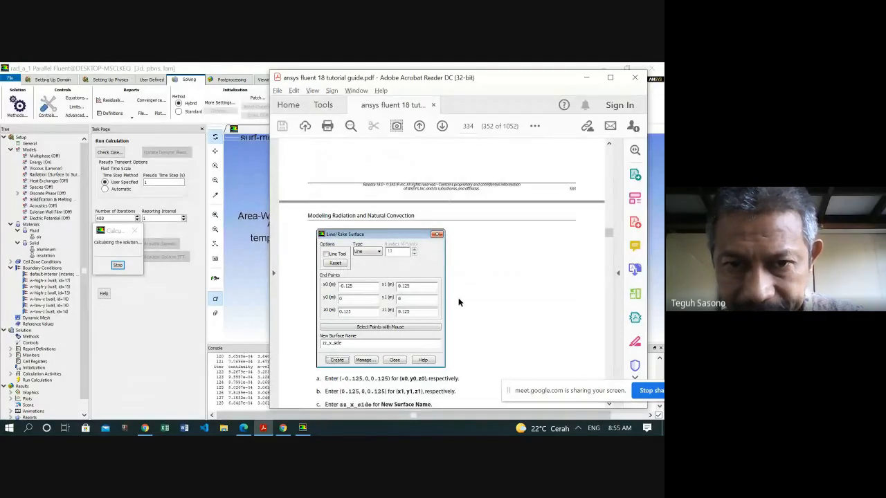
{"action": "scroll", "coordinate": [459, 303], "scroll_direction": "down", "scroll_amount": 2}
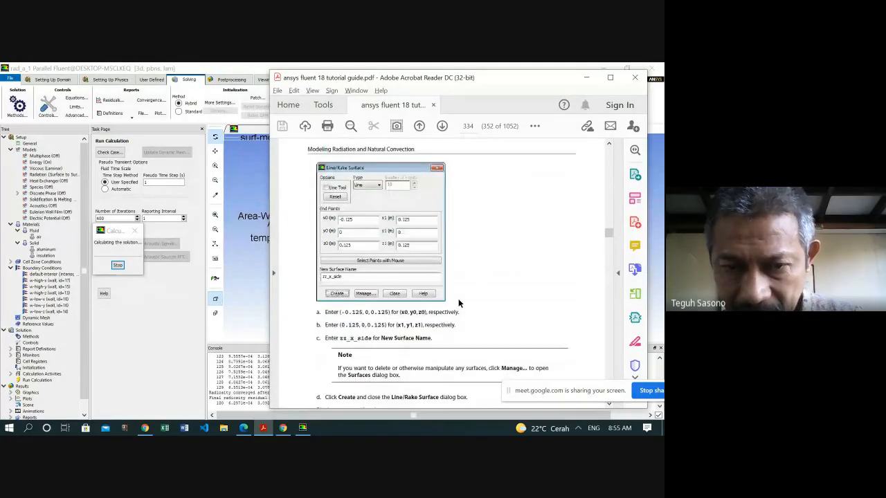
{"action": "scroll", "coordinate": [458, 302], "scroll_direction": "down", "scroll_amount": 5}
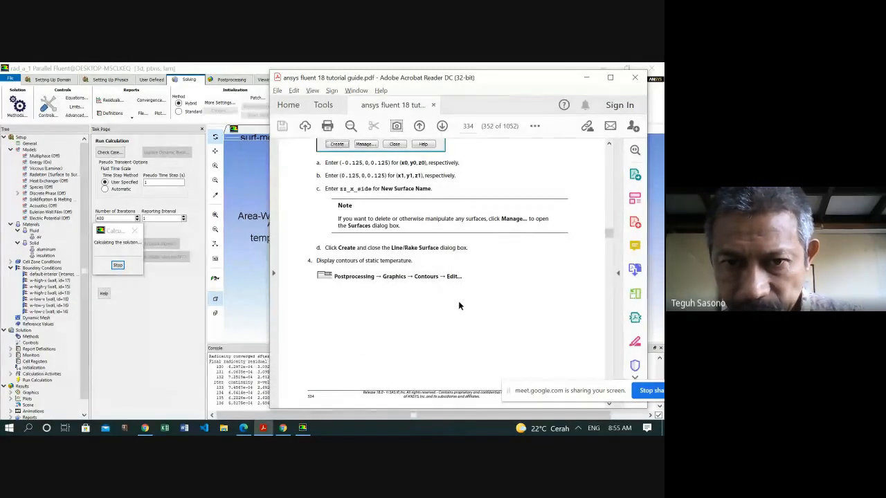
{"action": "scroll", "coordinate": [460, 305], "scroll_direction": "down", "scroll_amount": 3}
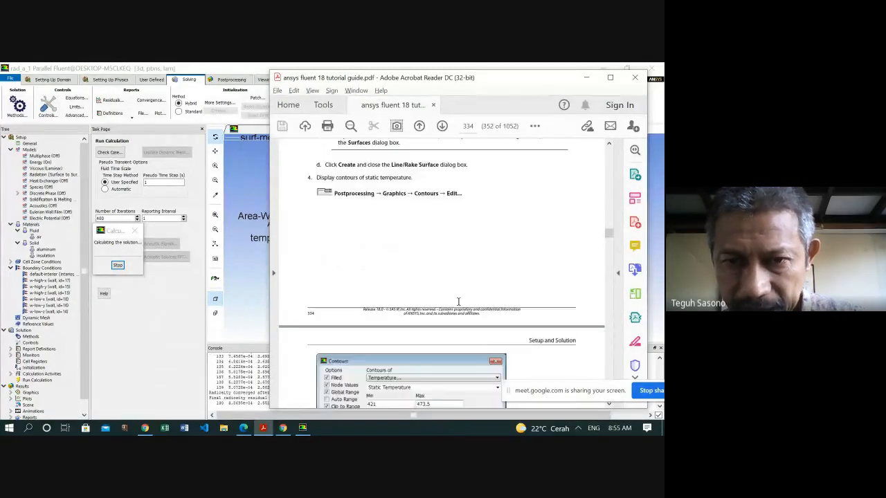
{"action": "scroll", "coordinate": [458, 303], "scroll_direction": "down", "scroll_amount": 10}
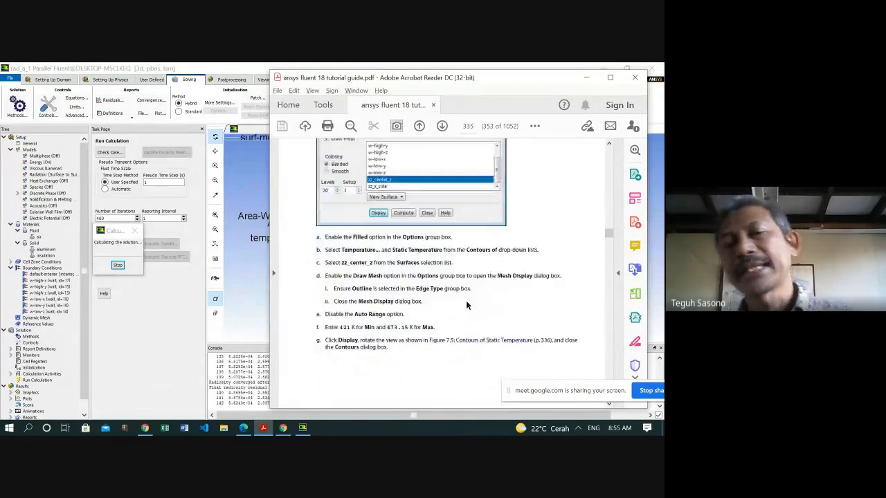
{"action": "scroll", "coordinate": [466, 300], "scroll_direction": "down", "scroll_amount": 5}
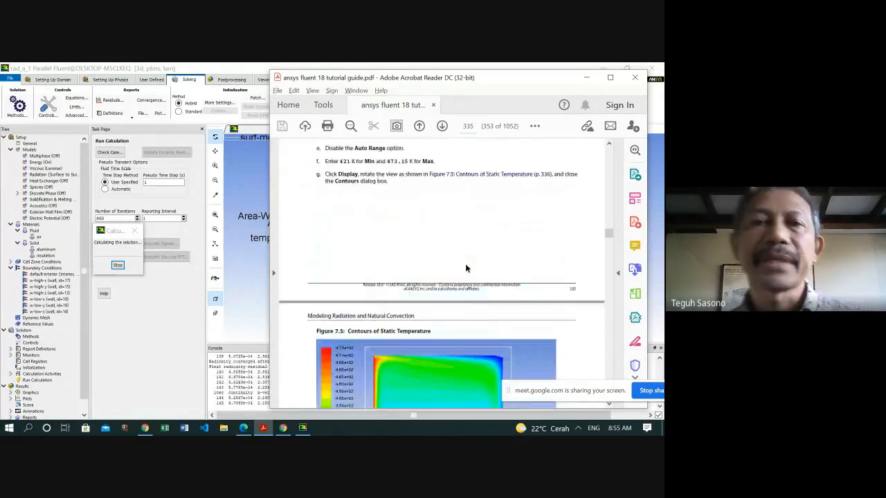
{"action": "scroll", "coordinate": [465, 269], "scroll_direction": "up", "scroll_amount": 15}
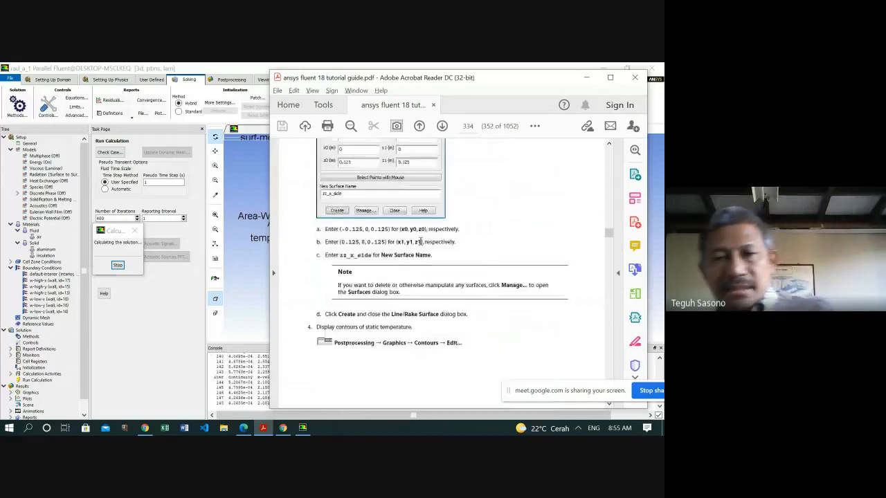
{"action": "scroll", "coordinate": [421, 242], "scroll_direction": "up", "scroll_amount": 8}
{"action": "scroll", "coordinate": [420, 235], "scroll_direction": "up", "scroll_amount": 2}
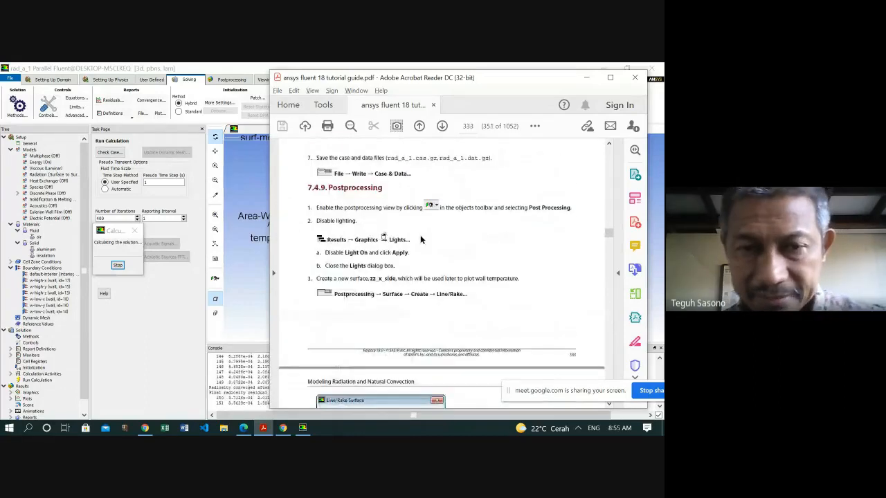
{"action": "scroll", "coordinate": [420, 237], "scroll_direction": "down", "scroll_amount": 1}
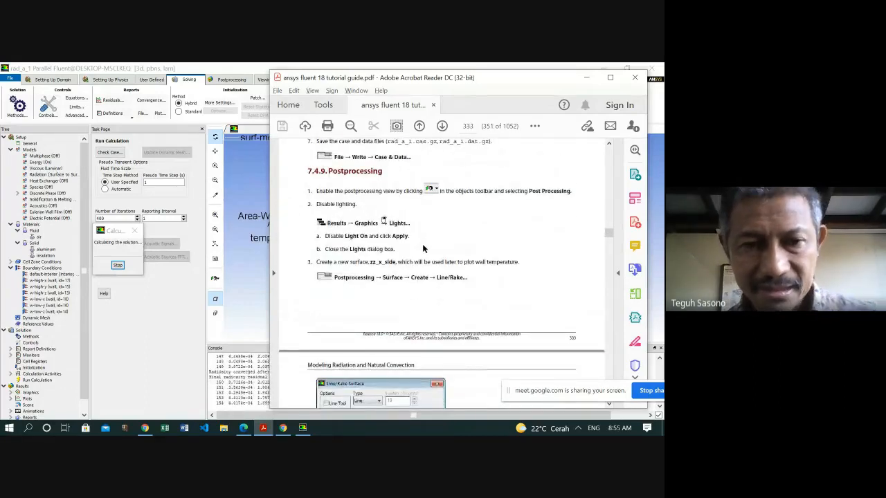
- Switch to the lecturer portal in Edge and open the student attendance list for the practical CAE session
{"action": "left_click", "coordinate": [154, 331]}
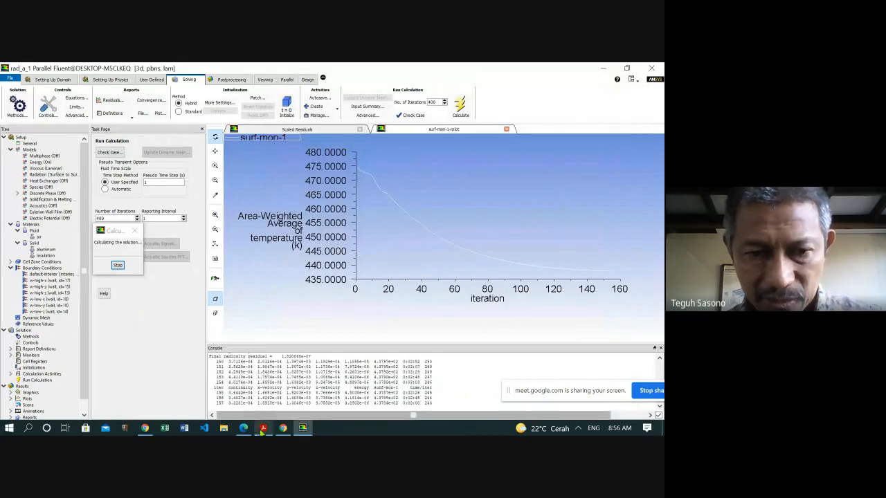
{"action": "mouse_move", "coordinate": [244, 428]}
{"action": "left_click", "coordinate": [244, 381]}
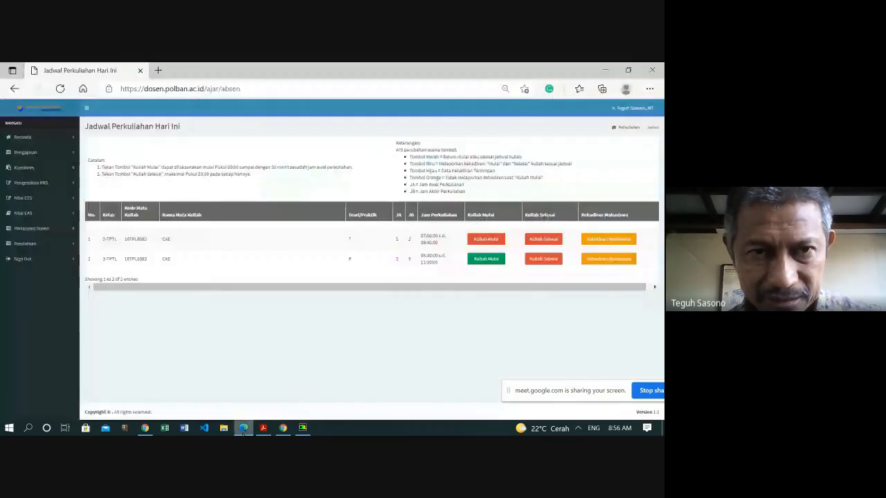
{"action": "left_click", "coordinate": [611, 260]}
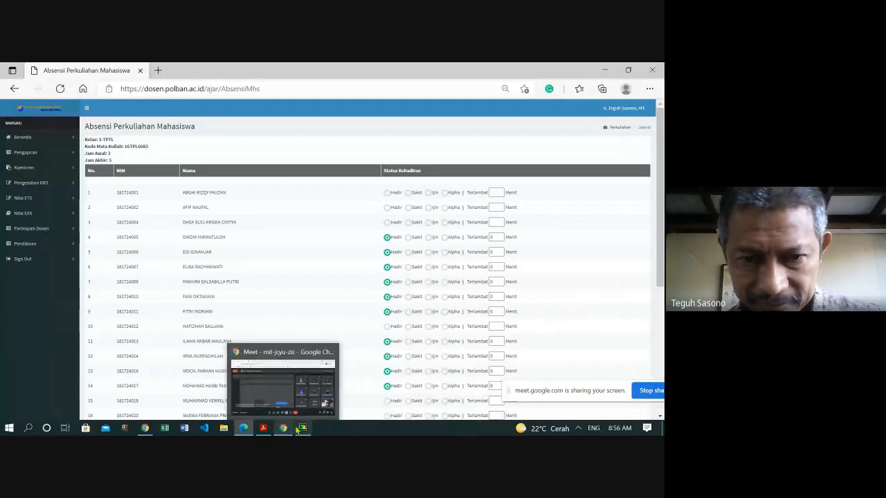
- Switch to the Google Meet call in Chrome and stop presenting the screen
{"action": "left_click", "coordinate": [283, 428]}
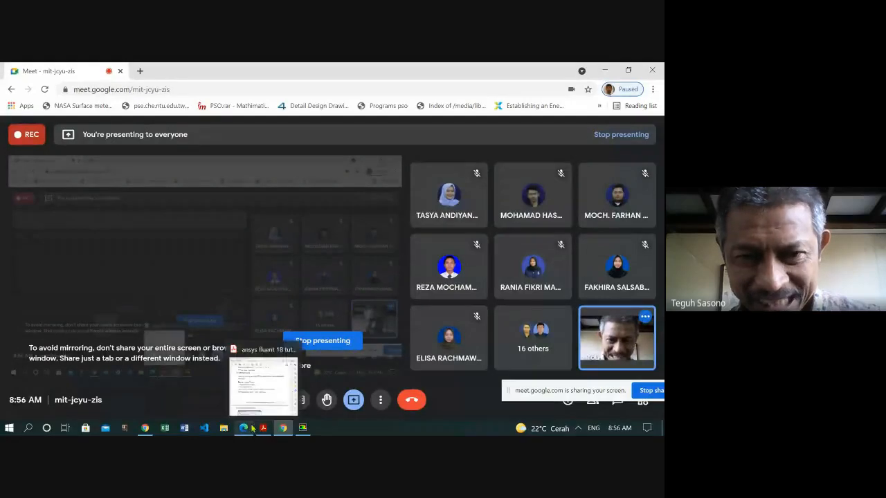
{"action": "mouse_move", "coordinate": [244, 428]}
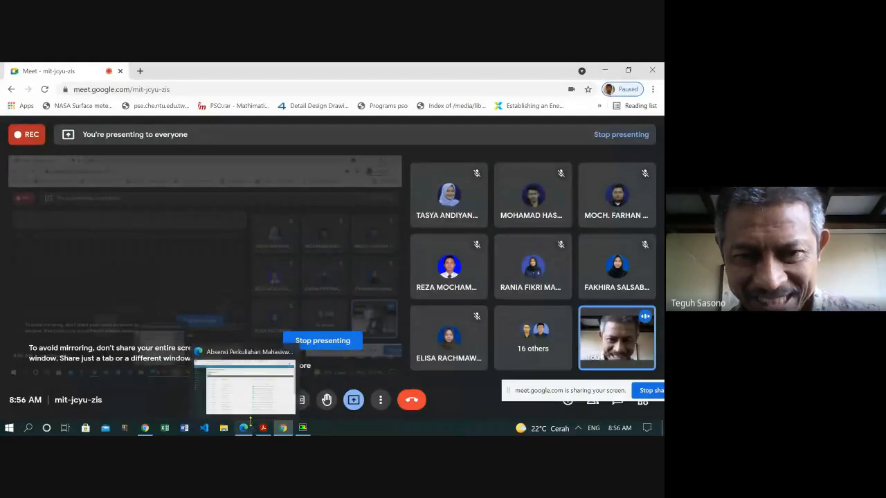
{"action": "left_click", "coordinate": [328, 342]}
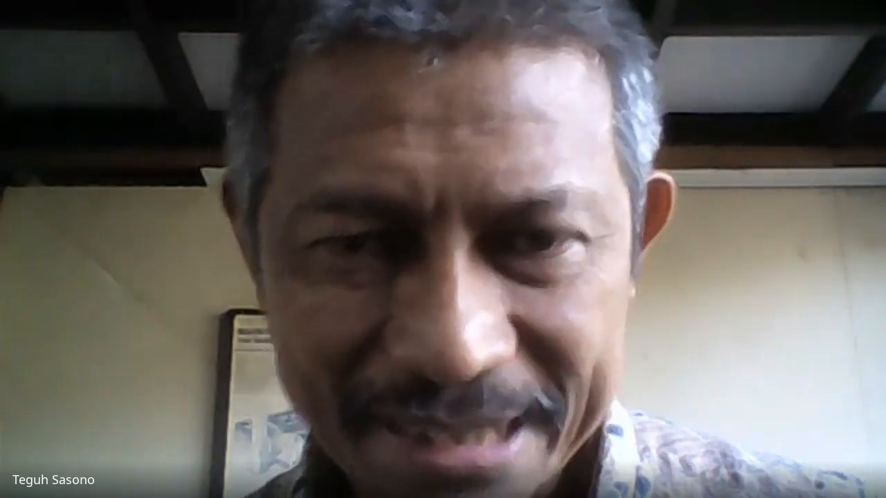
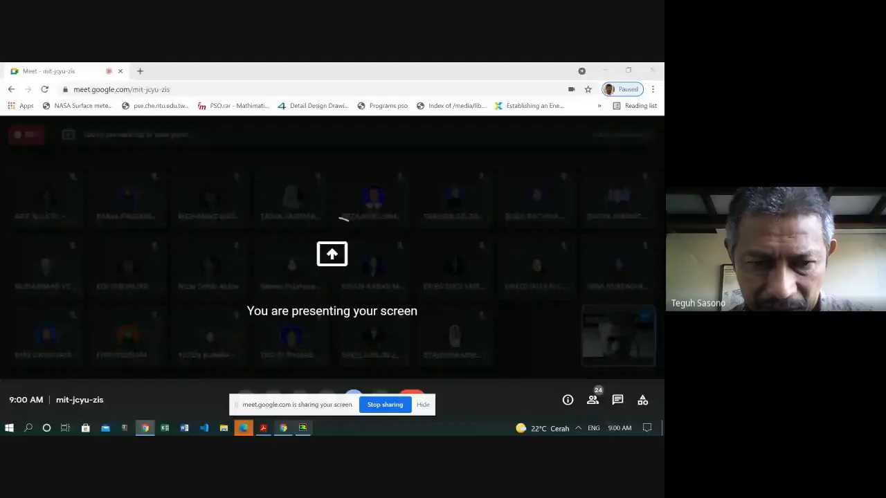
- Return to Fluent and dismiss the calculation completion message
{"action": "left_click", "coordinate": [302, 428]}
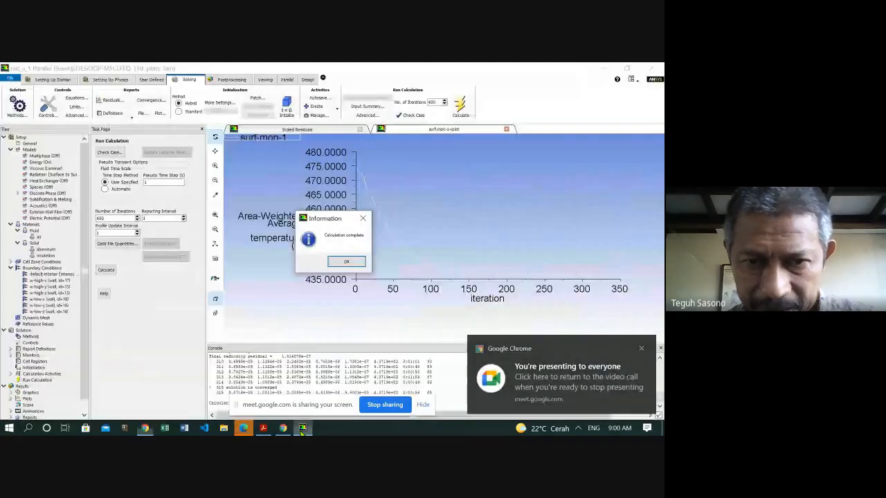
{"action": "left_click", "coordinate": [346, 261]}
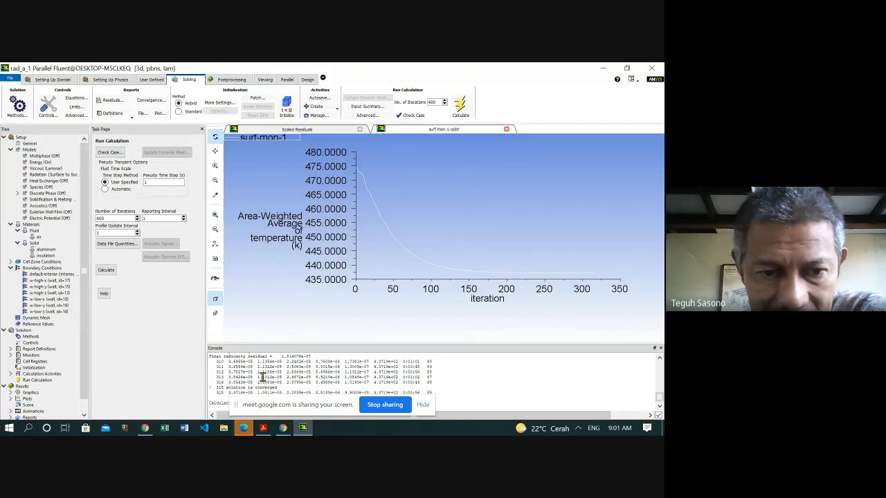
- Check the guide's Postprocessing instructions, disable Light On in Fluent's graphics Lights settings, apply the change, and close the dialog
{"action": "left_click", "coordinate": [263, 429]}
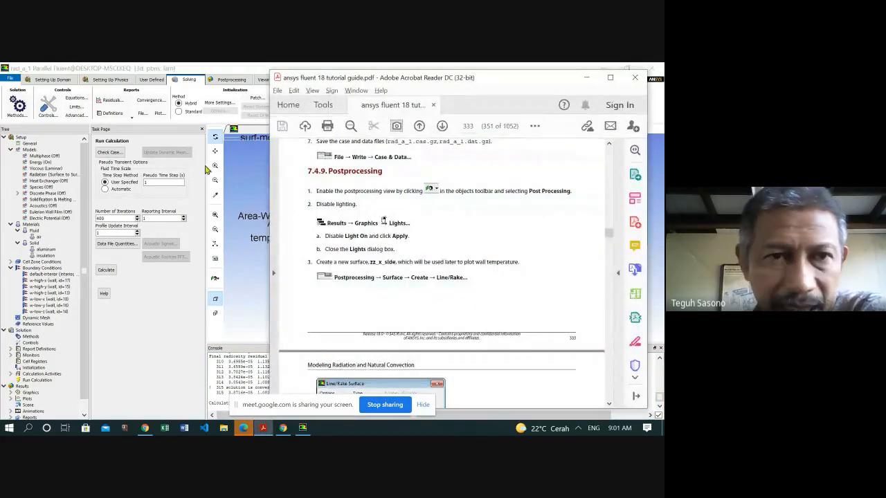
{"action": "left_click", "coordinate": [189, 81]}
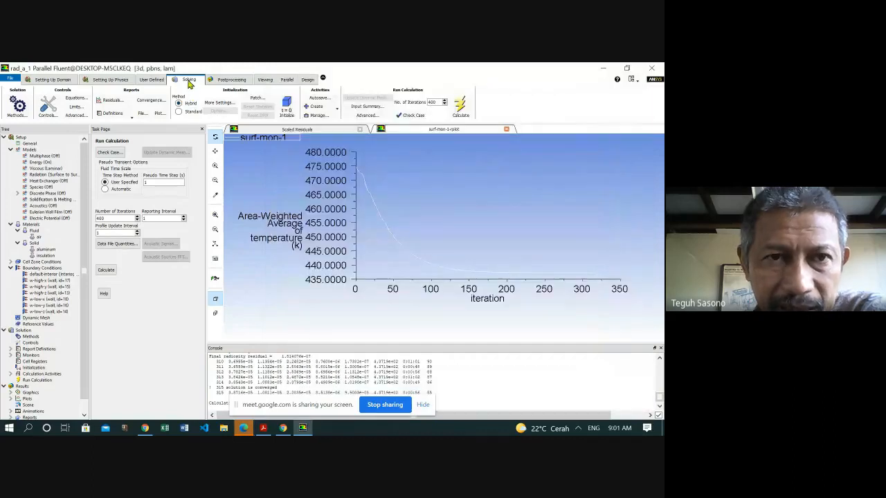
{"action": "left_click", "coordinate": [236, 82]}
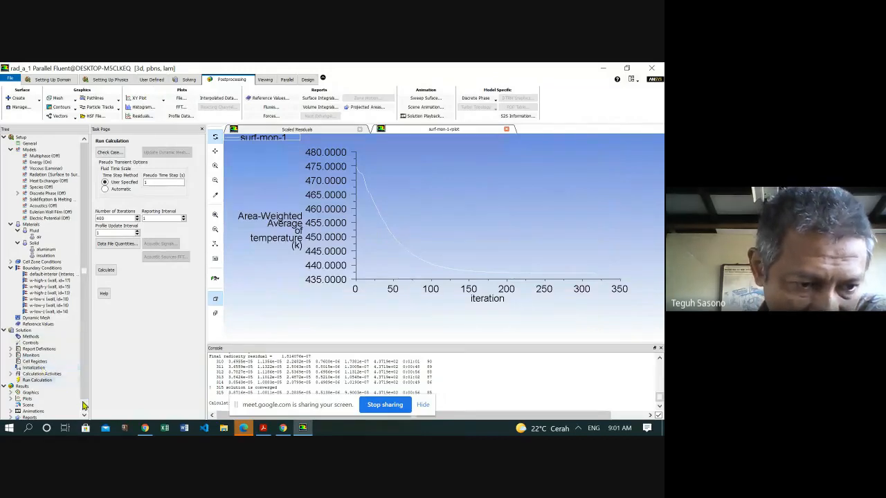
{"action": "scroll", "coordinate": [82, 408], "scroll_direction": "down", "scroll_amount": 1}
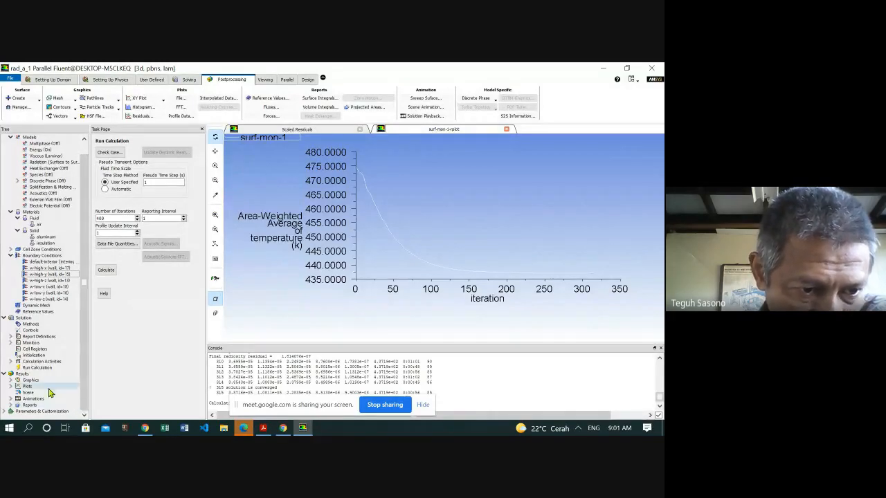
{"action": "left_click", "coordinate": [27, 381]}
{"action": "right_click", "coordinate": [28, 382]}
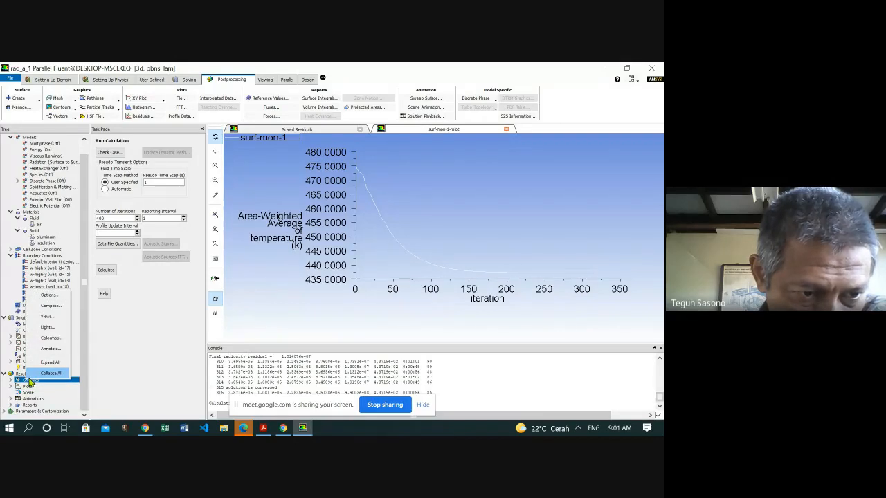
{"action": "left_click", "coordinate": [46, 330]}
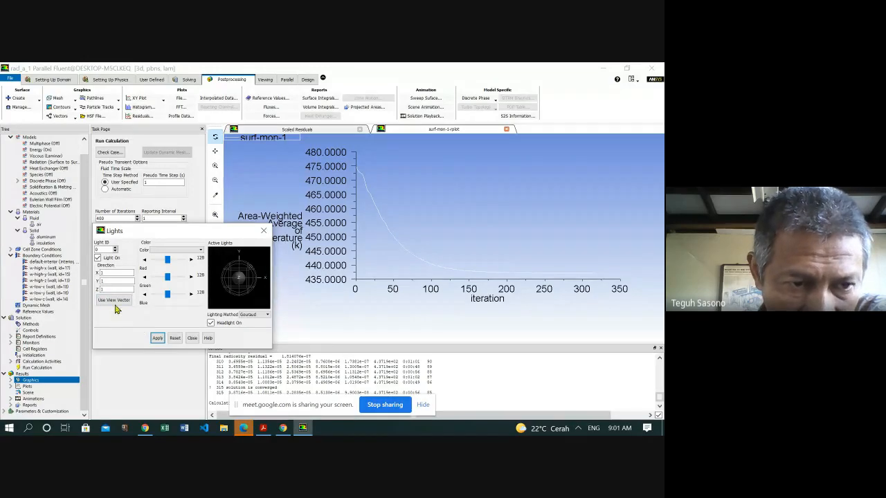
{"action": "left_click", "coordinate": [97, 258]}
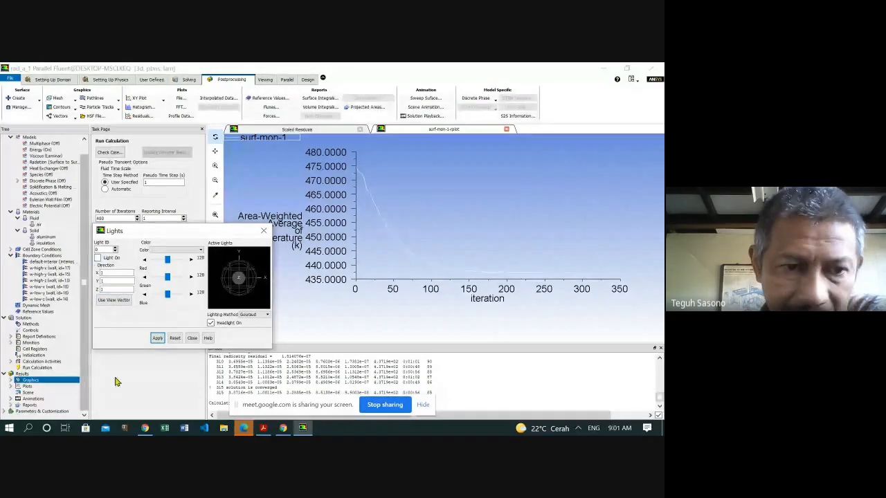
{"action": "left_click", "coordinate": [156, 339]}
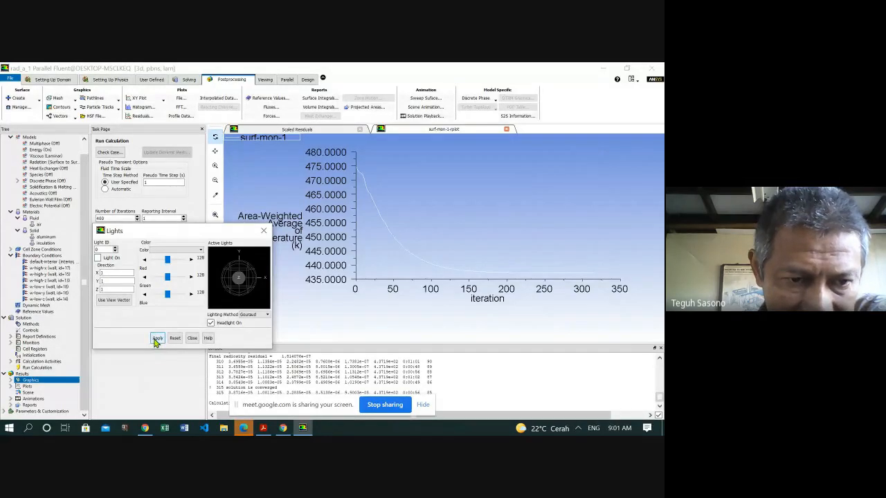
{"action": "left_click", "coordinate": [192, 338]}
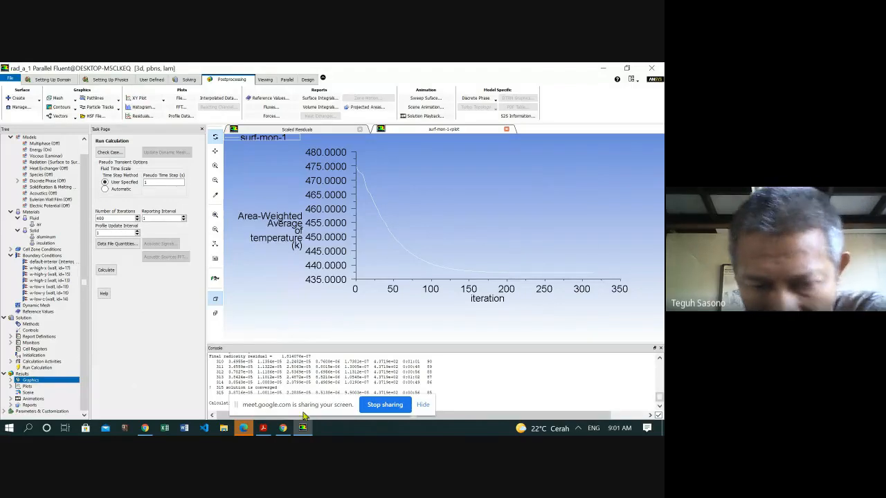
- Following the guide, start a new Line/Rake surface in Fluent and set its first end point to x0 -0.125, y0 0, z0 0.125 m
{"action": "left_click", "coordinate": [264, 429]}
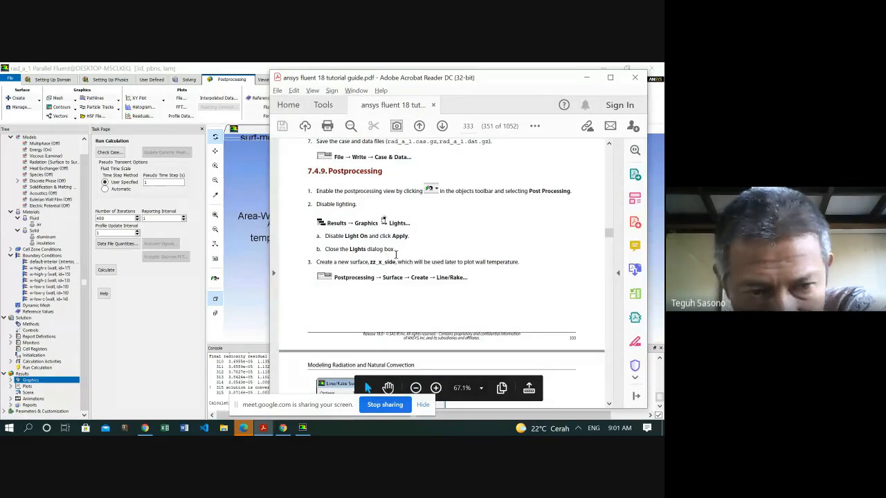
{"action": "scroll", "coordinate": [400, 257], "scroll_direction": "down", "scroll_amount": 1}
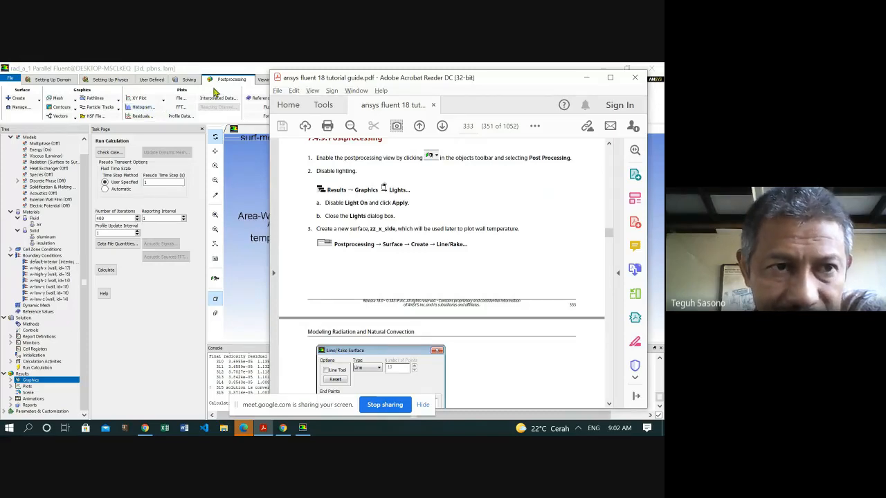
{"action": "left_click", "coordinate": [215, 92]}
{"action": "left_click", "coordinate": [38, 100]}
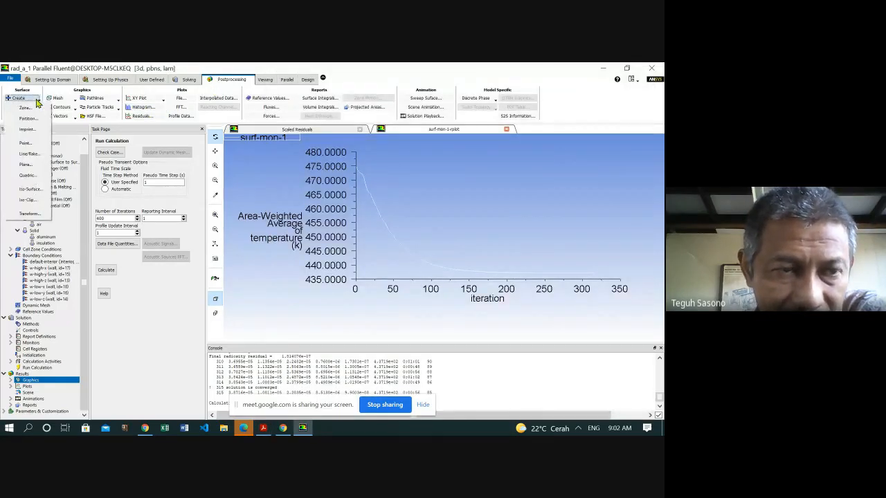
{"action": "left_click", "coordinate": [29, 155]}
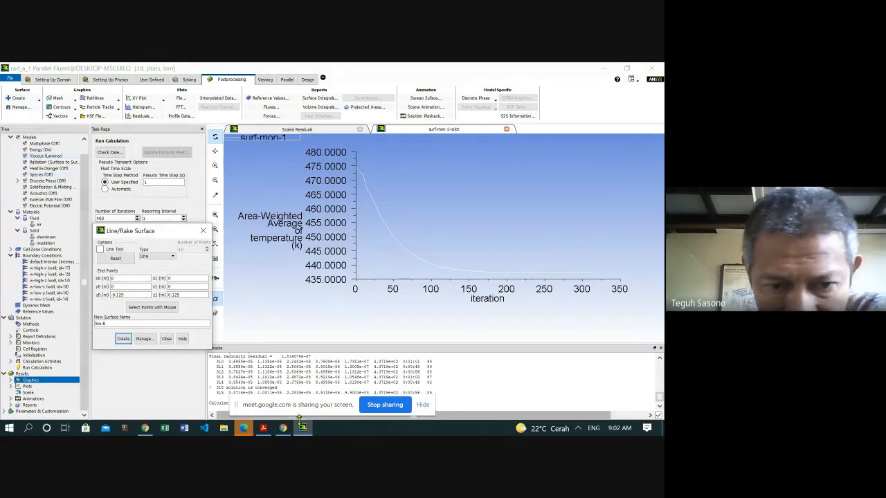
{"action": "left_click", "coordinate": [263, 428]}
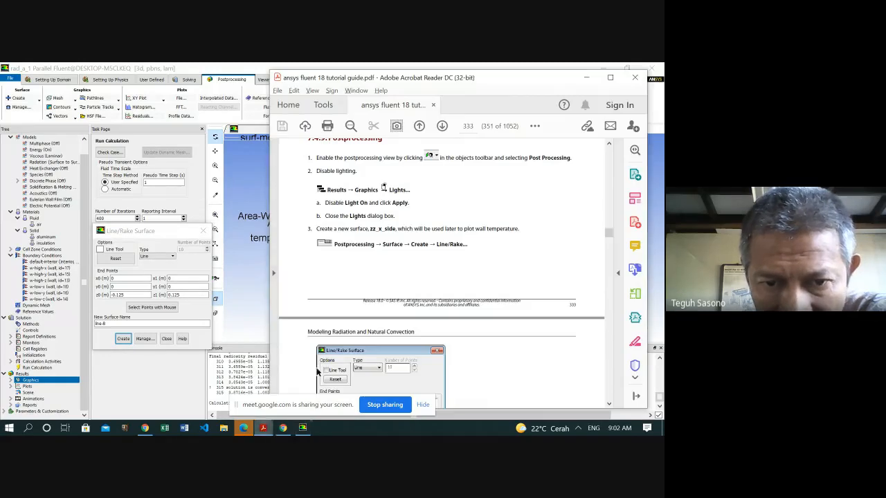
{"action": "scroll", "coordinate": [412, 235], "scroll_direction": "down", "scroll_amount": 5}
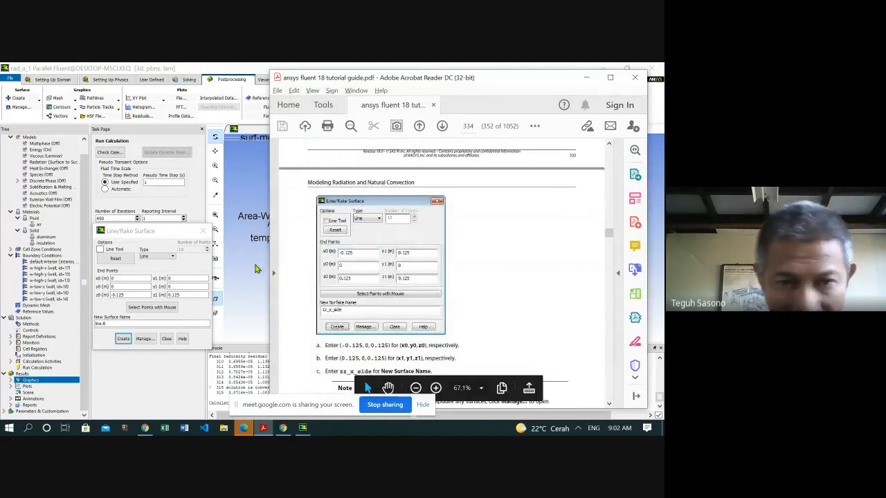
{"action": "double_click", "coordinate": [112, 278]}
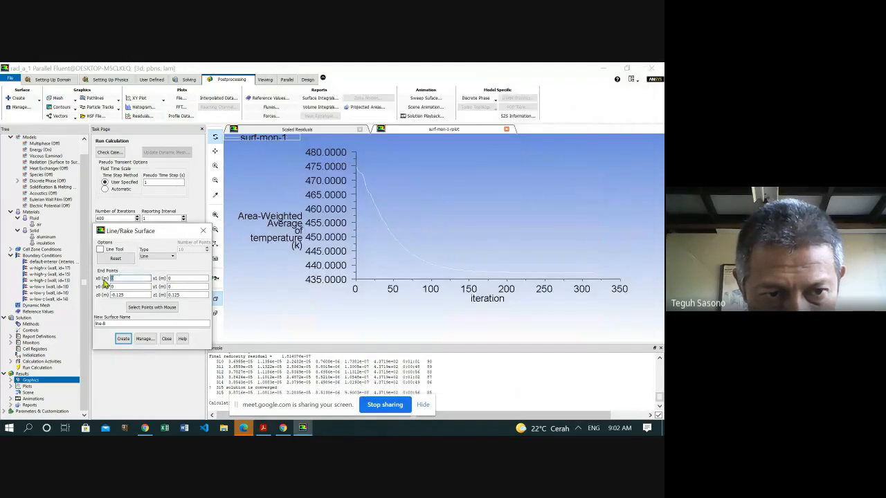
{"action": "type", "text": "-"}
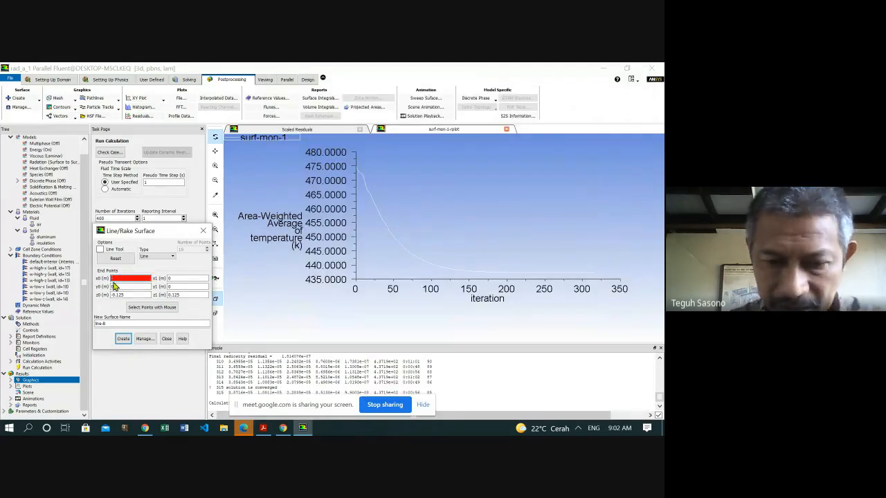
{"action": "type", "text": "0.125"}
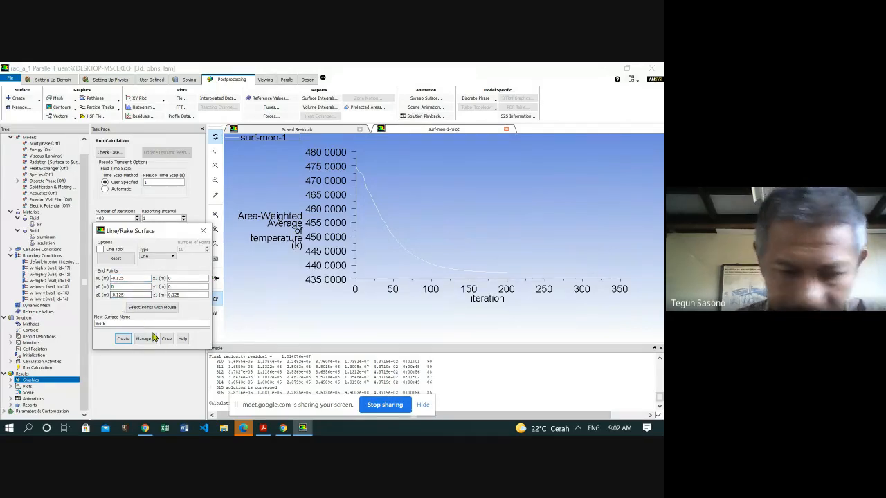
{"action": "key", "text": "Delete"}
{"action": "key", "text": "Tab"}
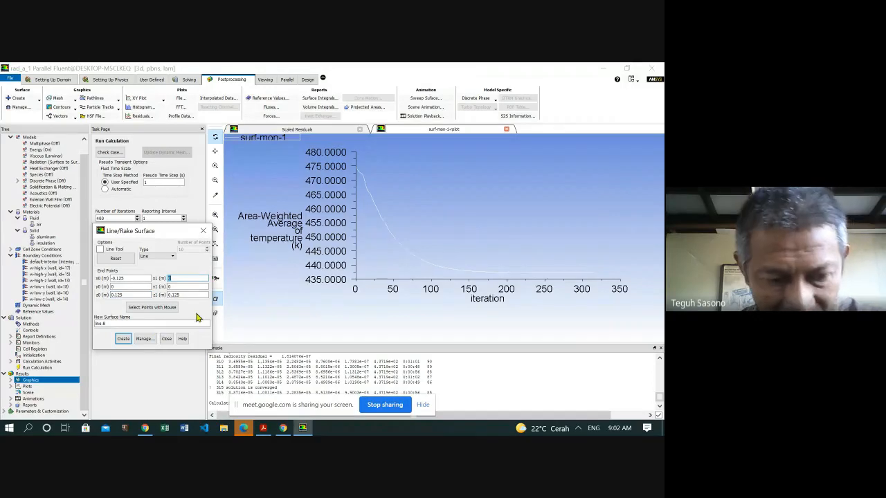
- Check the guide's second end point and set x1 to 0.125 m, with y1 at 0, for the line surface
{"action": "key", "text": "alt+Tab"}
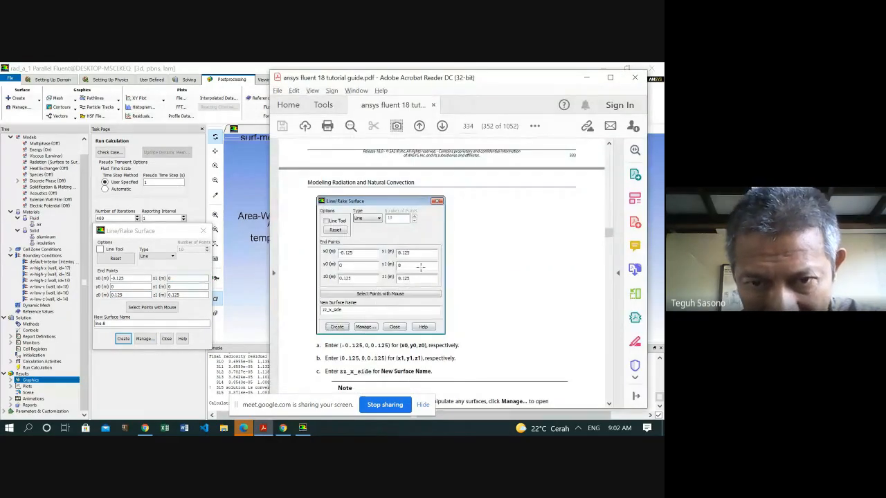
{"action": "key", "text": "alt+Tab"}
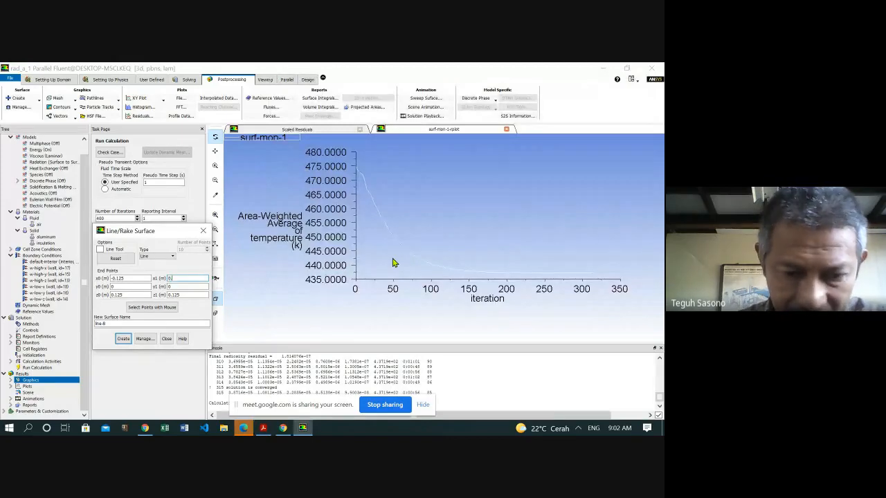
{"action": "type", "text": "5"}
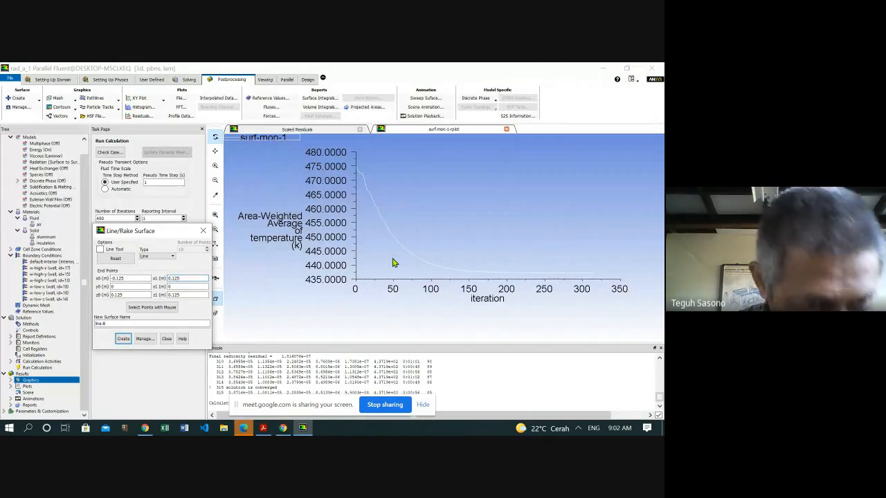
{"action": "left_click", "coordinate": [172, 286]}
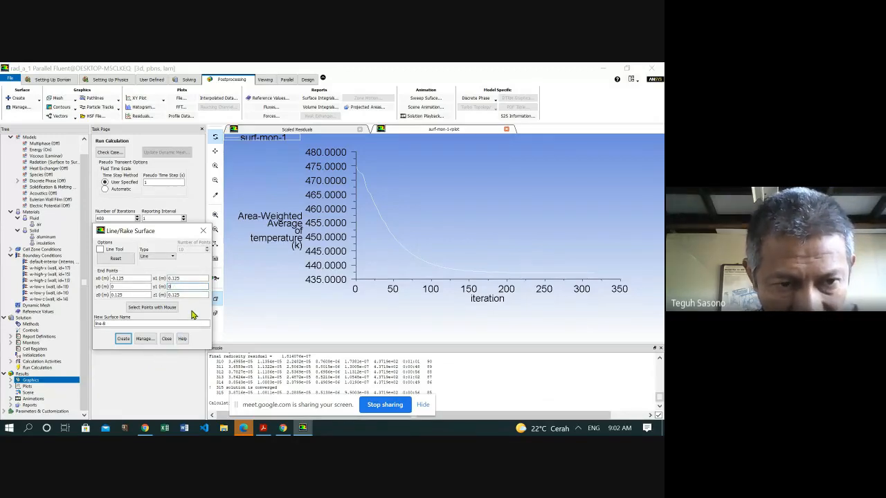
- Name the line surface zz-x-side as the guide instructs, create it, and close the Line/Rake Surface dialog
{"action": "key", "text": "alt+Tab"}
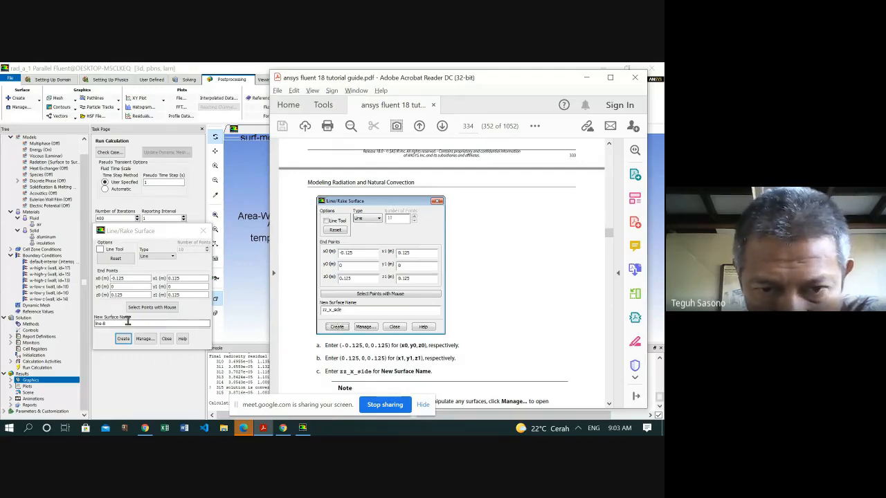
{"action": "left_click", "coordinate": [110, 322]}
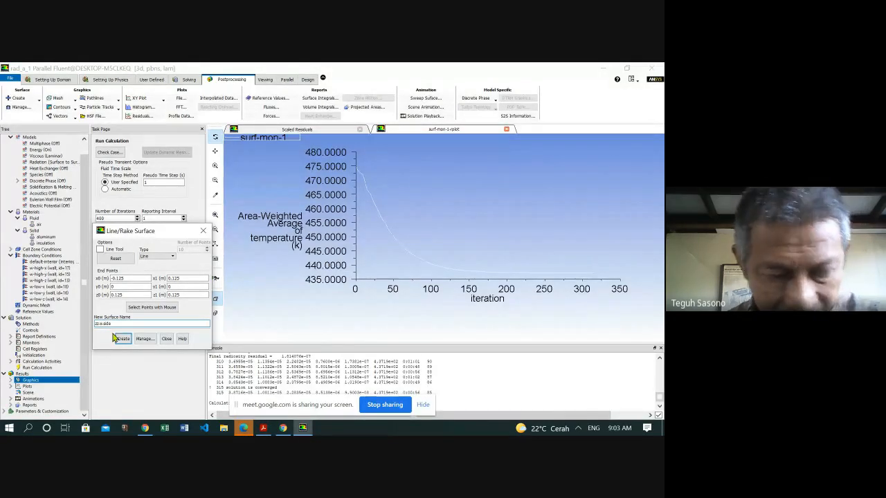
{"action": "left_click", "coordinate": [264, 428]}
{"action": "scroll", "coordinate": [490, 269], "scroll_direction": "down", "scroll_amount": 2}
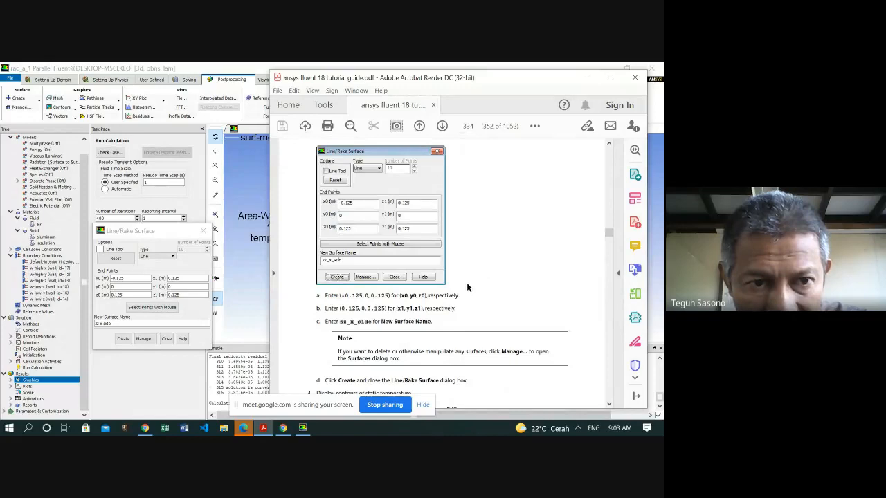
{"action": "scroll", "coordinate": [464, 287], "scroll_direction": "down", "scroll_amount": 2}
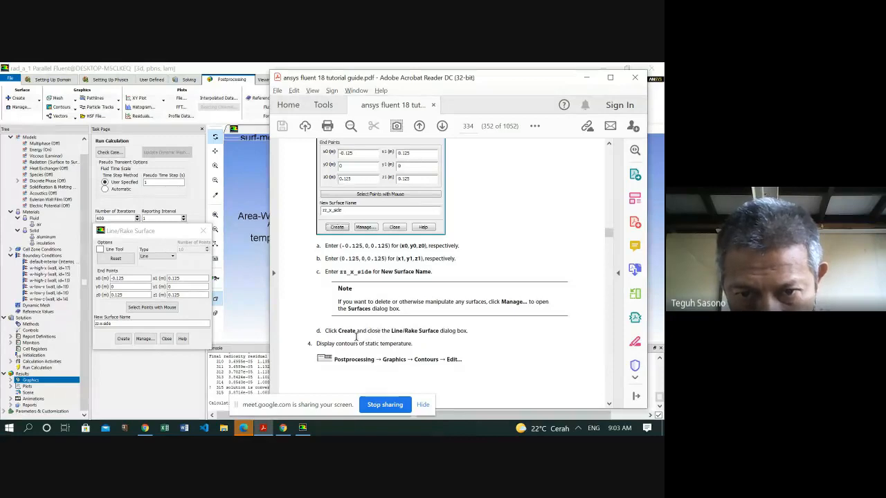
{"action": "left_click", "coordinate": [124, 339]}
{"action": "left_click", "coordinate": [166, 339]}
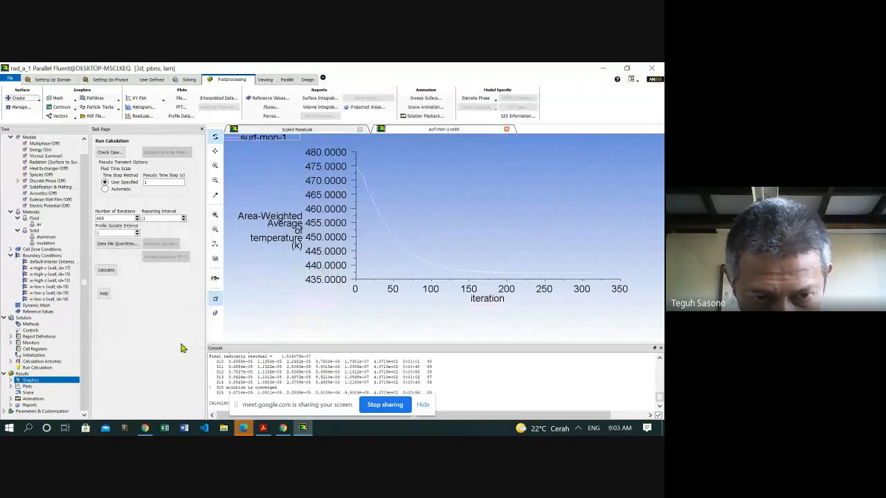
- Following the guide, open the Contours dialog for editing, choose Temperature and Static Temperature, and enable Filled
{"action": "key", "text": "alt+Tab"}
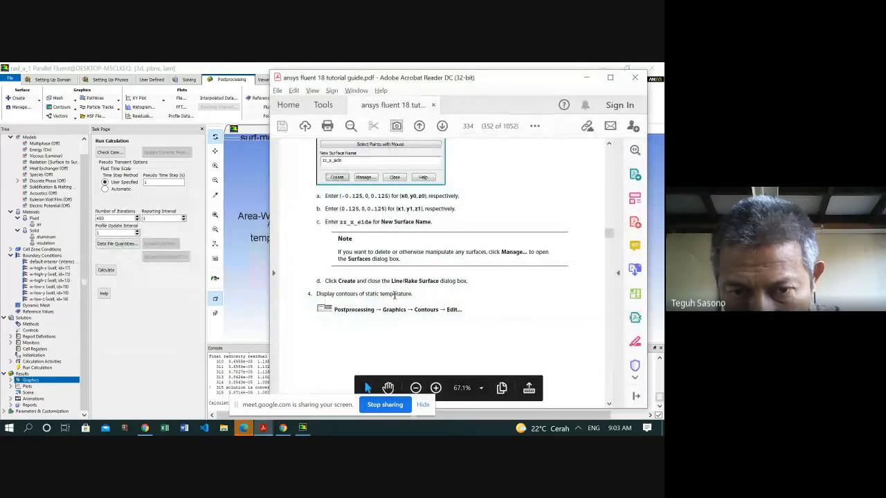
{"action": "scroll", "coordinate": [394, 294], "scroll_direction": "down", "scroll_amount": 4}
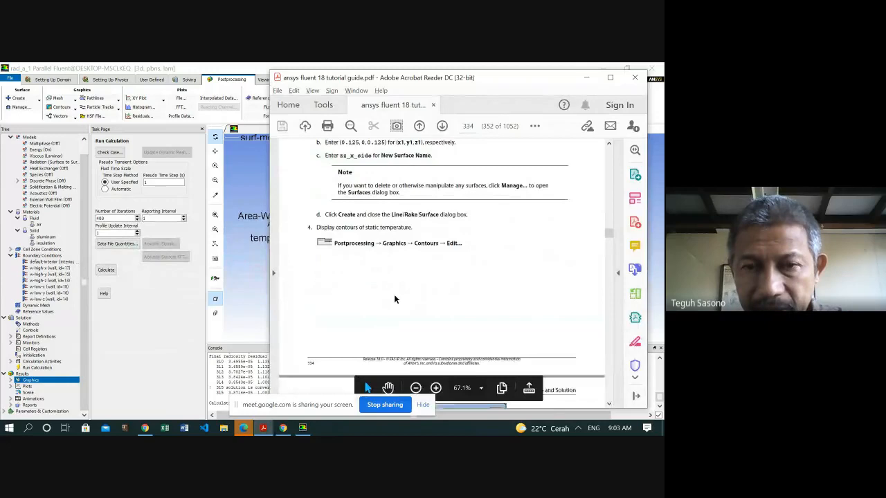
{"action": "scroll", "coordinate": [394, 294], "scroll_direction": "down", "scroll_amount": 1}
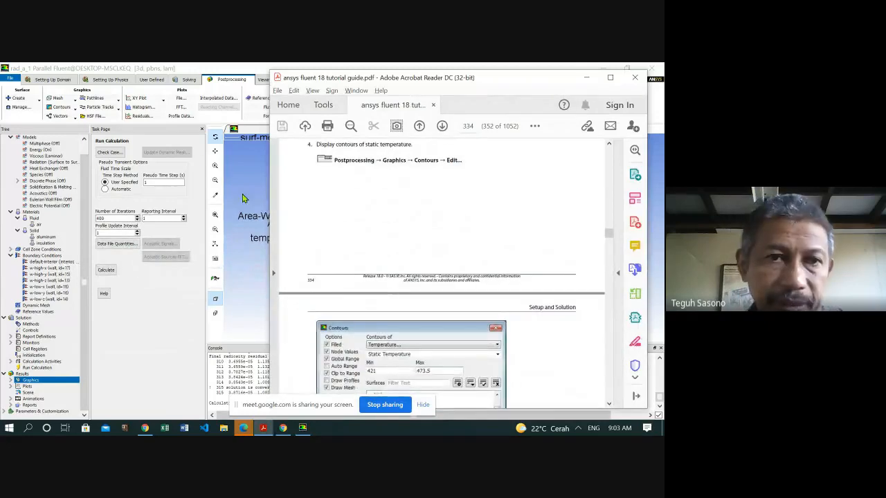
{"action": "left_click", "coordinate": [64, 108]}
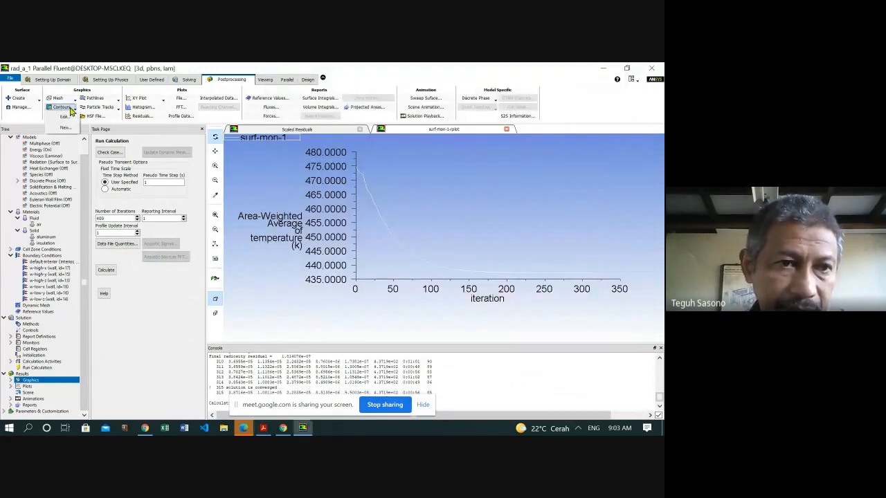
{"action": "key", "text": "alt+Tab"}
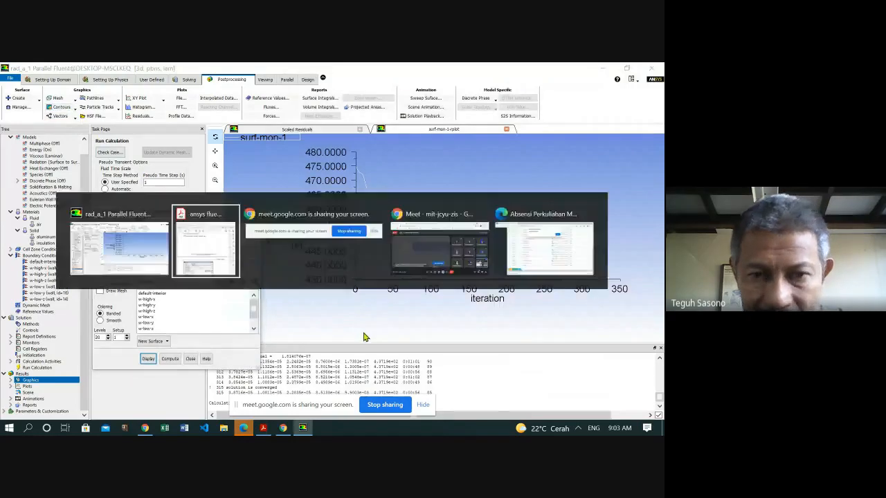
{"action": "scroll", "coordinate": [436, 311], "scroll_direction": "down", "scroll_amount": 5}
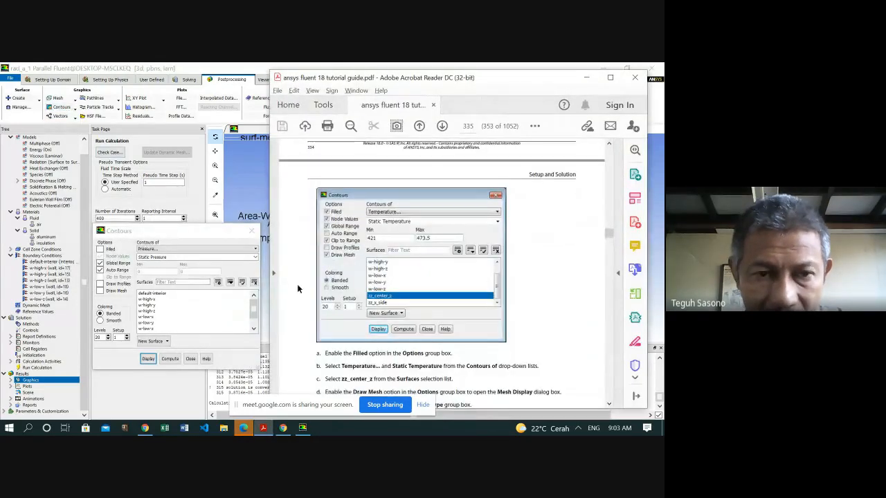
{"action": "left_click", "coordinate": [252, 252]}
{"action": "left_click", "coordinate": [169, 271]}
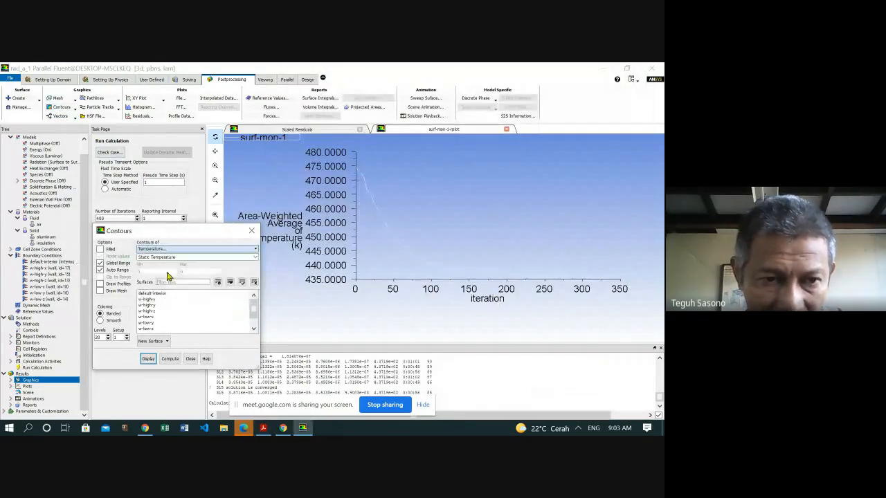
{"action": "key", "text": "alt+Tab"}
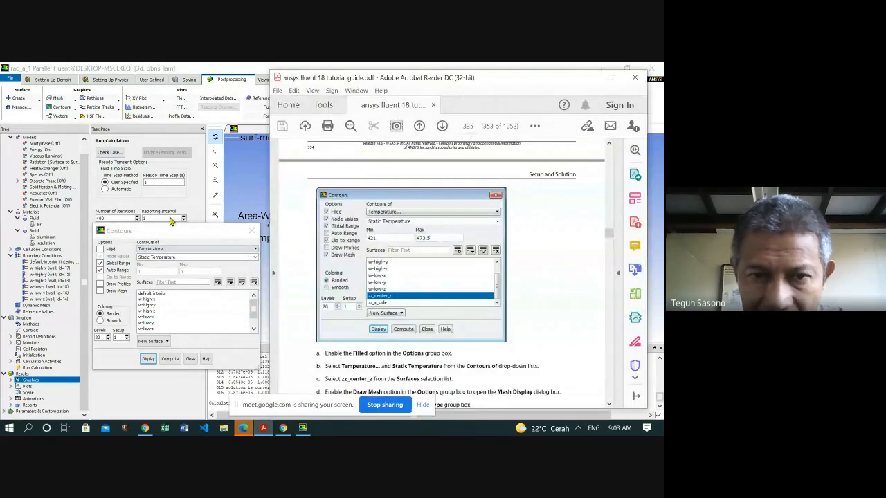
{"action": "left_click", "coordinate": [101, 249]}
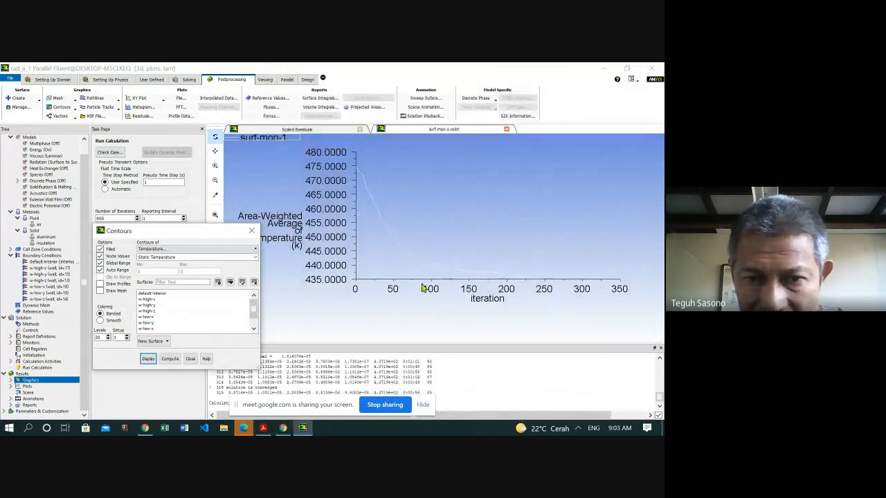
- Review the guide's contour settings, compute the static temperature range, and disable Auto Range
{"action": "key", "text": "alt+Tab"}
{"action": "scroll", "coordinate": [428, 288], "scroll_direction": "down", "scroll_amount": 3}
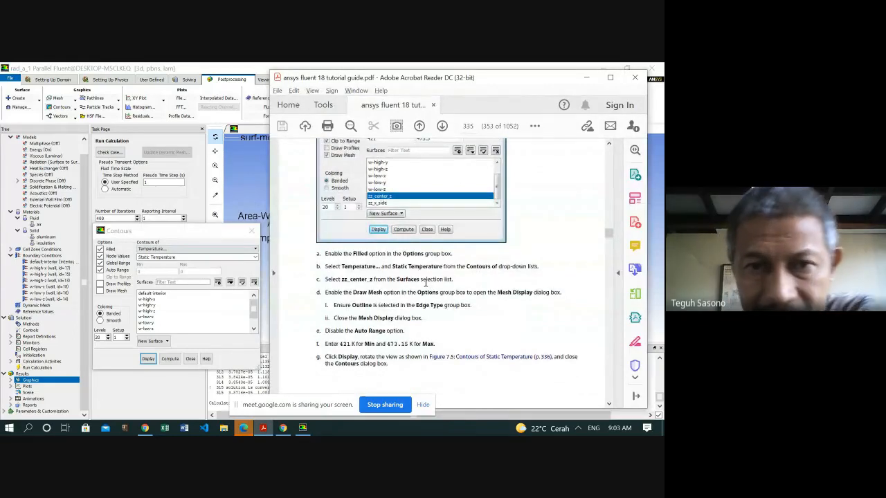
{"action": "scroll", "coordinate": [425, 286], "scroll_direction": "up", "scroll_amount": 1}
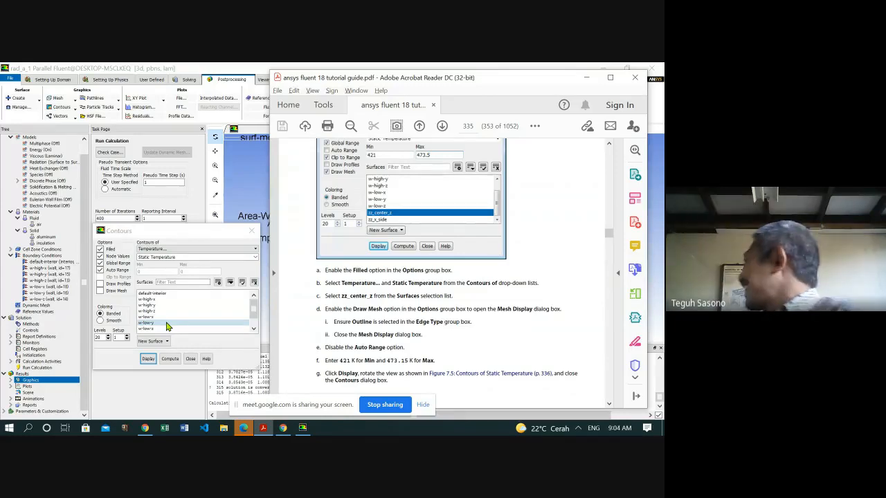
{"action": "left_click", "coordinate": [170, 358]}
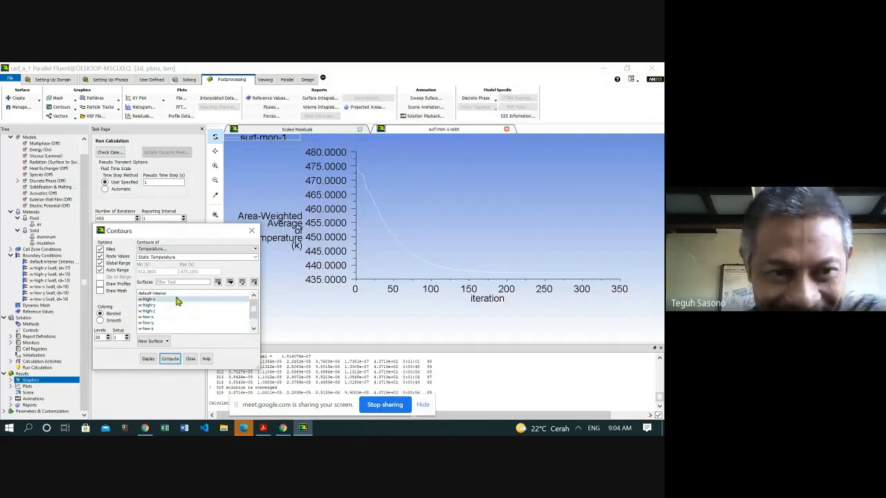
{"action": "left_click", "coordinate": [101, 270]}
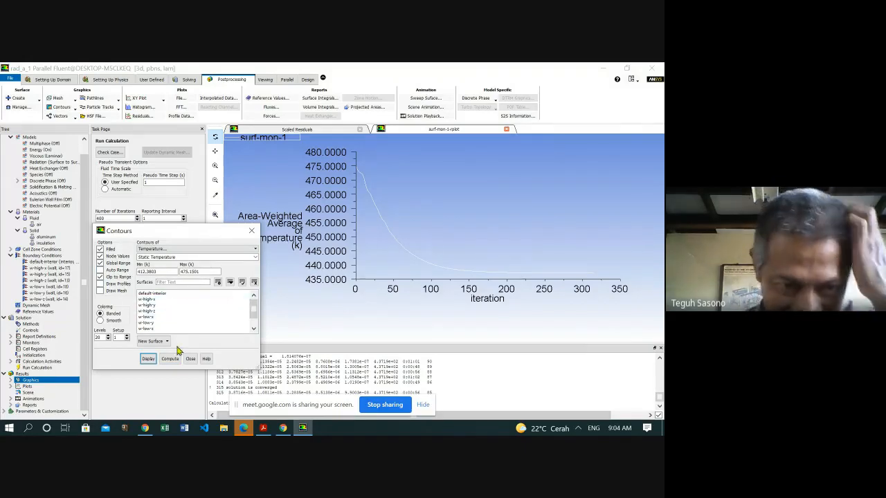
- Following the guide's contour range step, set the static temperature minimum to 421 K and the maximum to 475.5 K
{"action": "double_click", "coordinate": [157, 272]}
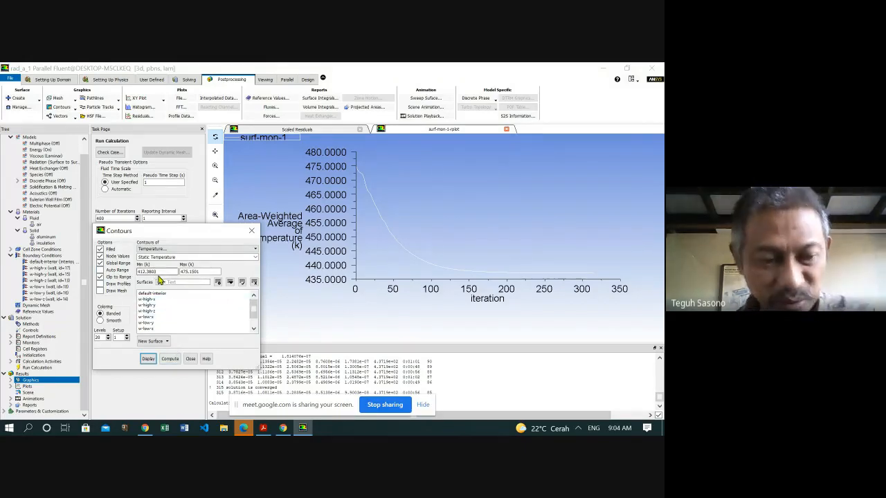
{"action": "key", "text": "alt+Tab"}
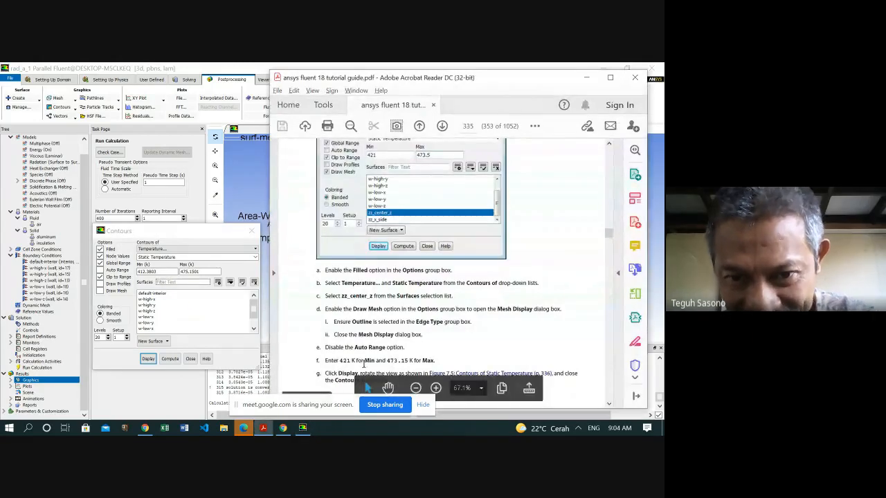
{"action": "double_click", "coordinate": [158, 271]}
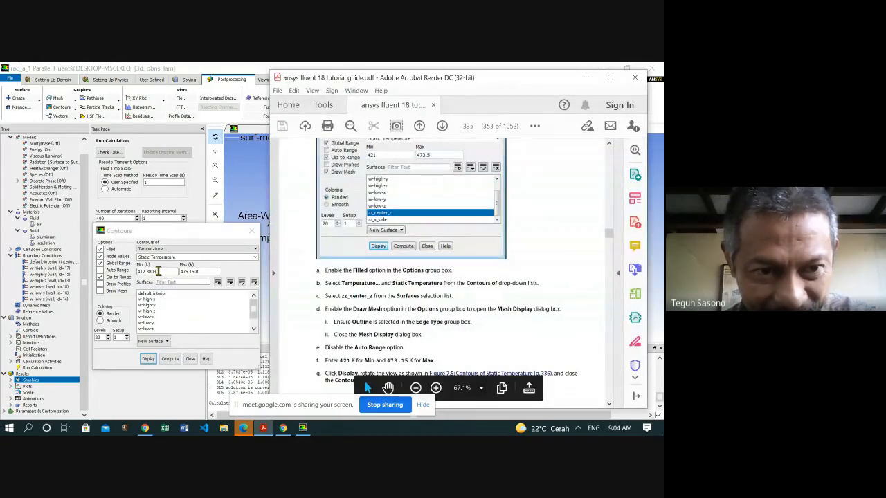
{"action": "left_click", "coordinate": [170, 282]}
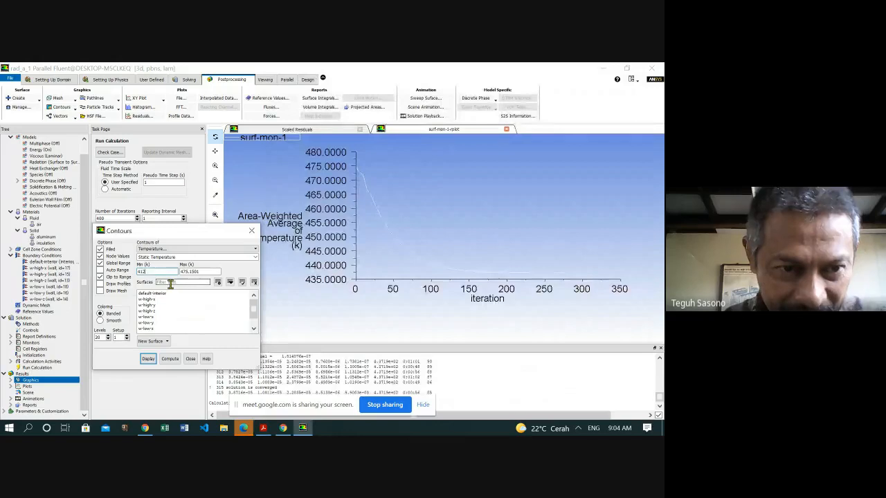
{"action": "type", "text": "42"}
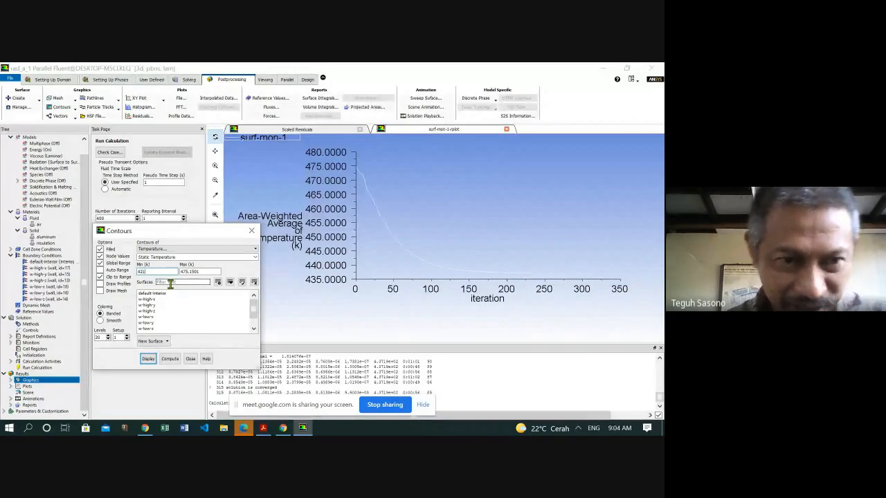
{"action": "type", "text": "1"}
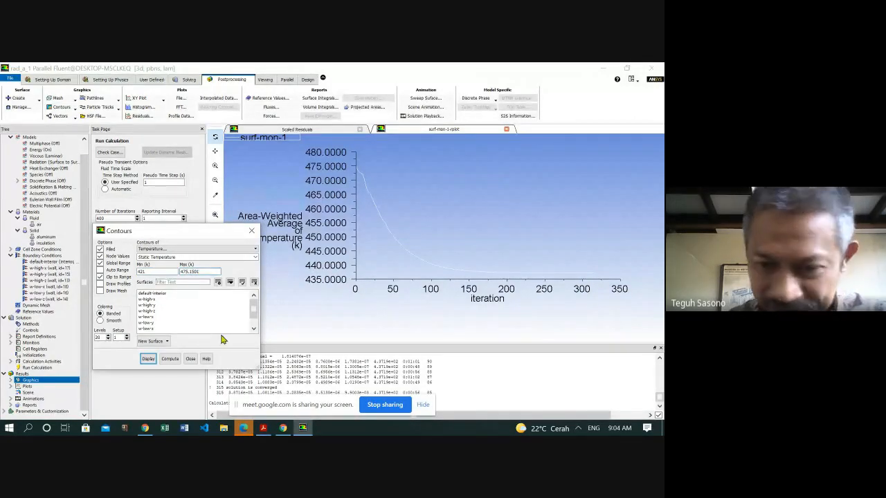
{"action": "type", "text": "5"}
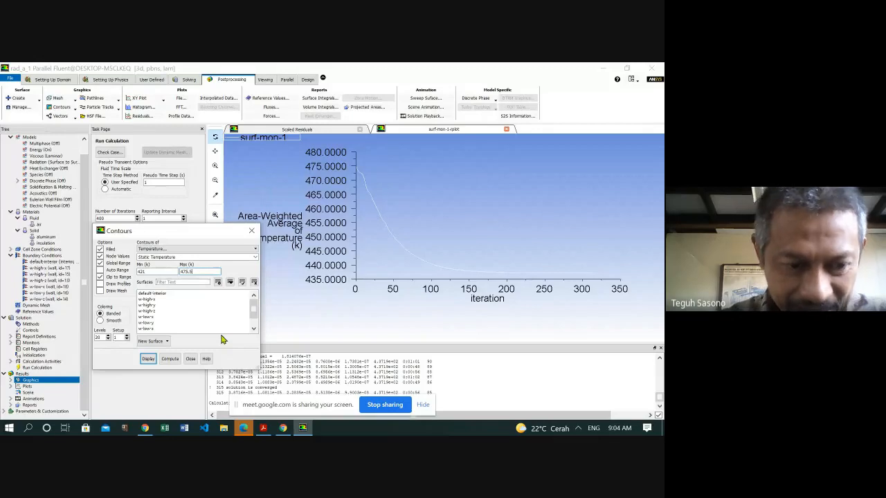
- As the guide instructs, enable Draw Mesh for the contours, set the mesh edge type to Outline, and close the Mesh Display dialog
{"action": "left_click", "coordinate": [264, 428]}
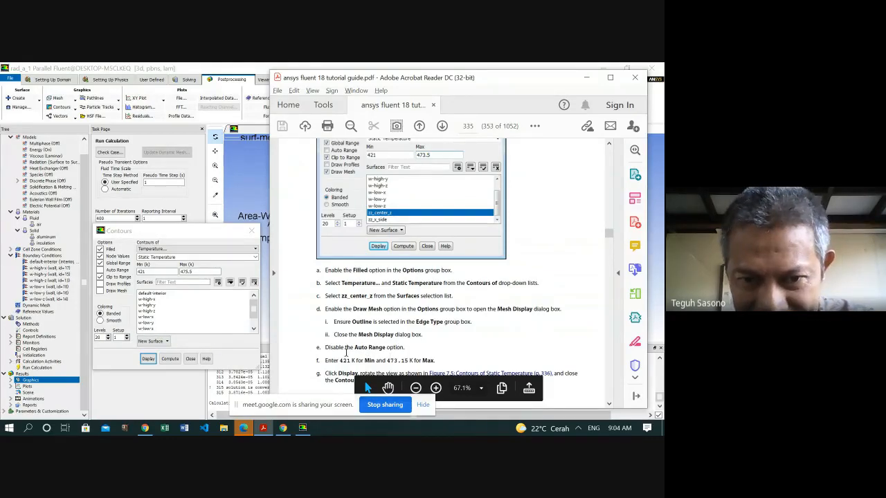
{"action": "scroll", "coordinate": [414, 333], "scroll_direction": "down", "scroll_amount": 1}
{"action": "scroll", "coordinate": [416, 335], "scroll_direction": "down", "scroll_amount": 1}
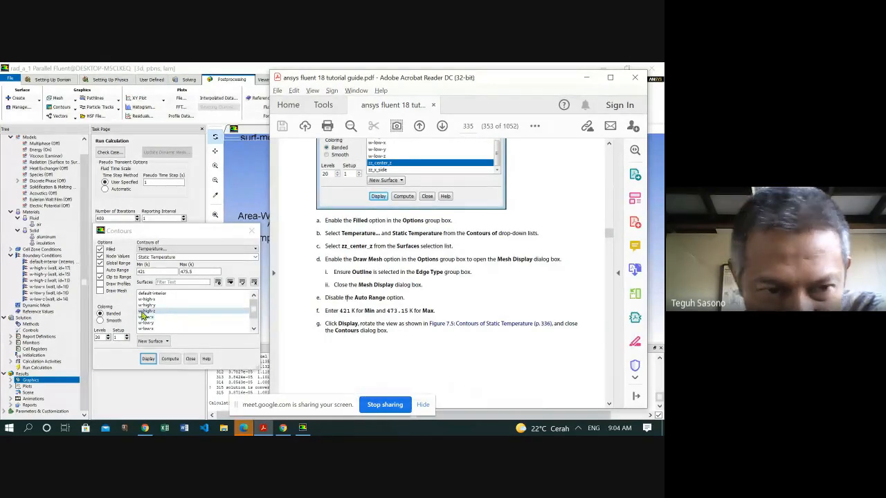
{"action": "left_click", "coordinate": [101, 291]}
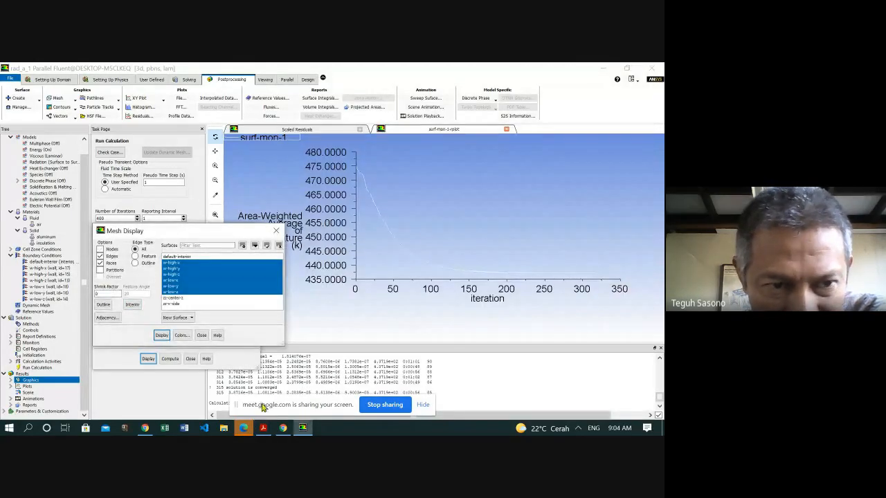
{"action": "left_click", "coordinate": [263, 428]}
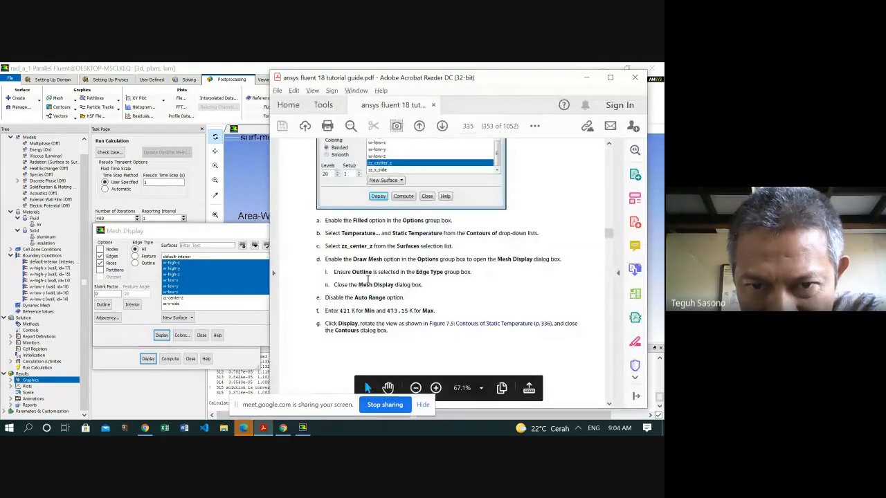
{"action": "left_click", "coordinate": [140, 267]}
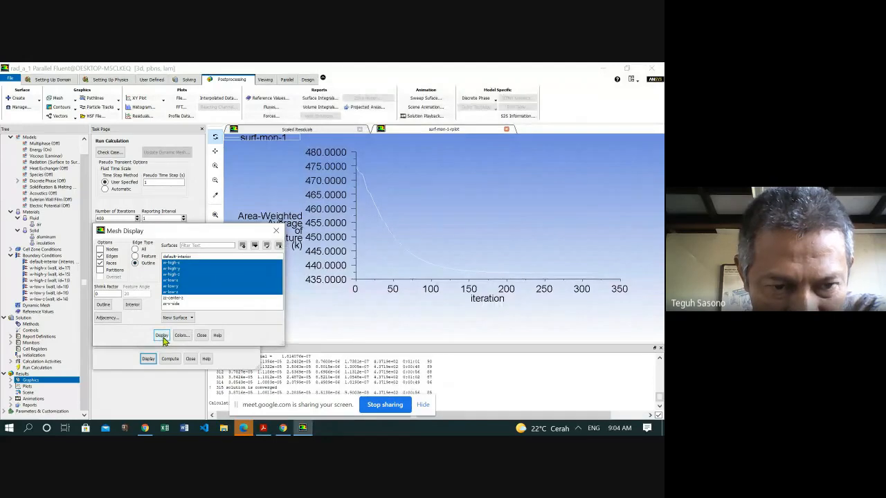
{"action": "left_click", "coordinate": [202, 335]}
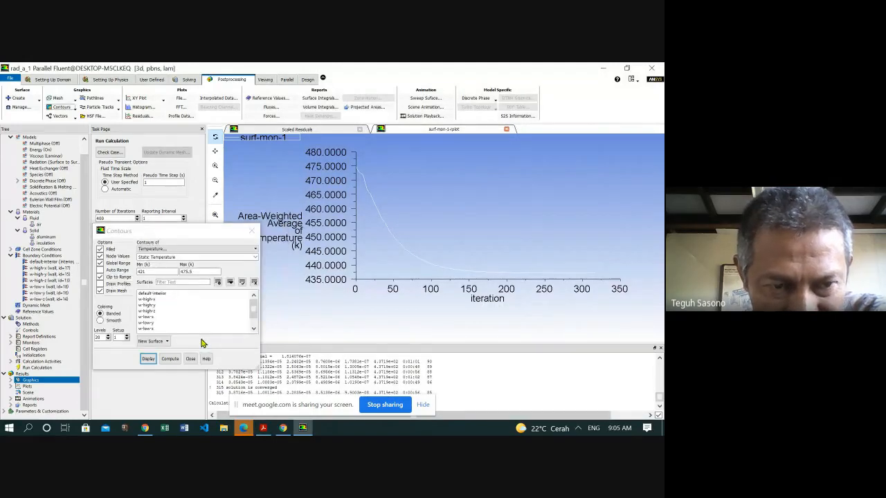
- Review the guide's display instruction and Figure 7.5, and try to display the contours without a selected surface
{"action": "left_click", "coordinate": [263, 429]}
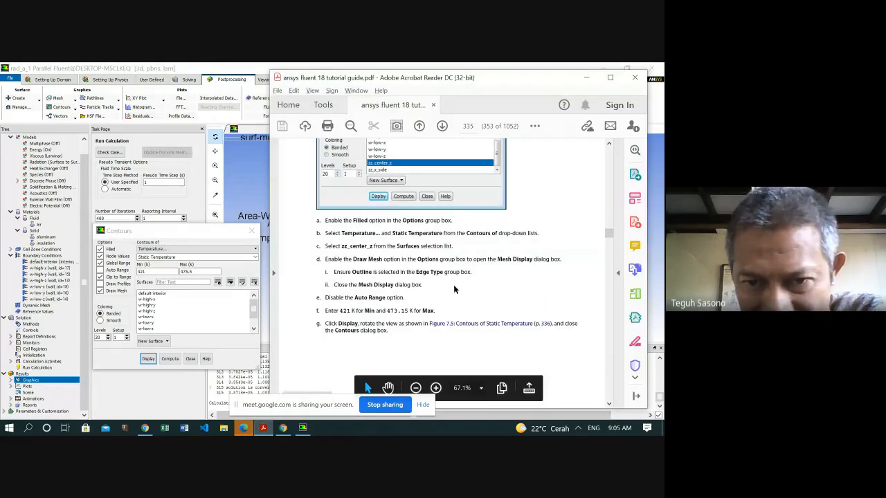
{"action": "scroll", "coordinate": [454, 287], "scroll_direction": "down", "scroll_amount": 1}
{"action": "scroll", "coordinate": [455, 293], "scroll_direction": "down", "scroll_amount": 5}
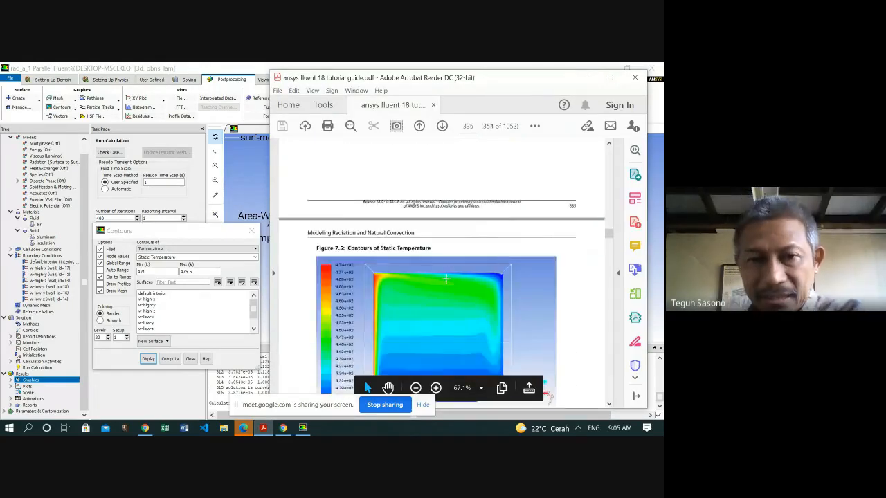
{"action": "scroll", "coordinate": [450, 273], "scroll_direction": "down", "scroll_amount": 2}
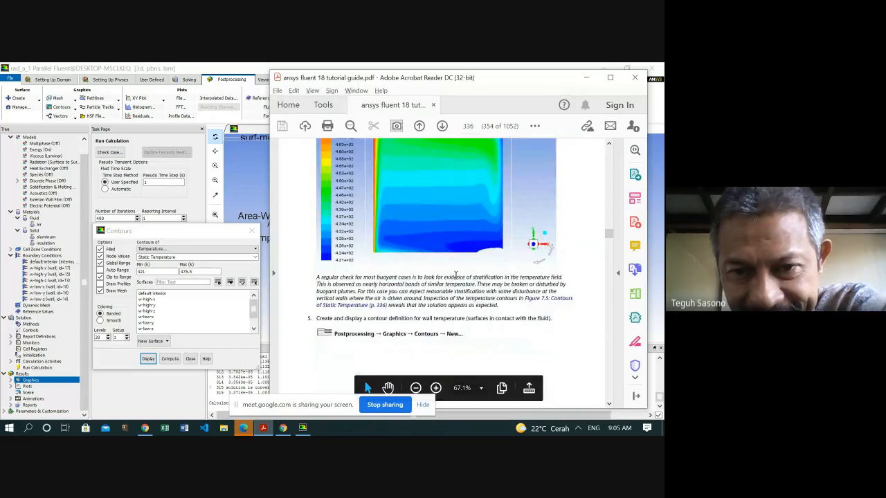
{"action": "scroll", "coordinate": [456, 275], "scroll_direction": "up", "scroll_amount": 6}
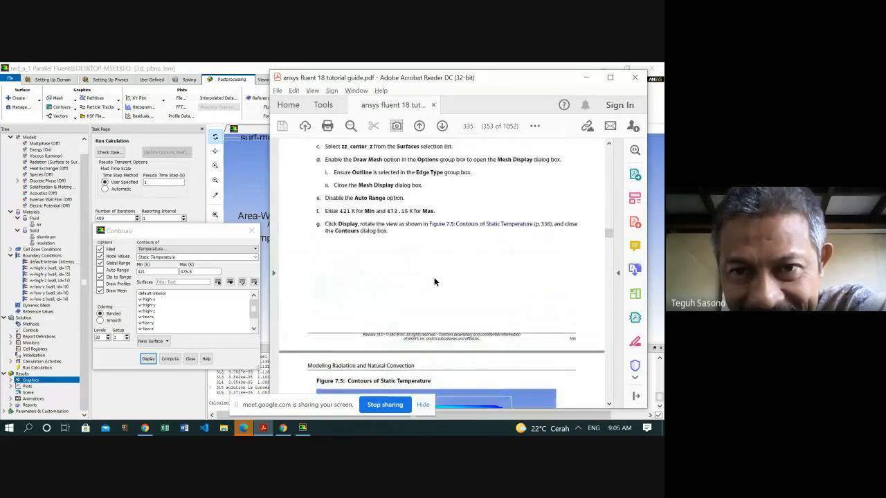
{"action": "left_click", "coordinate": [149, 358]}
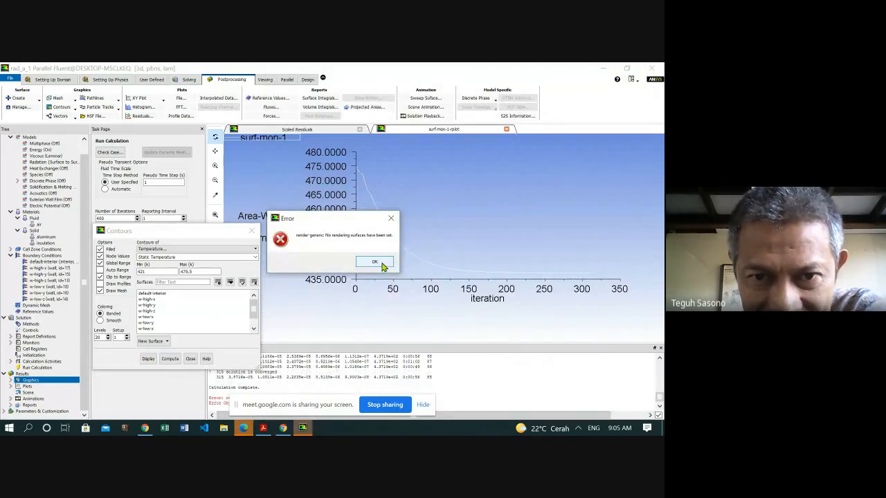
{"action": "left_click", "coordinate": [375, 262]}
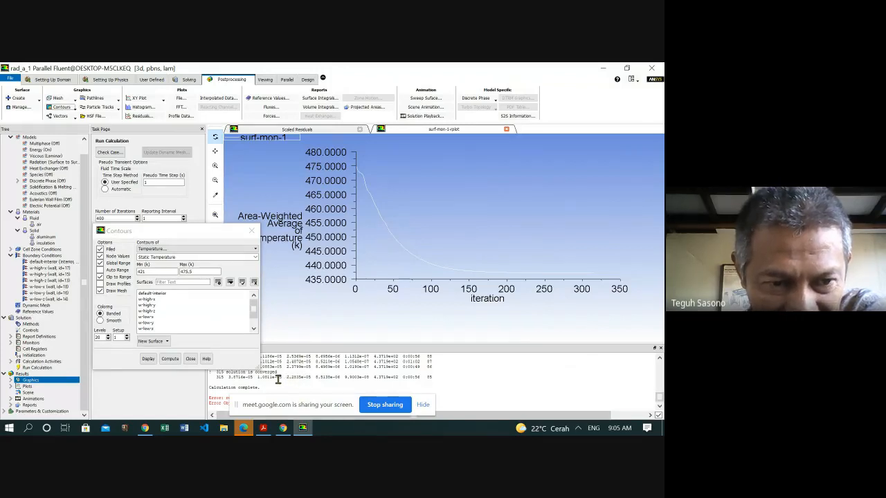
- Check which surface the guide uses, select zz-center-z for the contours, and display them
{"action": "left_click", "coordinate": [253, 329]}
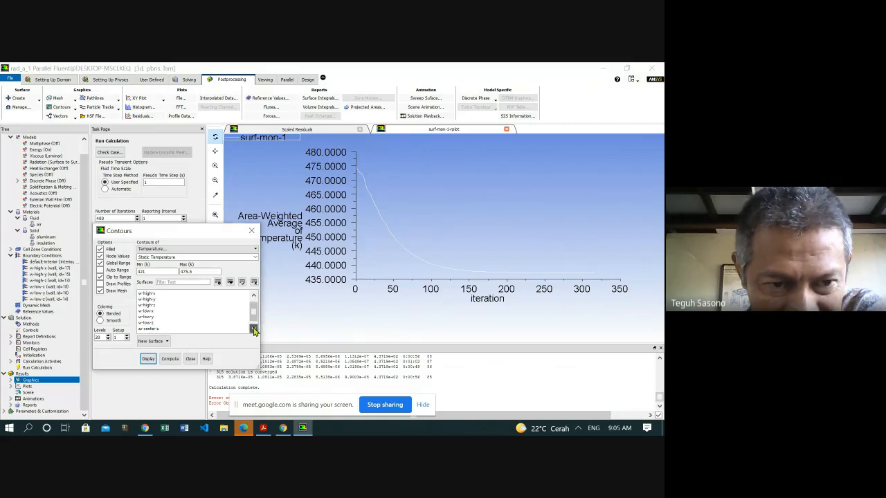
{"action": "left_click", "coordinate": [254, 330]}
{"action": "left_click", "coordinate": [253, 330]}
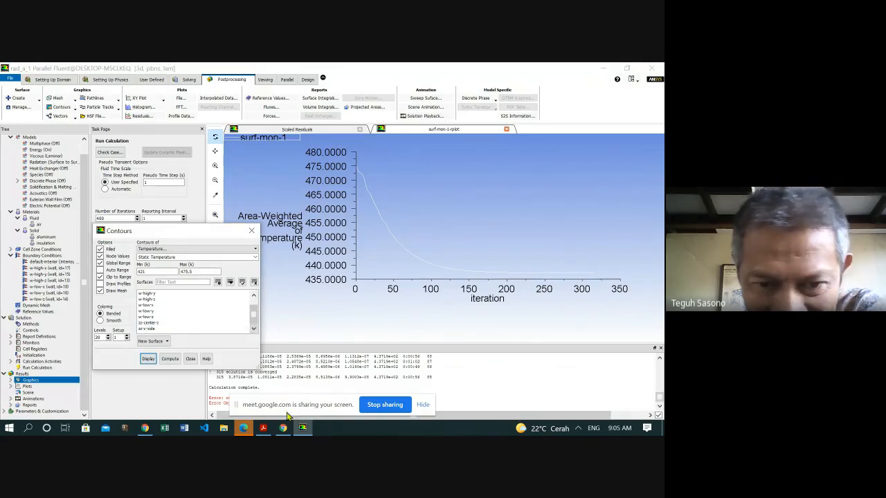
{"action": "mouse_move", "coordinate": [264, 430]}
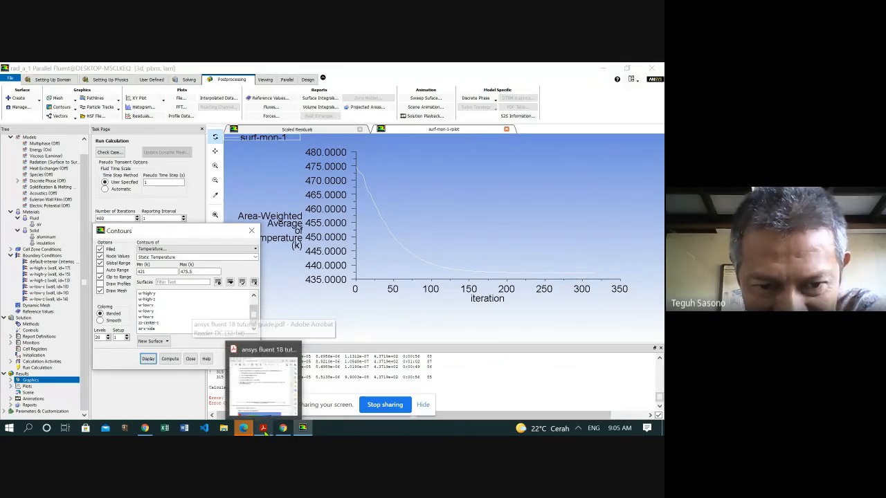
{"action": "left_click", "coordinate": [264, 429]}
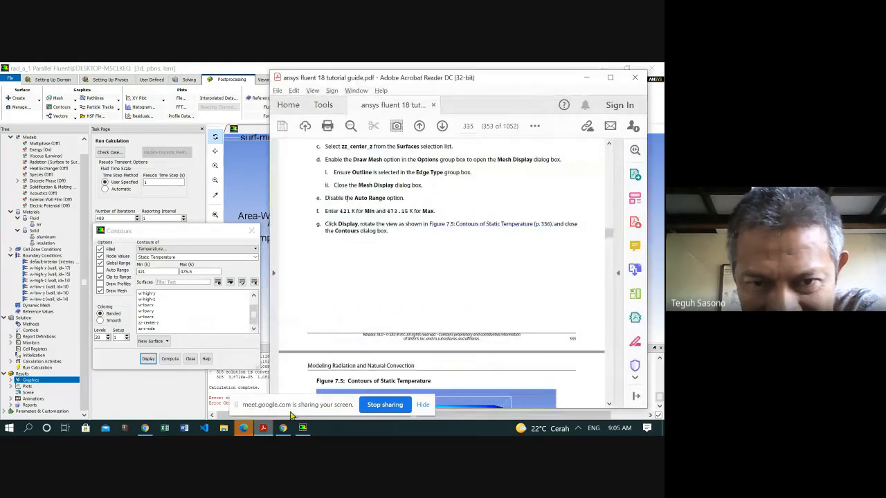
{"action": "scroll", "coordinate": [418, 285], "scroll_direction": "up", "scroll_amount": 1}
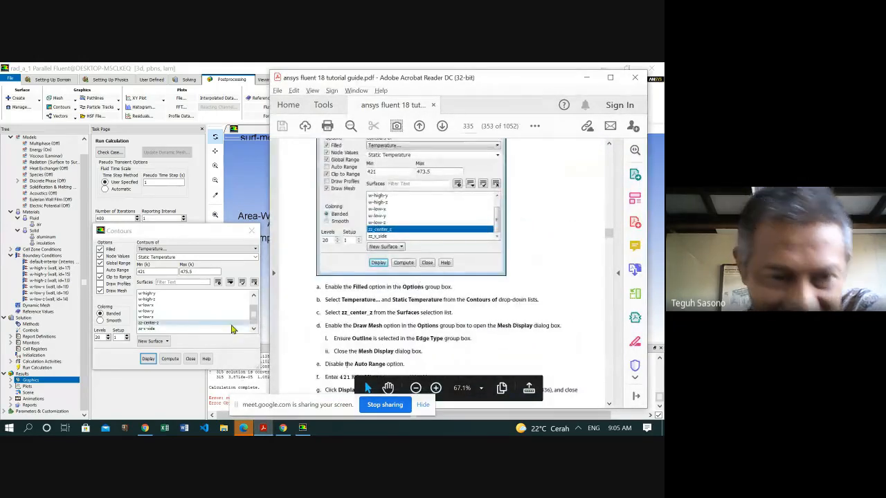
{"action": "left_click", "coordinate": [161, 324]}
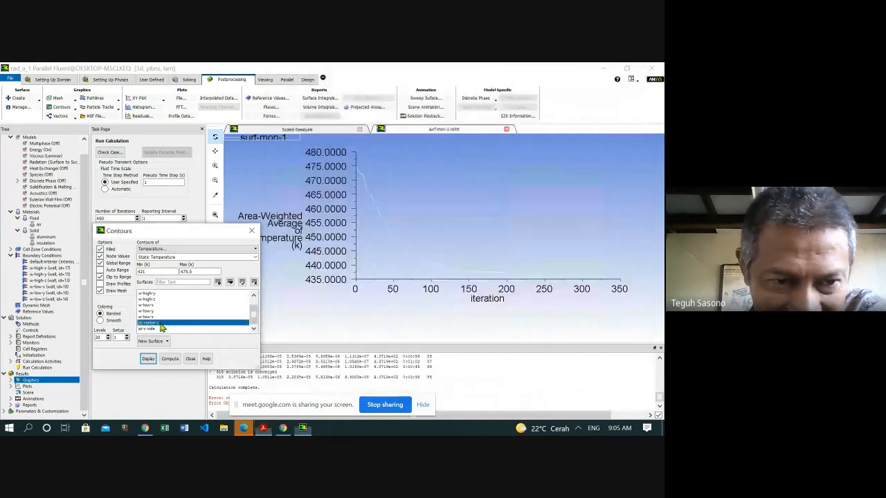
{"action": "left_click", "coordinate": [147, 359]}
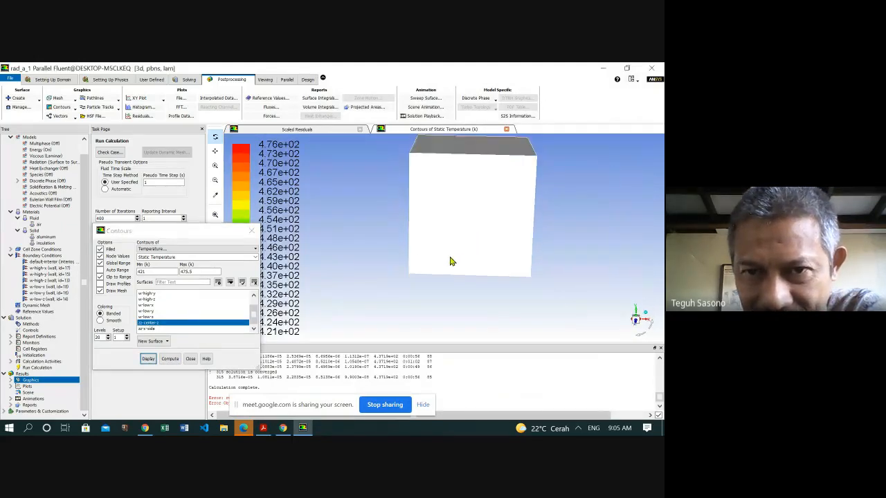
- Disable Draw Mesh and redisplay the static temperature contours on zz-center-z
{"action": "left_click_drag", "start_coordinate": [450, 262], "coordinate": [478, 221]}
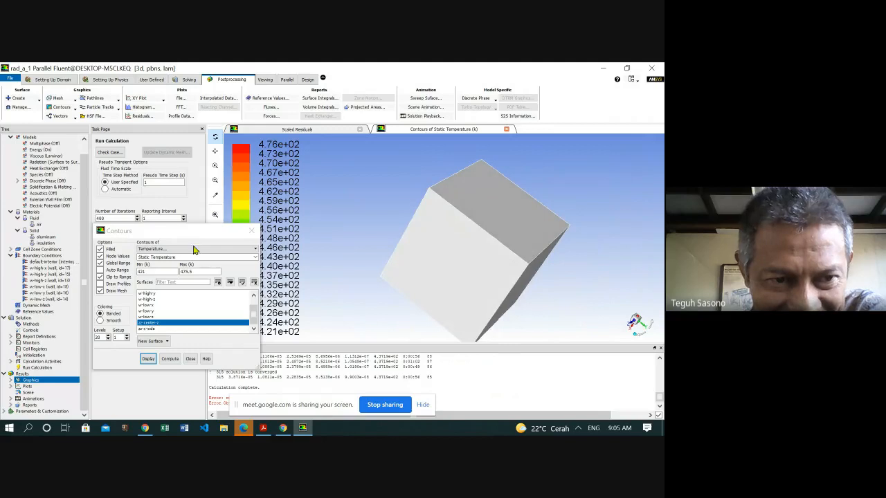
{"action": "left_click", "coordinate": [101, 291]}
{"action": "left_click", "coordinate": [149, 359]}
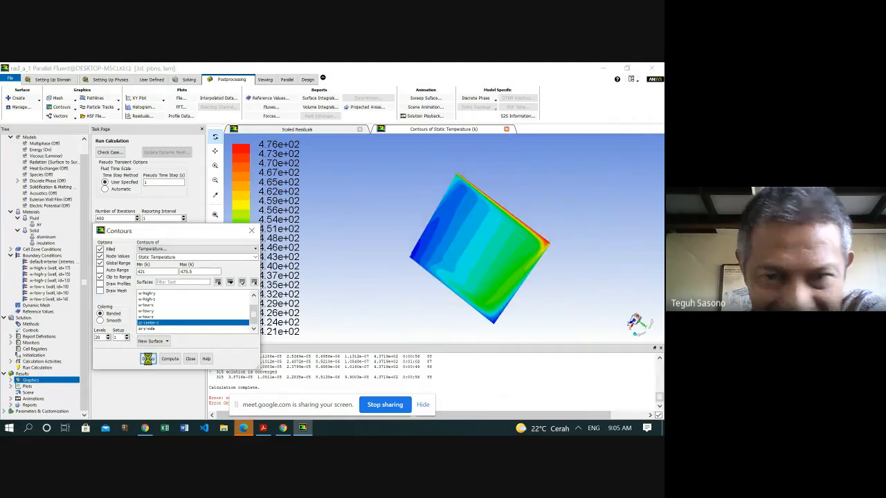
- Rotate the static temperature contour plot and compare its orientation and bands with Figure 7.5 in the guide
{"action": "left_click_drag", "start_coordinate": [514, 249], "coordinate": [538, 235]}
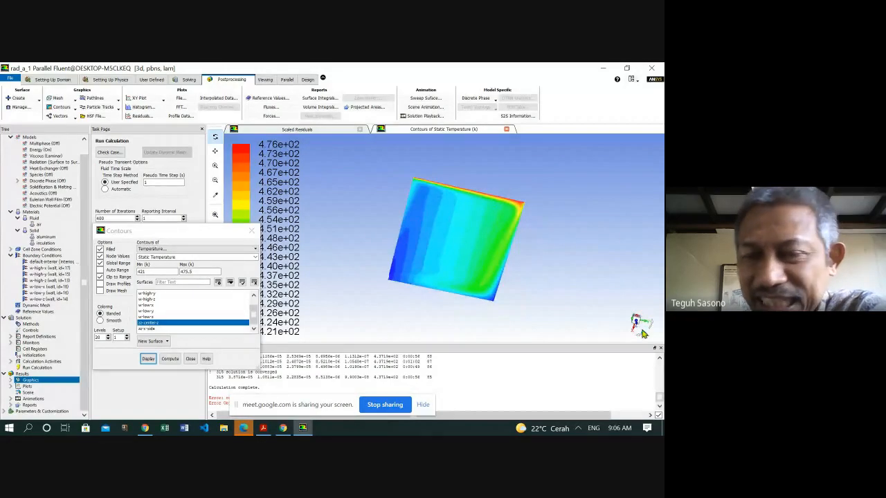
{"action": "left_click_drag", "start_coordinate": [646, 327], "coordinate": [385, 318]}
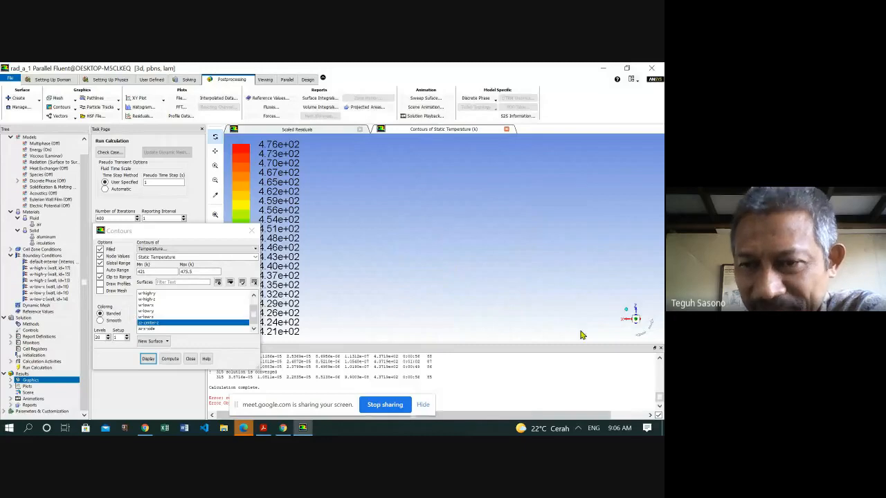
{"action": "left_click", "coordinate": [625, 315]}
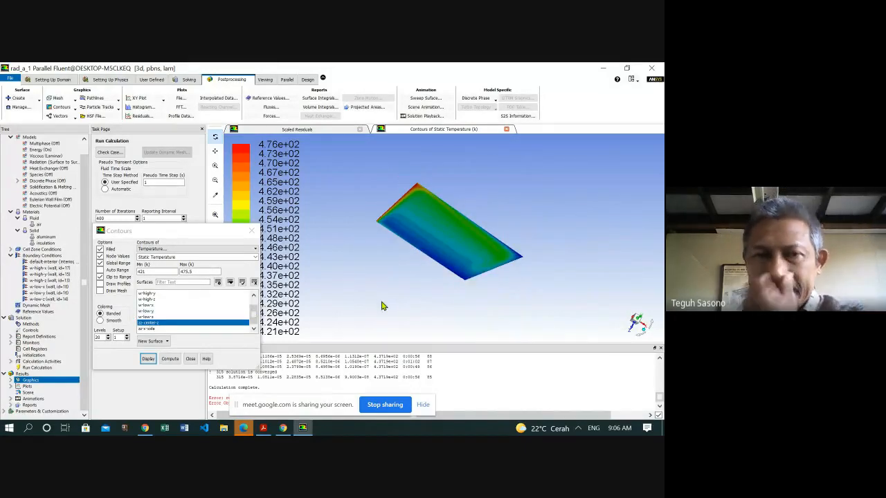
{"action": "left_click_drag", "start_coordinate": [440, 238], "coordinate": [392, 293]}
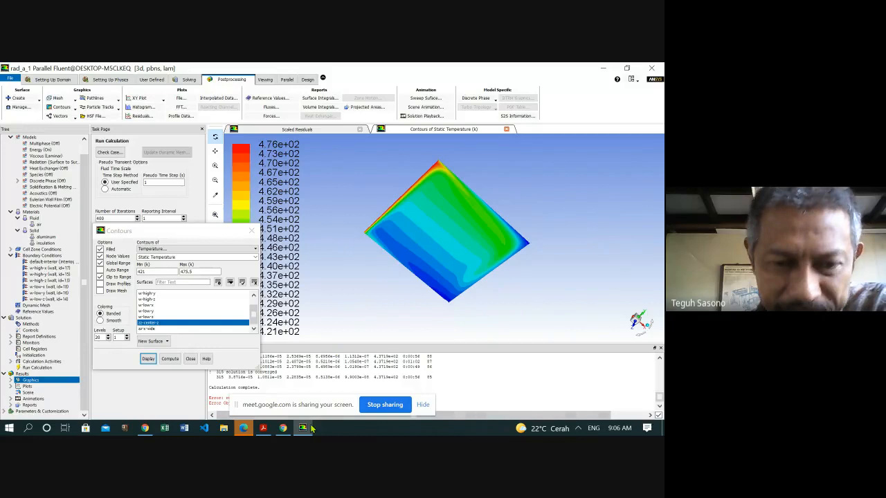
{"action": "left_click", "coordinate": [263, 427]}
{"action": "scroll", "coordinate": [466, 306], "scroll_direction": "down", "scroll_amount": 7}
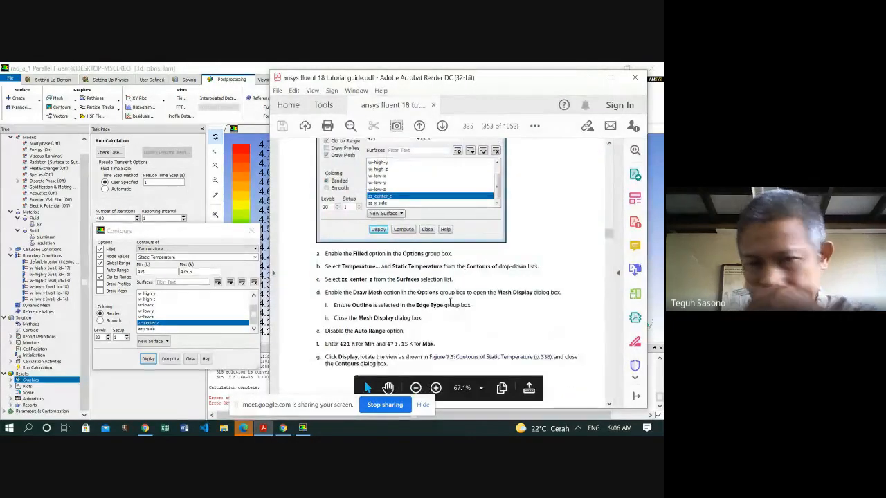
{"action": "scroll", "coordinate": [443, 305], "scroll_direction": "down", "scroll_amount": 5}
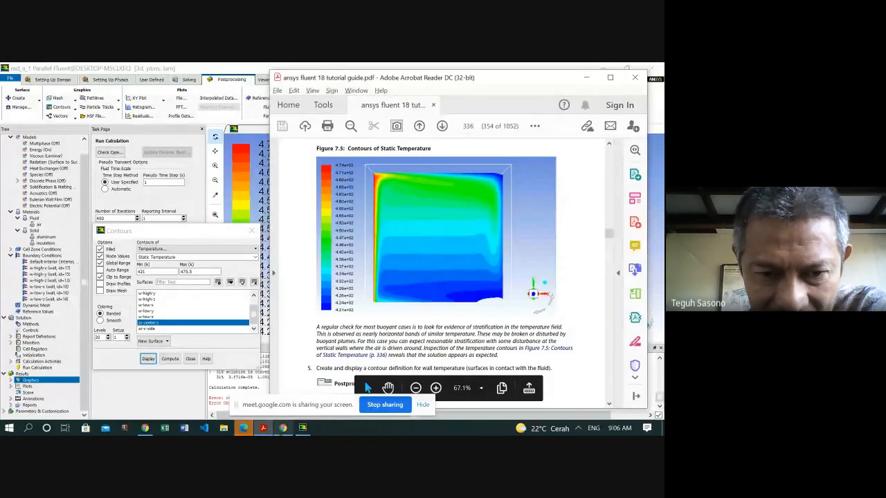
{"action": "left_click", "coordinate": [263, 429]}
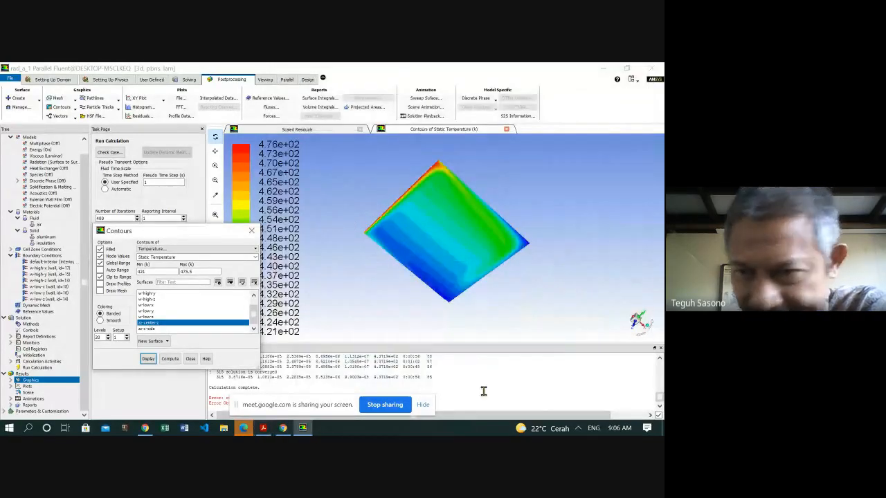
- Orient the temperature contour plot to face the z plane, compare it with Figure 7.5 in the guide PDF, and read the following instruction
{"action": "left_click", "coordinate": [635, 329]}
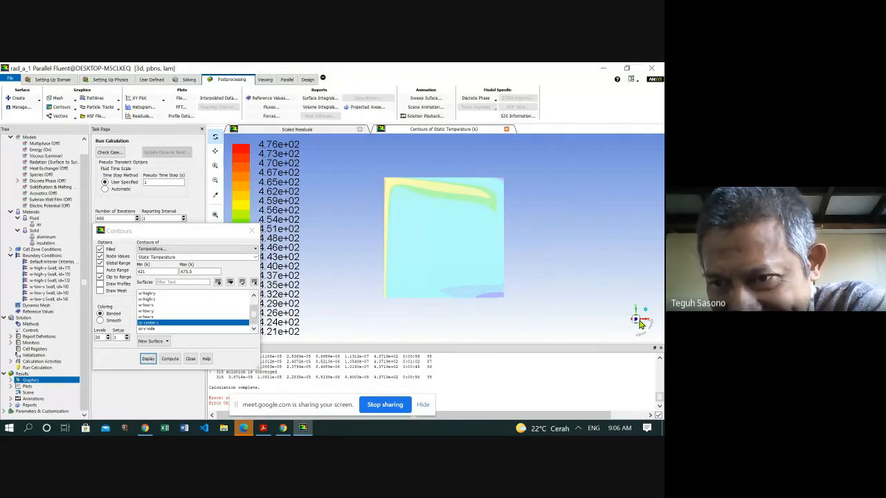
{"action": "mouse_move", "coordinate": [648, 321]}
{"action": "left_mouse_down"}
{"action": "mouse_move", "coordinate": [629, 317]}
{"action": "mouse_move", "coordinate": [641, 319]}
{"action": "left_mouse_up"}
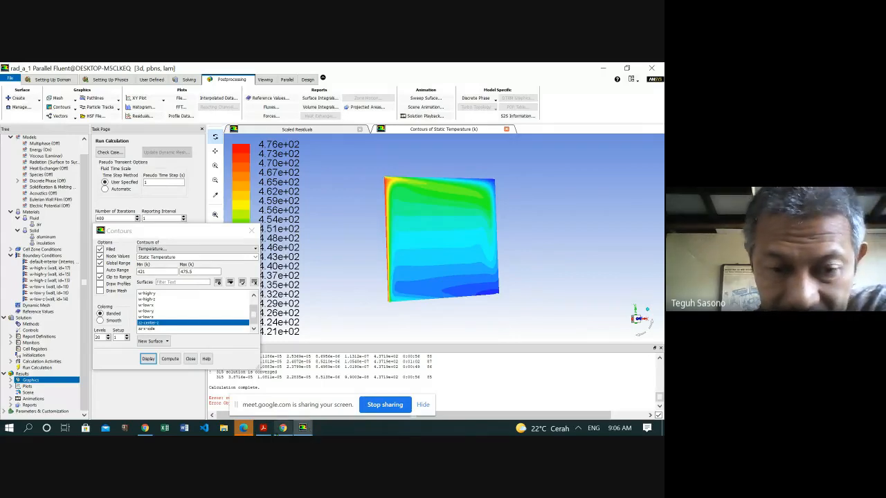
{"action": "left_click", "coordinate": [263, 428]}
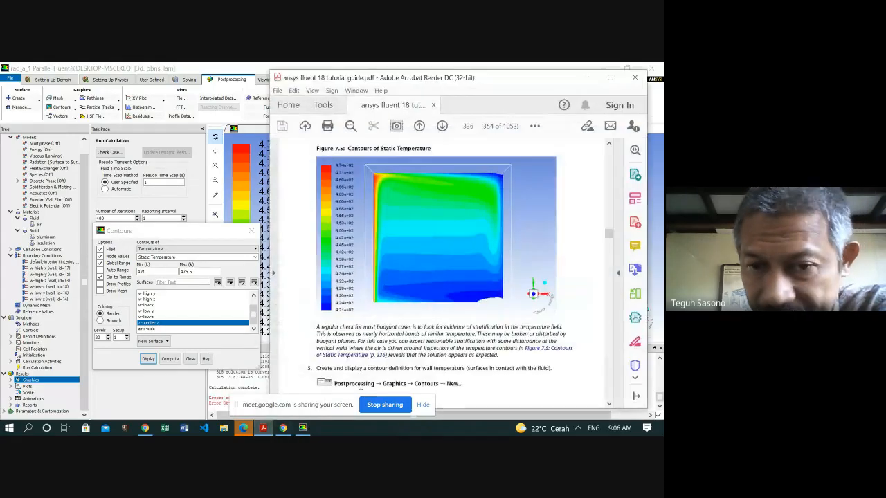
{"action": "scroll", "coordinate": [361, 388], "scroll_direction": "down", "scroll_amount": 3}
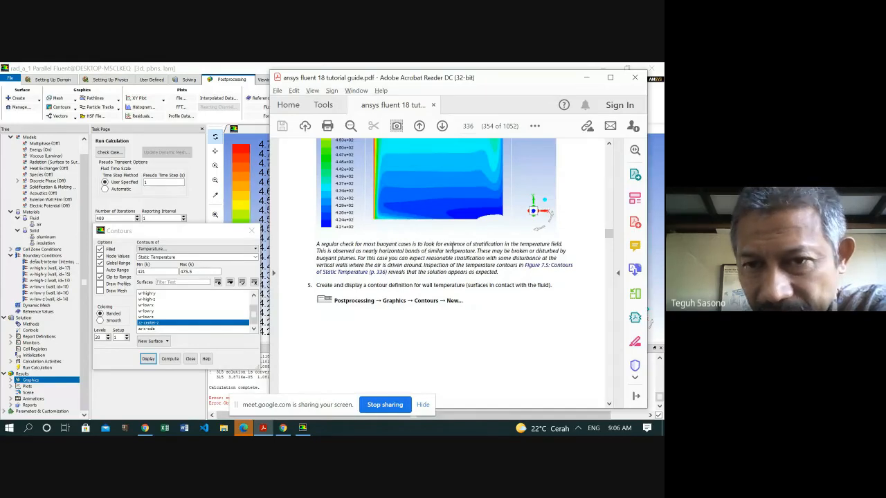
{"action": "scroll", "coordinate": [521, 249], "scroll_direction": "up", "scroll_amount": 2}
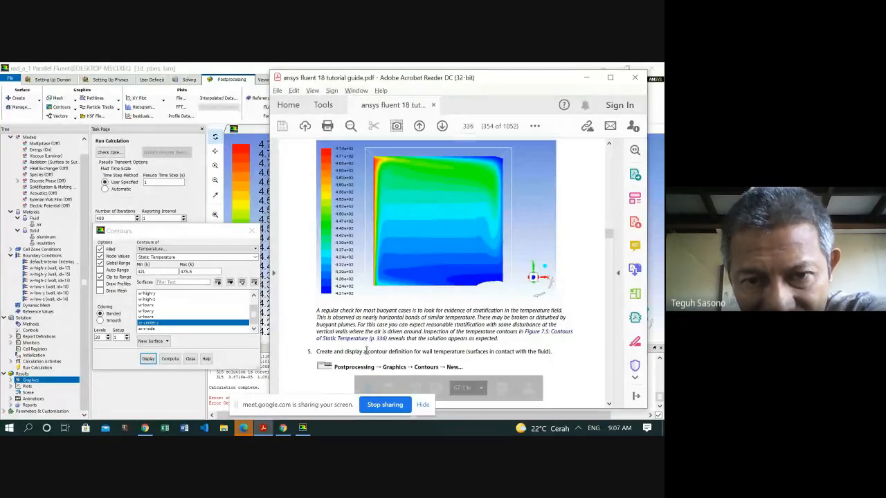
{"action": "scroll", "coordinate": [401, 321], "scroll_direction": "down", "scroll_amount": 2}
{"action": "scroll", "coordinate": [401, 319], "scroll_direction": "down", "scroll_amount": 3}
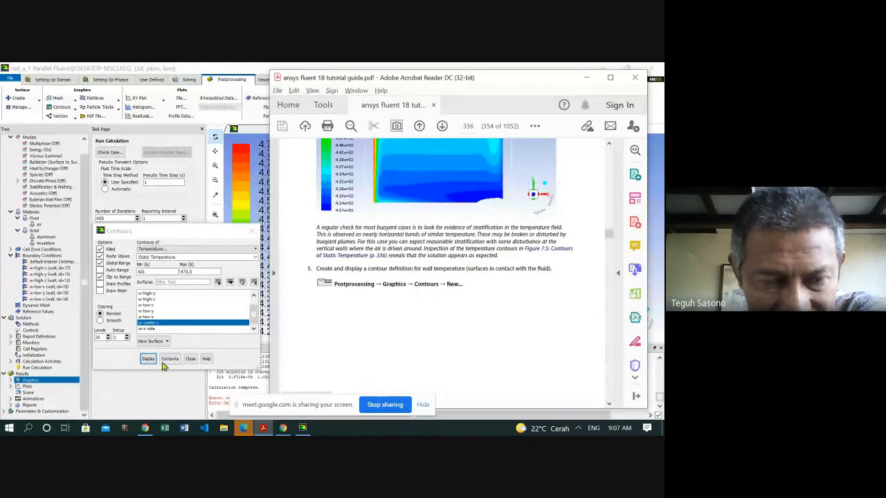
- Close the current contour settings and start a new contour definition
{"action": "left_click", "coordinate": [190, 359]}
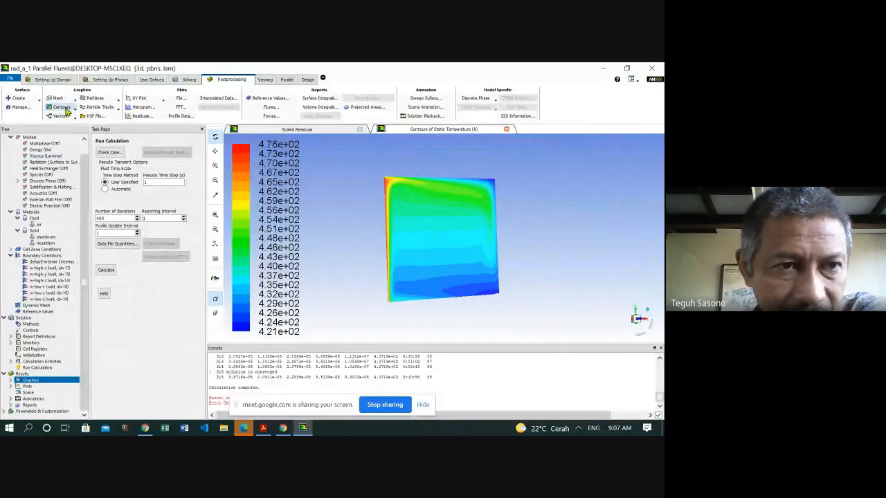
{"action": "left_click", "coordinate": [67, 110]}
{"action": "left_click", "coordinate": [68, 129]}
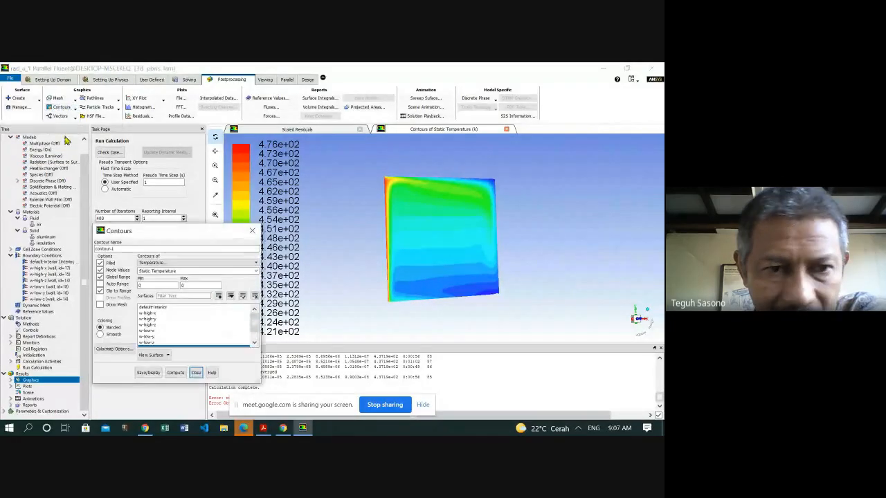
- Review the guide's wall temperature contour instruction and examine its example contour settings on page 337
{"action": "left_click", "coordinate": [263, 429]}
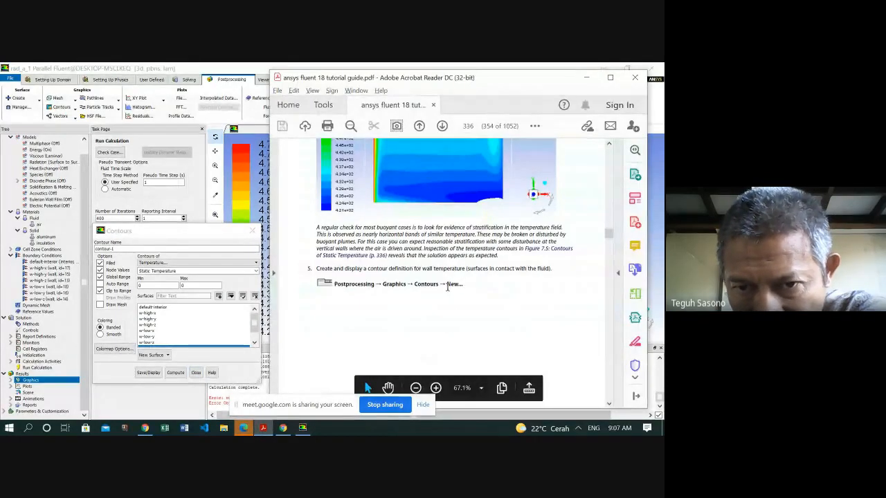
{"action": "scroll", "coordinate": [448, 288], "scroll_direction": "up", "scroll_amount": 5}
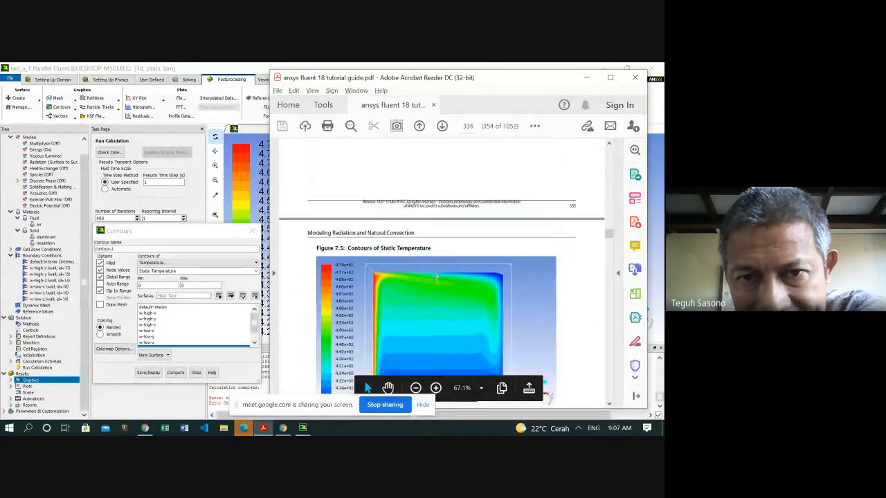
{"action": "scroll", "coordinate": [436, 278], "scroll_direction": "up", "scroll_amount": 2}
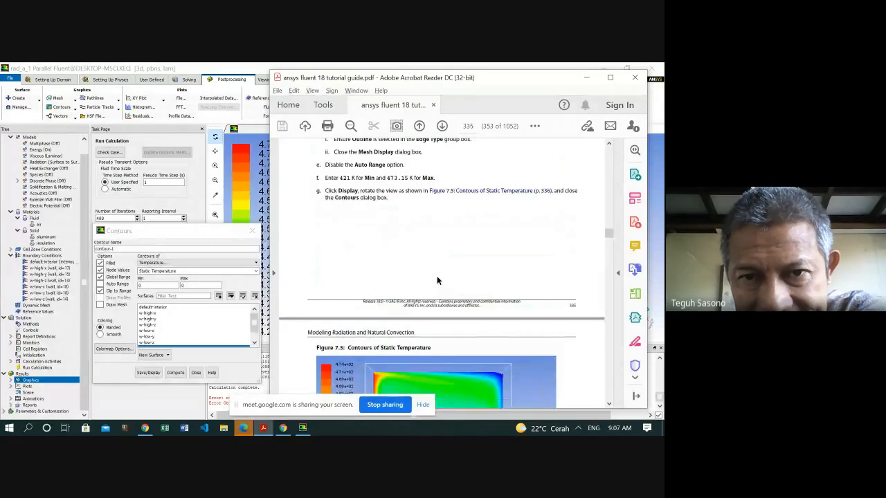
{"action": "scroll", "coordinate": [437, 280], "scroll_direction": "down", "scroll_amount": 4}
{"action": "scroll", "coordinate": [442, 287], "scroll_direction": "down", "scroll_amount": 5}
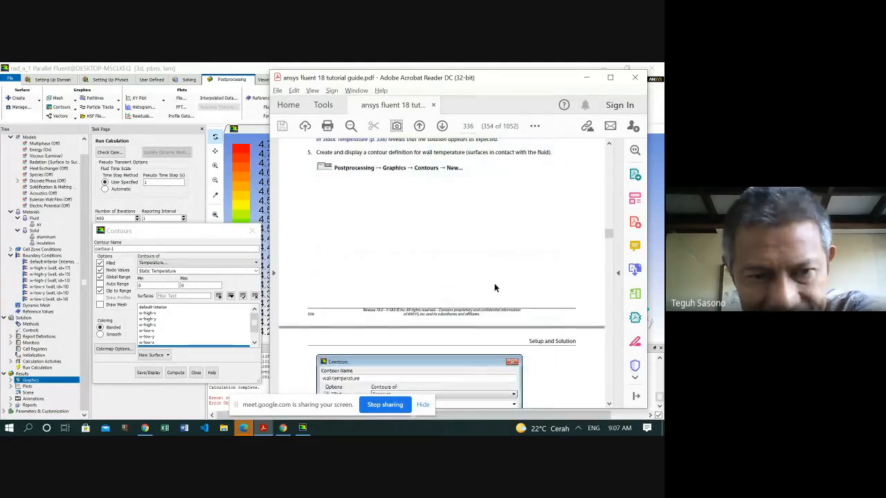
{"action": "scroll", "coordinate": [494, 283], "scroll_direction": "down", "scroll_amount": 3}
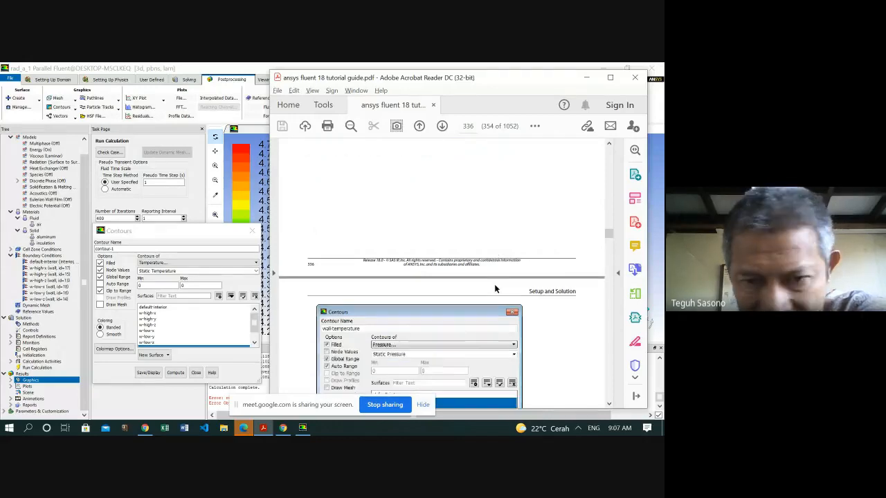
{"action": "scroll", "coordinate": [495, 284], "scroll_direction": "down", "scroll_amount": 1}
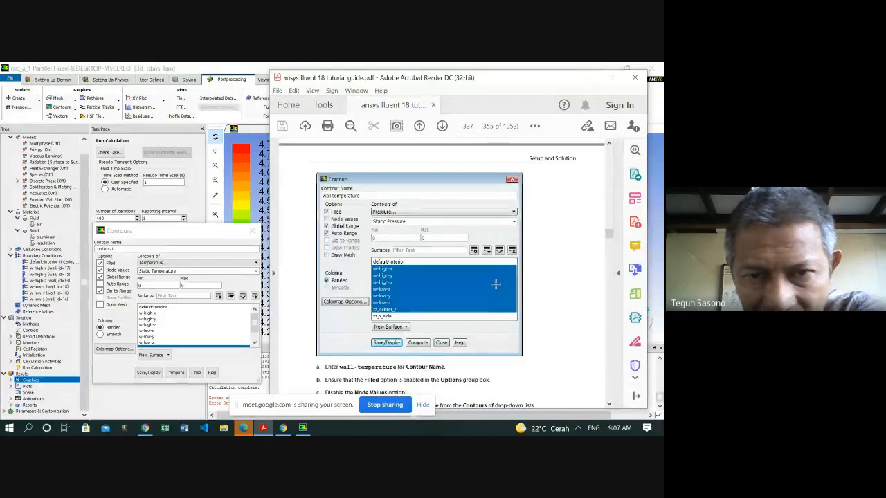
- Set the new contour to Pressure with Static Pressure and enable Auto Range, following the guide's example settings
{"action": "left_click_drag", "start_coordinate": [169, 236], "coordinate": [138, 201]}
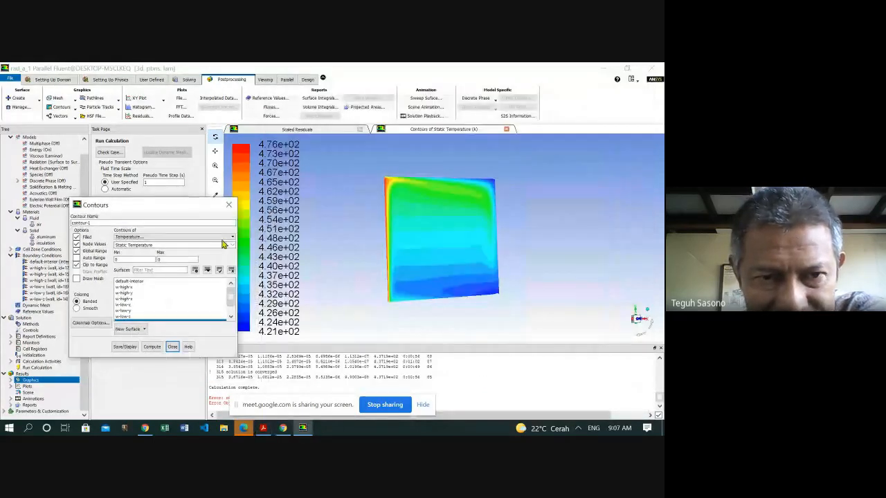
{"action": "left_click", "coordinate": [232, 240]}
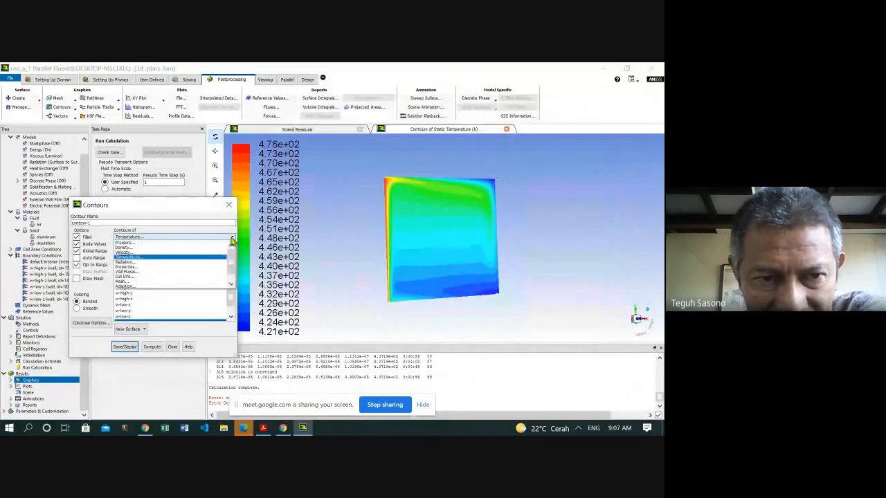
{"action": "left_click", "coordinate": [173, 243]}
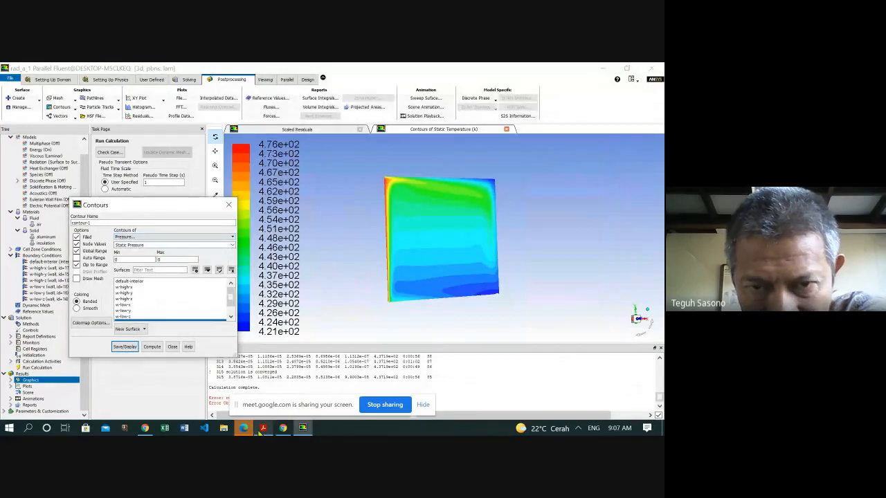
{"action": "left_click", "coordinate": [263, 428]}
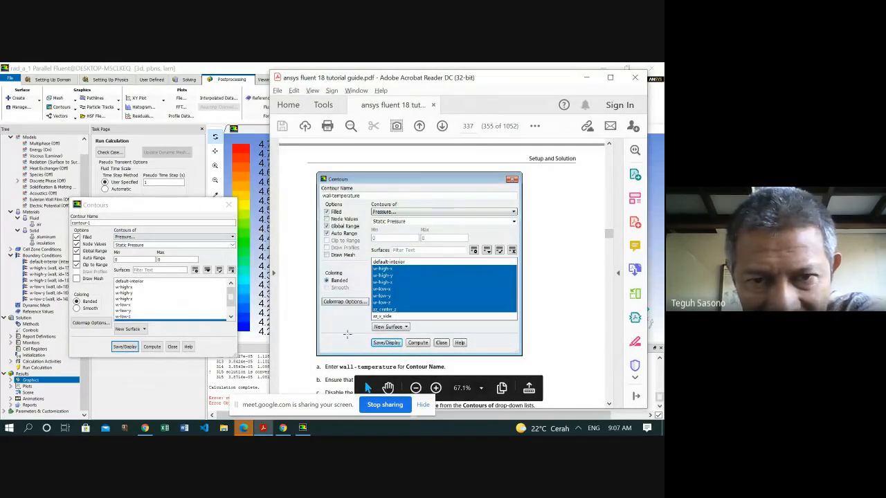
{"action": "left_click", "coordinate": [78, 259]}
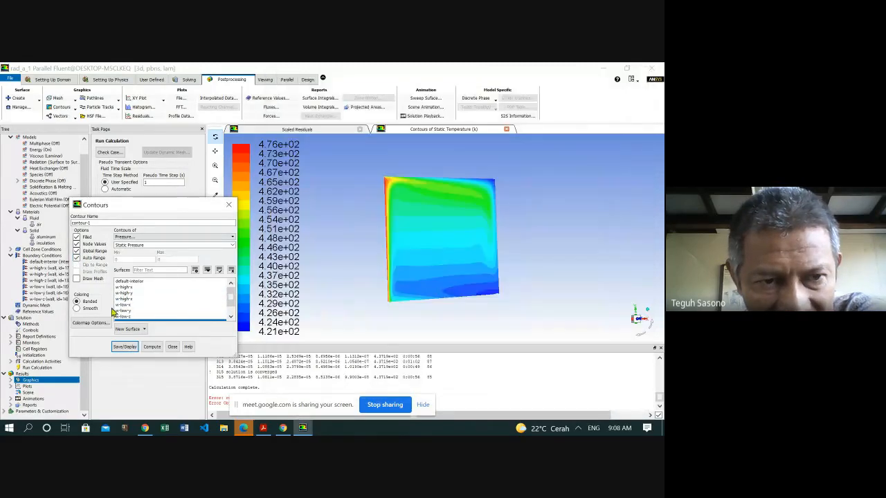
- Select the six wall surfaces w-high-x, w-high-y, w-high-z, w-low-x, w-low-y and w-low-z plus zz-center-z, as in the guide's example
{"action": "left_click", "coordinate": [263, 429]}
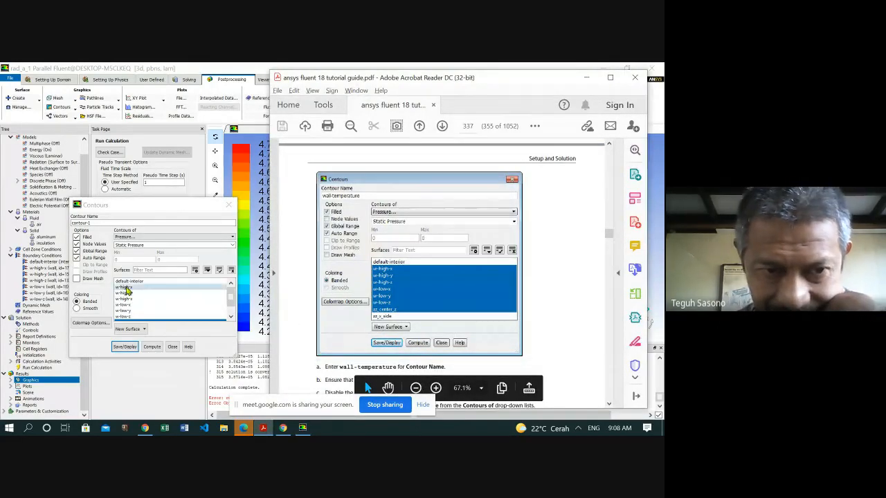
{"action": "left_click", "coordinate": [126, 287]}
{"action": "left_click", "coordinate": [127, 293]}
{"action": "left_click", "coordinate": [126, 299]}
{"action": "left_click", "coordinate": [126, 305]}
{"action": "left_click", "coordinate": [126, 311]}
{"action": "left_click", "coordinate": [126, 316]}
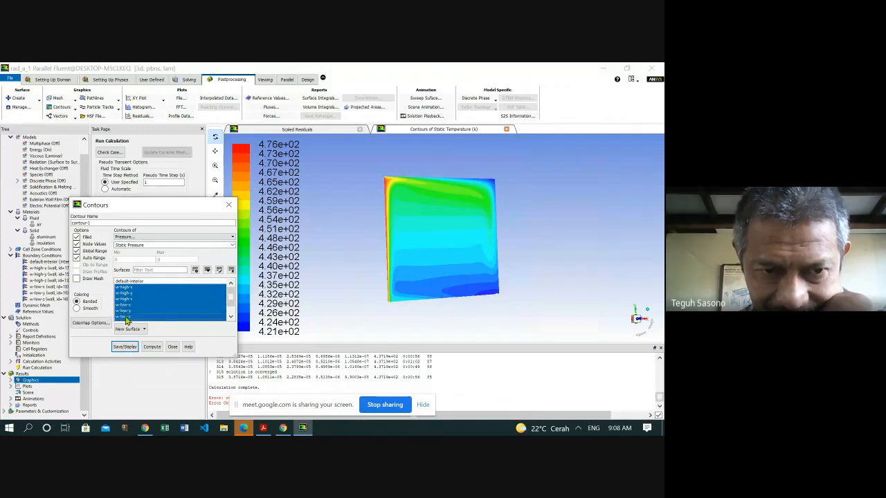
{"action": "left_click", "coordinate": [231, 317]}
{"action": "left_click", "coordinate": [231, 317]}
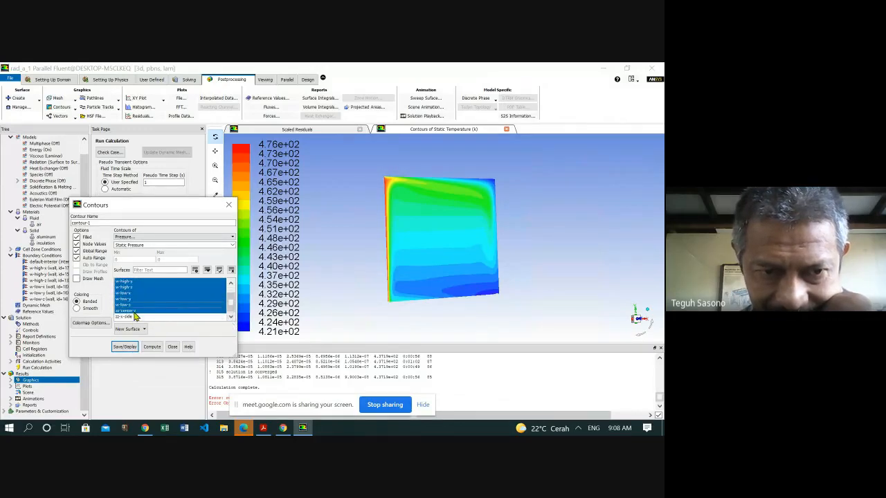
{"action": "left_click", "coordinate": [264, 429]}
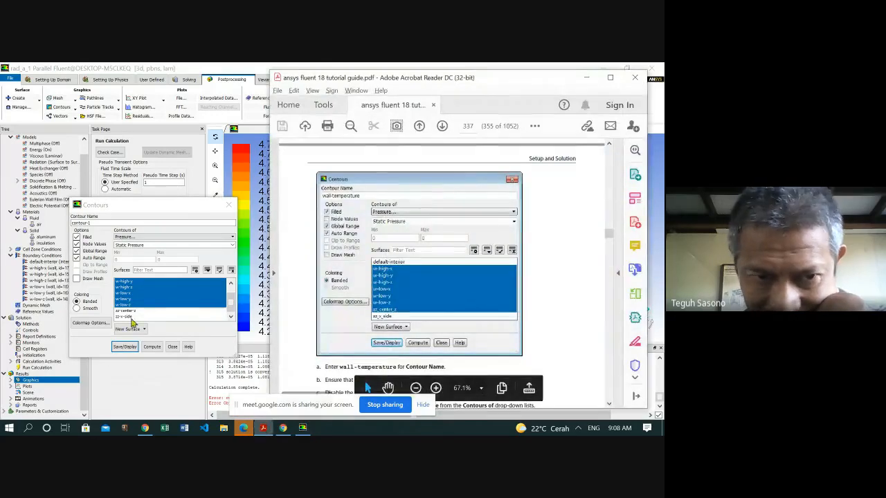
{"action": "left_click", "coordinate": [126, 312]}
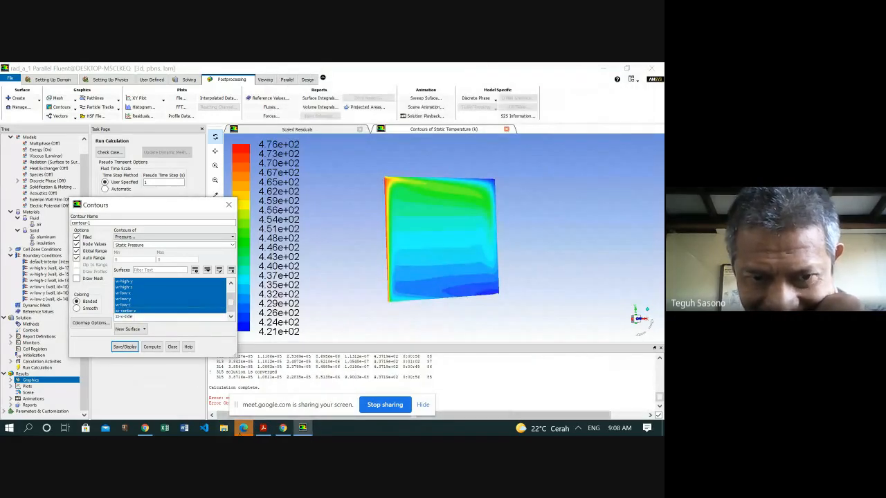
- Read the guide's written contour instructions and compute the static pressure range for the selected surfaces
{"action": "left_click", "coordinate": [263, 429]}
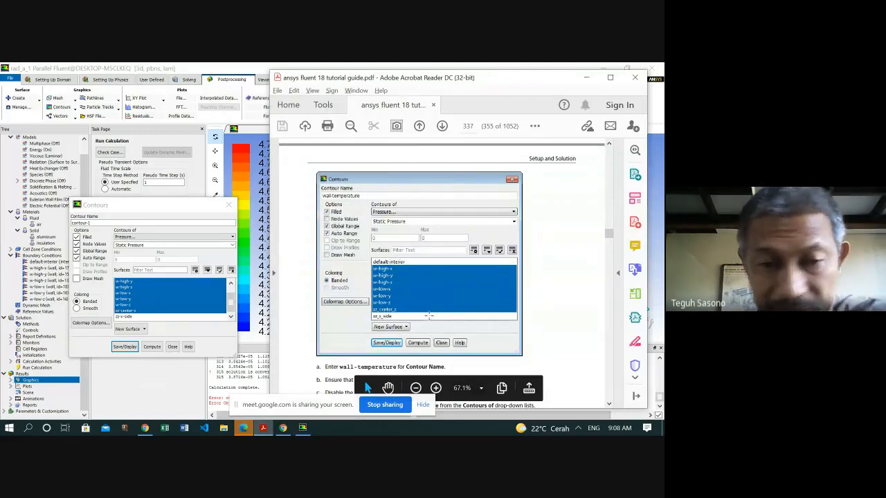
{"action": "scroll", "coordinate": [424, 311], "scroll_direction": "down", "scroll_amount": 4}
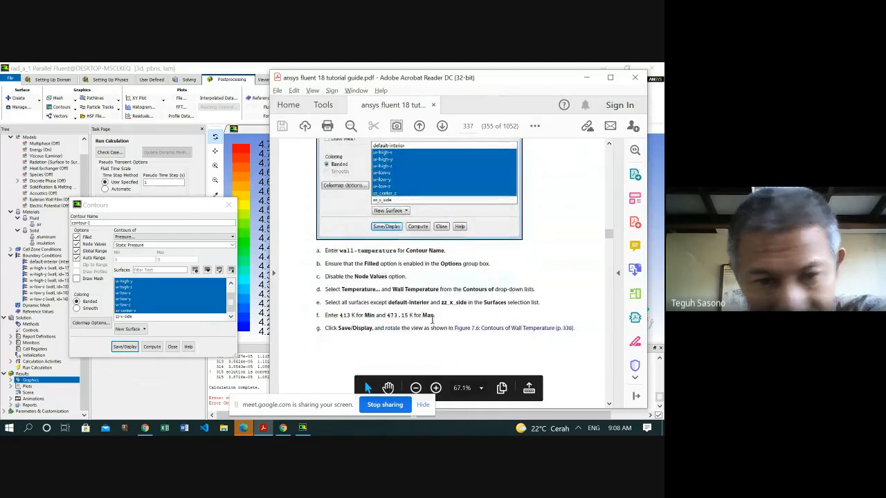
{"action": "left_click", "coordinate": [152, 346]}
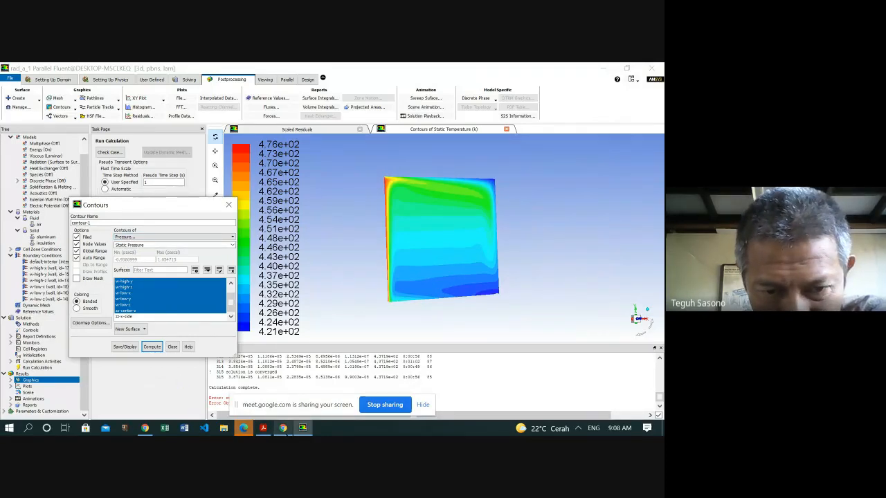
- Recheck the guide's instructions and name the contour definition wall-temperature
{"action": "left_click", "coordinate": [263, 428]}
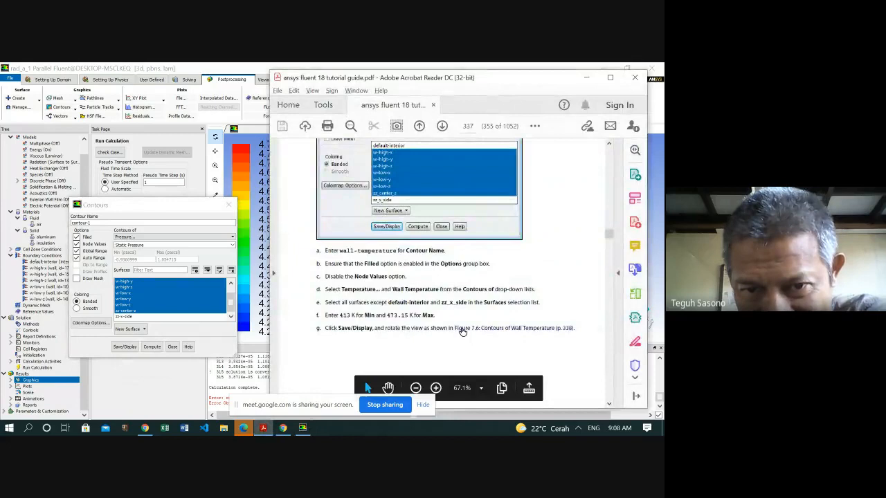
{"action": "scroll", "coordinate": [463, 330], "scroll_direction": "up", "scroll_amount": 2}
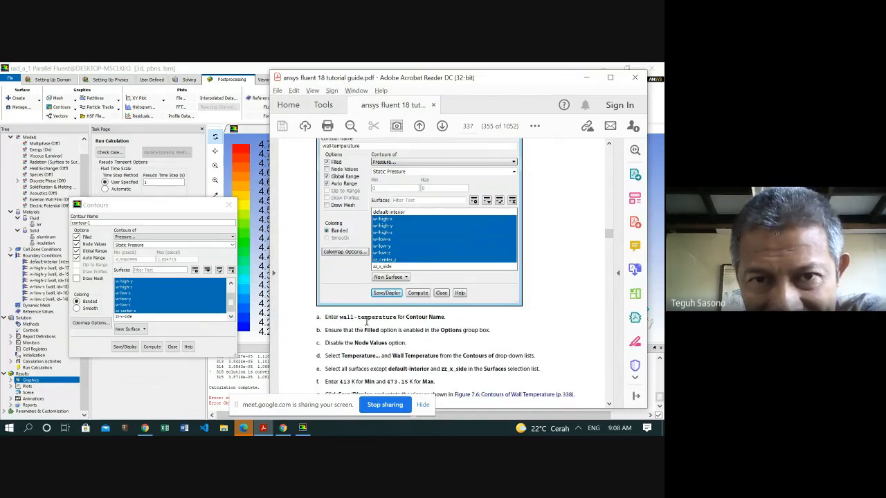
{"action": "scroll", "coordinate": [367, 320], "scroll_direction": "up", "scroll_amount": 1}
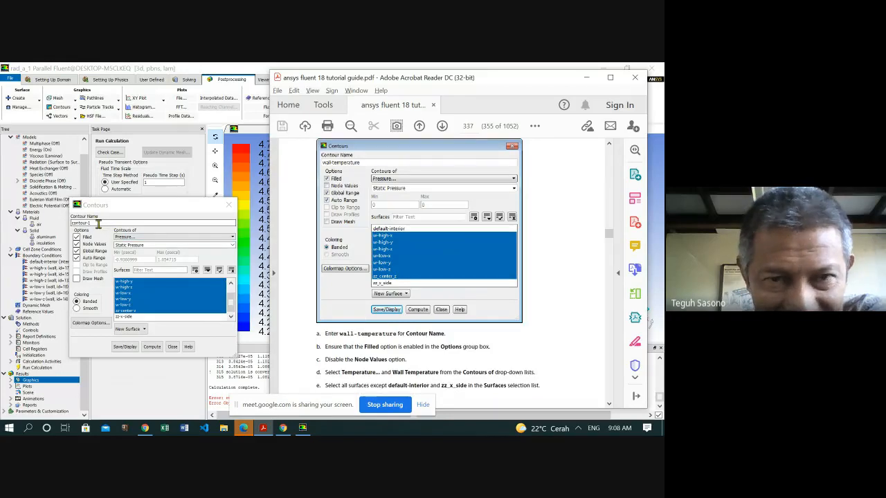
{"action": "left_click_drag", "start_coordinate": [99, 224], "coordinate": [66, 227]}
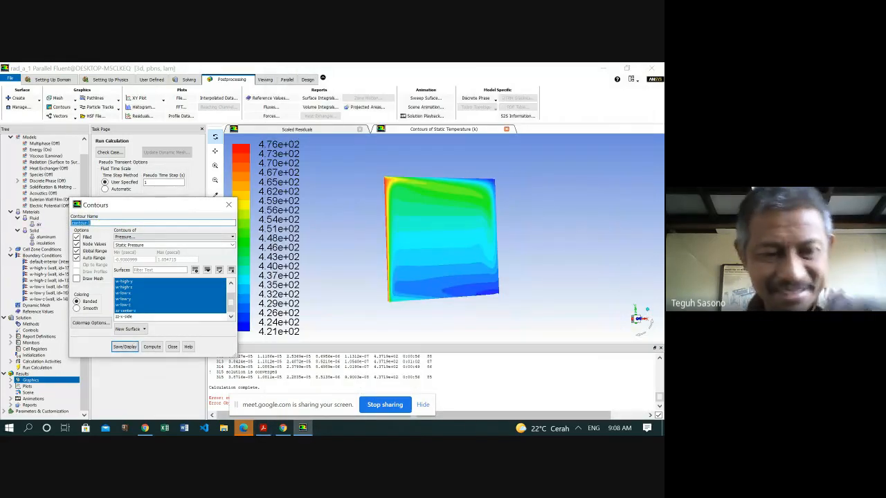
{"action": "type", "text": "wall-temperature"}
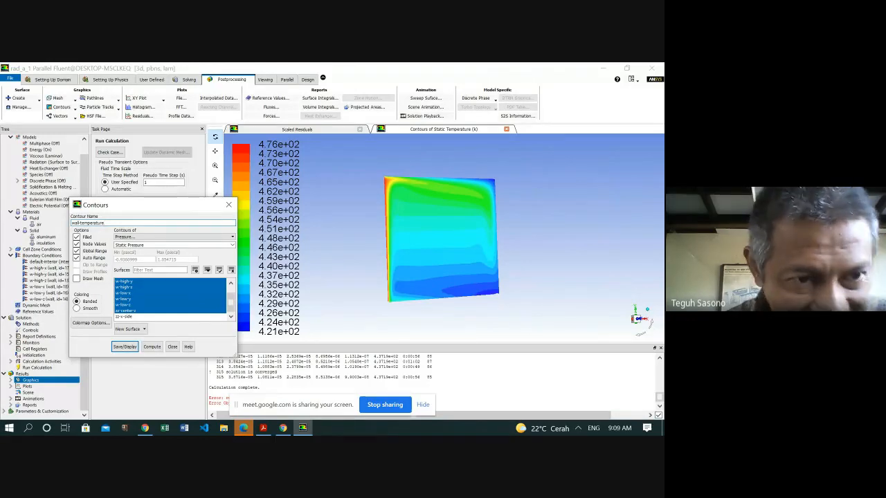
- Check the guide's example dialog and set the wall-temperature contour to Temperature with Static Temperature
{"action": "key", "text": "alt+Tab"}
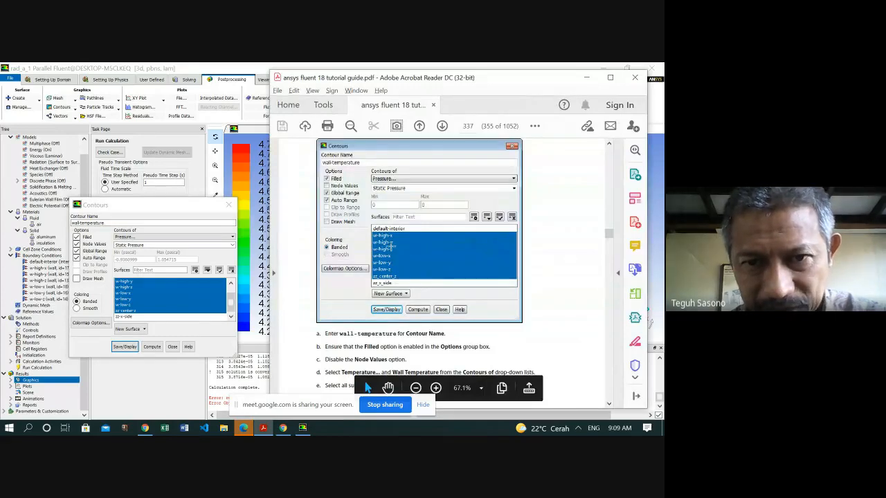
{"action": "left_click", "coordinate": [231, 237]}
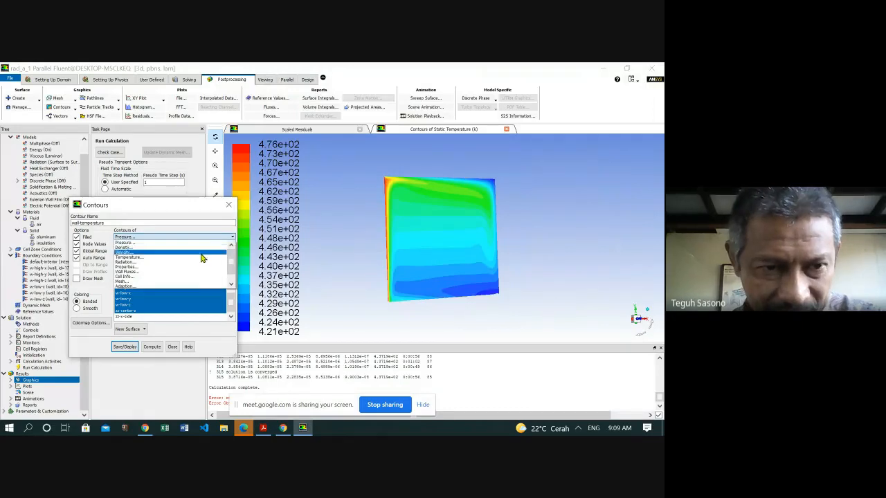
{"action": "left_click", "coordinate": [200, 257]}
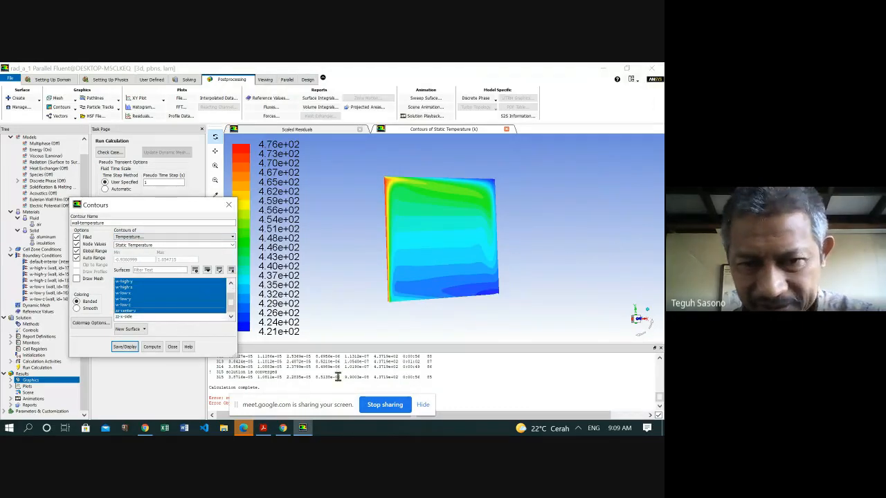
- Read the guide's remaining wall-temperature instructions and example figure, and compute the static temperature range for the selected surfaces
{"action": "left_click", "coordinate": [263, 428]}
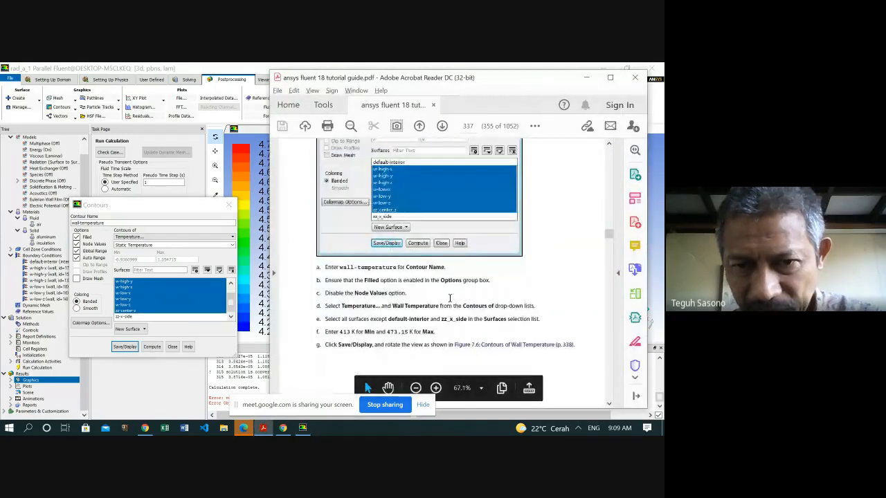
{"action": "scroll", "coordinate": [444, 299], "scroll_direction": "down", "scroll_amount": 1}
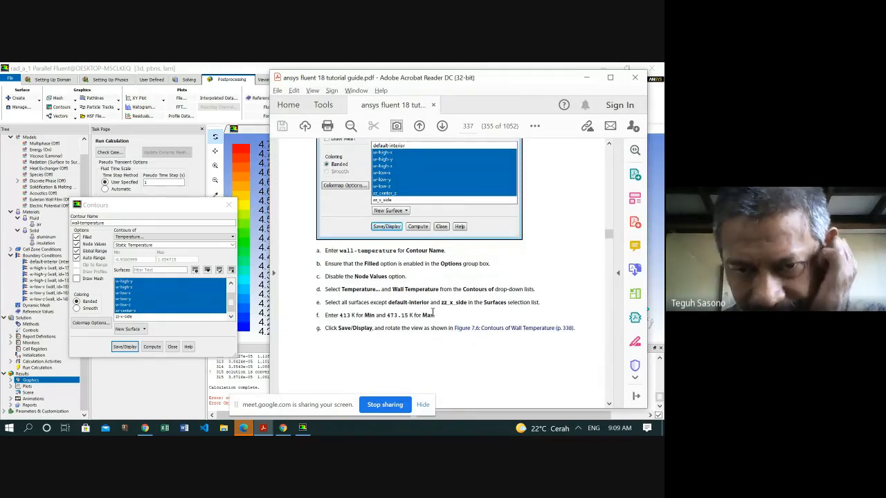
{"action": "scroll", "coordinate": [395, 315], "scroll_direction": "down", "scroll_amount": 7}
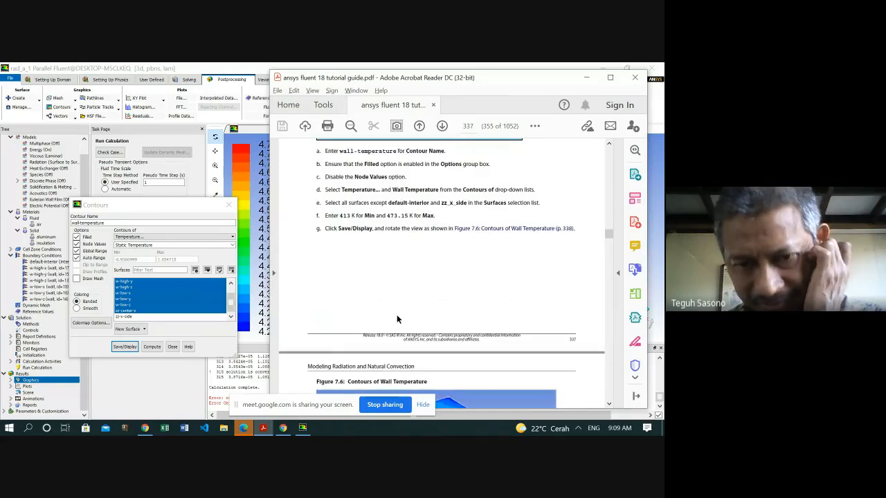
{"action": "scroll", "coordinate": [395, 315], "scroll_direction": "down", "scroll_amount": 3}
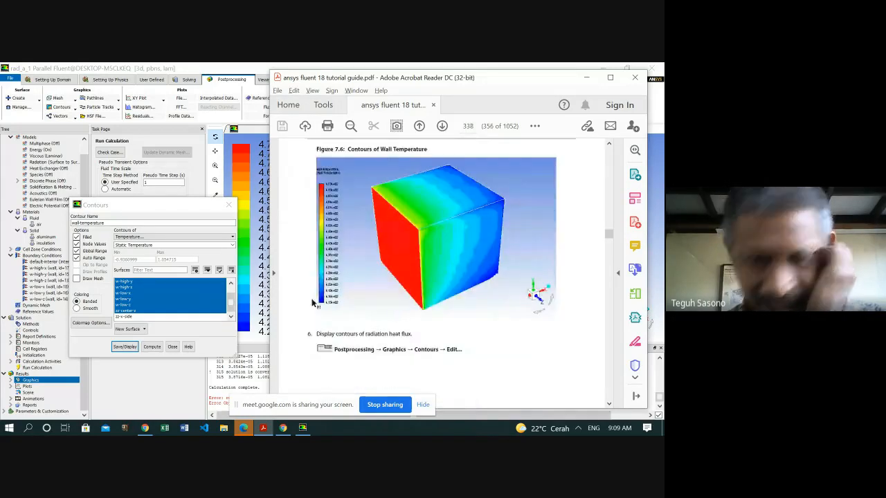
{"action": "left_click", "coordinate": [144, 348]}
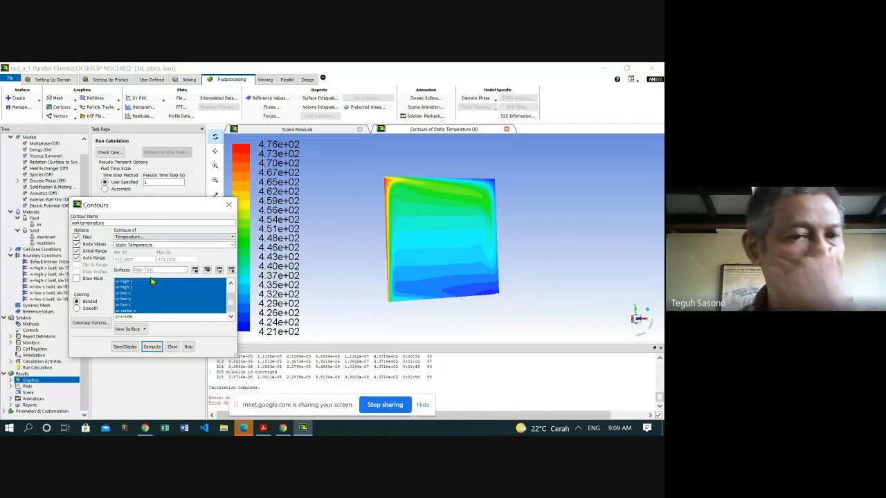
- Save and display the wall-temperature contours, and rotate the cube to compare it with the guide's Figure 7.6
{"action": "left_click", "coordinate": [126, 349]}
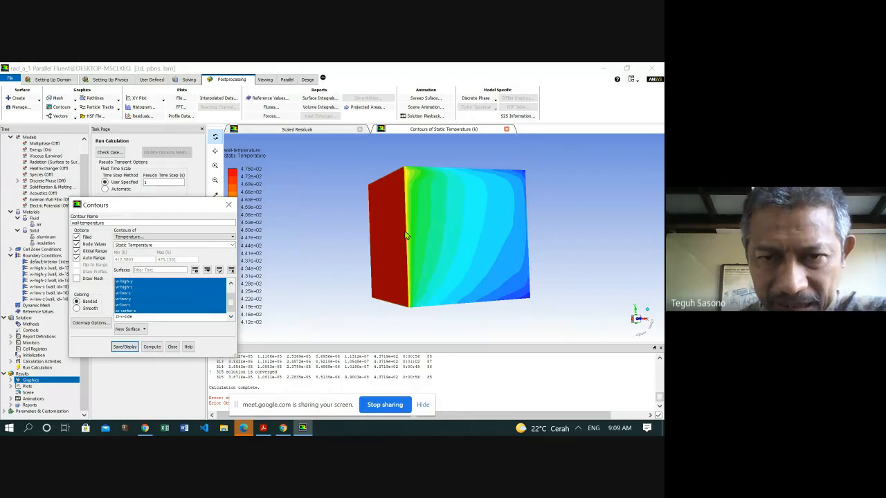
{"action": "left_click_drag", "start_coordinate": [478, 223], "coordinate": [569, 320]}
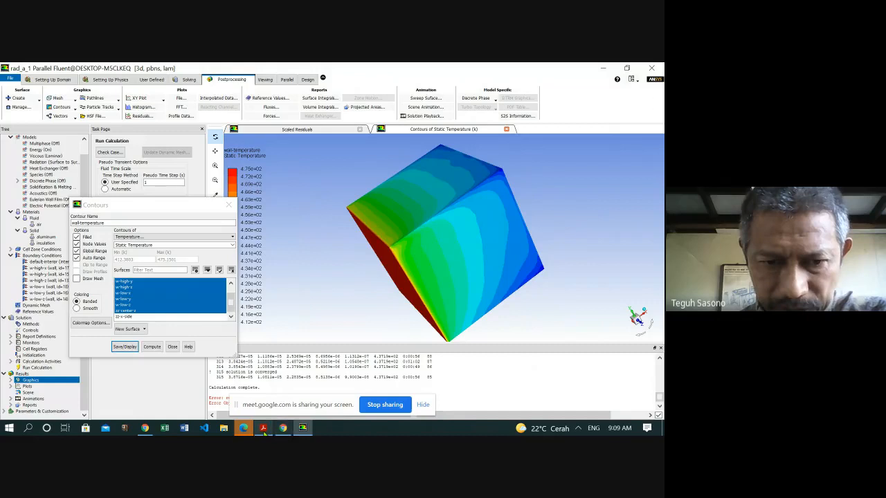
{"action": "left_click", "coordinate": [303, 429]}
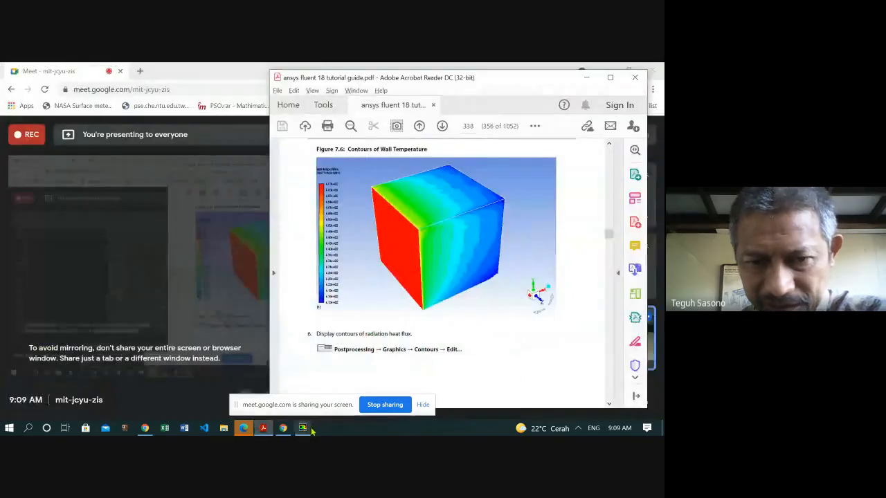
{"action": "left_click", "coordinate": [303, 429]}
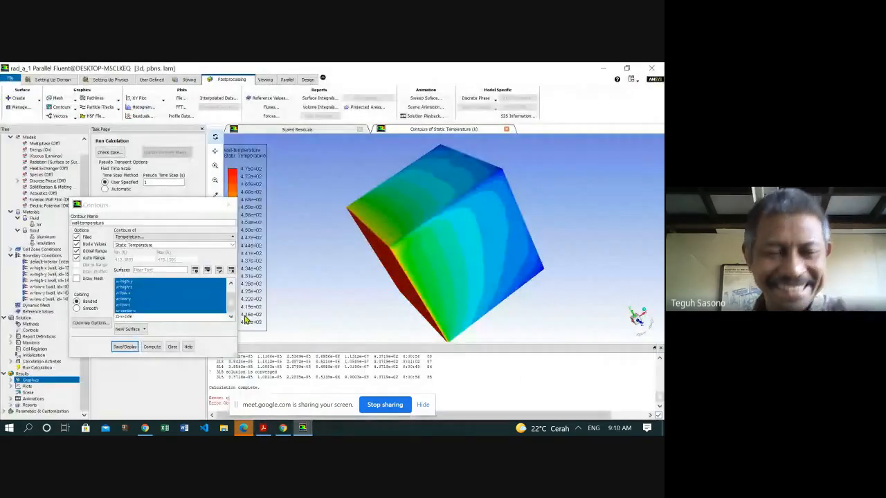
- Find the guide's radiation heat flux section, close the wall-temperature definition and open the general contour settings for editing
{"action": "left_click", "coordinate": [263, 428]}
{"action": "scroll", "coordinate": [415, 326], "scroll_direction": "down", "scroll_amount": 10}
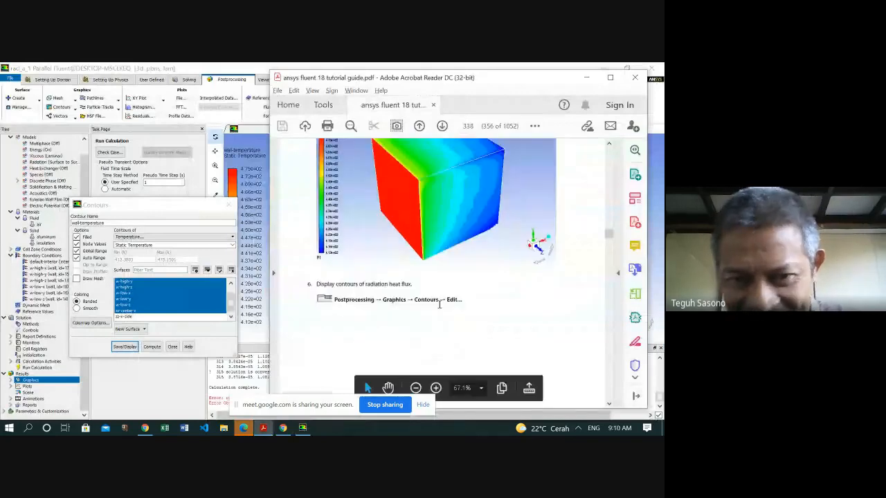
{"action": "scroll", "coordinate": [432, 302], "scroll_direction": "down", "scroll_amount": 2}
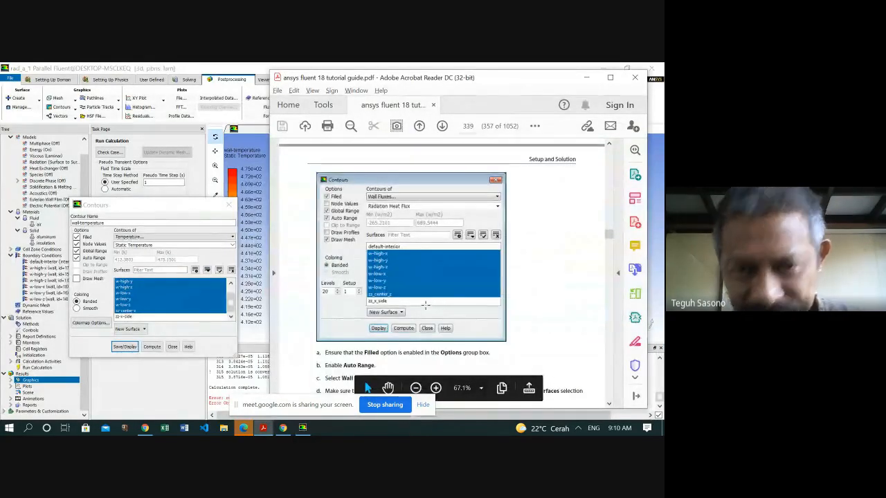
{"action": "scroll", "coordinate": [426, 305], "scroll_direction": "up", "scroll_amount": 10}
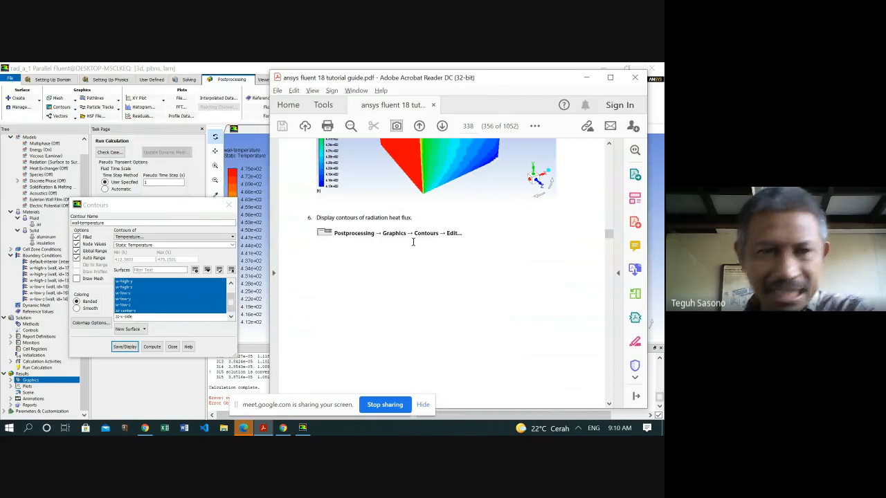
{"action": "left_click", "coordinate": [171, 348]}
{"action": "left_click", "coordinate": [60, 107]}
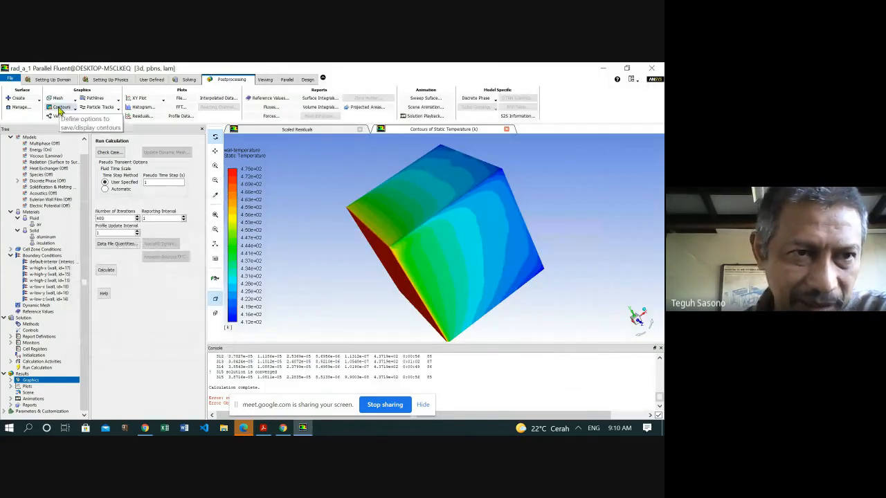
{"action": "left_click", "coordinate": [64, 116]}
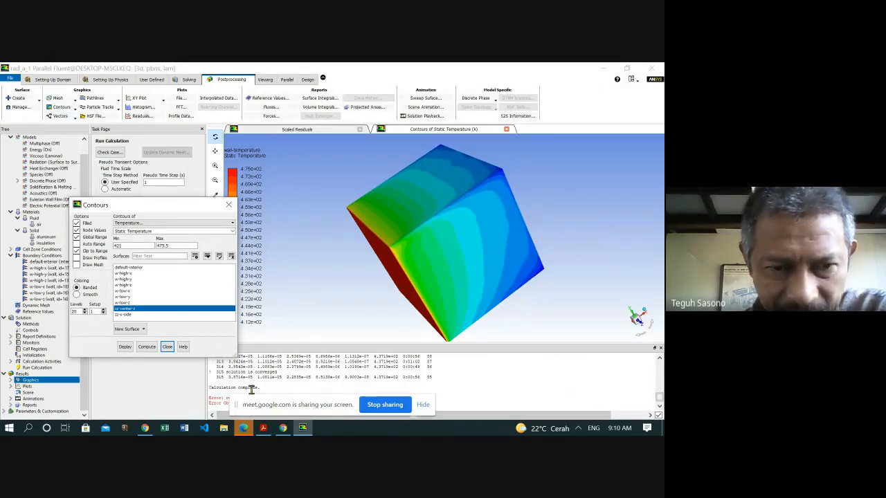
- Following the guide's radiation heat flux example, disable Node Values and enable Auto Range for the contours
{"action": "left_click", "coordinate": [264, 428]}
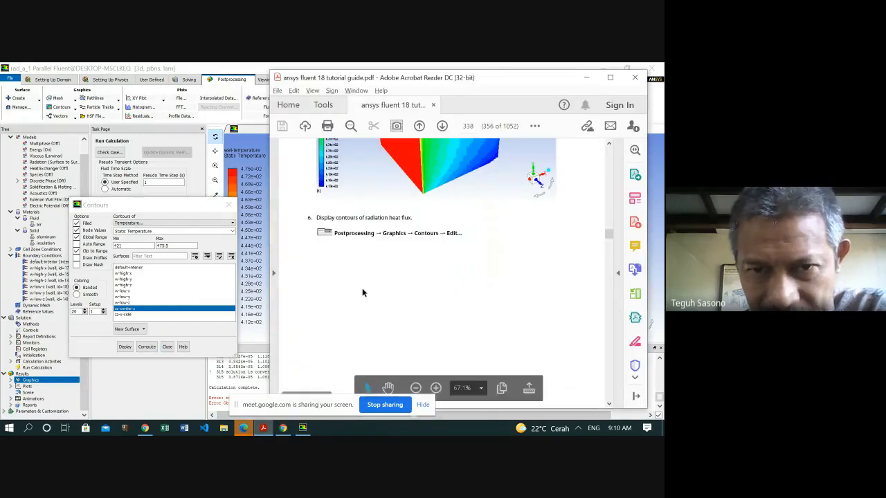
{"action": "scroll", "coordinate": [382, 270], "scroll_direction": "down", "scroll_amount": 10}
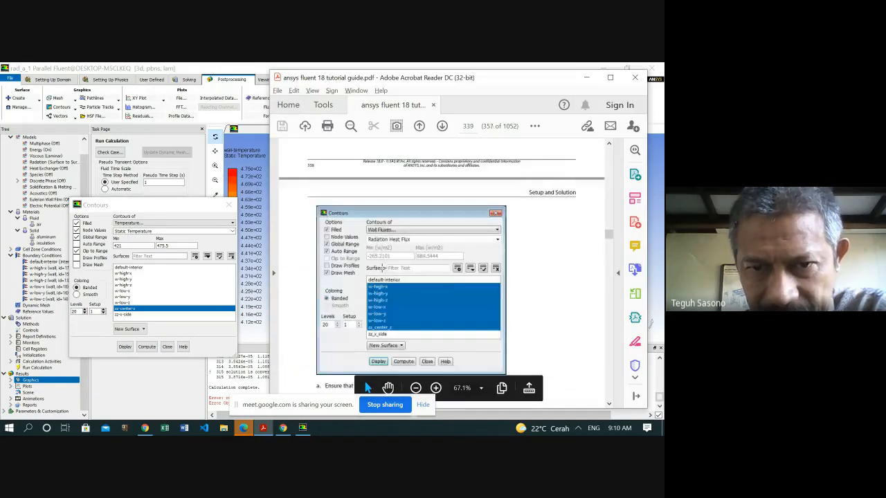
{"action": "scroll", "coordinate": [382, 268], "scroll_direction": "down", "scroll_amount": 1}
{"action": "scroll", "coordinate": [380, 268], "scroll_direction": "down", "scroll_amount": 1}
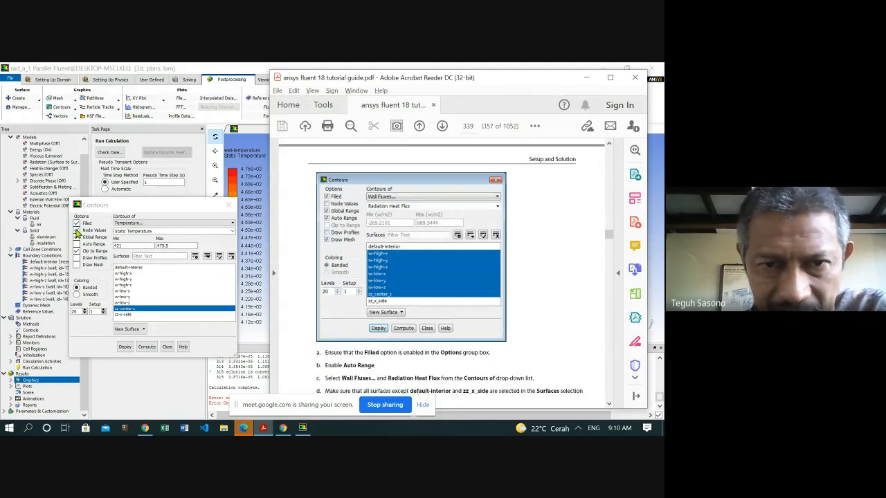
{"action": "left_click", "coordinate": [77, 236]}
{"action": "left_click", "coordinate": [77, 244]}
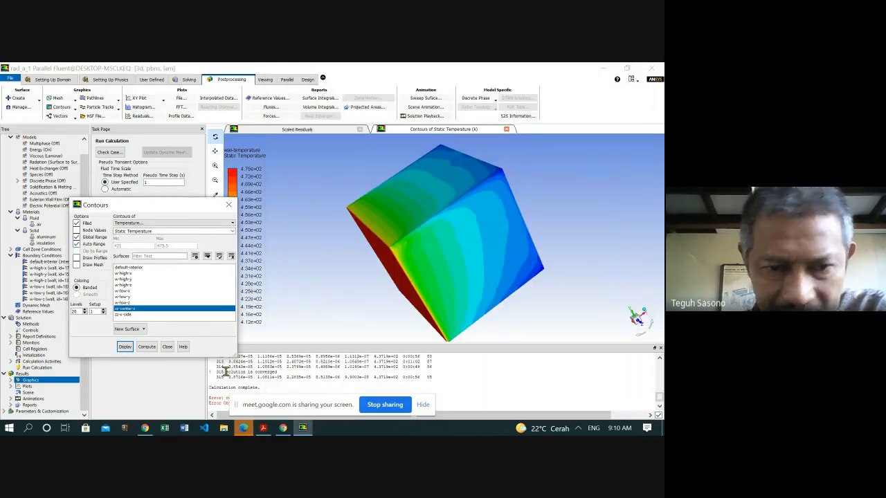
- Set the contour variable to Wall Fluxes with Radiation Heat Flux, as in the guide's example
{"action": "left_click", "coordinate": [265, 430]}
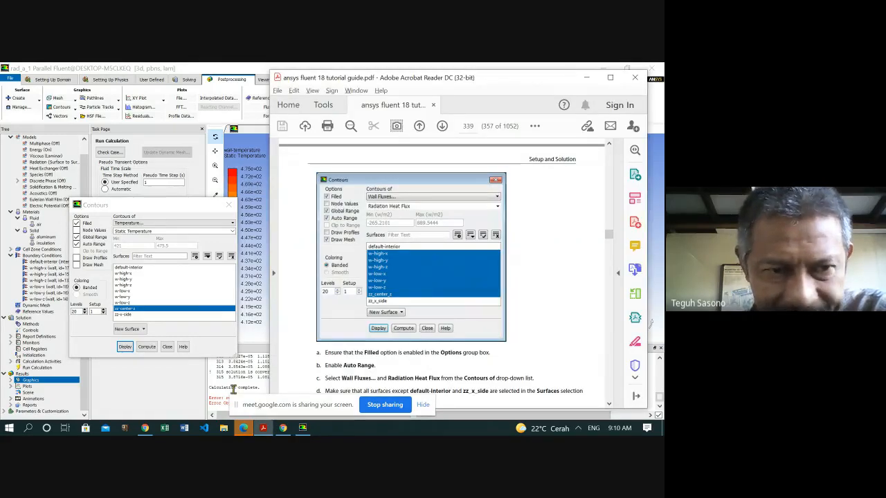
{"action": "left_click", "coordinate": [233, 228]}
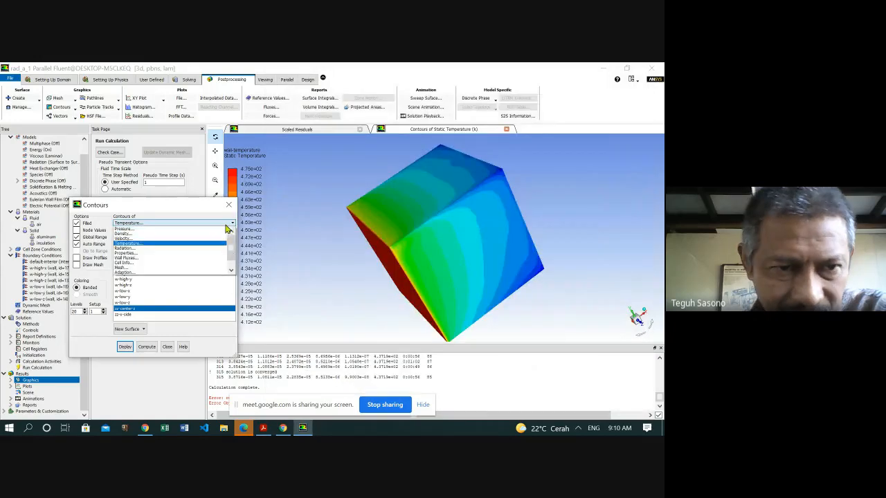
{"action": "left_click", "coordinate": [165, 261]}
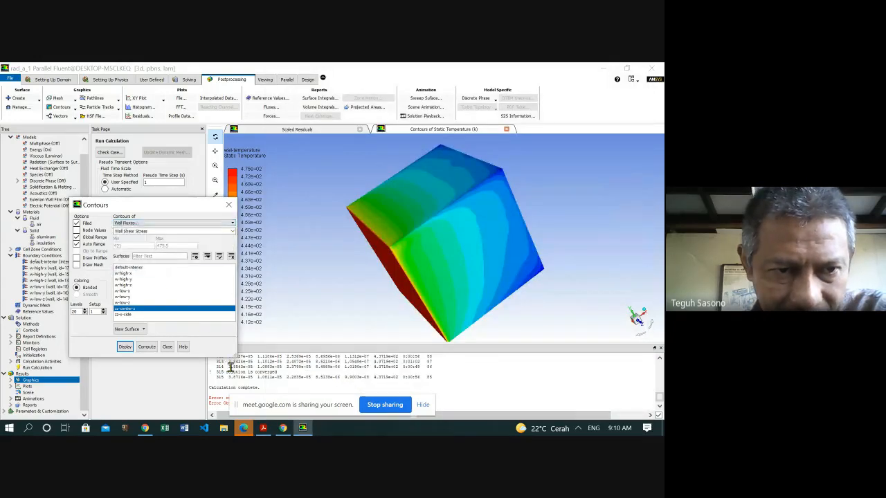
{"action": "left_click", "coordinate": [232, 231]}
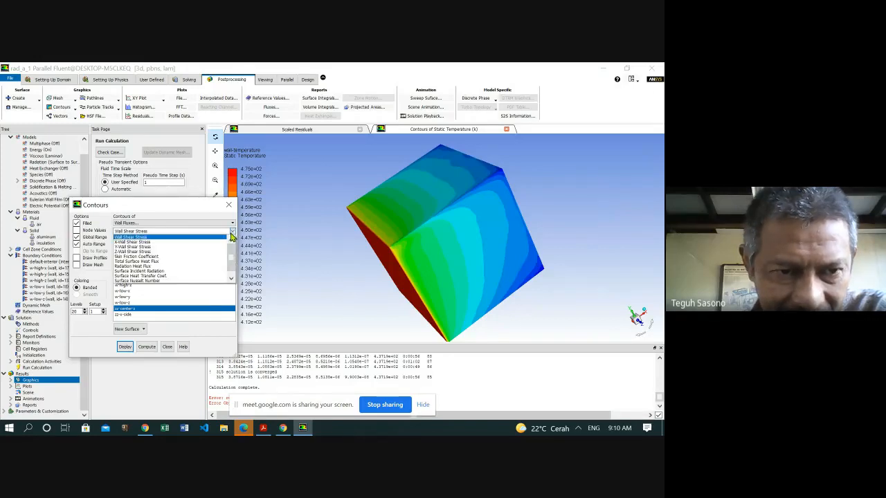
{"action": "left_click", "coordinate": [165, 267]}
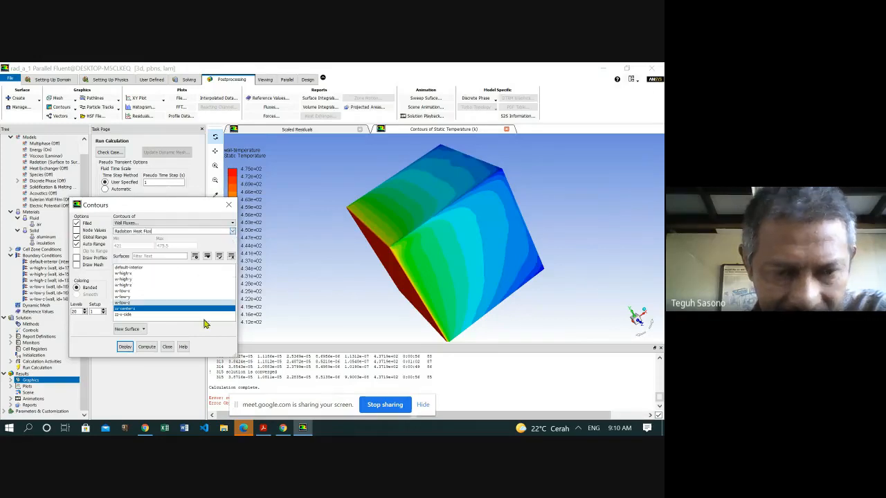
- Compute the radiation heat flux range and select the six w-high and w-low wall surfaces plus zz-center-z, as in the guide
{"action": "left_click", "coordinate": [263, 428]}
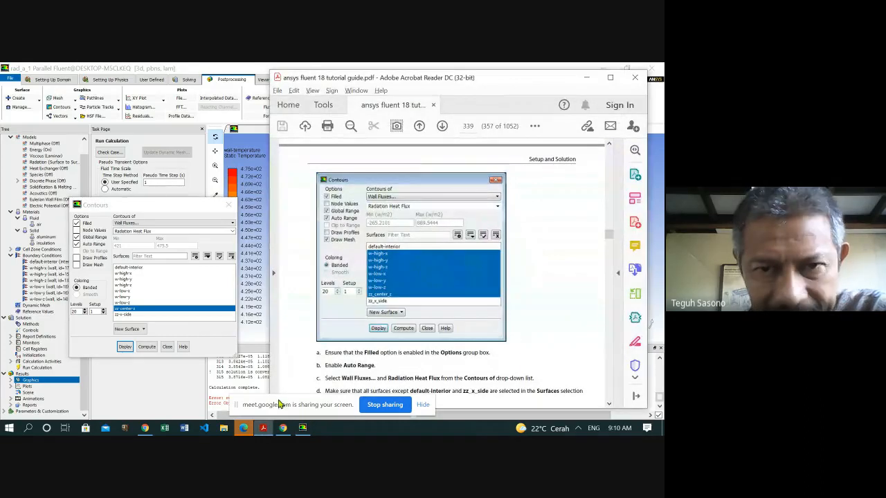
{"action": "left_click", "coordinate": [148, 347]}
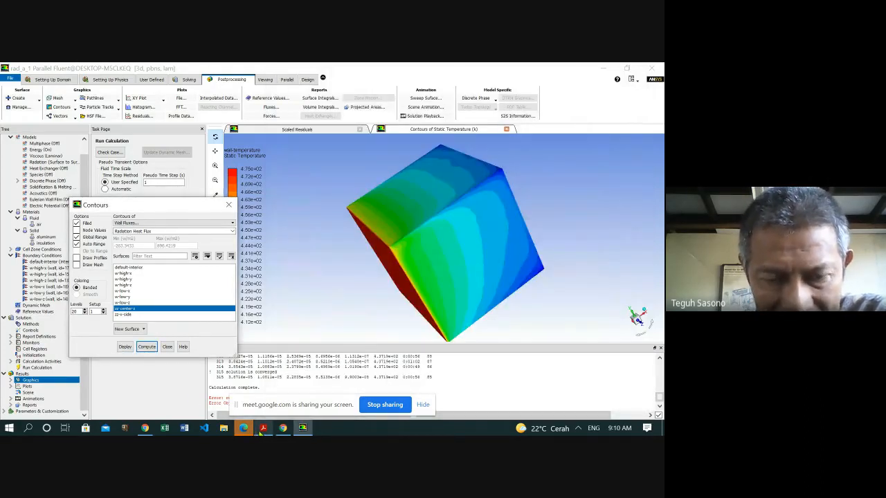
{"action": "left_click", "coordinate": [262, 429]}
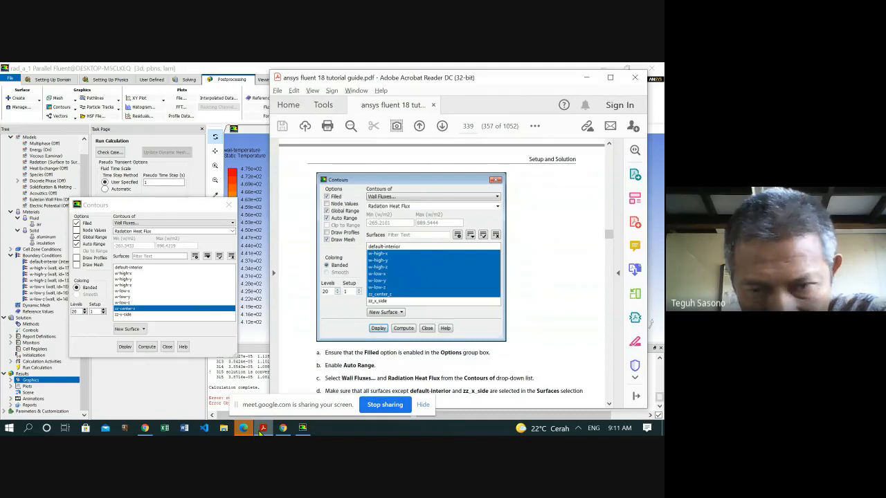
{"action": "left_click", "coordinate": [122, 303]}
{"action": "left_click_drag", "start_coordinate": [123, 305], "coordinate": [136, 282]}
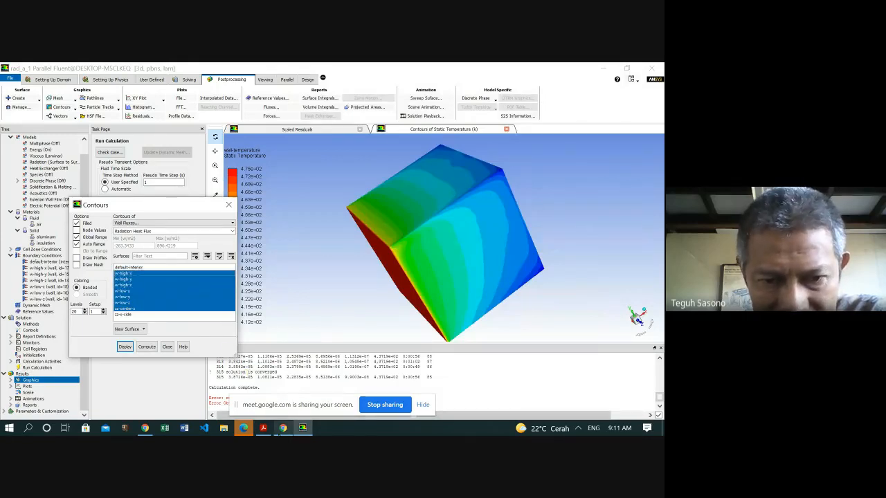
- Read the guide's remaining instructions, display the radiation heat flux contours, and rotate the cube to compare its walls with the guide's description
{"action": "left_click", "coordinate": [264, 427]}
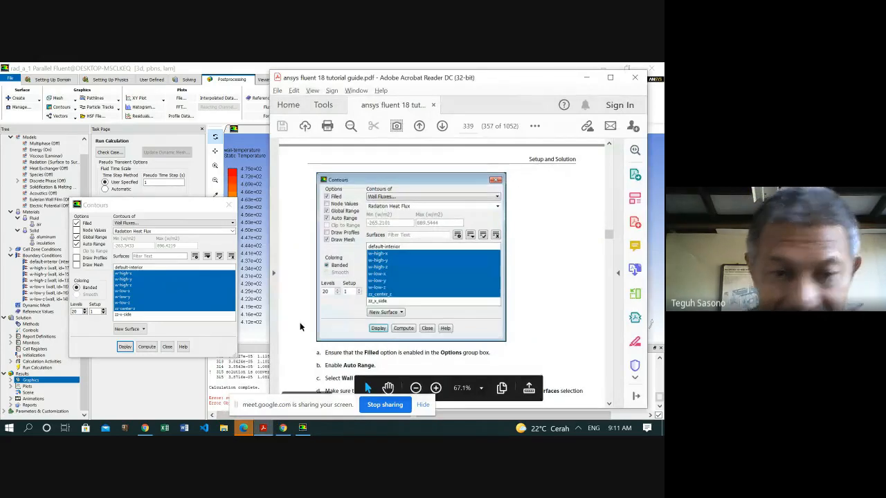
{"action": "scroll", "coordinate": [300, 327], "scroll_direction": "down", "scroll_amount": 3}
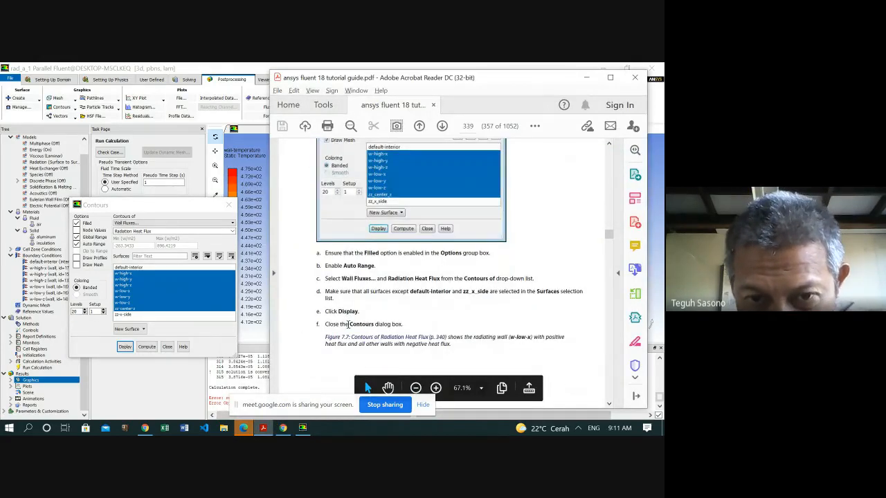
{"action": "scroll", "coordinate": [347, 327], "scroll_direction": "down", "scroll_amount": 2}
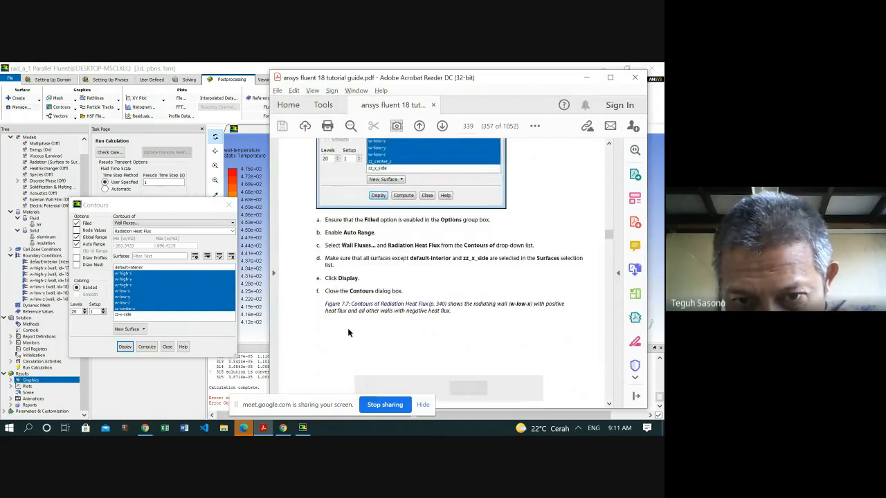
{"action": "left_click", "coordinate": [124, 347]}
{"action": "left_click_drag", "start_coordinate": [477, 236], "coordinate": [389, 239]}
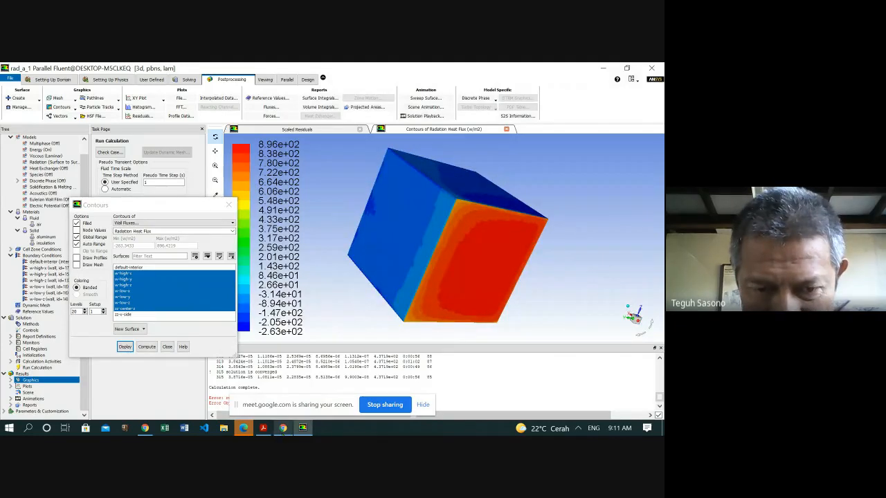
{"action": "left_click", "coordinate": [265, 432]}
{"action": "scroll", "coordinate": [416, 311], "scroll_direction": "down", "scroll_amount": 5}
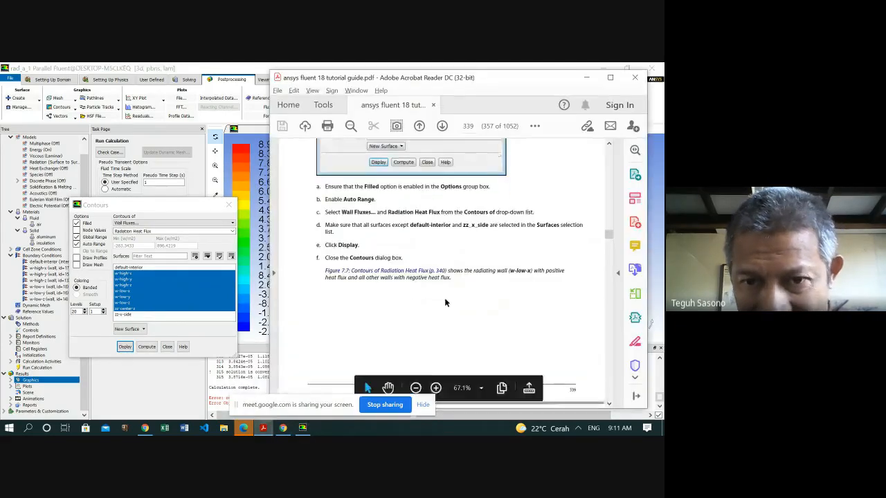
- Check the guide's radiation heat flux figure, close the Contours settings, and find the guide's next postprocessing task
{"action": "scroll", "coordinate": [445, 299], "scroll_direction": "down", "scroll_amount": 2}
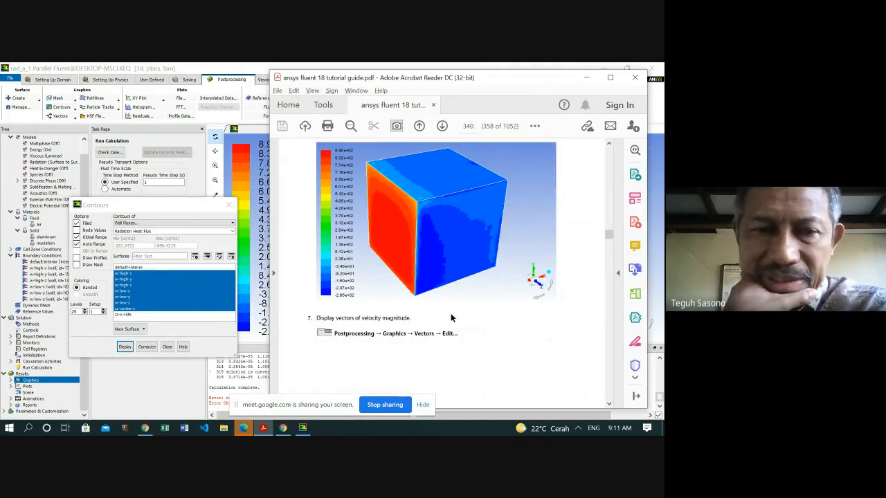
{"action": "left_click", "coordinate": [168, 347]}
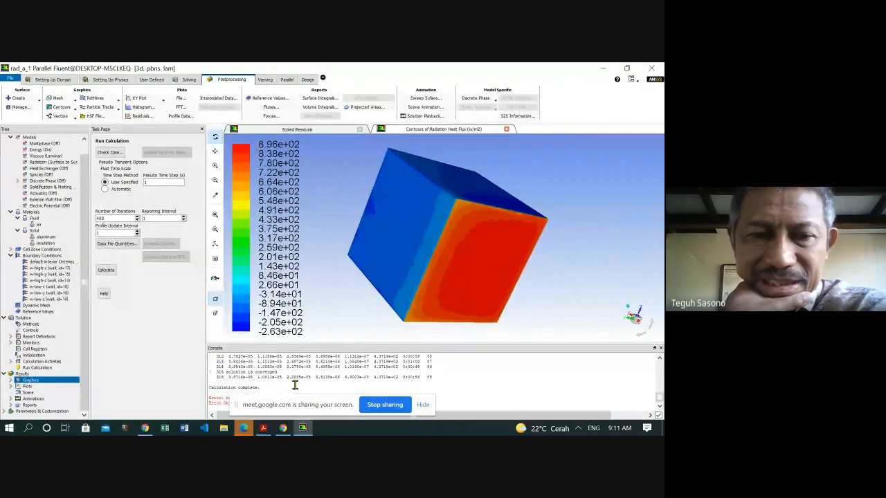
{"action": "left_click", "coordinate": [264, 429]}
{"action": "scroll", "coordinate": [468, 272], "scroll_direction": "down", "scroll_amount": 5}
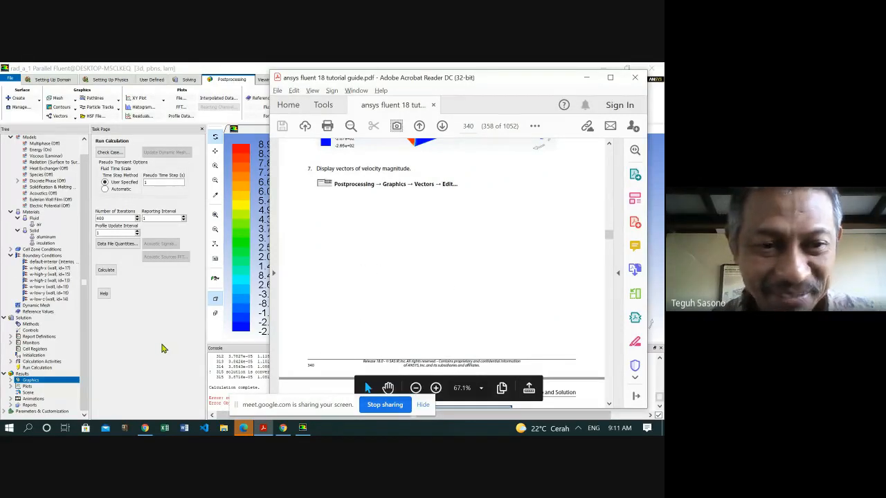
- Read the guide's instructions for displaying vectors of velocity magnitude and open the Vectors settings
{"action": "left_click", "coordinate": [219, 348]}
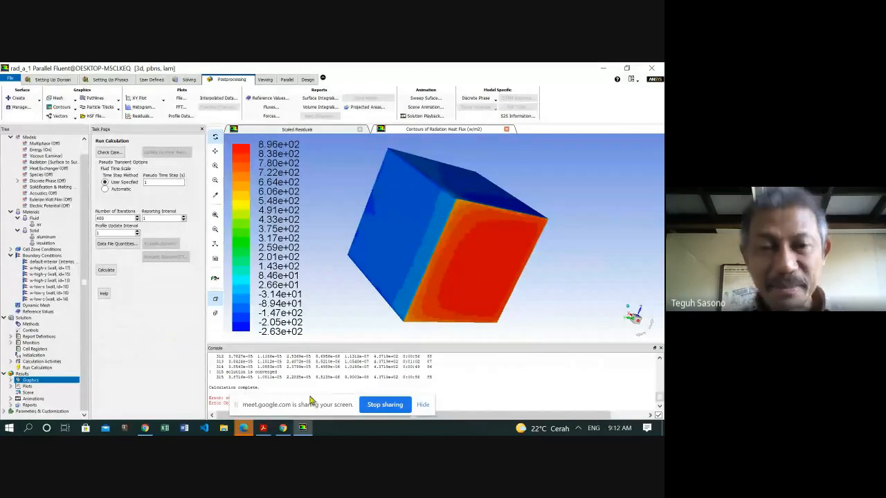
{"action": "left_click", "coordinate": [263, 428]}
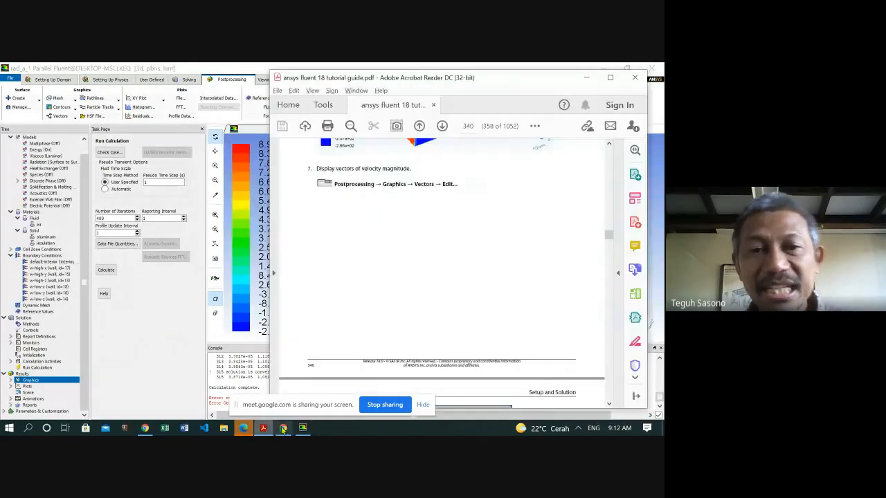
{"action": "scroll", "coordinate": [405, 265], "scroll_direction": "down", "scroll_amount": 3}
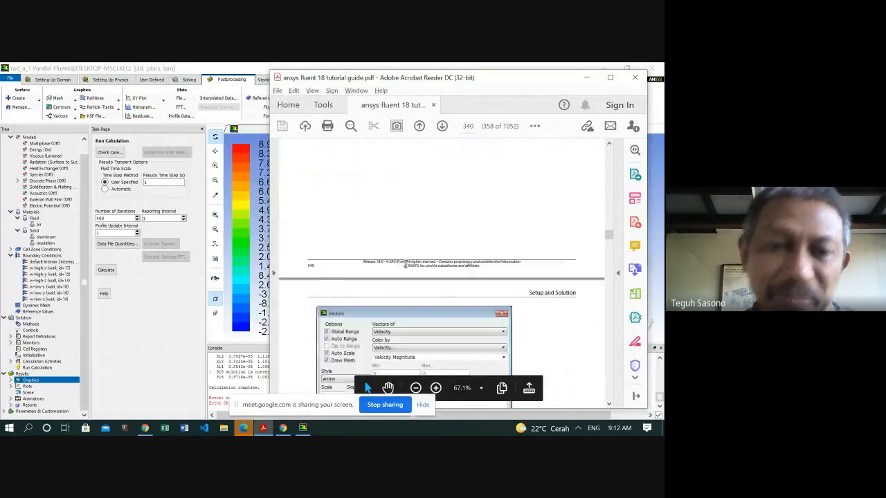
{"action": "scroll", "coordinate": [405, 265], "scroll_direction": "down", "scroll_amount": 3}
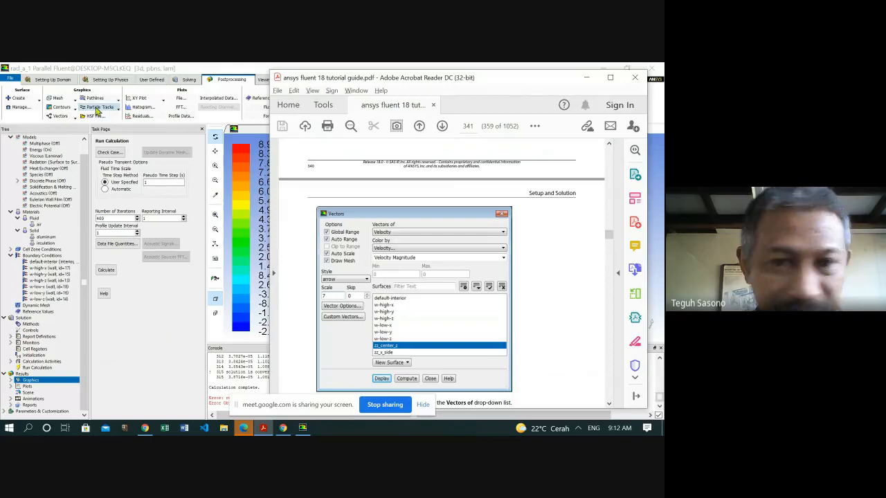
{"action": "scroll", "coordinate": [387, 238], "scroll_direction": "up", "scroll_amount": 1}
{"action": "scroll", "coordinate": [387, 238], "scroll_direction": "up", "scroll_amount": 5}
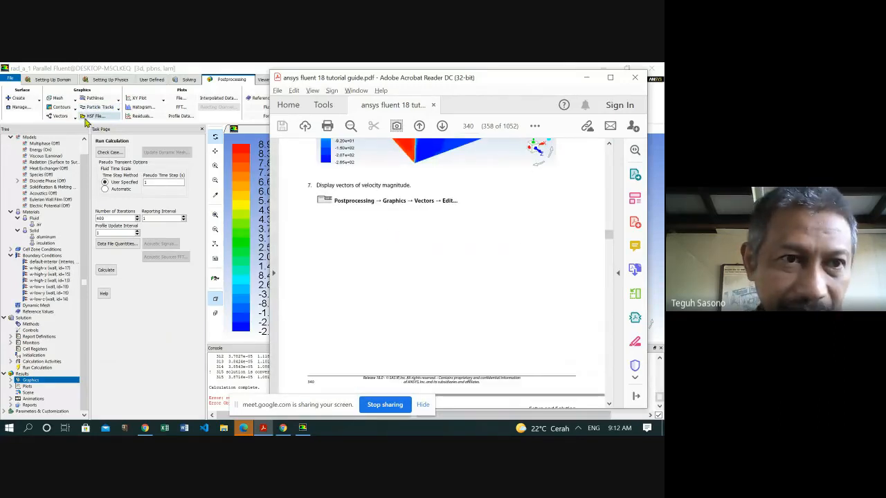
{"action": "left_click", "coordinate": [58, 115]}
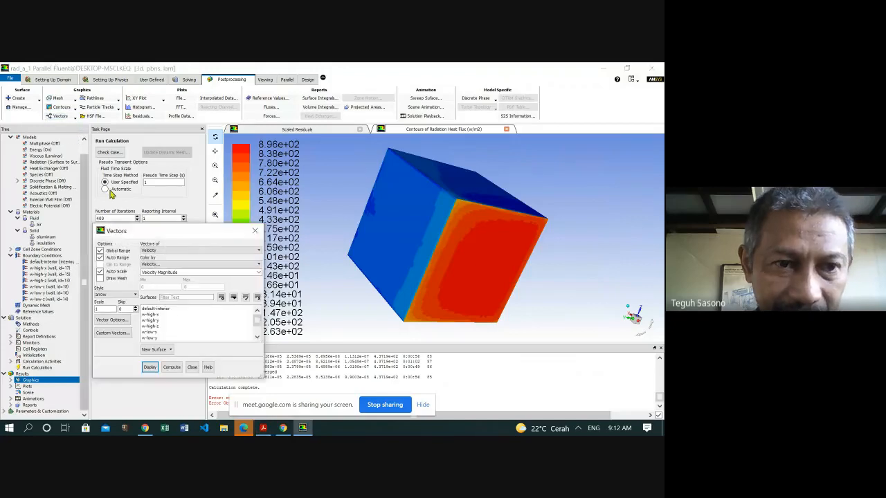
- Following the guide's vector settings, select zz-center-z as the surface for the velocity vectors
{"action": "left_click", "coordinate": [263, 428]}
{"action": "scroll", "coordinate": [459, 269], "scroll_direction": "down", "scroll_amount": 5}
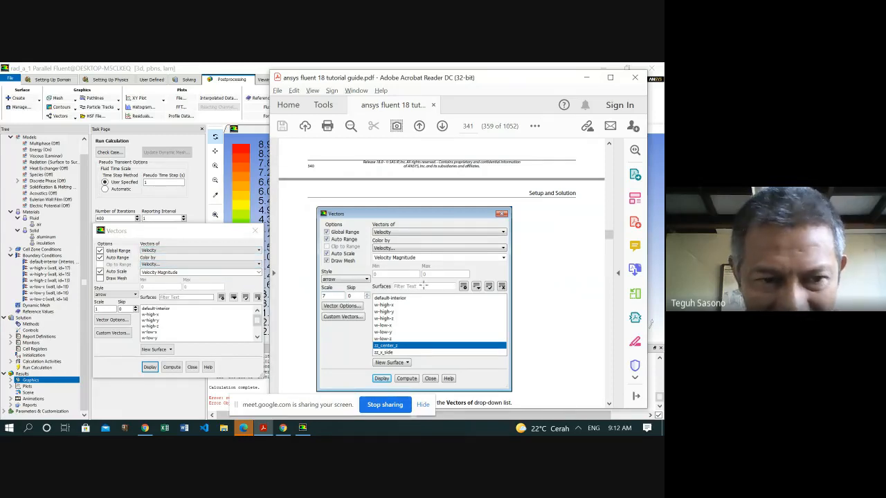
{"action": "scroll", "coordinate": [424, 285], "scroll_direction": "down", "scroll_amount": 3}
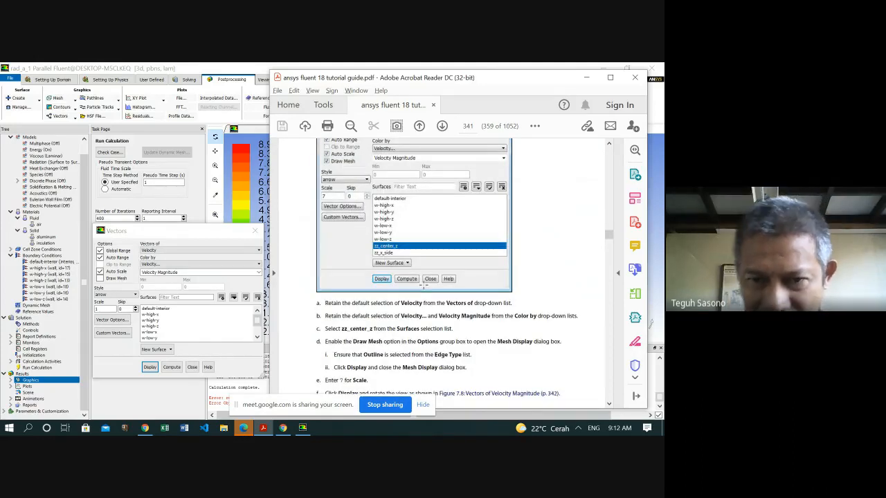
{"action": "left_click", "coordinate": [259, 340]}
{"action": "left_click", "coordinate": [159, 338]}
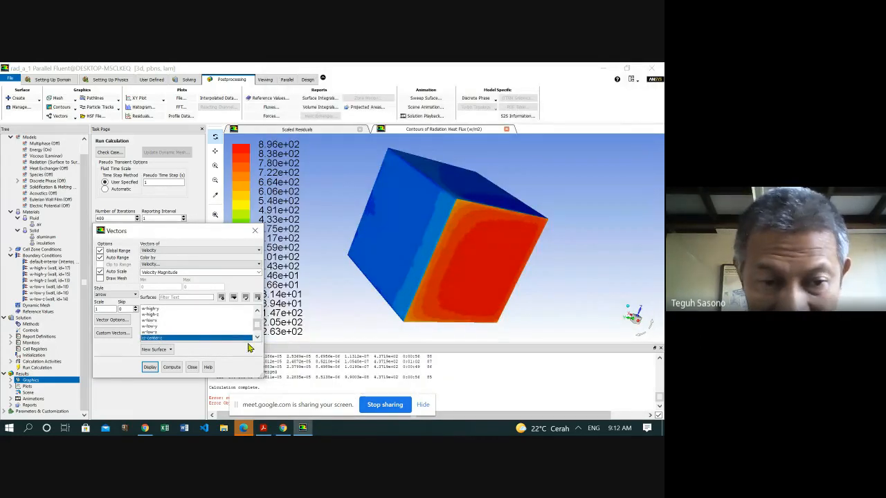
{"action": "scroll", "coordinate": [416, 333], "scroll_direction": "up", "scroll_amount": 3}
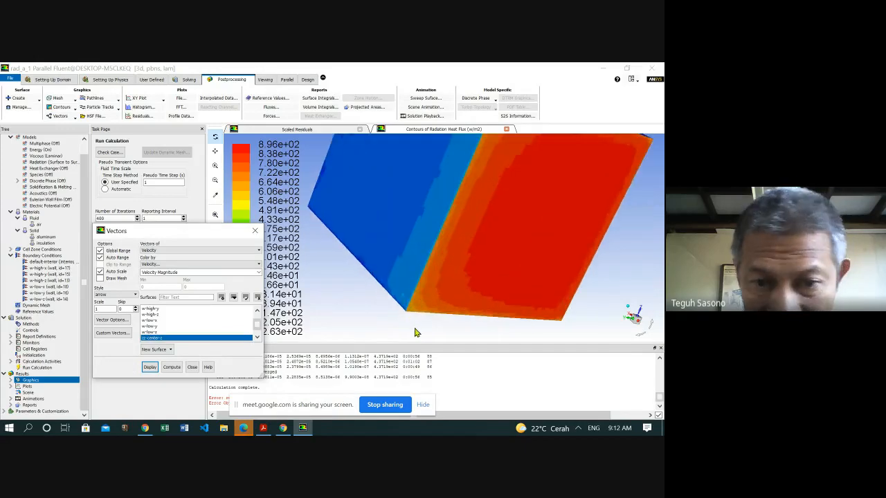
{"action": "scroll", "coordinate": [418, 333], "scroll_direction": "down", "scroll_amount": 3}
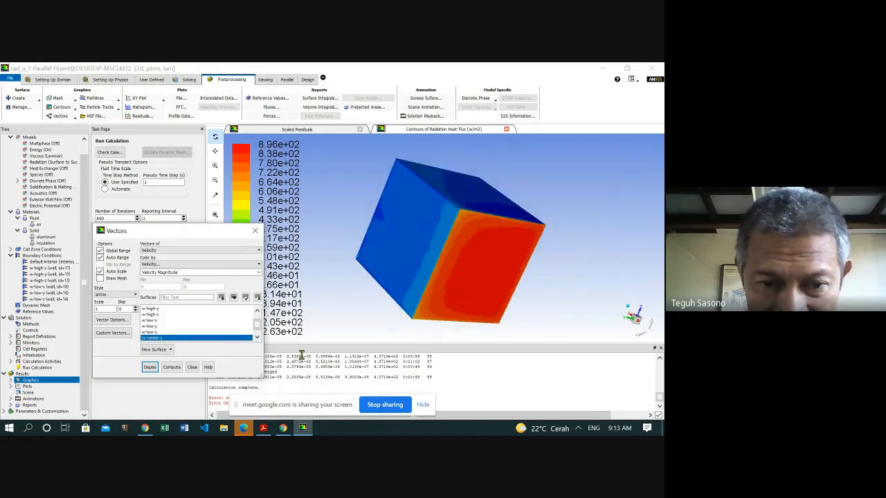
- Enable Draw Mesh for the vectors, display the mesh with the Outline edge type, and close Mesh Display as the guide instructs
{"action": "left_click", "coordinate": [263, 428]}
{"action": "scroll", "coordinate": [443, 316], "scroll_direction": "down", "scroll_amount": 1}
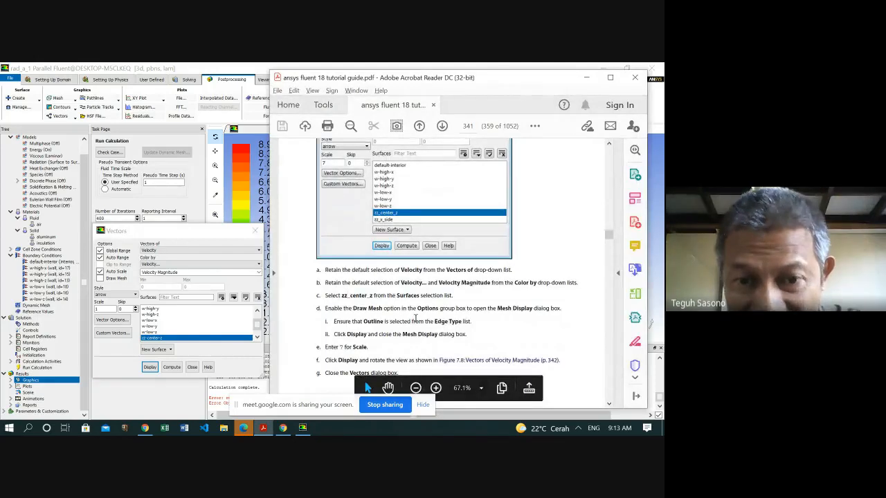
{"action": "scroll", "coordinate": [415, 320], "scroll_direction": "down", "scroll_amount": 1}
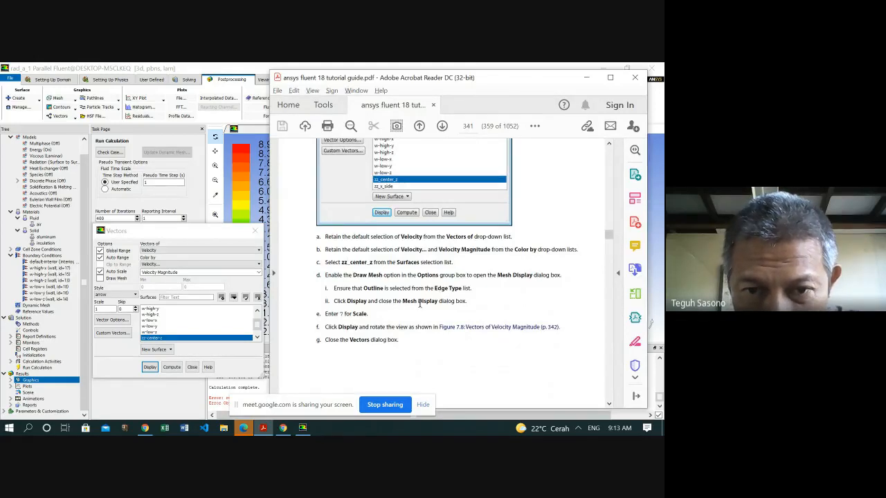
{"action": "left_click", "coordinate": [101, 279]}
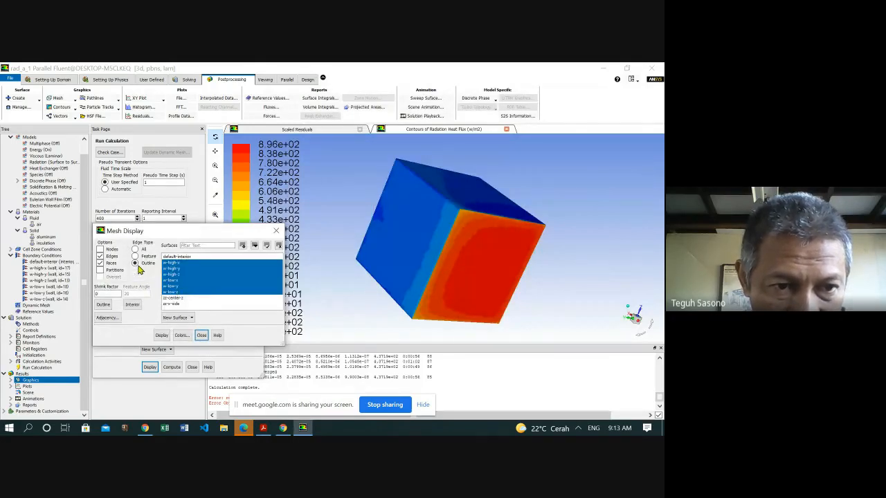
{"action": "left_click", "coordinate": [162, 336]}
{"action": "left_click", "coordinate": [201, 335]}
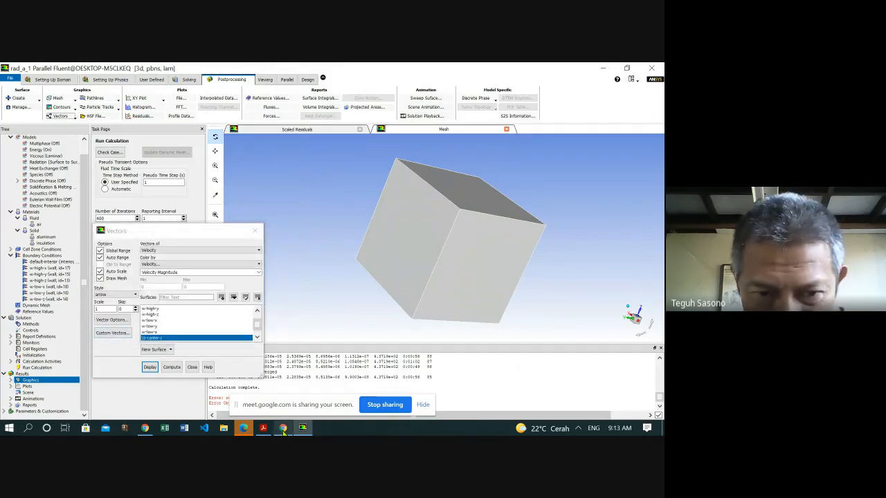
- Set the vector scale to 7, as specified in the guide
{"action": "left_click", "coordinate": [263, 429]}
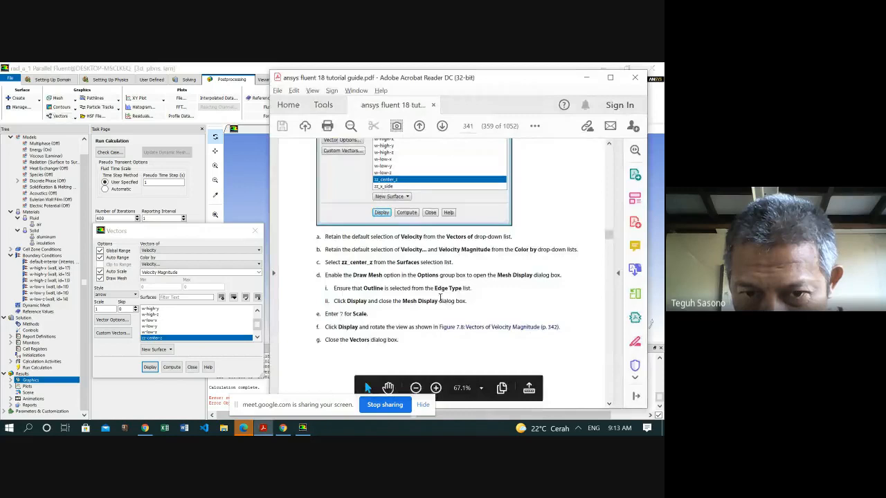
{"action": "scroll", "coordinate": [438, 298], "scroll_direction": "down", "scroll_amount": 1}
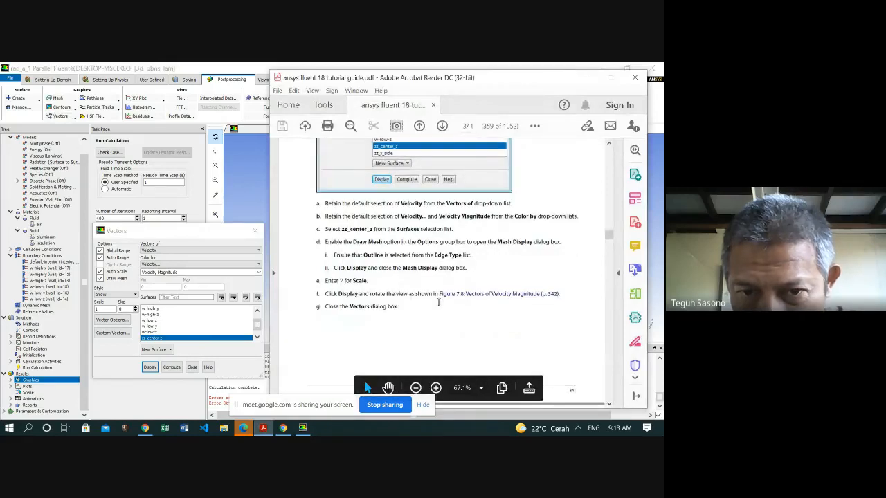
{"action": "left_click", "coordinate": [105, 308]}
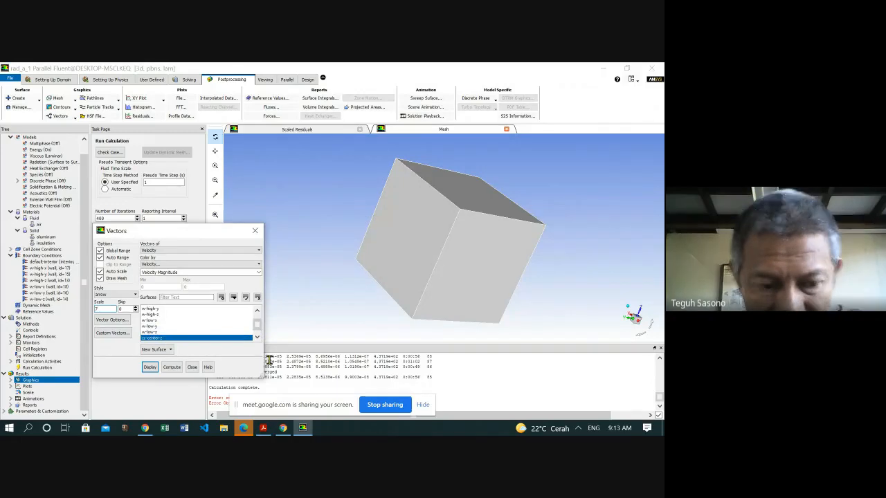
- Review the guide's remaining vector instructions and Figure 7.8, and display the velocity magnitude vectors on zz-center-z
{"action": "key", "text": "alt+Tab"}
{"action": "scroll", "coordinate": [416, 318], "scroll_direction": "up", "scroll_amount": 1}
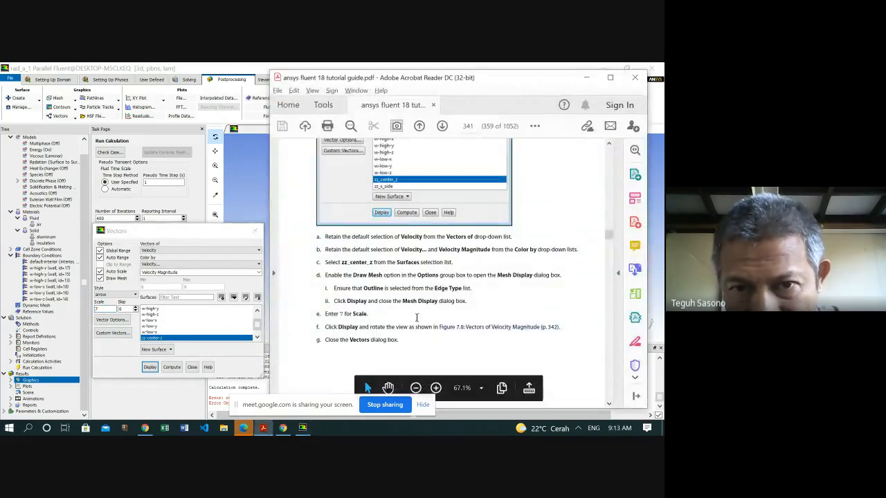
{"action": "scroll", "coordinate": [418, 317], "scroll_direction": "down", "scroll_amount": 2}
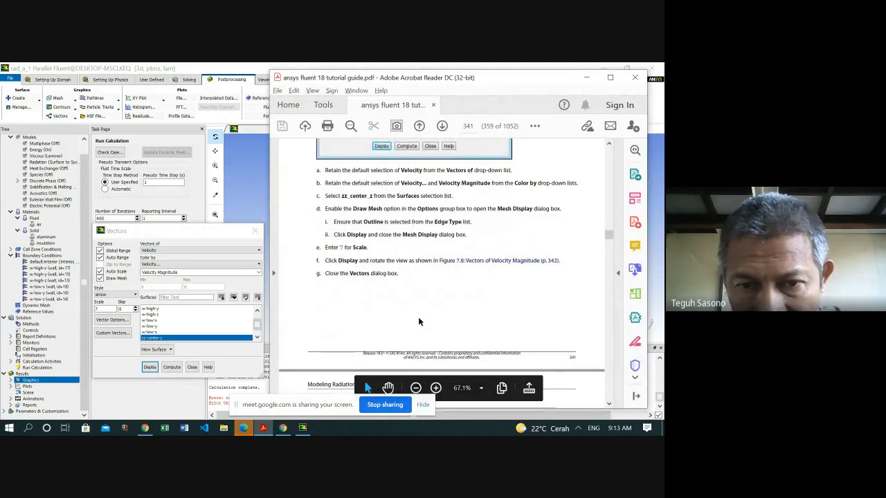
{"action": "scroll", "coordinate": [418, 317], "scroll_direction": "down", "scroll_amount": 5}
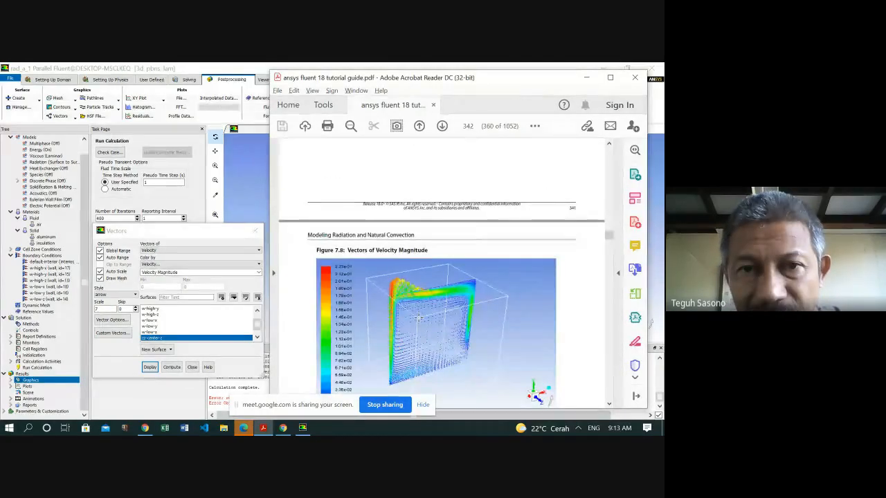
{"action": "scroll", "coordinate": [418, 317], "scroll_direction": "up", "scroll_amount": 3}
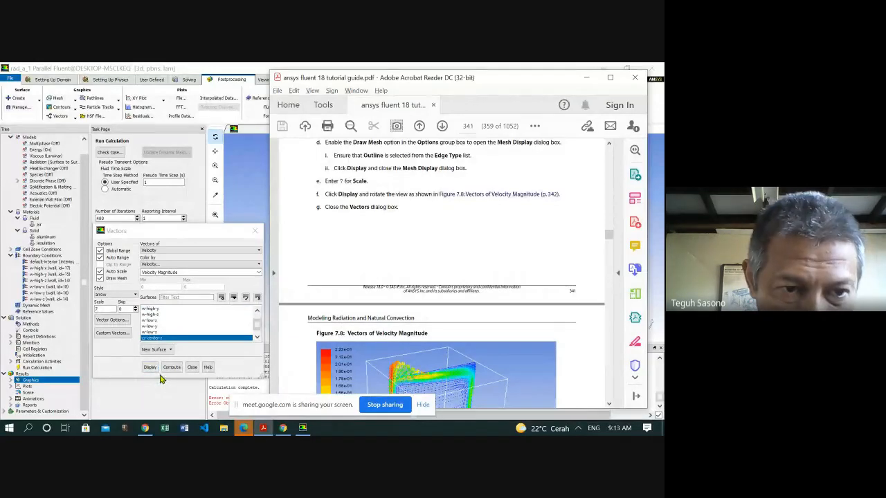
{"action": "left_click", "coordinate": [149, 368]}
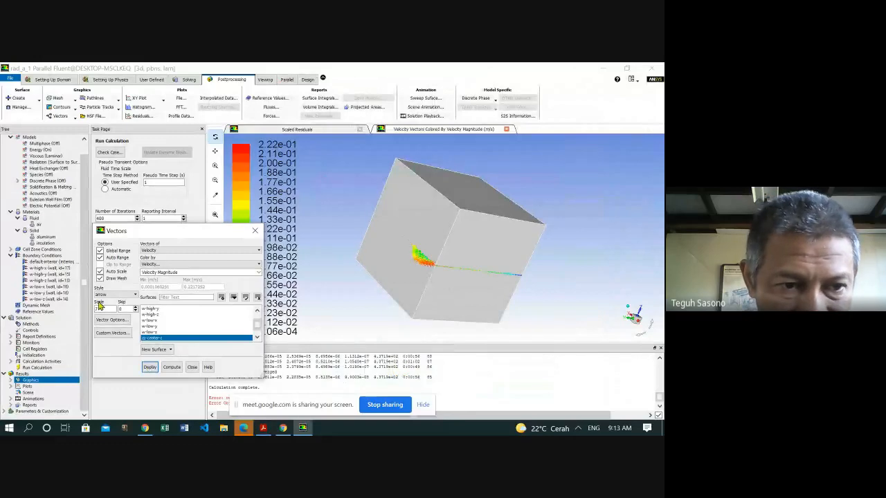
- Disable Draw Mesh, redisplay the velocity vectors, and rotate the view to face the zz-center-z plane
{"action": "left_click", "coordinate": [100, 279]}
{"action": "left_click", "coordinate": [149, 367]}
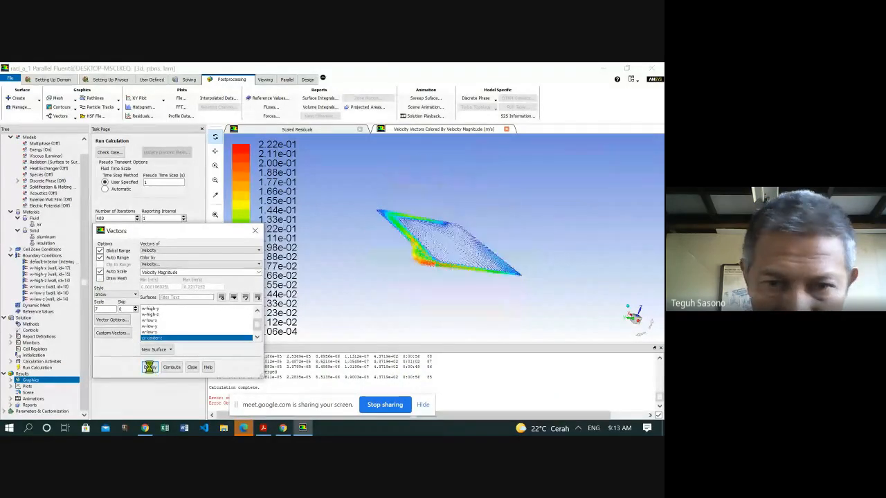
{"action": "left_click", "coordinate": [450, 283]}
{"action": "left_click_drag", "start_coordinate": [450, 284], "coordinate": [395, 355]}
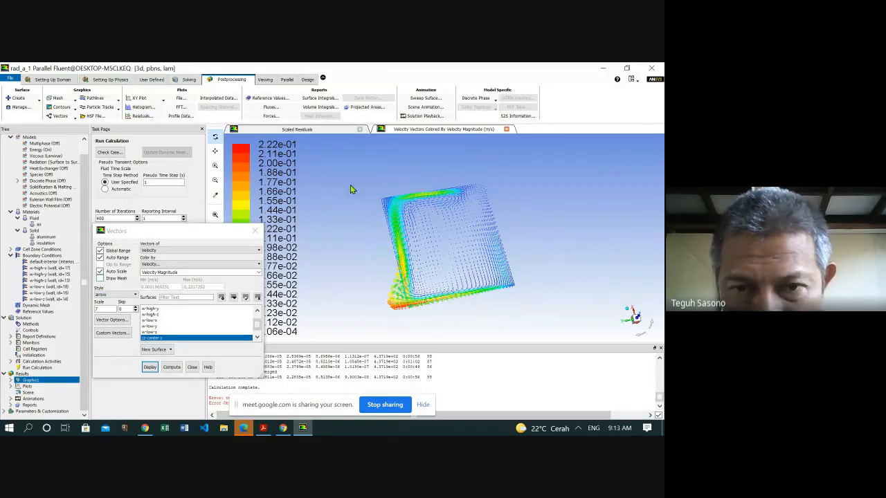
- Compare the velocity vectors with the guide's Figure 7.8 and rotate the plot to match the figure's orientation
{"action": "mouse_move", "coordinate": [283, 431]}
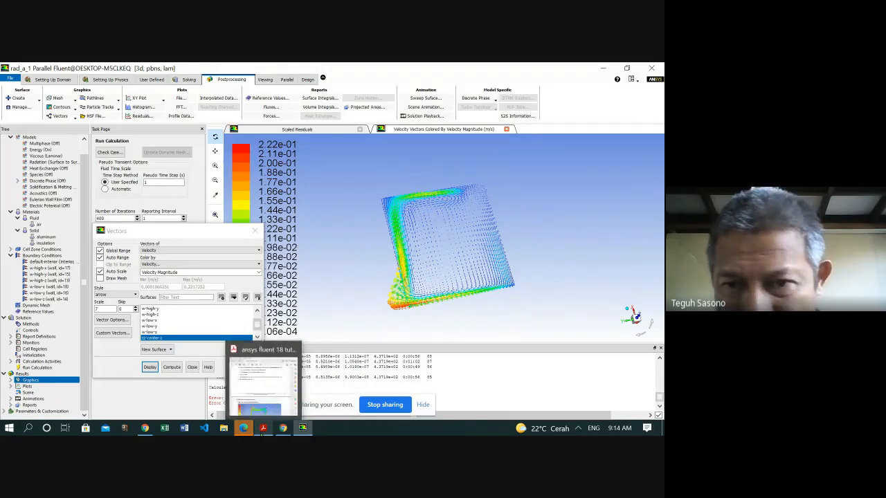
{"action": "left_click", "coordinate": [263, 429]}
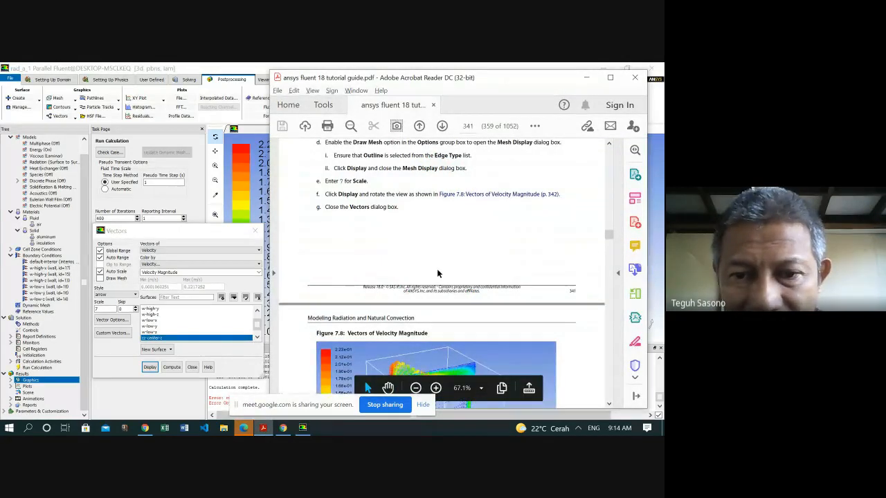
{"action": "scroll", "coordinate": [439, 271], "scroll_direction": "down", "scroll_amount": 4}
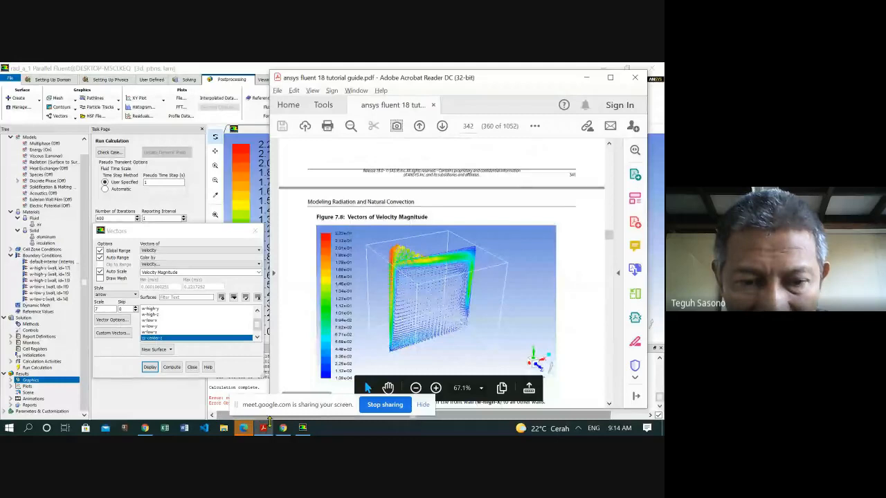
{"action": "left_click", "coordinate": [303, 427]}
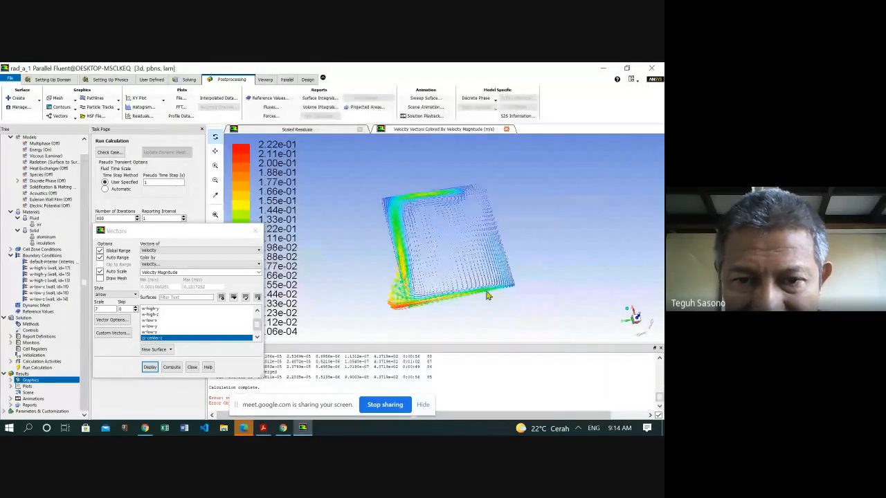
{"action": "mouse_move", "coordinate": [398, 228]}
{"action": "left_mouse_down"}
{"action": "mouse_move", "coordinate": [414, 182]}
{"action": "mouse_move", "coordinate": [437, 157]}
{"action": "mouse_move", "coordinate": [401, 242]}
{"action": "left_mouse_up"}
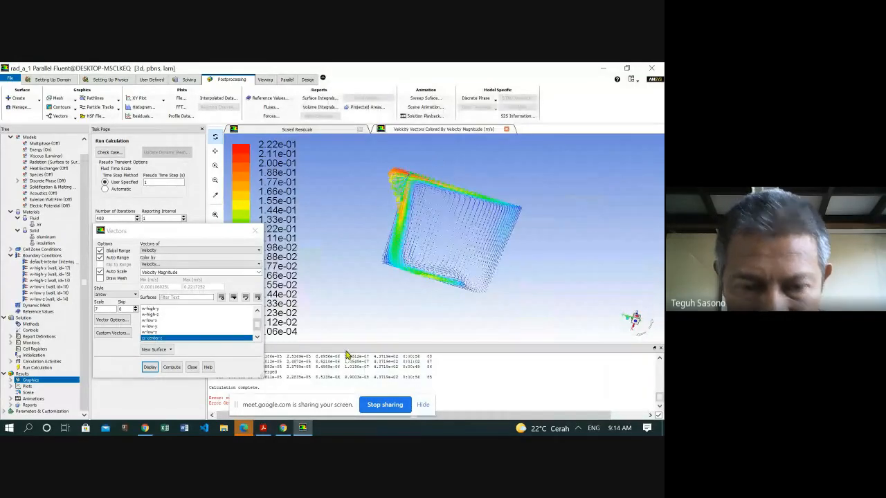
- Switch to the tutorial guide PDF and review step 8 on computing view factors and radiation emitted from w-high-x
{"action": "left_click", "coordinate": [263, 428]}
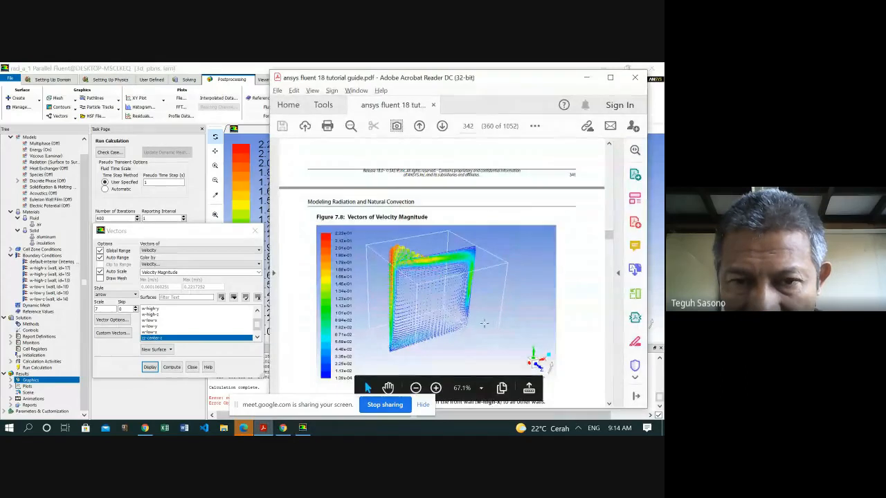
{"action": "scroll", "coordinate": [485, 322], "scroll_direction": "down", "scroll_amount": 5}
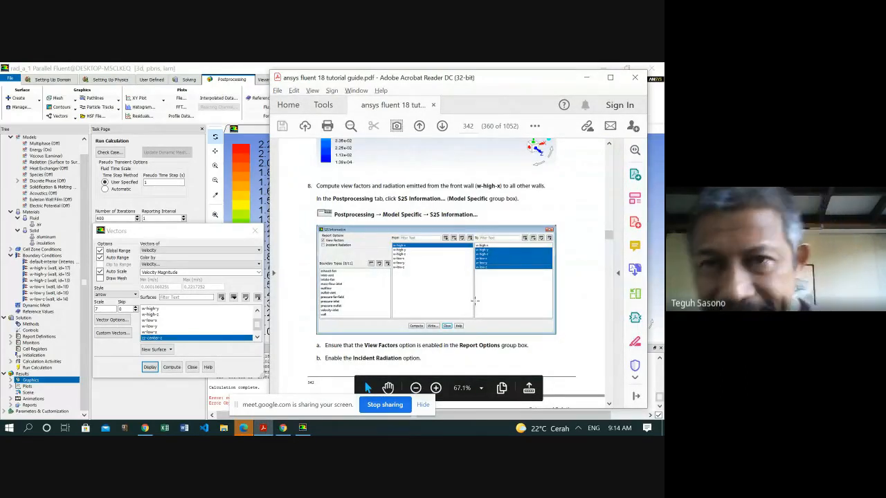
{"action": "scroll", "coordinate": [473, 311], "scroll_direction": "down", "scroll_amount": 3}
{"action": "scroll", "coordinate": [477, 306], "scroll_direction": "down", "scroll_amount": 1}
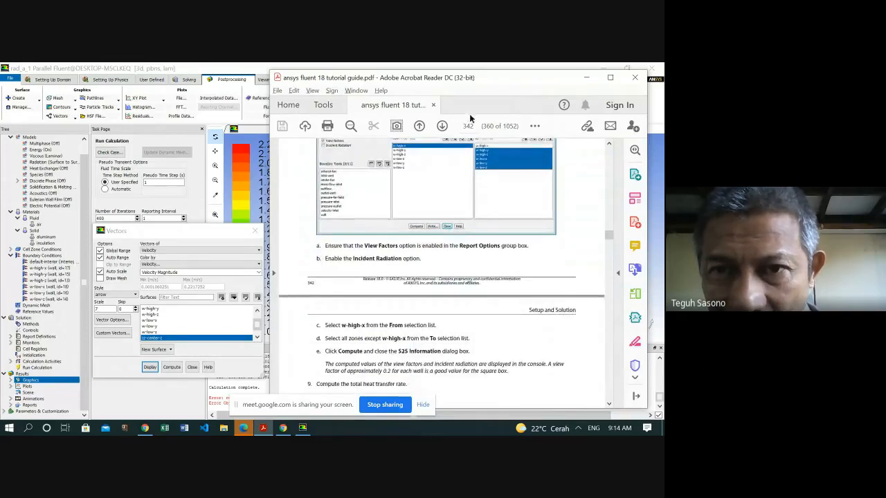
{"action": "left_click", "coordinate": [471, 124]}
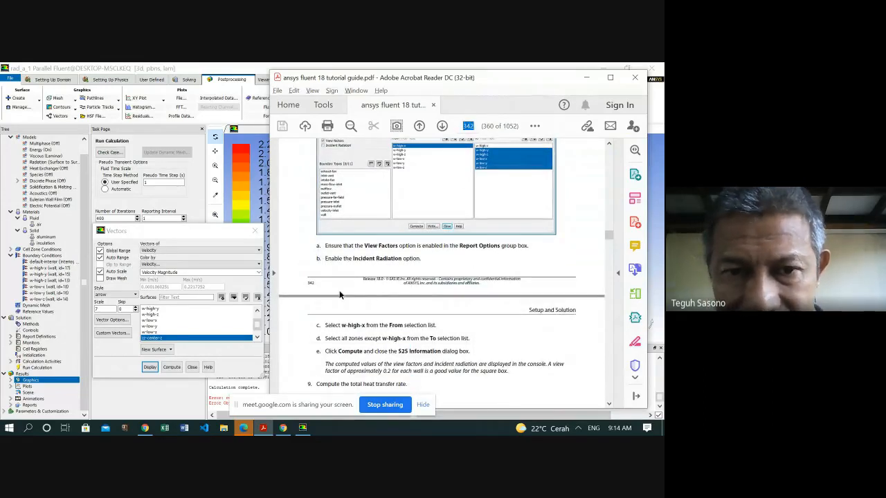
{"action": "left_click", "coordinate": [475, 126]}
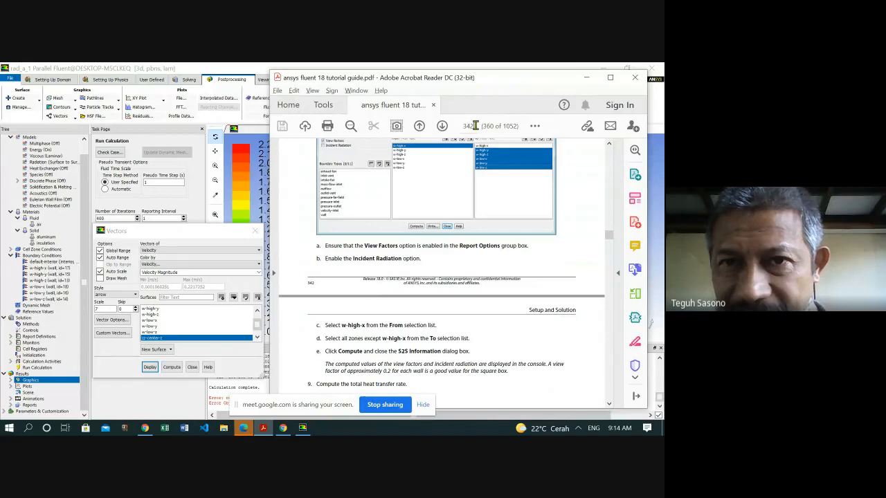
{"action": "double_click", "coordinate": [473, 126]}
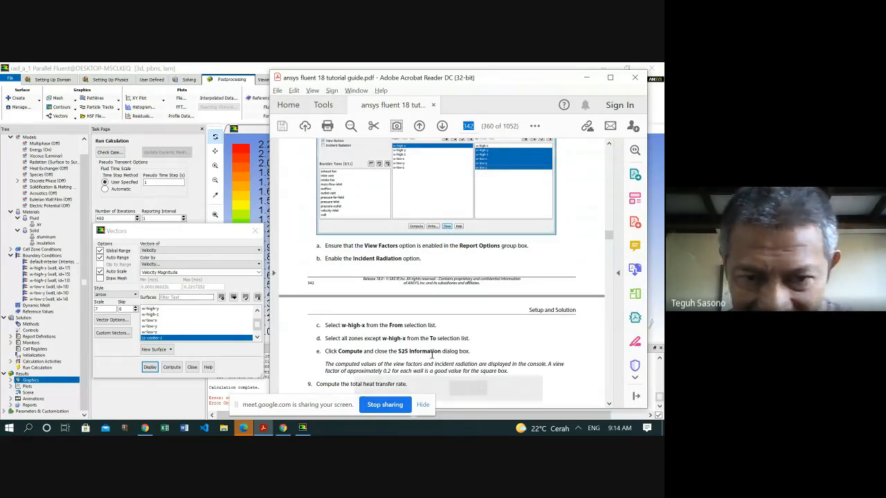
- Skim the rest of the guide's radiation chapter, from the flux reports through the partial enclosure section, to the start of Chapter 8
{"action": "scroll", "coordinate": [533, 335], "scroll_direction": "down", "scroll_amount": 3}
{"action": "scroll", "coordinate": [611, 359], "scroll_direction": "down", "scroll_amount": 15}
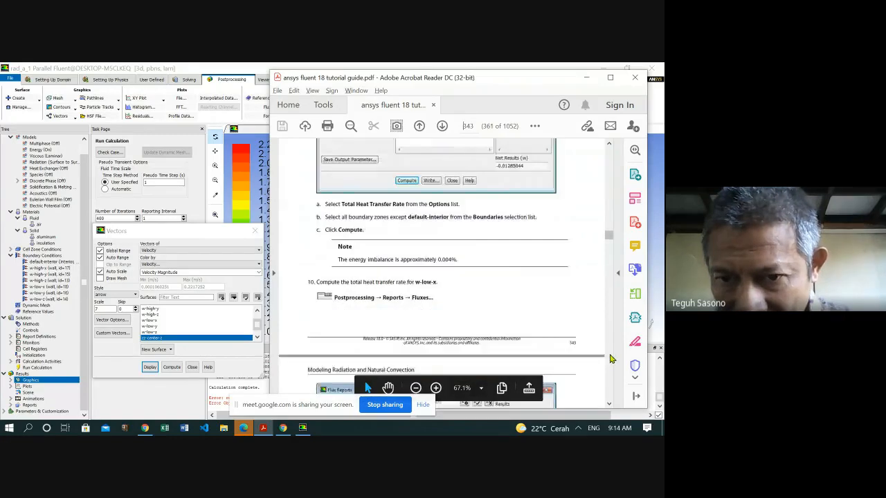
{"action": "scroll", "coordinate": [610, 358], "scroll_direction": "down", "scroll_amount": 12}
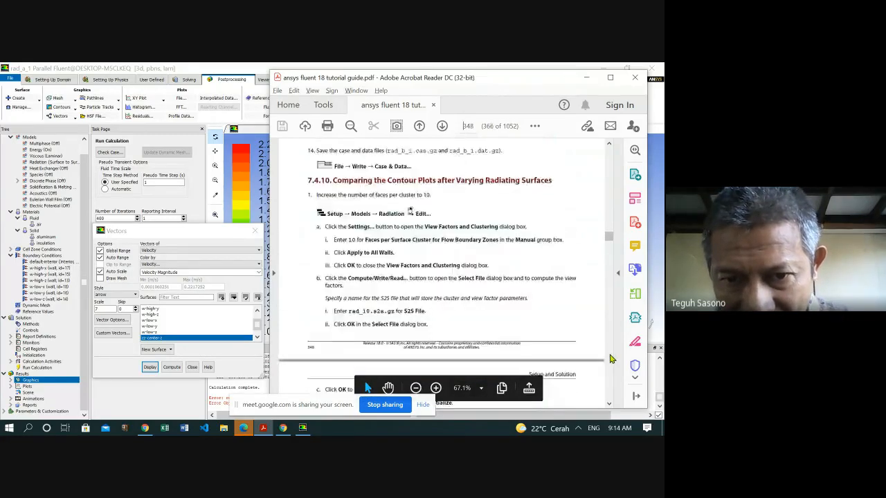
{"action": "scroll", "coordinate": [610, 358], "scroll_direction": "down", "scroll_amount": 10}
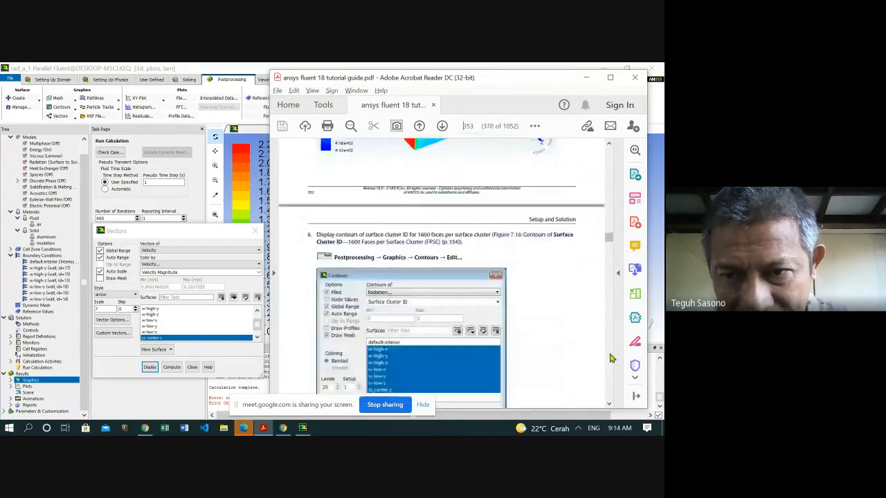
{"action": "scroll", "coordinate": [611, 359], "scroll_direction": "down", "scroll_amount": 10}
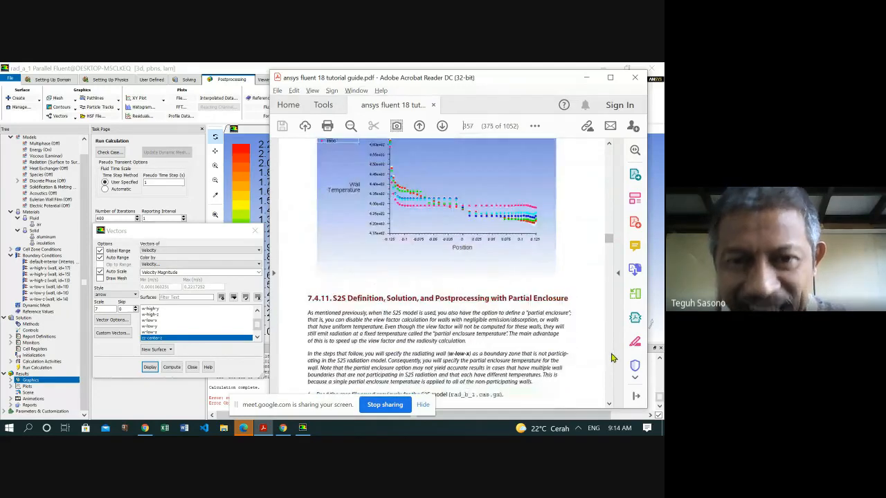
{"action": "scroll", "coordinate": [612, 357], "scroll_direction": "down", "scroll_amount": 5}
{"action": "scroll", "coordinate": [612, 358], "scroll_direction": "down", "scroll_amount": 5}
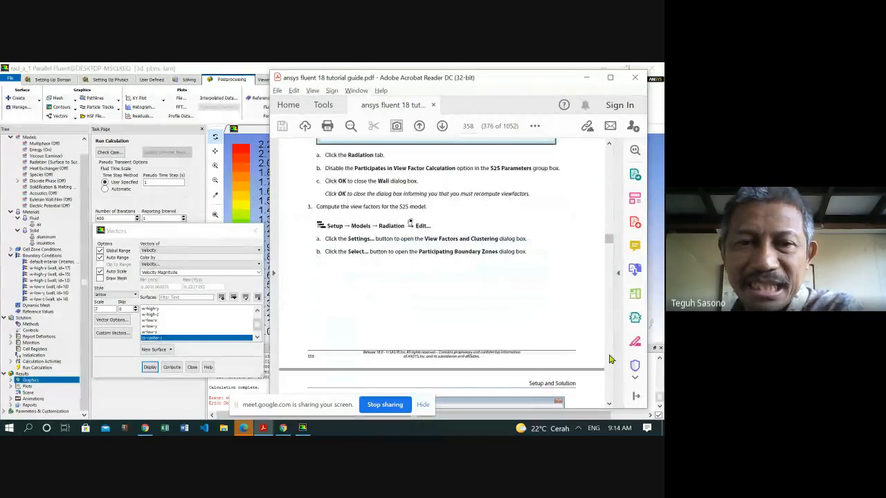
{"action": "scroll", "coordinate": [610, 359], "scroll_direction": "down", "scroll_amount": 5}
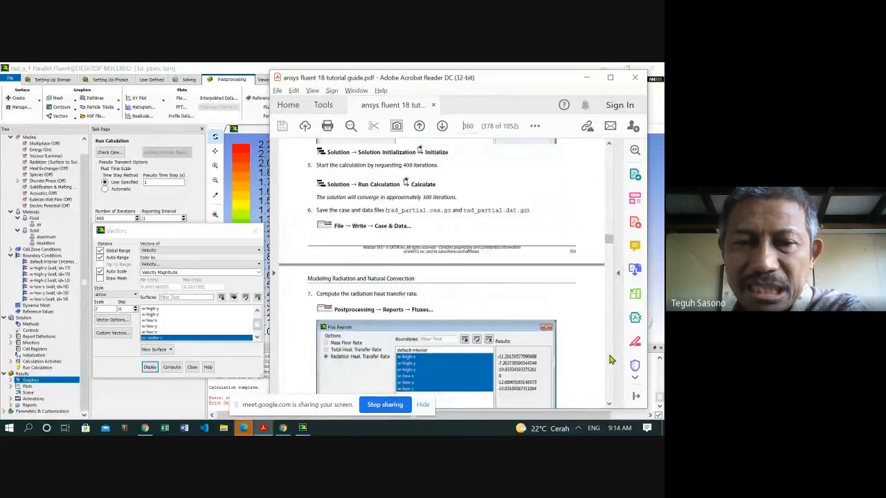
{"action": "scroll", "coordinate": [612, 360], "scroll_direction": "down", "scroll_amount": 10}
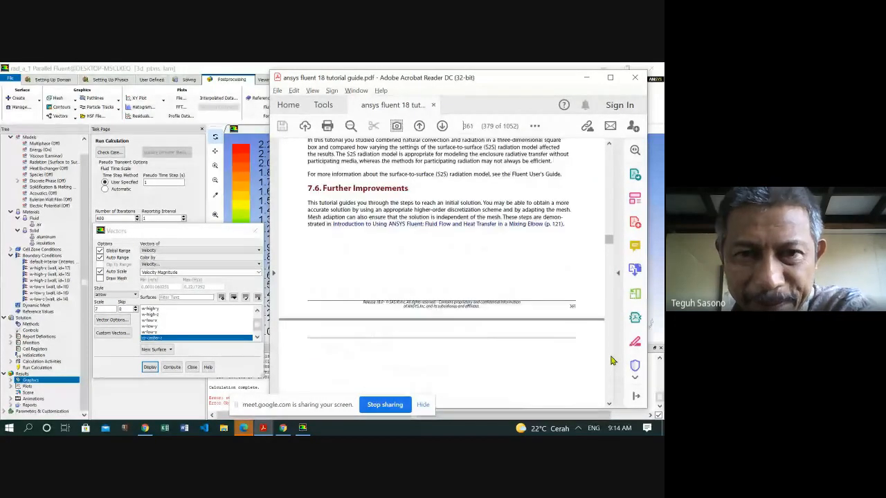
{"action": "scroll", "coordinate": [612, 359], "scroll_direction": "down", "scroll_amount": 10}
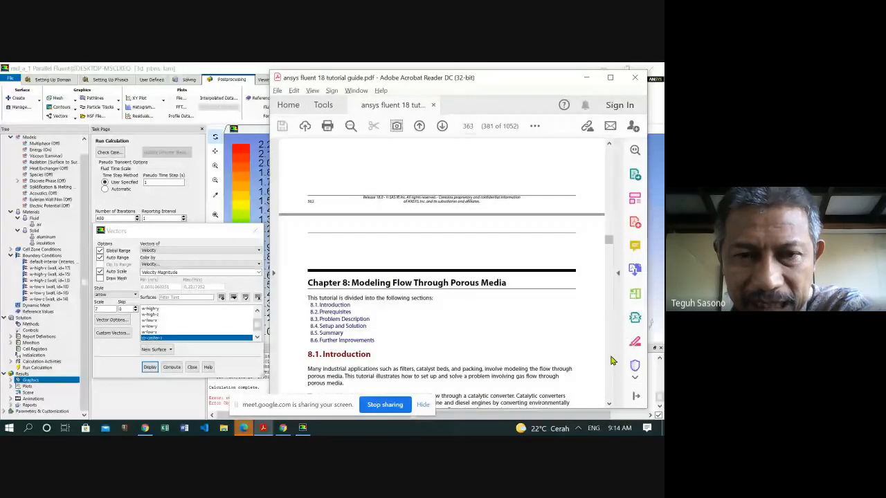
- Return to page 342 of the guide, review the S2S Information and total heat transfer rate instructions, and switch back to Fluent
{"action": "left_click", "coordinate": [470, 125]}
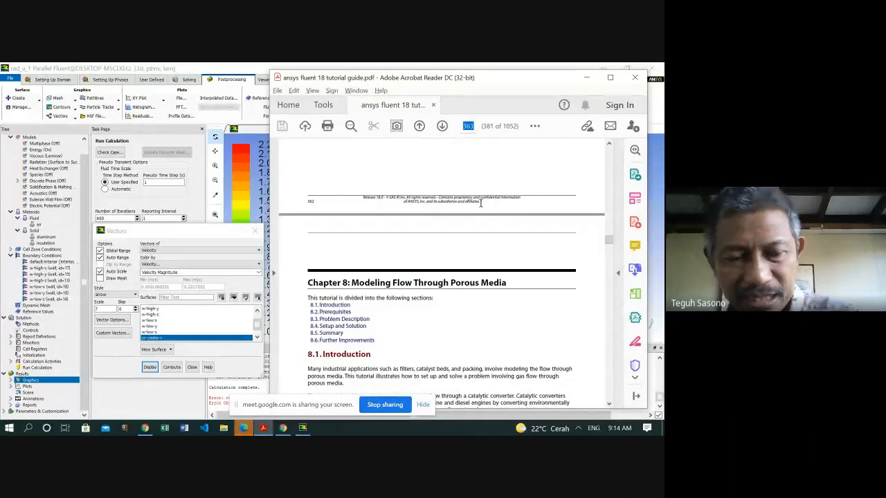
{"action": "type", "text": "342"}
{"action": "key", "text": "Return"}
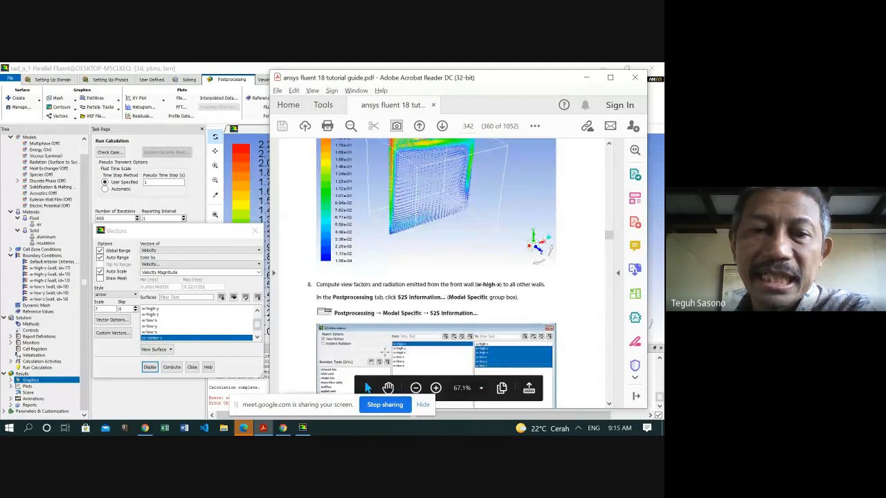
{"action": "scroll", "coordinate": [491, 309], "scroll_direction": "down", "scroll_amount": 6}
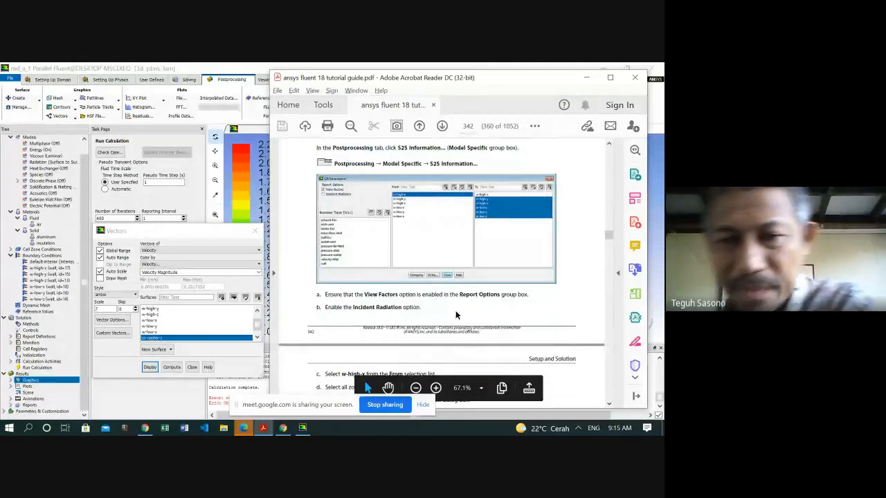
{"action": "scroll", "coordinate": [448, 321], "scroll_direction": "up", "scroll_amount": 1}
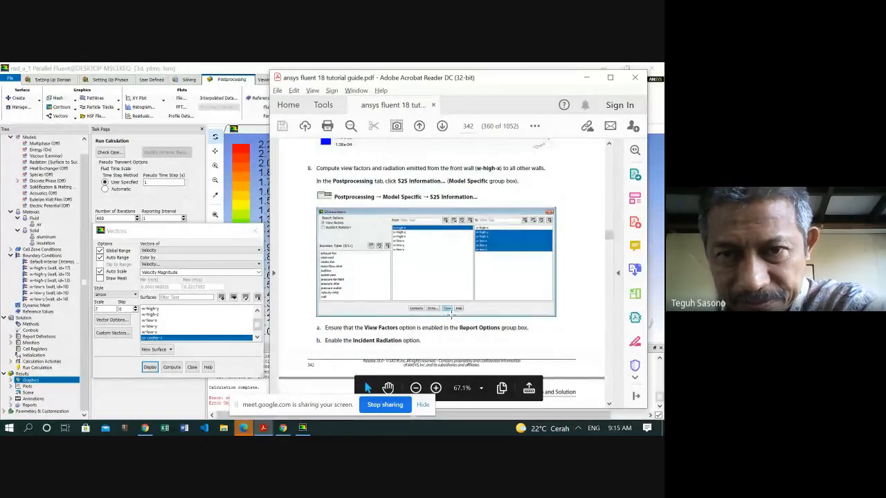
{"action": "scroll", "coordinate": [451, 315], "scroll_direction": "down", "scroll_amount": 1}
{"action": "scroll", "coordinate": [560, 307], "scroll_direction": "up", "scroll_amount": 2}
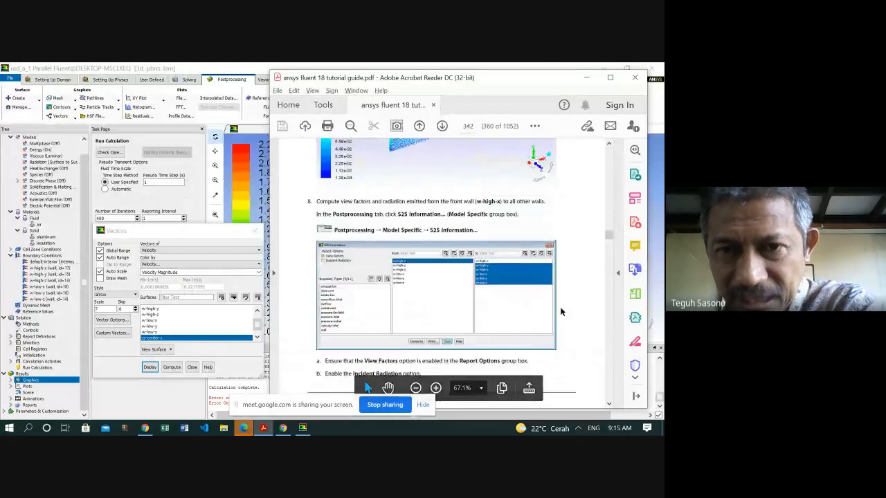
{"action": "scroll", "coordinate": [566, 310], "scroll_direction": "down", "scroll_amount": 10}
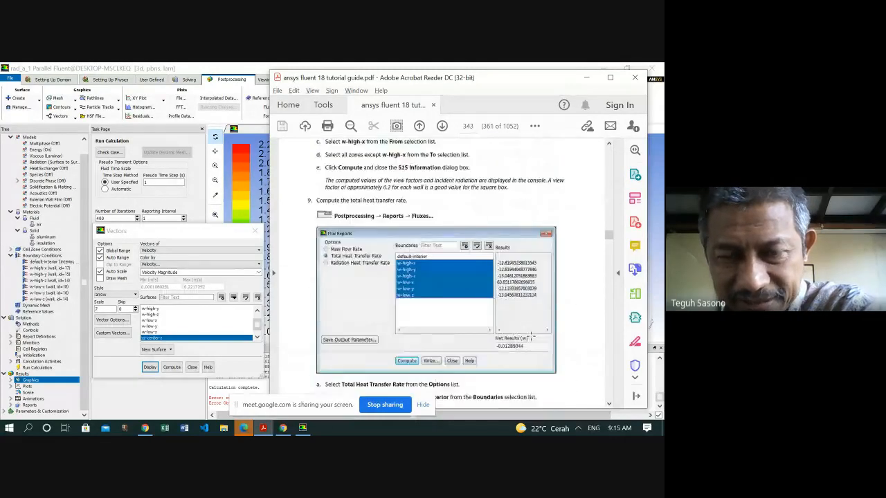
{"action": "scroll", "coordinate": [531, 335], "scroll_direction": "down", "scroll_amount": 2}
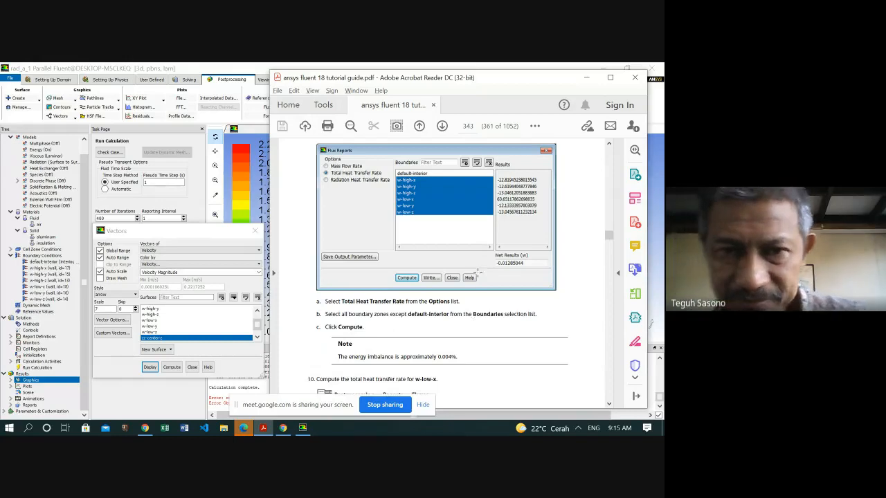
{"action": "scroll", "coordinate": [483, 307], "scroll_direction": "up", "scroll_amount": 5}
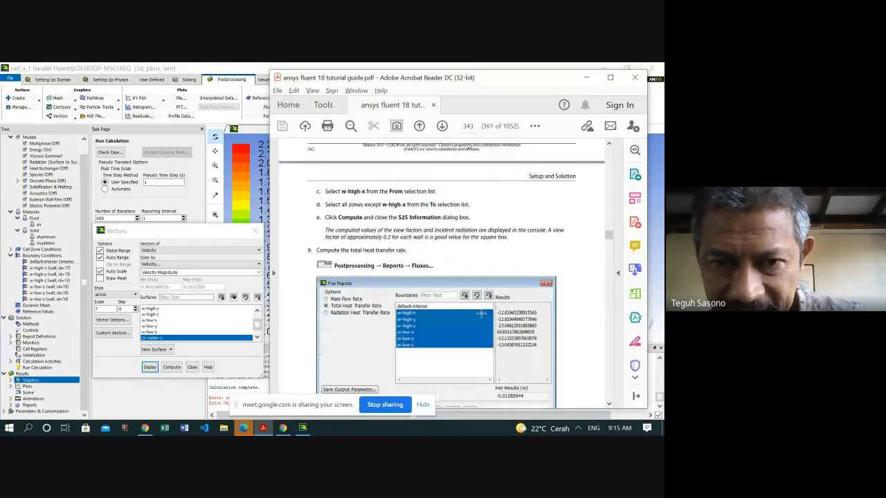
{"action": "scroll", "coordinate": [479, 316], "scroll_direction": "up", "scroll_amount": 2}
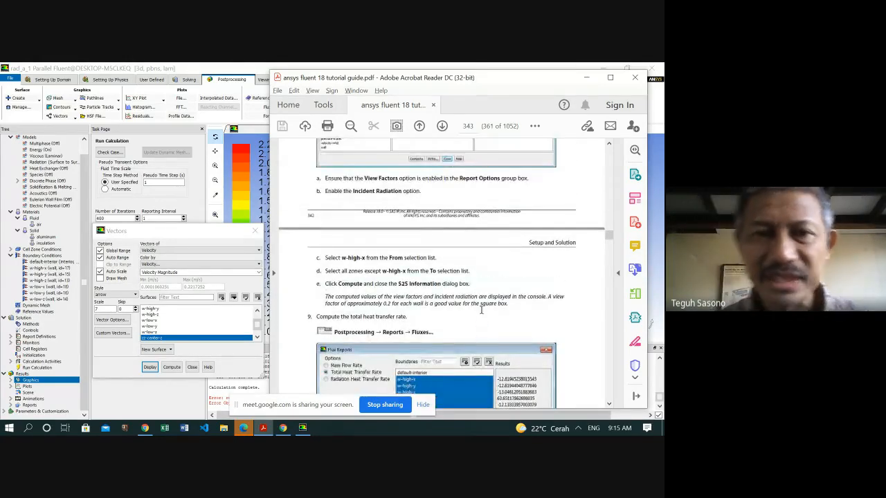
{"action": "left_click", "coordinate": [303, 428]}
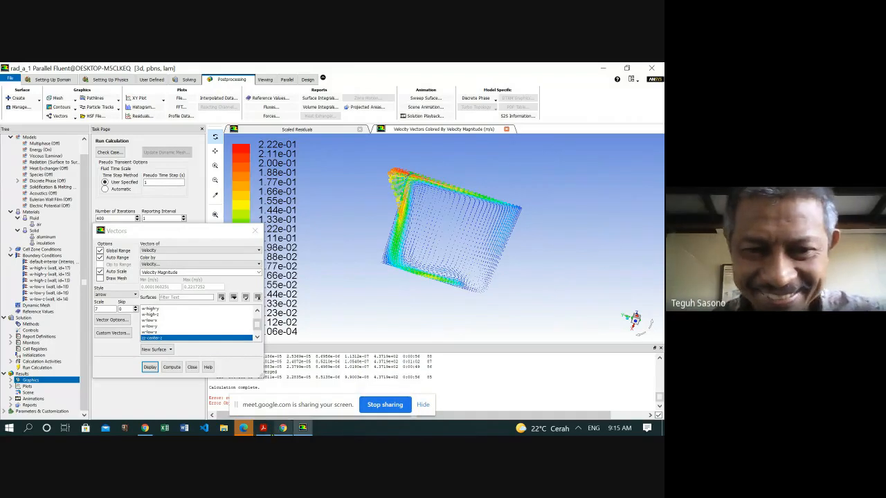
- Switch to Acrobat Reader, open the recent Computational Fluid Dynamics: A Practical Approach PDF, maximize the window, and collapse the tools pane
{"action": "mouse_move", "coordinate": [263, 430]}
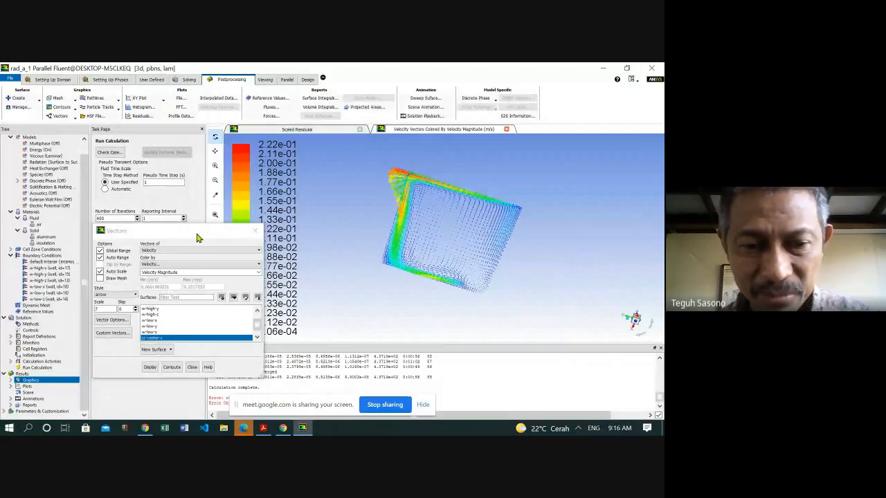
{"action": "left_click", "coordinate": [263, 429]}
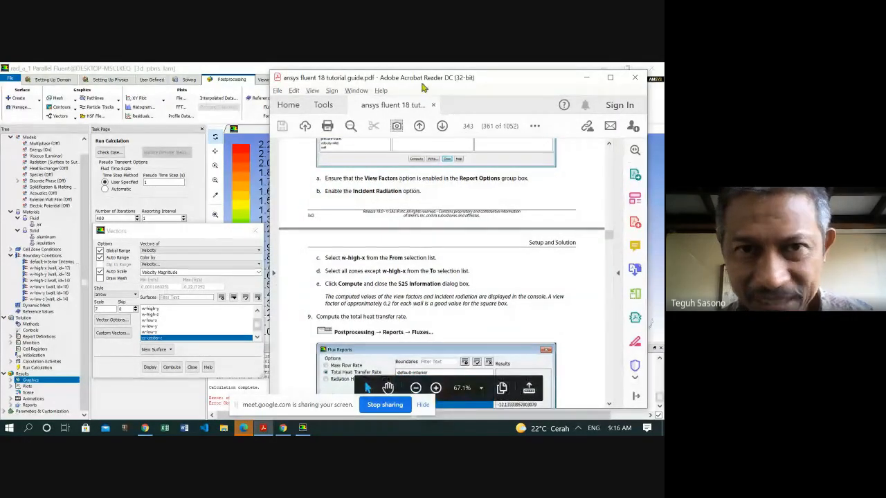
{"action": "left_click", "coordinate": [277, 91]}
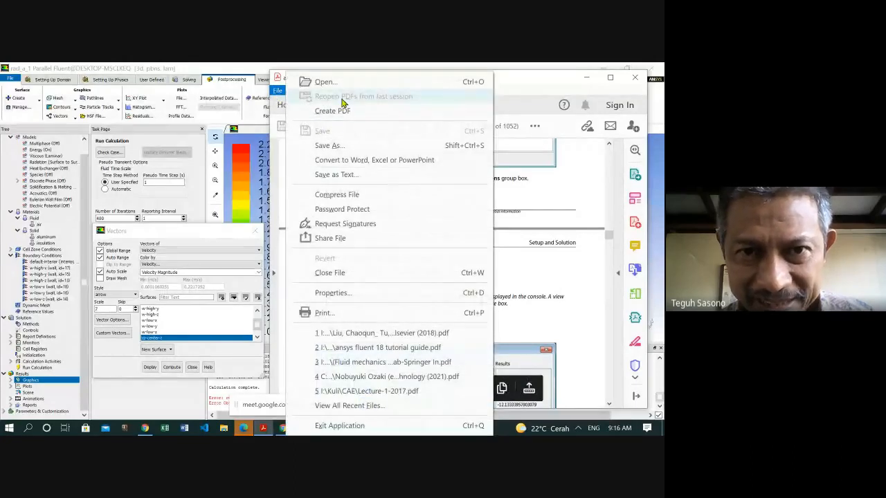
{"action": "left_click", "coordinate": [367, 333]}
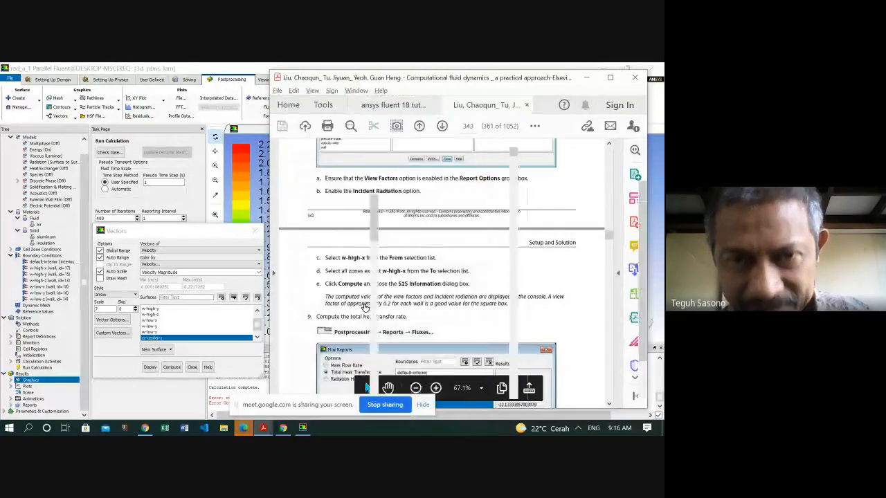
{"action": "double_click", "coordinate": [517, 79]}
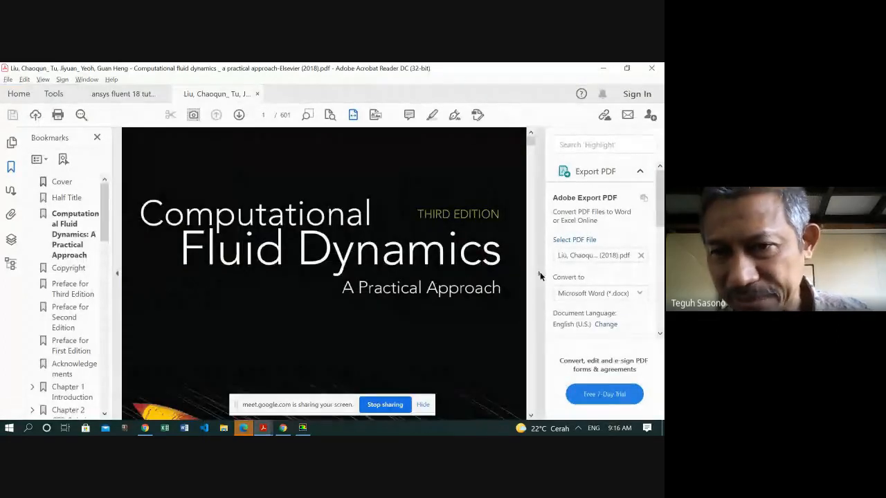
{"action": "left_click", "coordinate": [540, 272]}
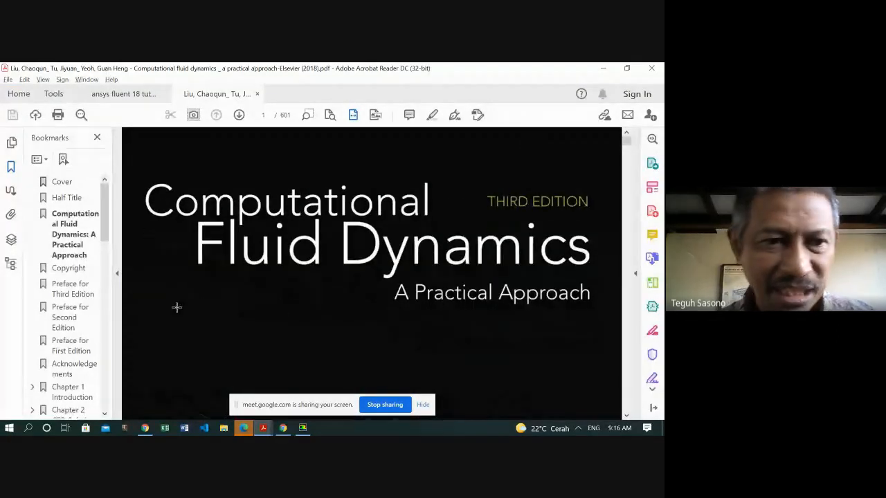
- Skim the book's cover, publisher pages, and prefaces up to the Preface for First Edition
{"action": "scroll", "coordinate": [176, 307], "scroll_direction": "down", "scroll_amount": 5}
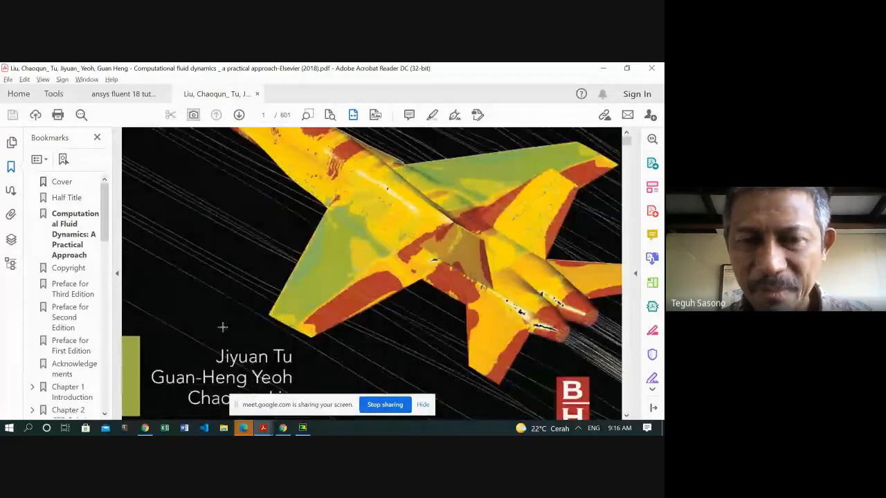
{"action": "scroll", "coordinate": [223, 327], "scroll_direction": "down", "scroll_amount": 8}
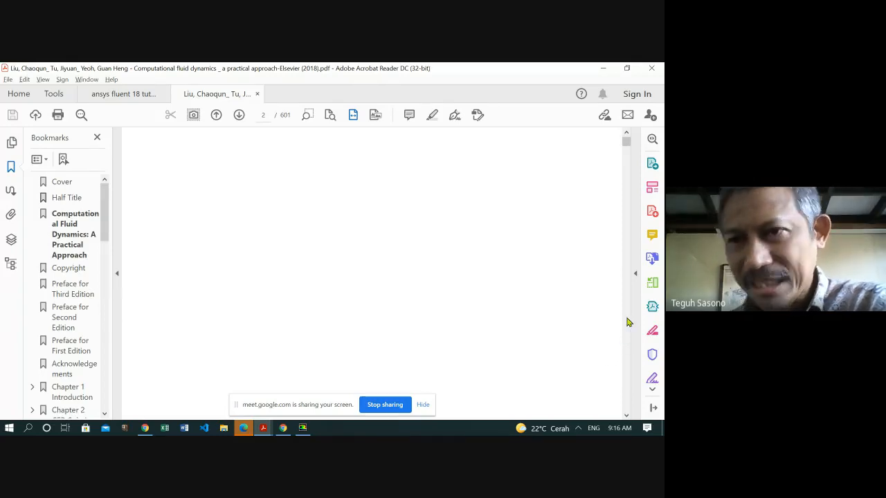
{"action": "scroll", "coordinate": [629, 299], "scroll_direction": "down", "scroll_amount": 2}
{"action": "scroll", "coordinate": [630, 300], "scroll_direction": "down", "scroll_amount": 3}
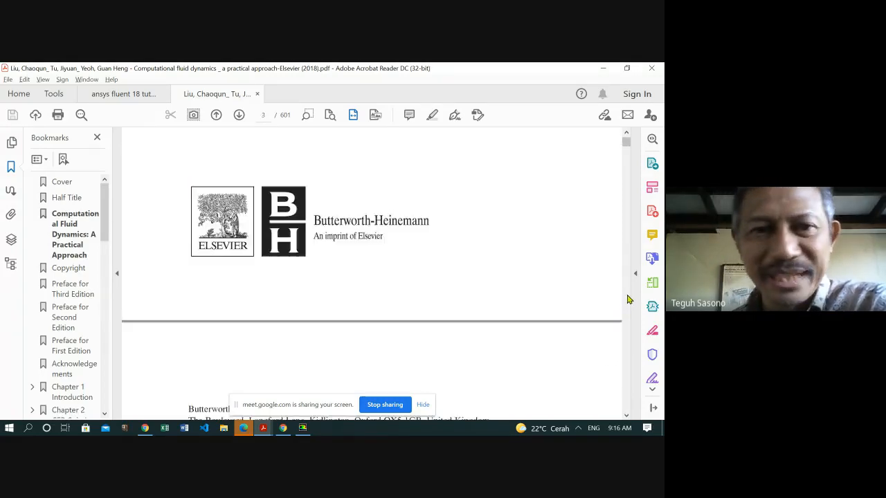
{"action": "scroll", "coordinate": [629, 300], "scroll_direction": "down", "scroll_amount": 6}
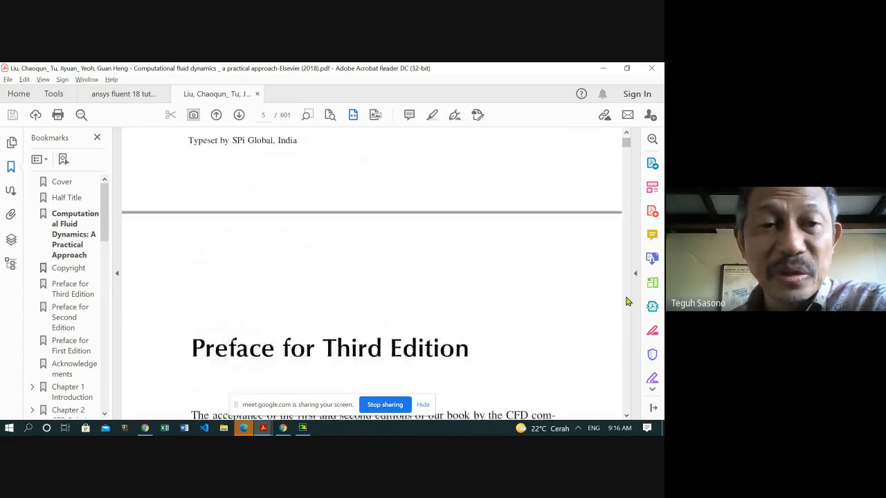
{"action": "scroll", "coordinate": [628, 301], "scroll_direction": "down", "scroll_amount": 5}
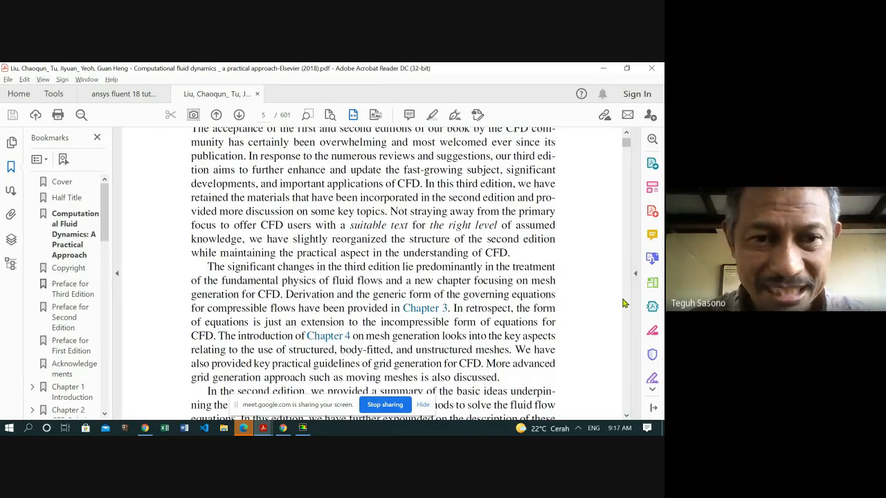
{"action": "scroll", "coordinate": [623, 303], "scroll_direction": "down", "scroll_amount": 15}
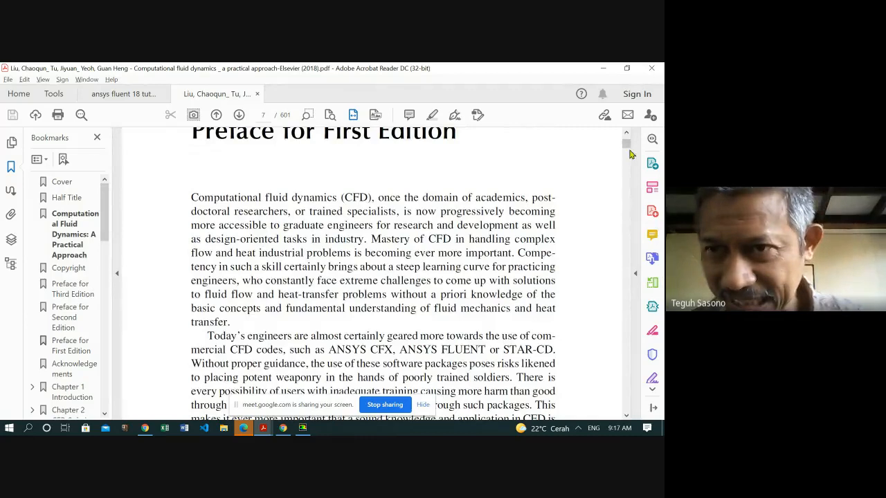
- Go to the Chapter 1 Introduction and examine its CFD application examples through the biomedical section's artery wall shear stress figure
{"action": "left_click_drag", "start_coordinate": [626, 144], "coordinate": [638, 163]}
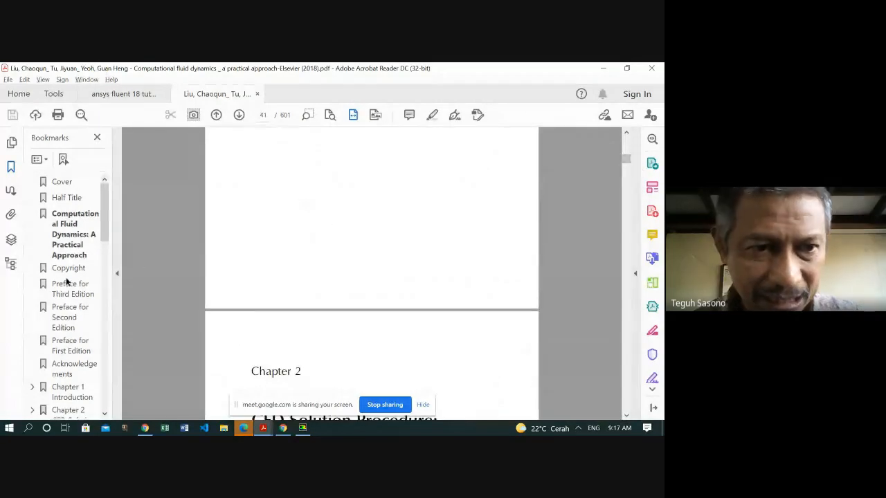
{"action": "left_click", "coordinate": [70, 392]}
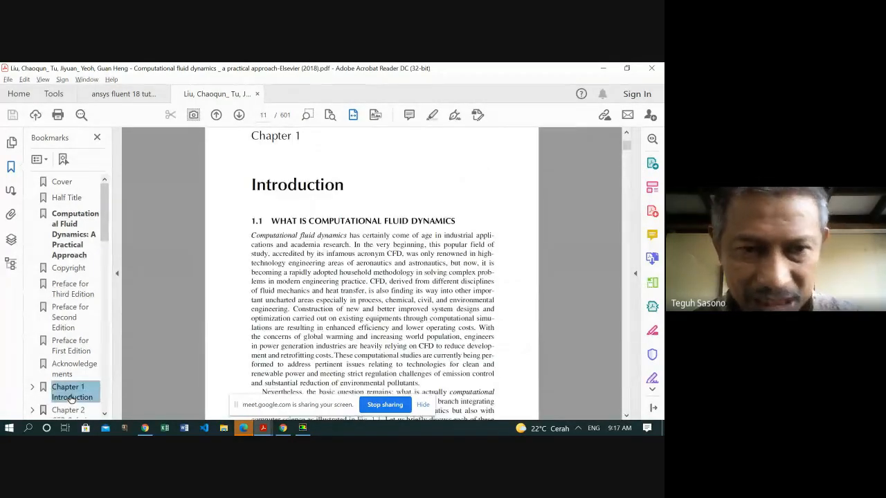
{"action": "left_click", "coordinate": [400, 291]}
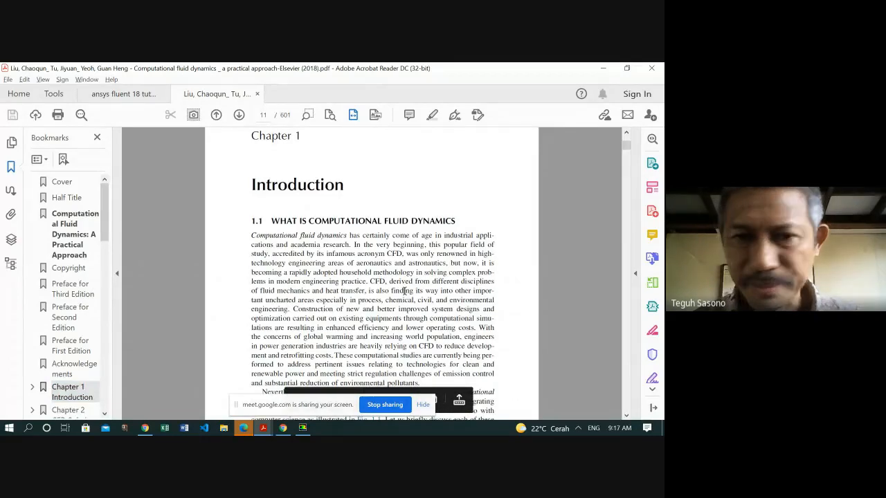
{"action": "scroll", "coordinate": [405, 292], "scroll_direction": "down", "scroll_amount": 5}
{"action": "scroll", "coordinate": [405, 292], "scroll_direction": "down", "scroll_amount": 10}
{"action": "scroll", "coordinate": [405, 292], "scroll_direction": "down", "scroll_amount": 20}
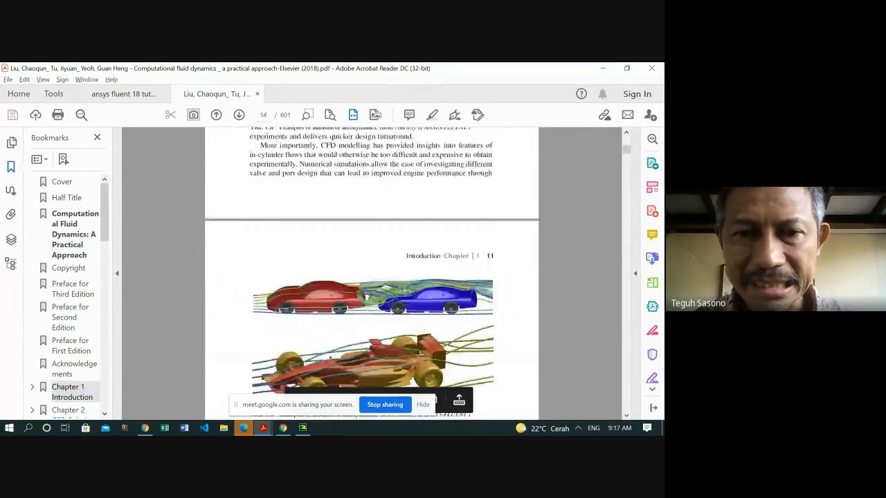
{"action": "scroll", "coordinate": [404, 292], "scroll_direction": "up", "scroll_amount": 15}
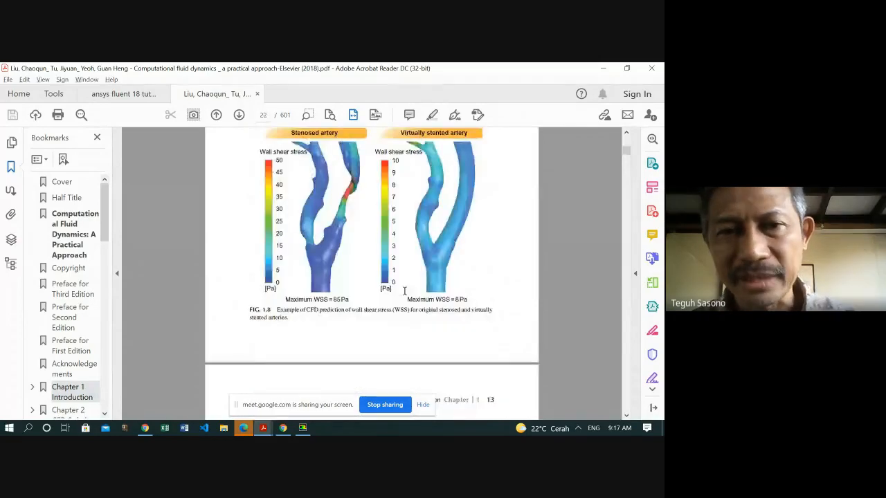
{"action": "scroll", "coordinate": [405, 292], "scroll_direction": "up", "scroll_amount": 5}
{"action": "scroll", "coordinate": [405, 292], "scroll_direction": "down", "scroll_amount": 5}
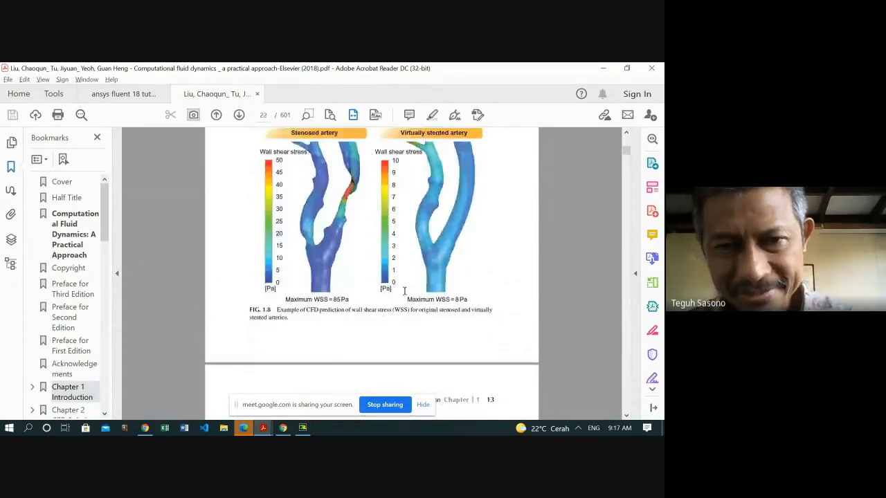
{"action": "scroll", "coordinate": [405, 291], "scroll_direction": "up", "scroll_amount": 8}
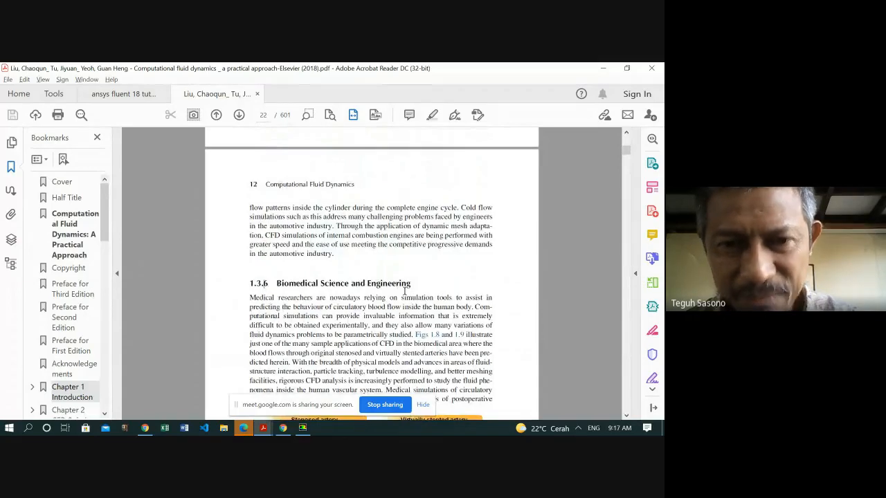
{"action": "scroll", "coordinate": [405, 291], "scroll_direction": "down", "scroll_amount": 8}
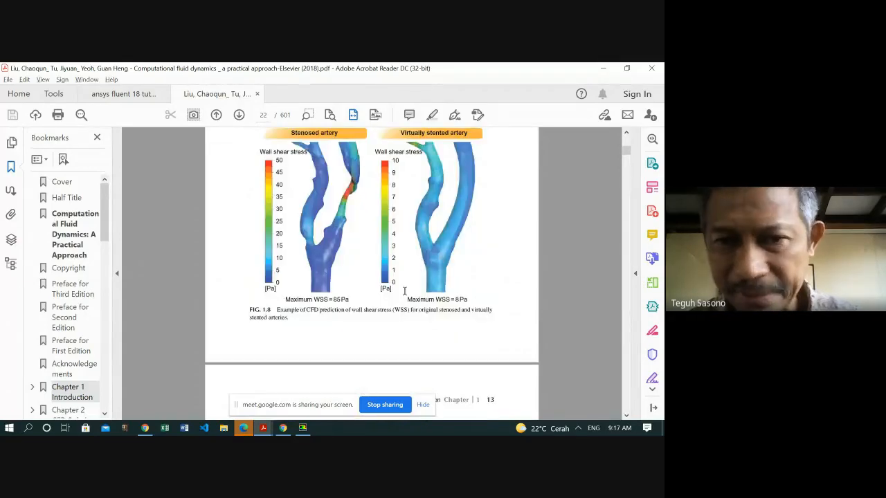
- Examine the nasal cavity, bronchial tree, stirred tank, and water treatment examples on pages 23 to 28 of the PDF
{"action": "scroll", "coordinate": [404, 291], "scroll_direction": "down", "scroll_amount": 8}
{"action": "scroll", "coordinate": [404, 291], "scroll_direction": "down", "scroll_amount": 20}
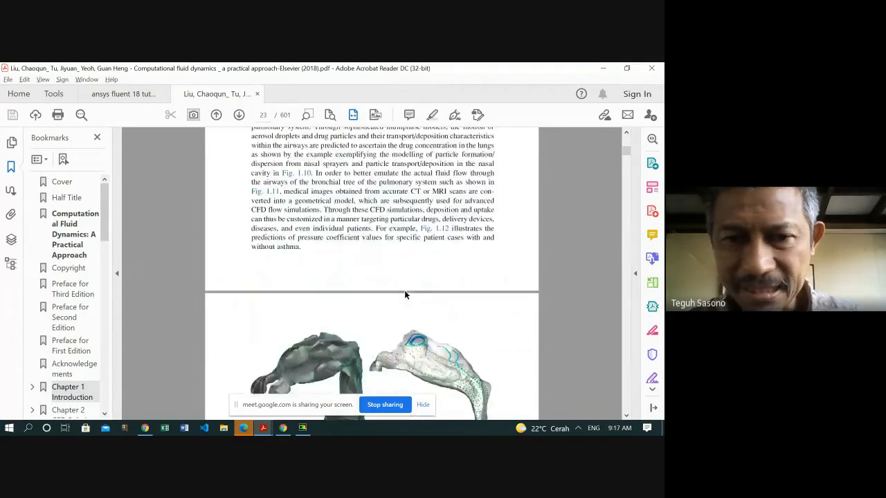
{"action": "scroll", "coordinate": [404, 291], "scroll_direction": "down", "scroll_amount": 20}
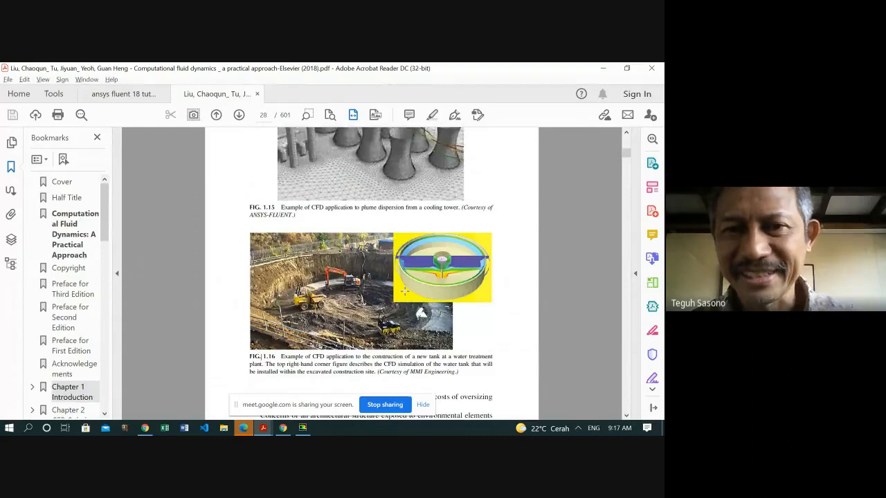
{"action": "scroll", "coordinate": [405, 291], "scroll_direction": "up", "scroll_amount": 15}
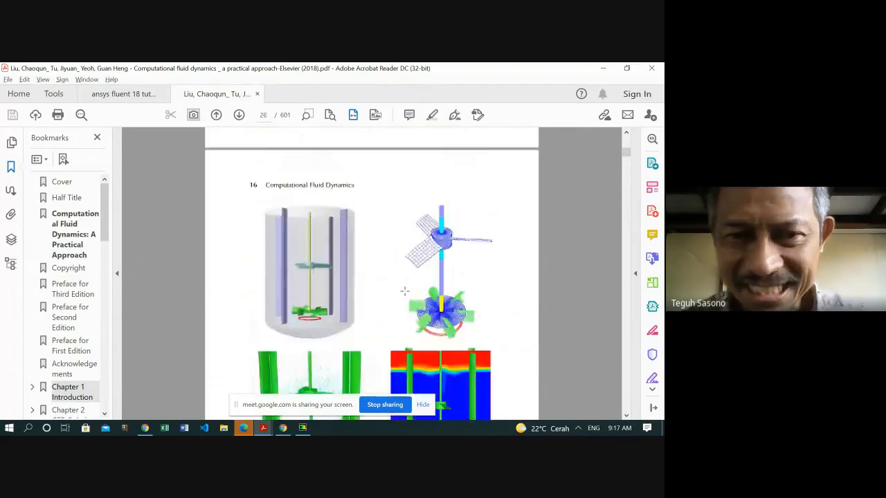
{"action": "scroll", "coordinate": [404, 291], "scroll_direction": "up", "scroll_amount": 15}
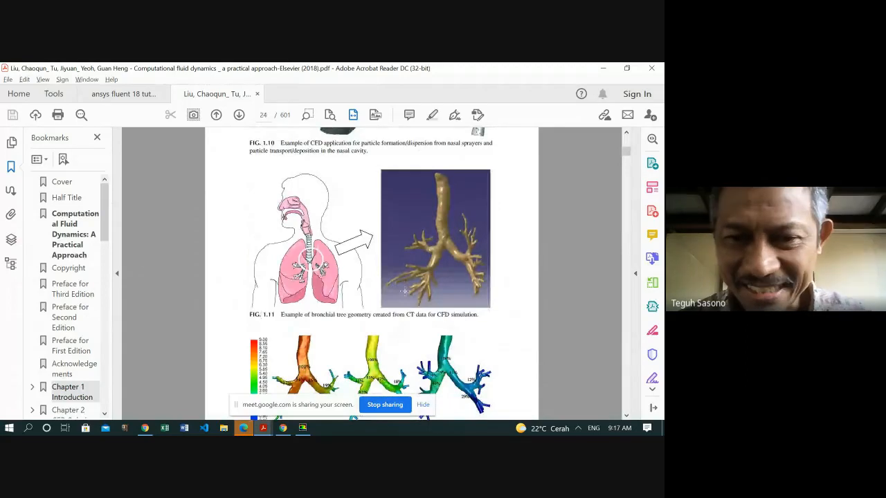
{"action": "scroll", "coordinate": [404, 291], "scroll_direction": "down", "scroll_amount": 5}
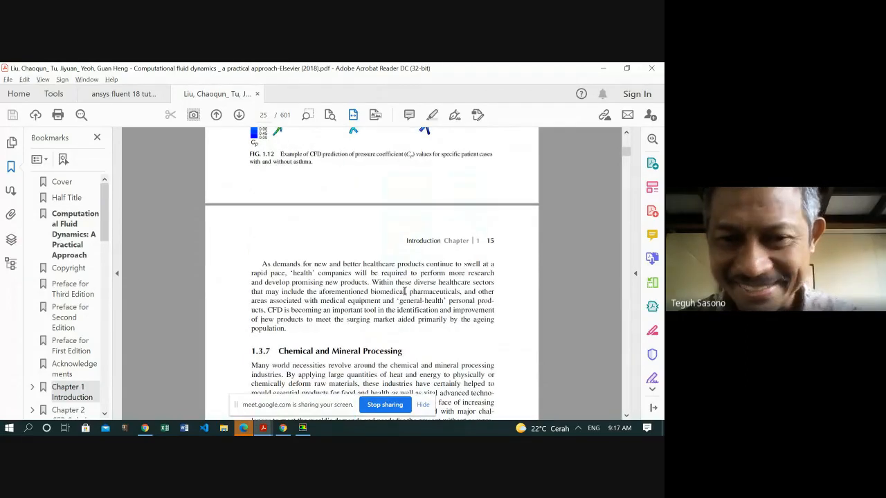
- Examine the wind turbine, fluidized coal bed, swimming stroke, and aerodynamic helmet examples in Chapter 1
{"action": "scroll", "coordinate": [405, 290], "scroll_direction": "down", "scroll_amount": 20}
{"action": "scroll", "coordinate": [404, 290], "scroll_direction": "down", "scroll_amount": 20}
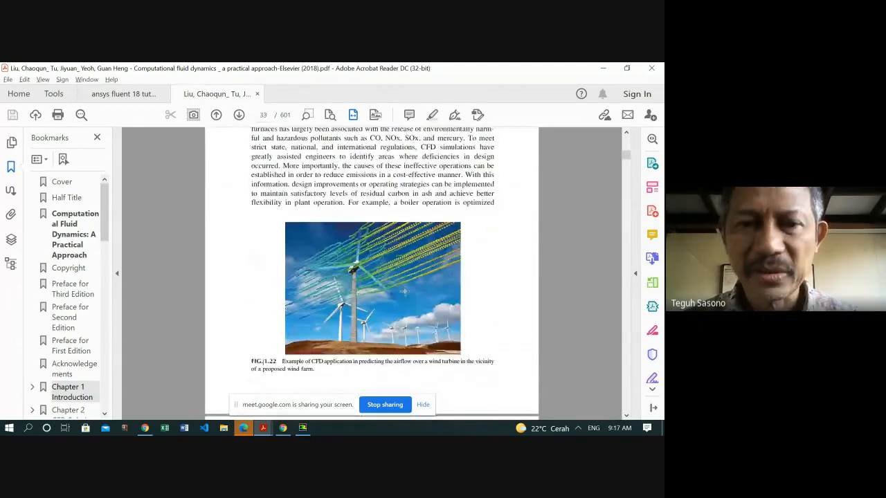
{"action": "scroll", "coordinate": [405, 291], "scroll_direction": "down", "scroll_amount": 4}
{"action": "scroll", "coordinate": [405, 291], "scroll_direction": "down", "scroll_amount": 5}
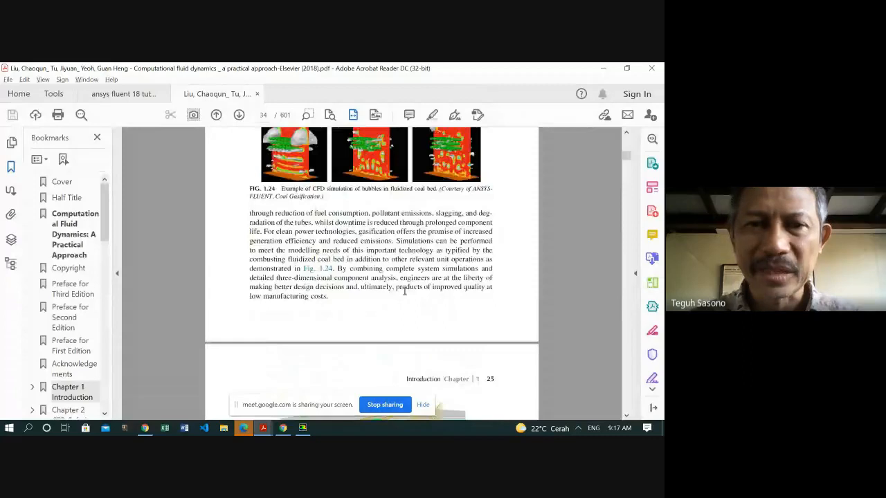
{"action": "scroll", "coordinate": [404, 291], "scroll_direction": "down", "scroll_amount": 15}
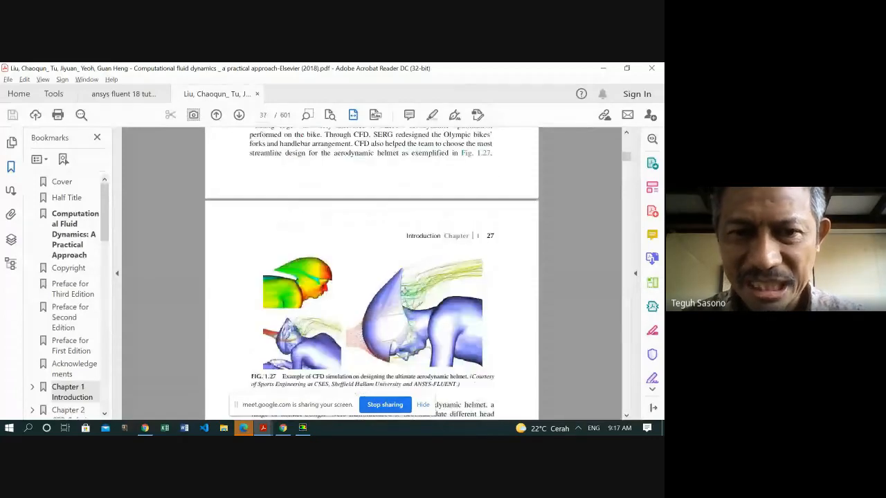
{"action": "scroll", "coordinate": [405, 295], "scroll_direction": "up", "scroll_amount": 5}
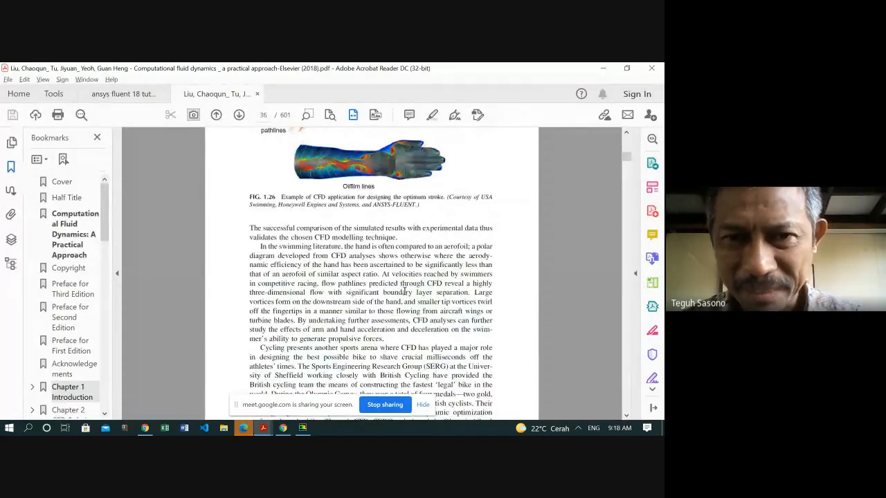
{"action": "scroll", "coordinate": [404, 290], "scroll_direction": "up", "scroll_amount": 3}
{"action": "scroll", "coordinate": [405, 290], "scroll_direction": "down", "scroll_amount": 8}
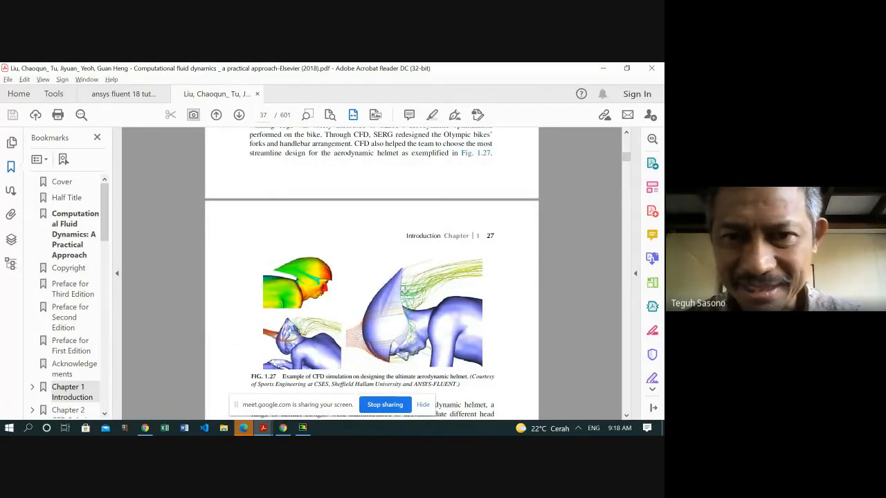
- Go to the Chapter 1 review questions and select the text of questions 1.17 and 1.15 while reading the list through 1.21
{"action": "scroll", "coordinate": [404, 291], "scroll_direction": "down", "scroll_amount": 7}
{"action": "scroll", "coordinate": [404, 290], "scroll_direction": "down", "scroll_amount": 20}
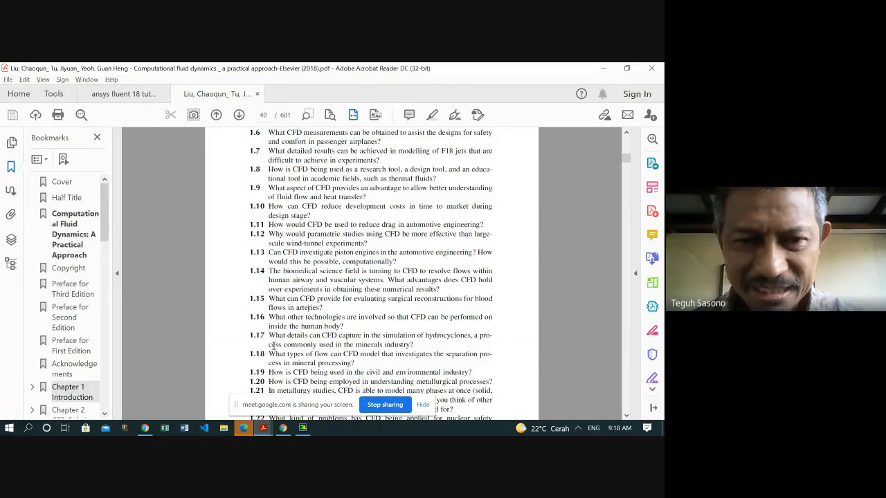
{"action": "mouse_move", "coordinate": [270, 336]}
{"action": "left_mouse_down"}
{"action": "mouse_move", "coordinate": [425, 350]}
{"action": "mouse_move", "coordinate": [272, 338]}
{"action": "left_mouse_up"}
{"action": "left_click", "coordinate": [416, 345]}
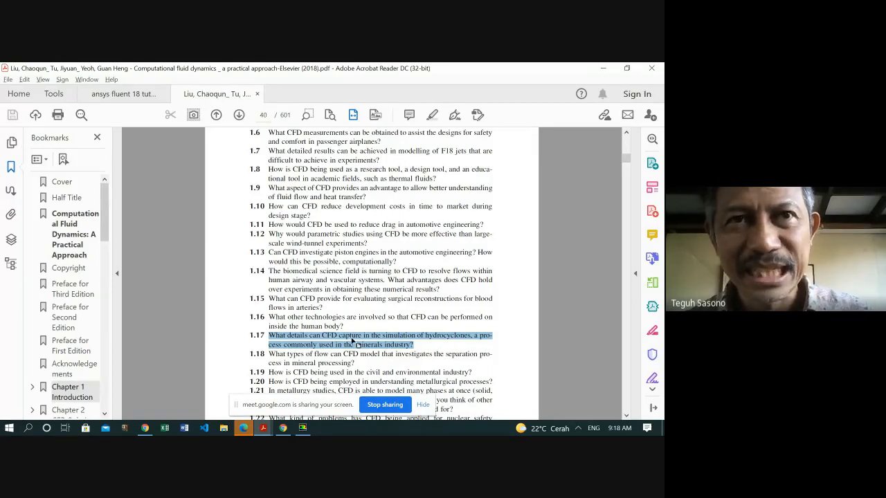
{"action": "left_click_drag", "start_coordinate": [269, 317], "coordinate": [268, 298]}
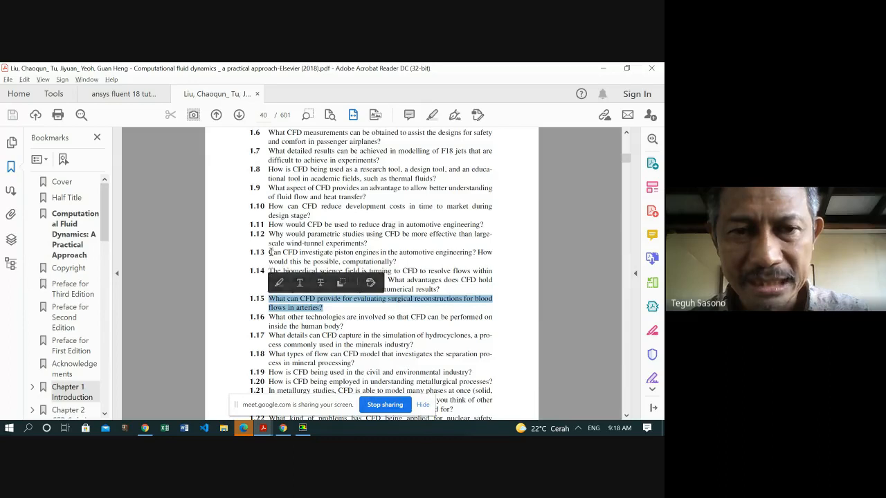
{"action": "left_click", "coordinate": [285, 252]}
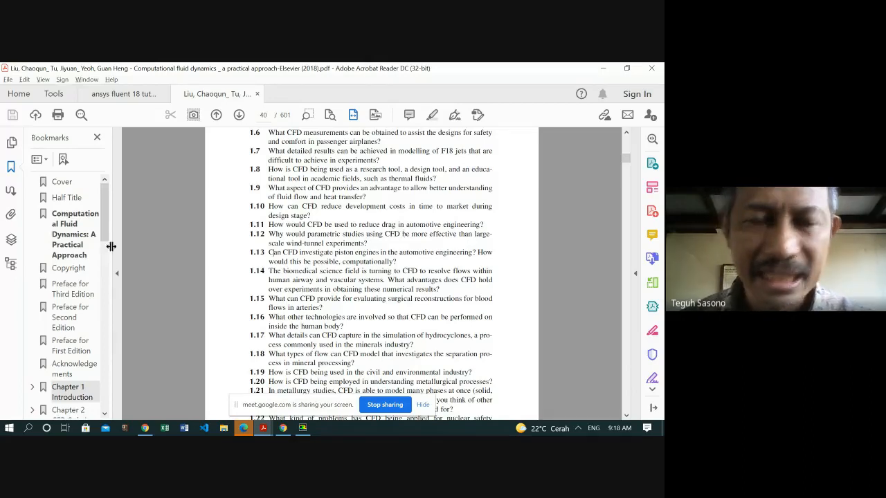
{"action": "left_click_drag", "start_coordinate": [283, 391], "coordinate": [437, 413]}
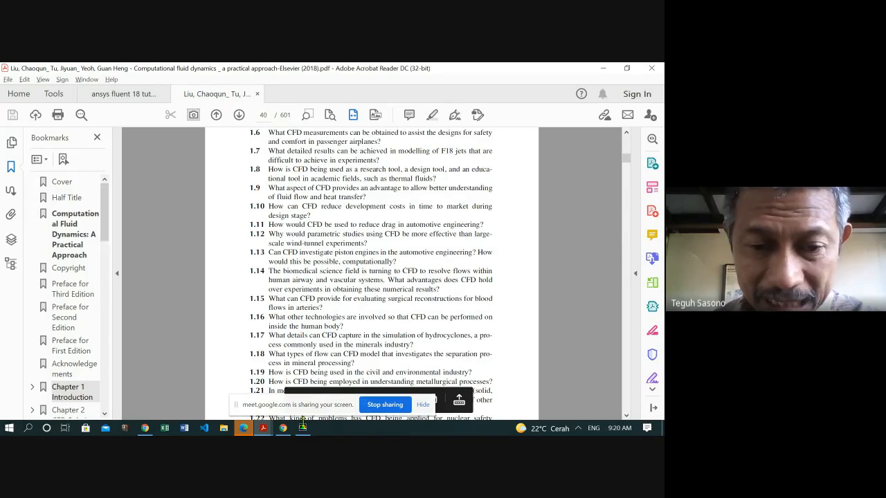
- Check the velocity vectors in Fluent, then switch to the tutorial guide PDF and review step 9 on the total heat transfer rate
{"action": "left_click", "coordinate": [303, 428]}
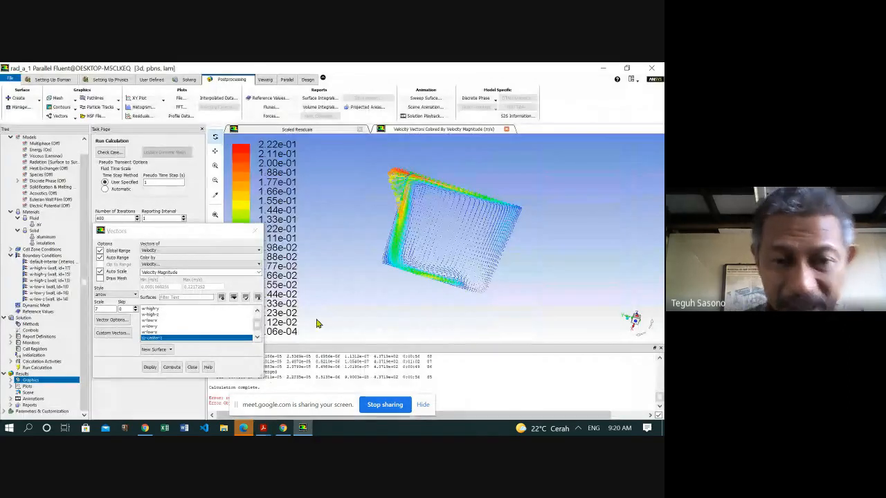
{"action": "mouse_move", "coordinate": [264, 425]}
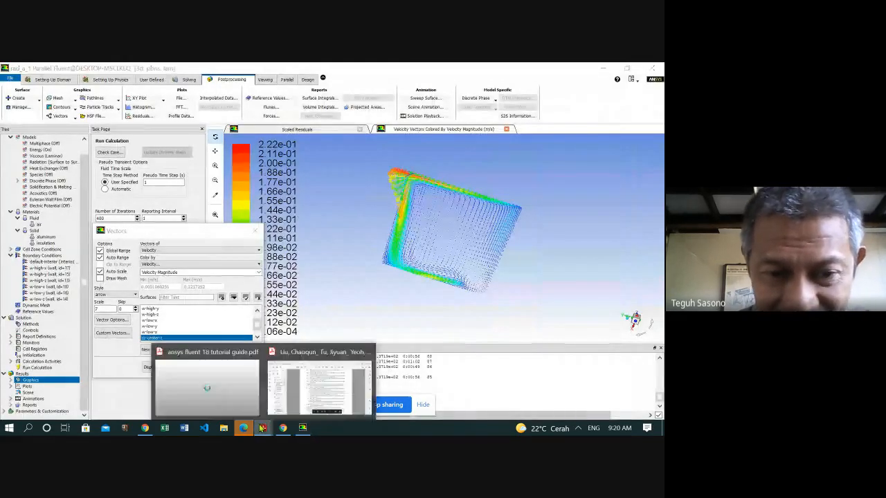
{"action": "left_click", "coordinate": [316, 379]}
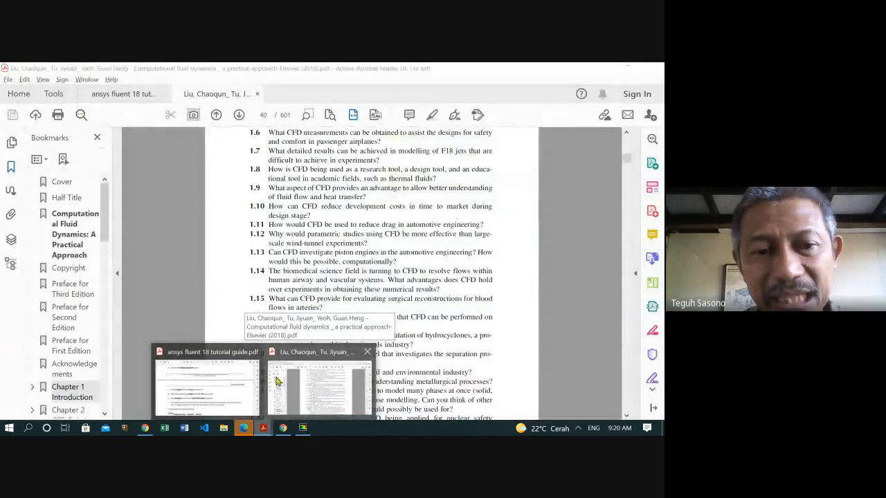
{"action": "left_click", "coordinate": [229, 392]}
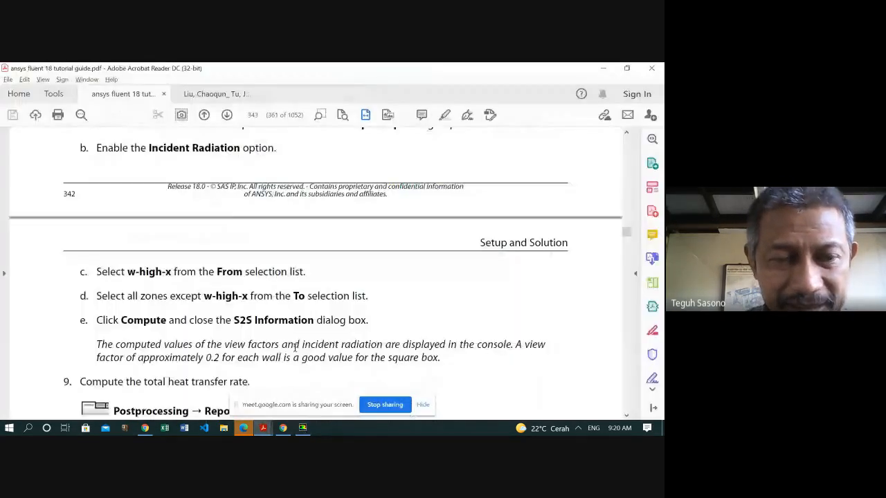
{"action": "scroll", "coordinate": [234, 314], "scroll_direction": "down", "scroll_amount": 2}
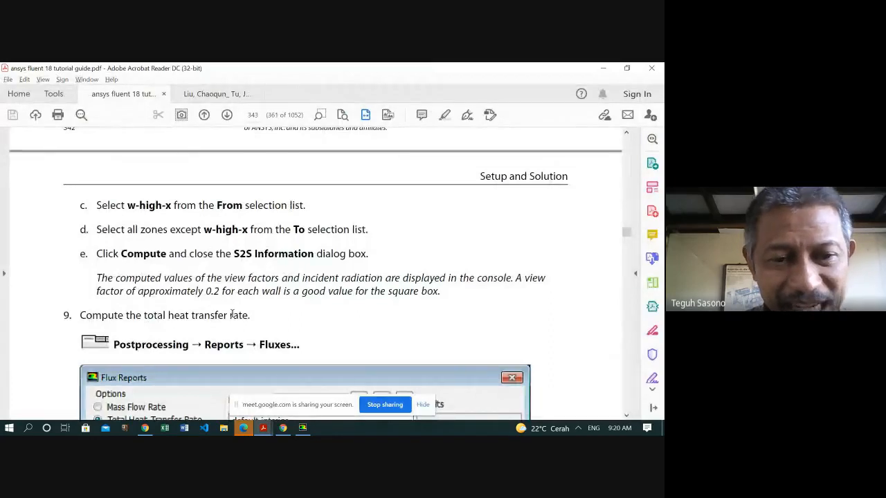
{"action": "mouse_move", "coordinate": [263, 430]}
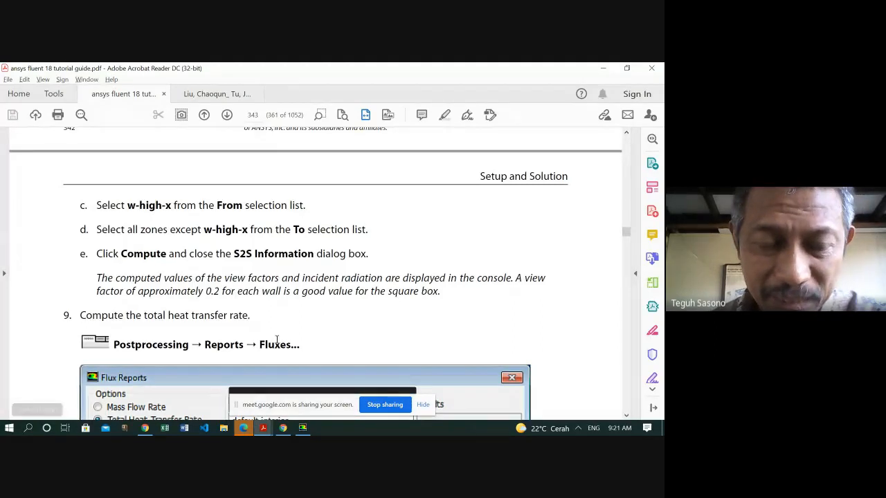
- Switch to the Computational Fluid Dynamics book and select the first two lines of review question 1.14
{"action": "mouse_move", "coordinate": [283, 430]}
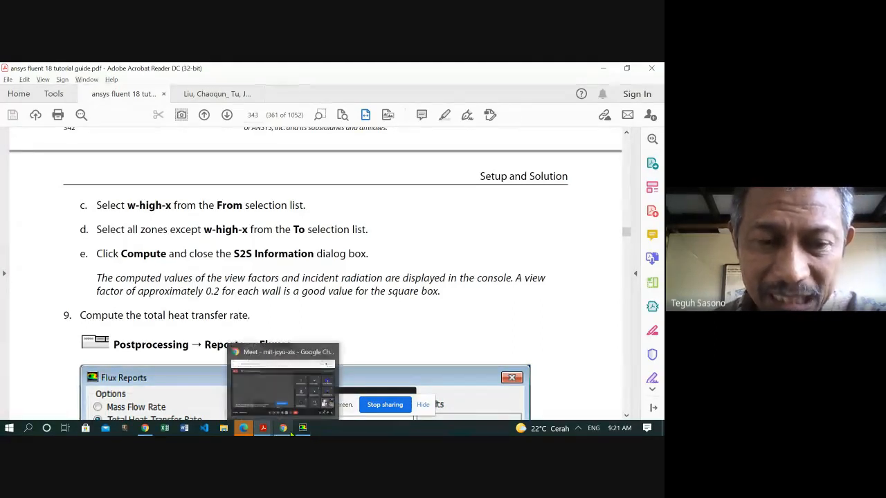
{"action": "left_click", "coordinate": [355, 432]}
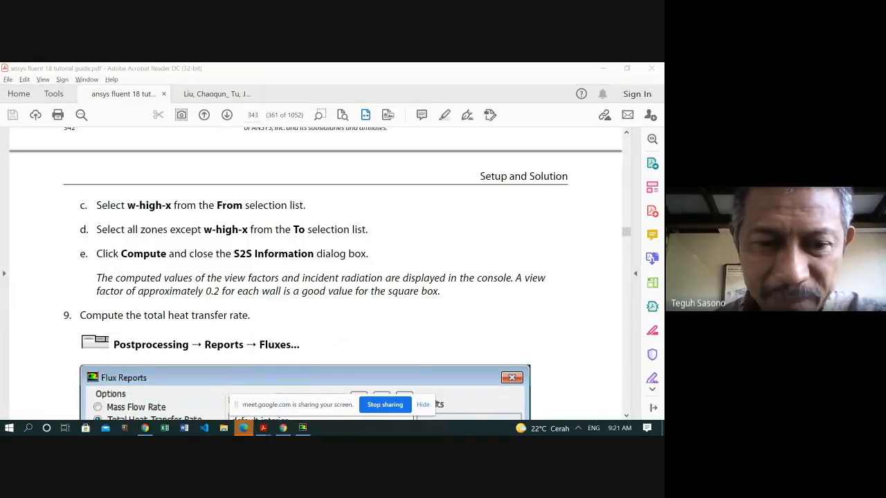
{"action": "mouse_move", "coordinate": [266, 429]}
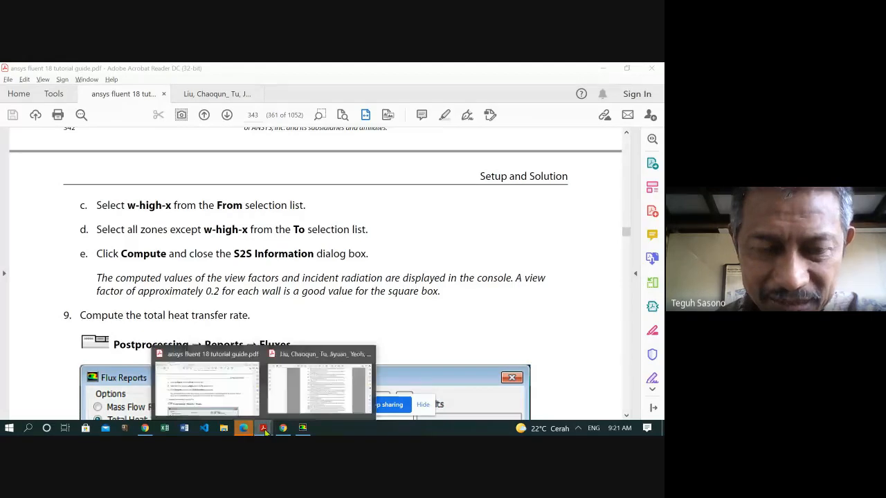
{"action": "left_click", "coordinate": [296, 396]}
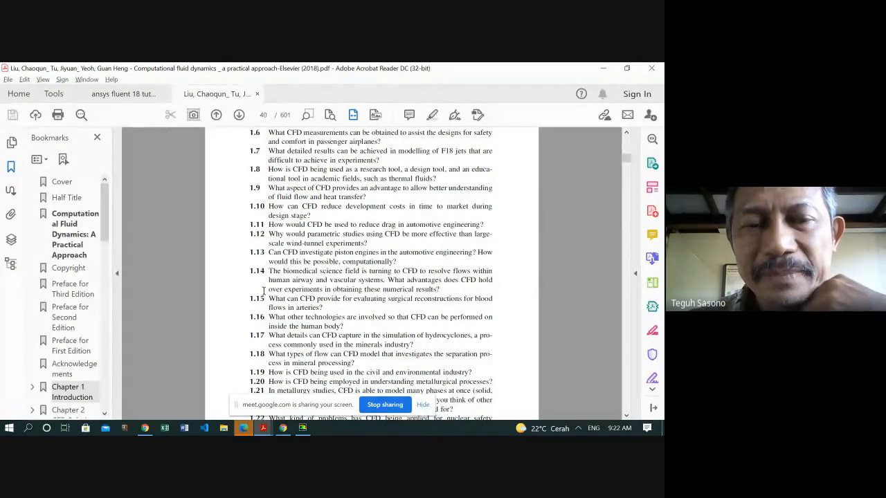
{"action": "left_click_drag", "start_coordinate": [269, 271], "coordinate": [497, 282]}
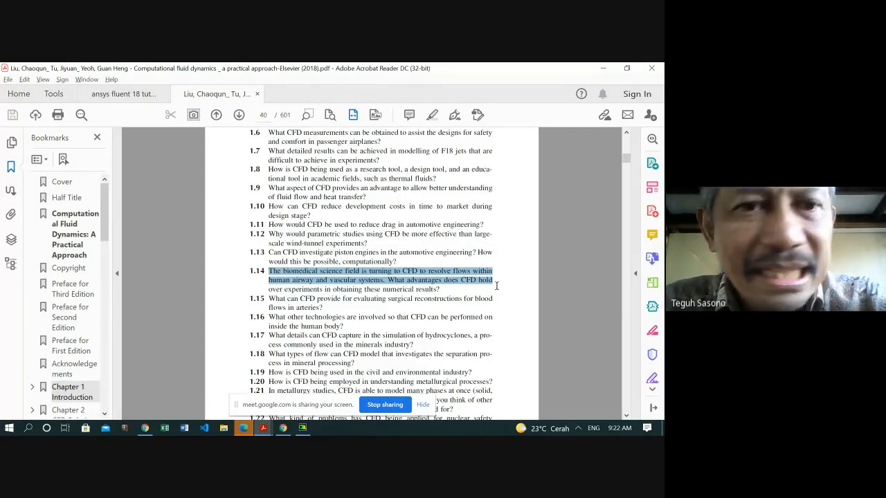
{"action": "mouse_move", "coordinate": [284, 431]}
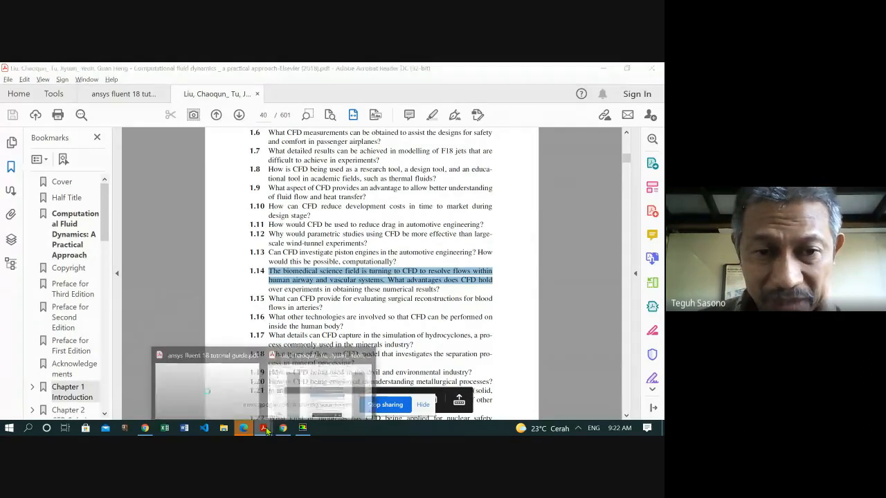
{"action": "left_click", "coordinate": [299, 393]}
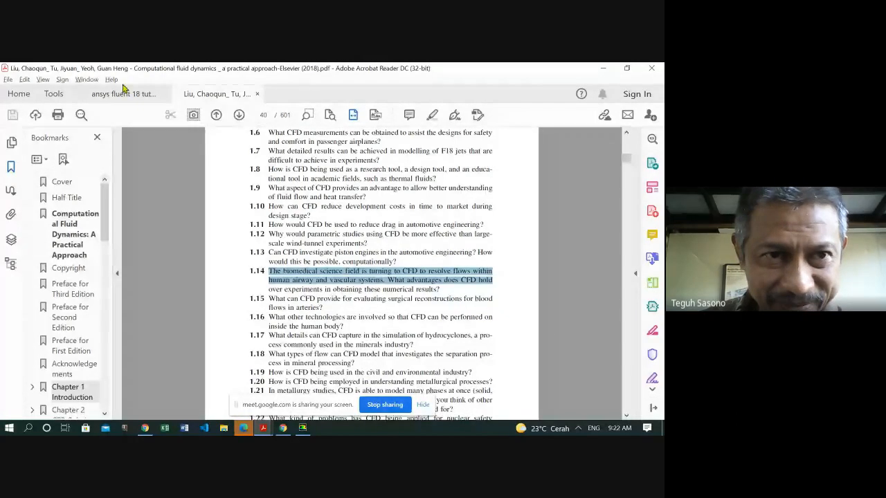
- Return to the Fluent tutorial guide and review the steps from the S2S view factor report through the flux reports and wall temperature plot
{"action": "left_click", "coordinate": [122, 93]}
{"action": "scroll", "coordinate": [307, 242], "scroll_direction": "up", "scroll_amount": 3}
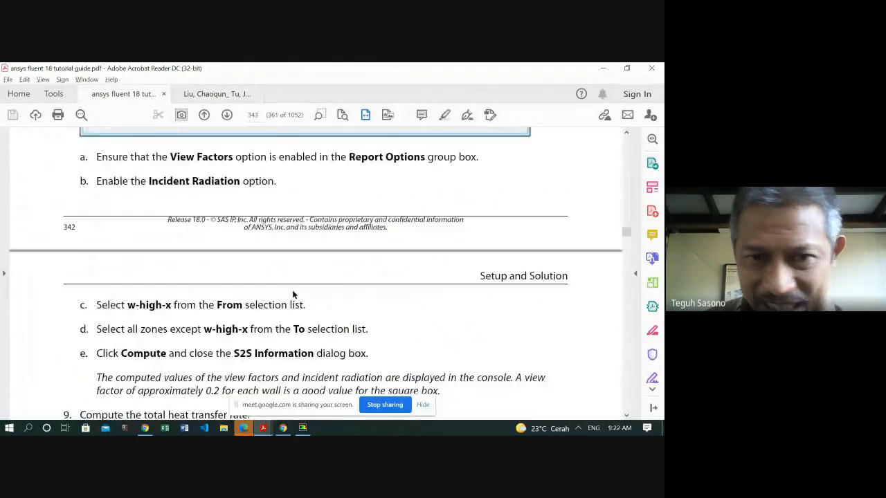
{"action": "scroll", "coordinate": [293, 294], "scroll_direction": "up", "scroll_amount": 5}
{"action": "scroll", "coordinate": [287, 296], "scroll_direction": "down", "scroll_amount": 3}
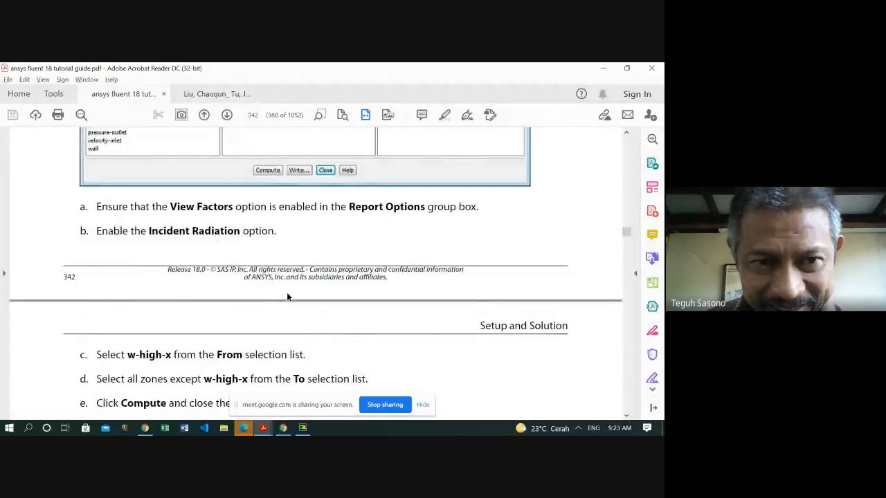
{"action": "scroll", "coordinate": [287, 296], "scroll_direction": "down", "scroll_amount": 3}
{"action": "scroll", "coordinate": [250, 318], "scroll_direction": "down", "scroll_amount": 20}
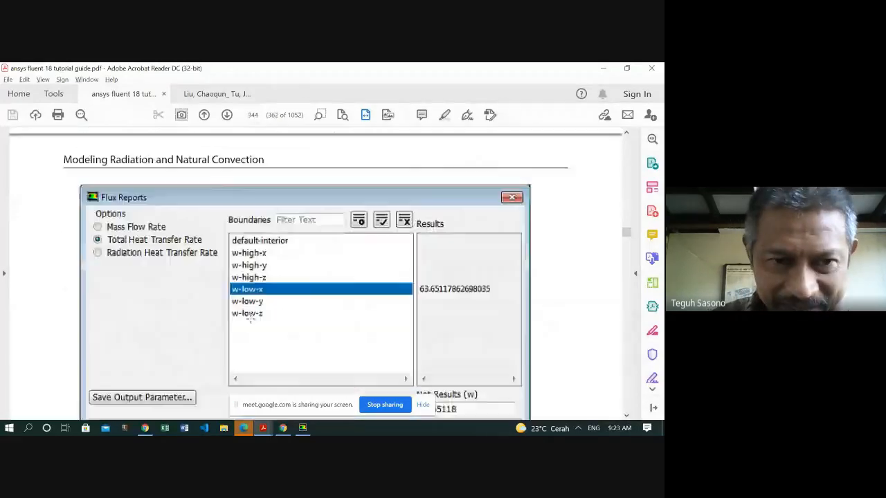
{"action": "scroll", "coordinate": [250, 318], "scroll_direction": "down", "scroll_amount": 20}
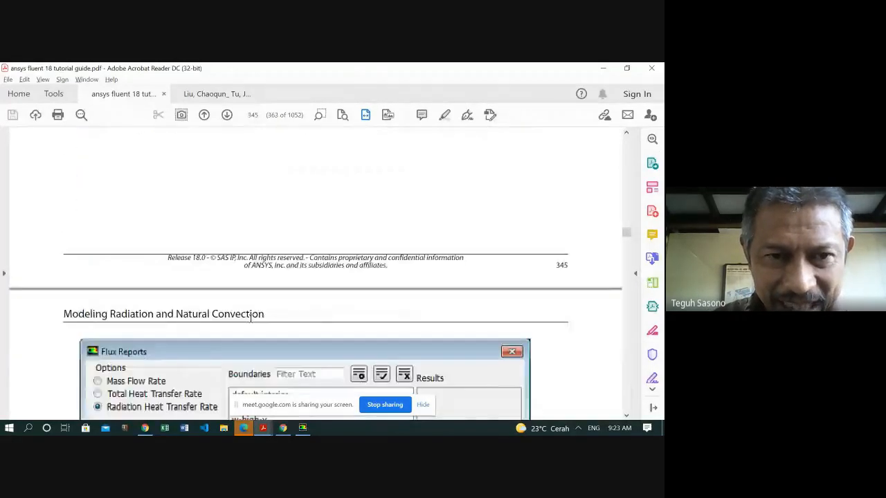
{"action": "scroll", "coordinate": [251, 323], "scroll_direction": "down", "scroll_amount": 16}
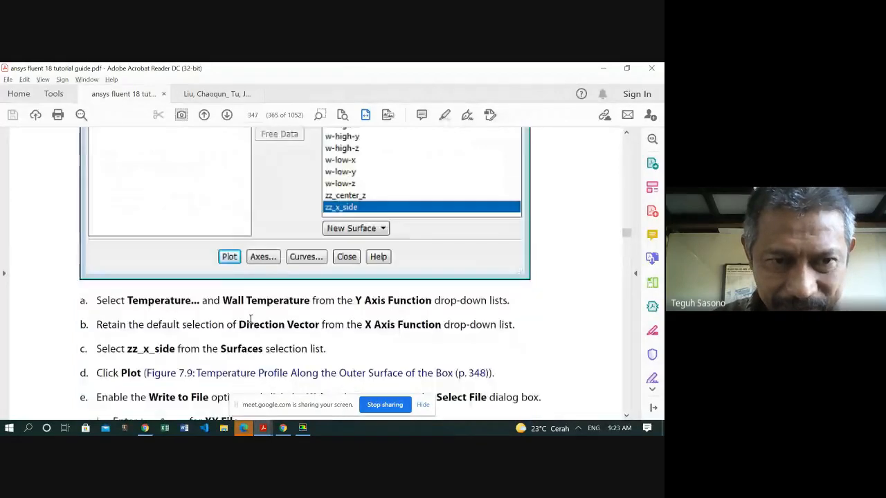
{"action": "scroll", "coordinate": [251, 322], "scroll_direction": "down", "scroll_amount": 8}
{"action": "scroll", "coordinate": [251, 322], "scroll_direction": "down", "scroll_amount": 15}
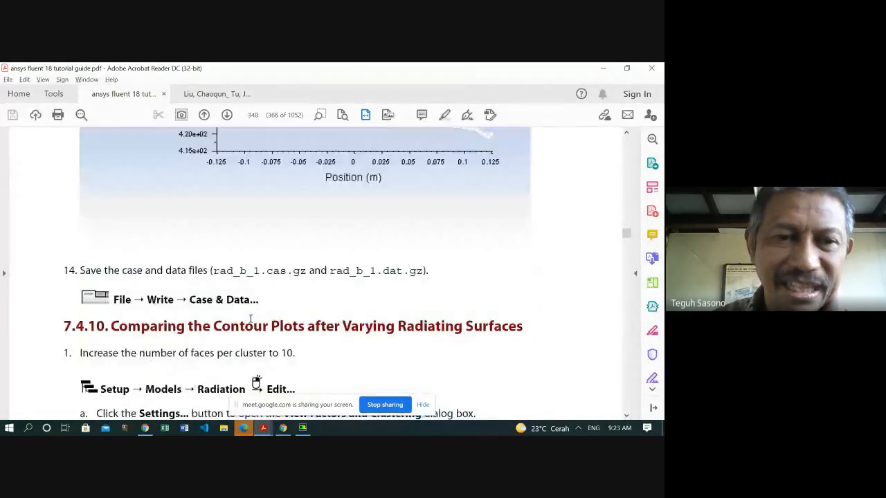
- Examine Figure 7.9 and step 14 on page 348, marking the instruction for saving the case and data files
{"action": "scroll", "coordinate": [251, 318], "scroll_direction": "up", "scroll_amount": 8}
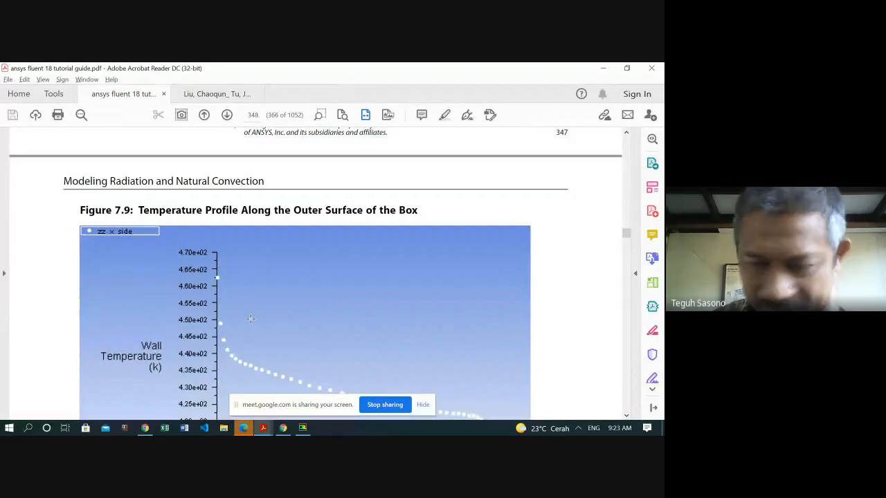
{"action": "scroll", "coordinate": [251, 319], "scroll_direction": "down", "scroll_amount": 15}
{"action": "scroll", "coordinate": [251, 319], "scroll_direction": "up", "scroll_amount": 5}
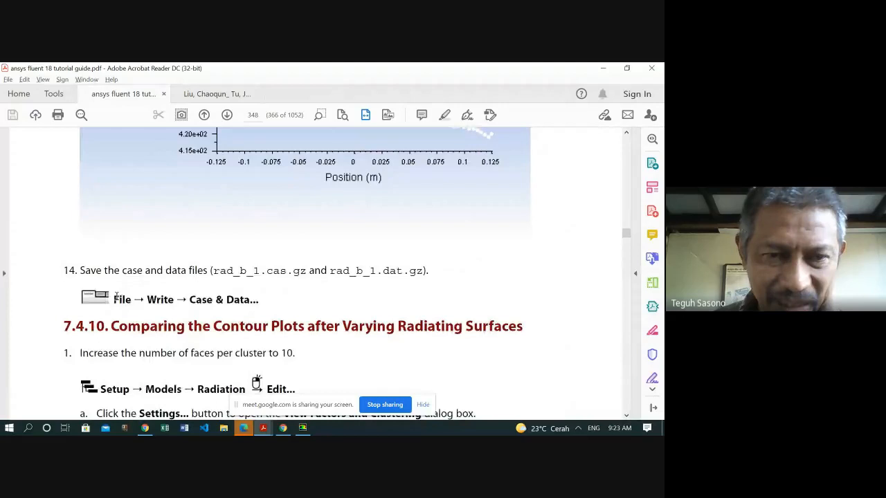
{"action": "left_click_drag", "start_coordinate": [114, 295], "coordinate": [261, 306]}
{"action": "left_click", "coordinate": [241, 272]}
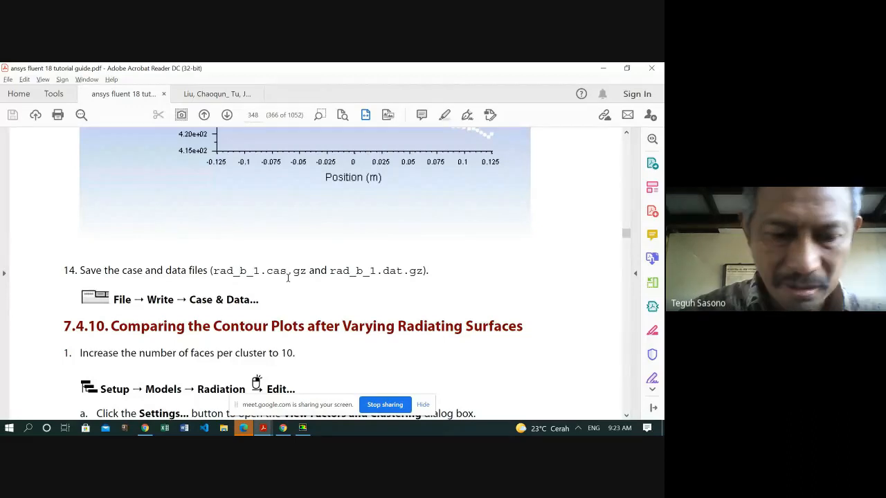
- Search the tutorial guide for "rad_" and look back from the match on page 583 to the contour figure on page 581
{"action": "key", "text": "ctrl+f"}
{"action": "type", "text": "rad"}
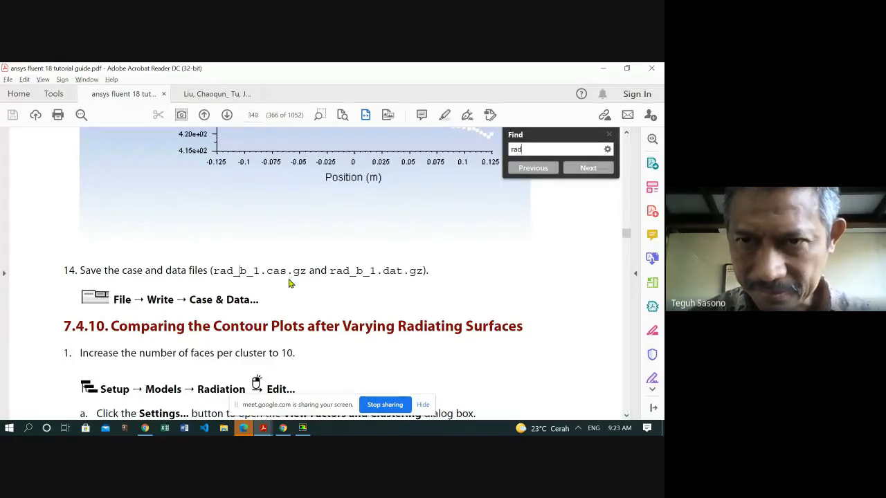
{"action": "type", "text": "_"}
{"action": "key", "text": "Return"}
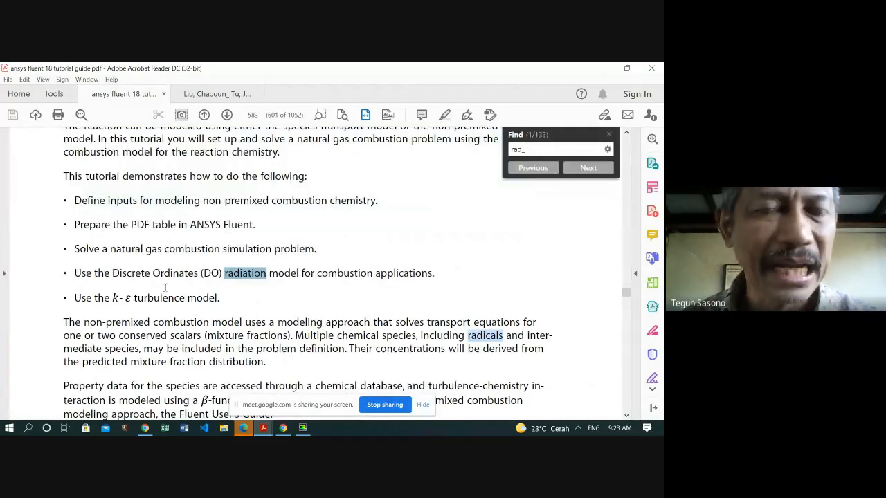
{"action": "scroll", "coordinate": [167, 287], "scroll_direction": "up", "scroll_amount": 3}
{"action": "scroll", "coordinate": [167, 284], "scroll_direction": "up", "scroll_amount": 15}
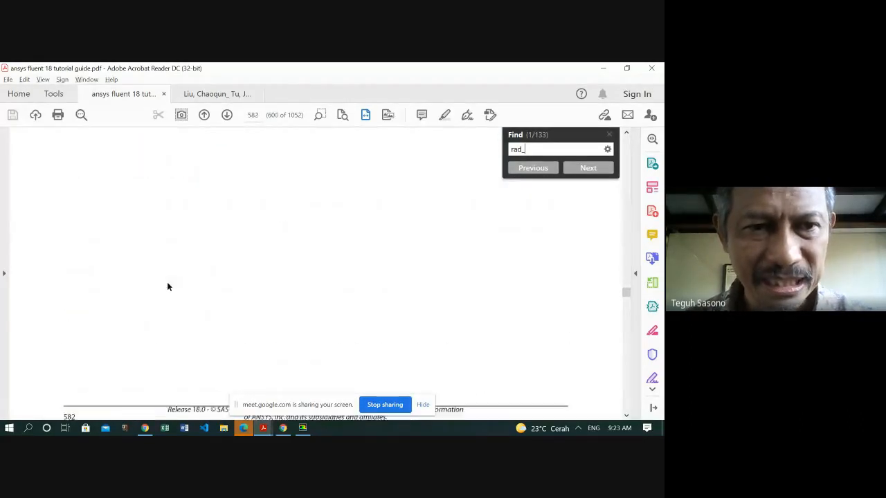
{"action": "scroll", "coordinate": [167, 283], "scroll_direction": "up", "scroll_amount": 20}
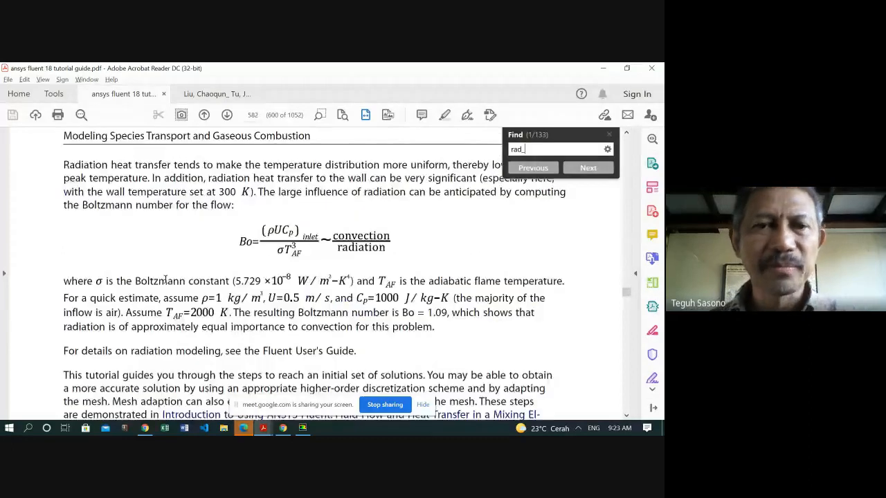
{"action": "scroll", "coordinate": [171, 279], "scroll_direction": "up", "scroll_amount": 12}
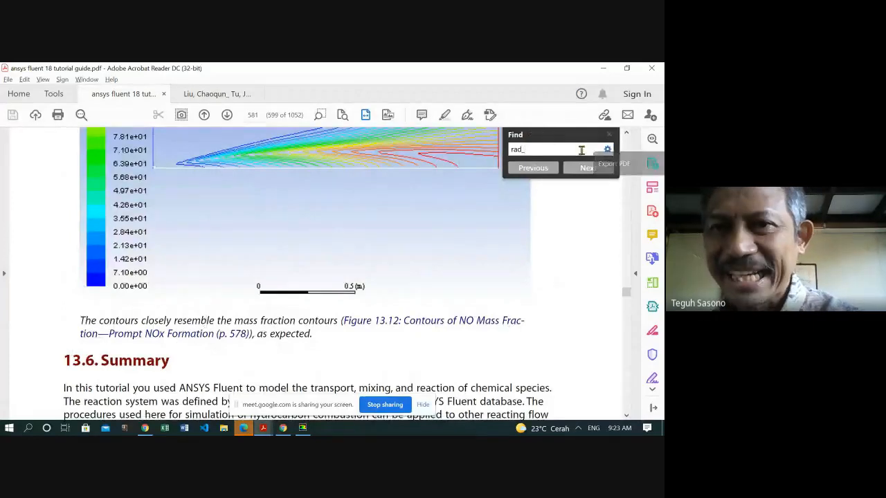
- Close the text search and select the passage "The contours closely resemble the mass fraction contours" above Section 13.6
{"action": "double_click", "coordinate": [534, 148]}
{"action": "left_click", "coordinate": [609, 136]}
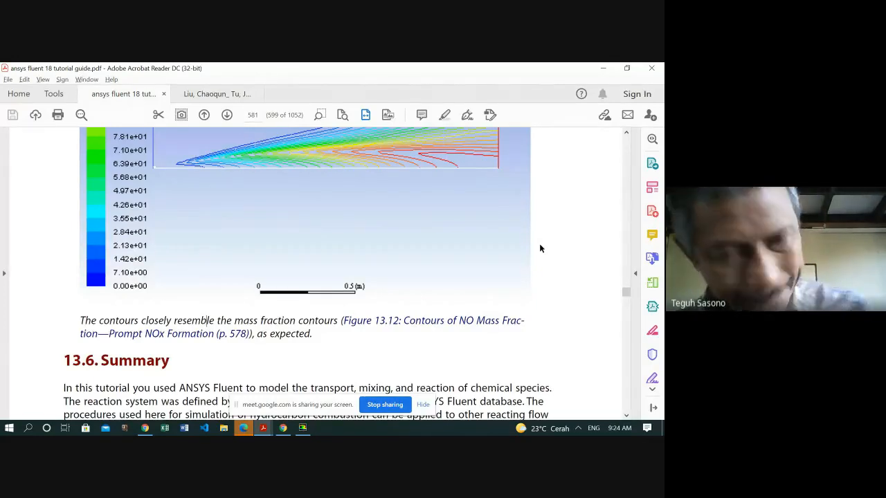
{"action": "left_click_drag", "start_coordinate": [252, 322], "coordinate": [338, 321]}
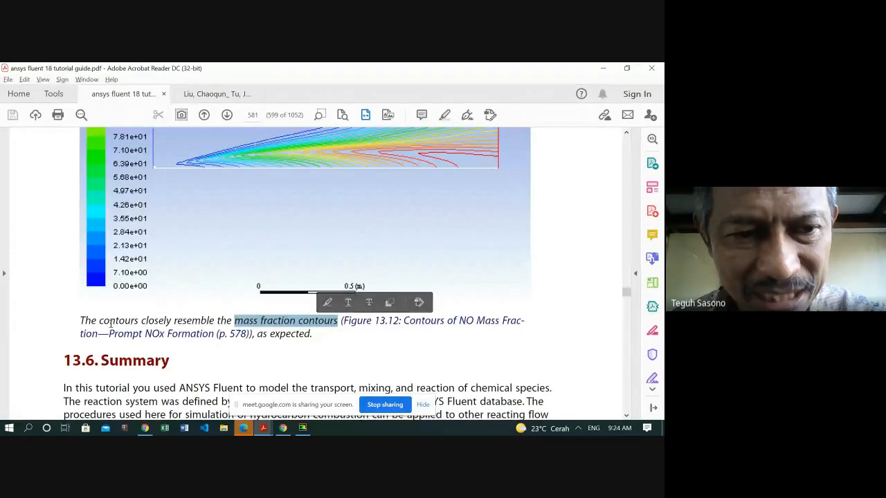
{"action": "left_click_drag", "start_coordinate": [81, 322], "coordinate": [324, 322]}
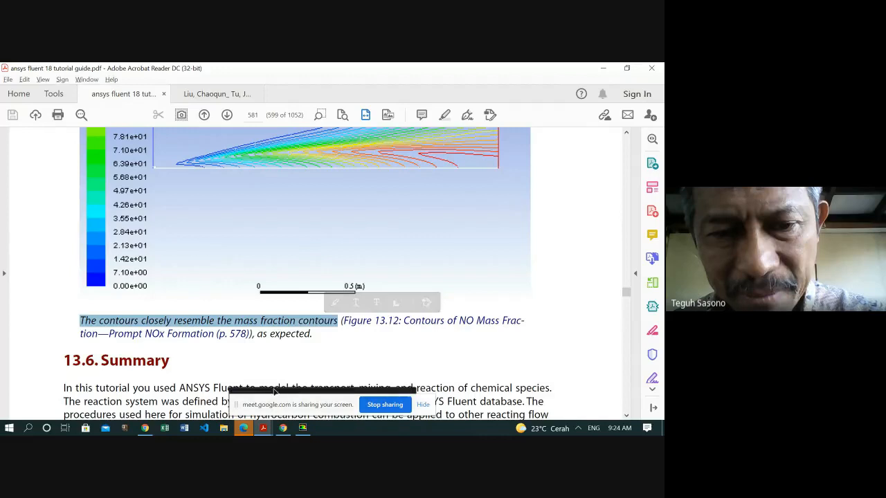